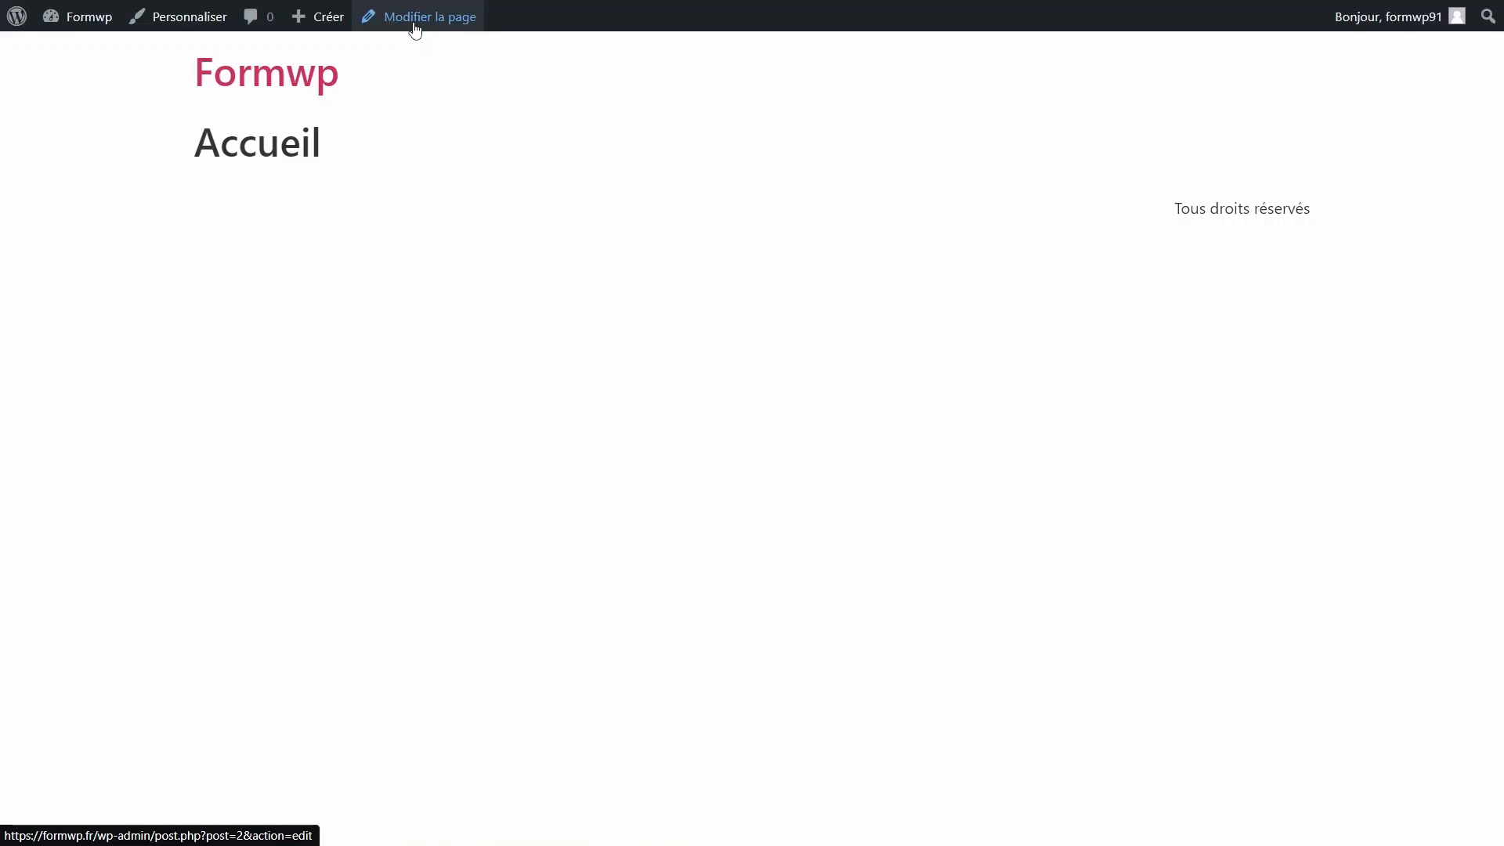
Open the Accueil page for editing with Elementor and dismiss the Elementor AI notification.
click(415, 29)
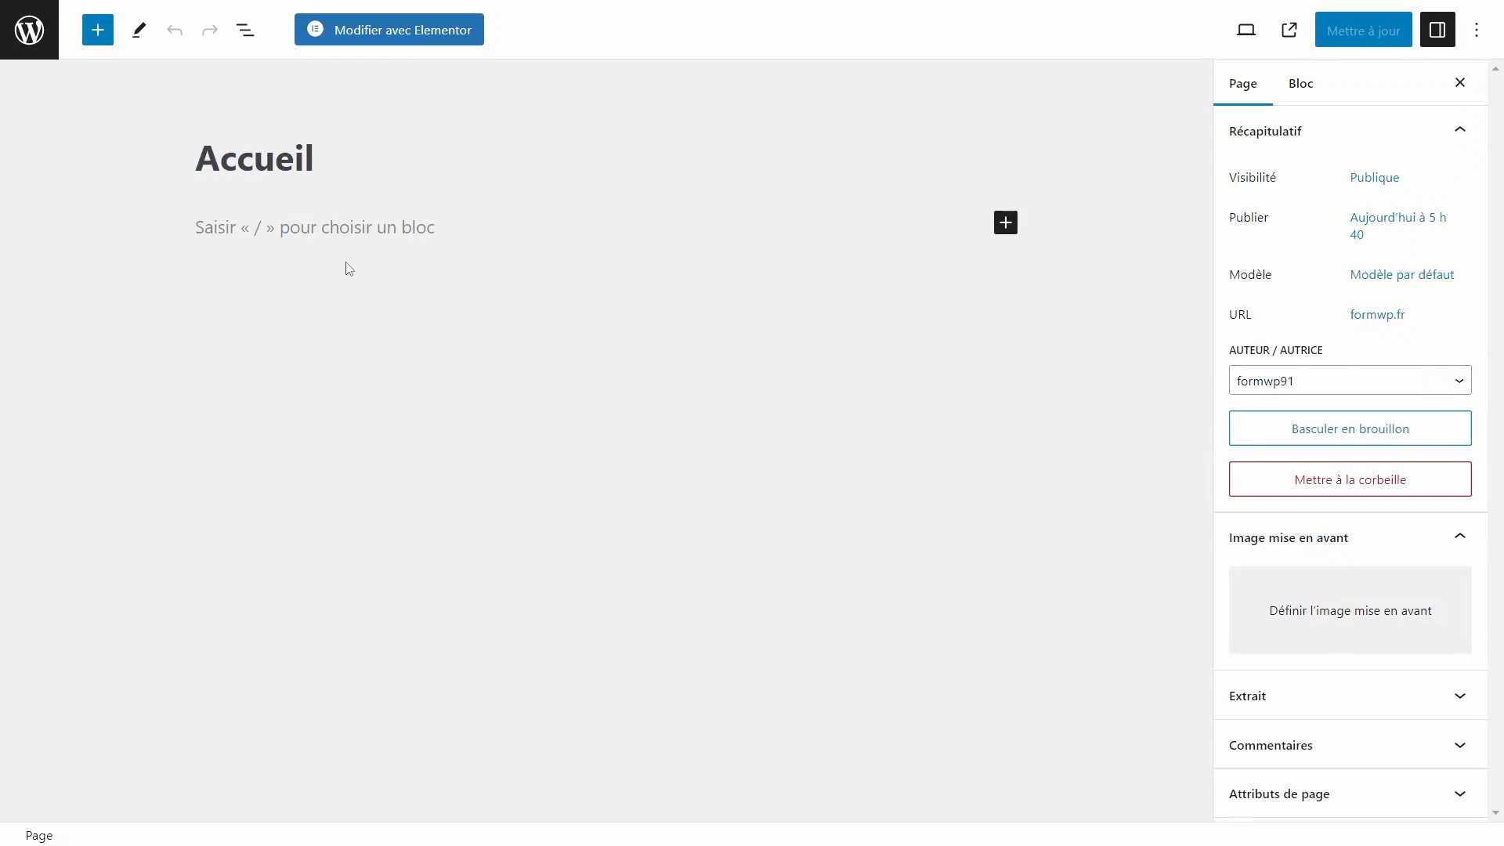
click(394, 39)
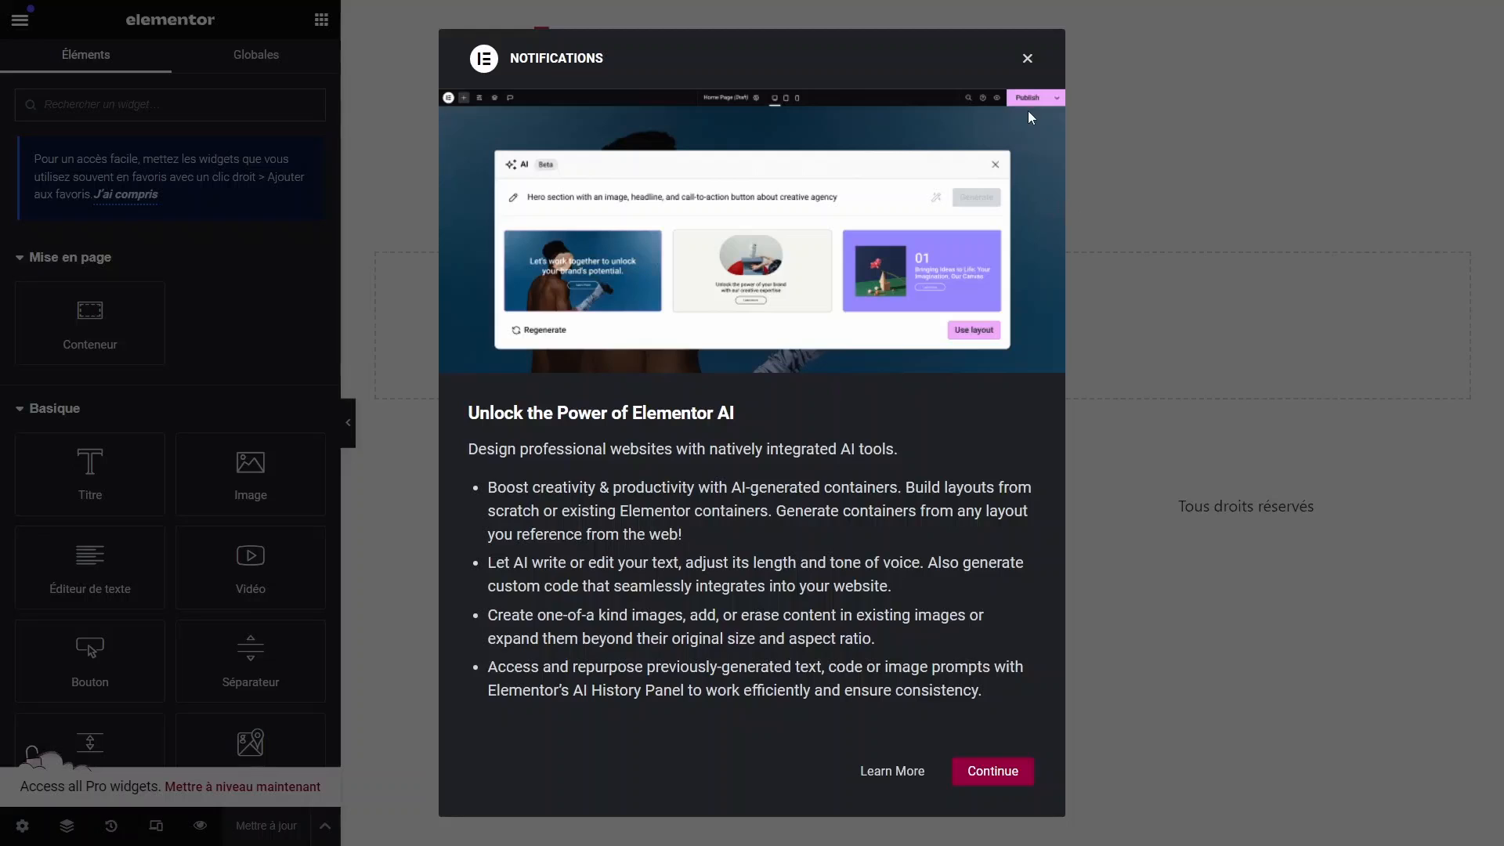
click(1027, 59)
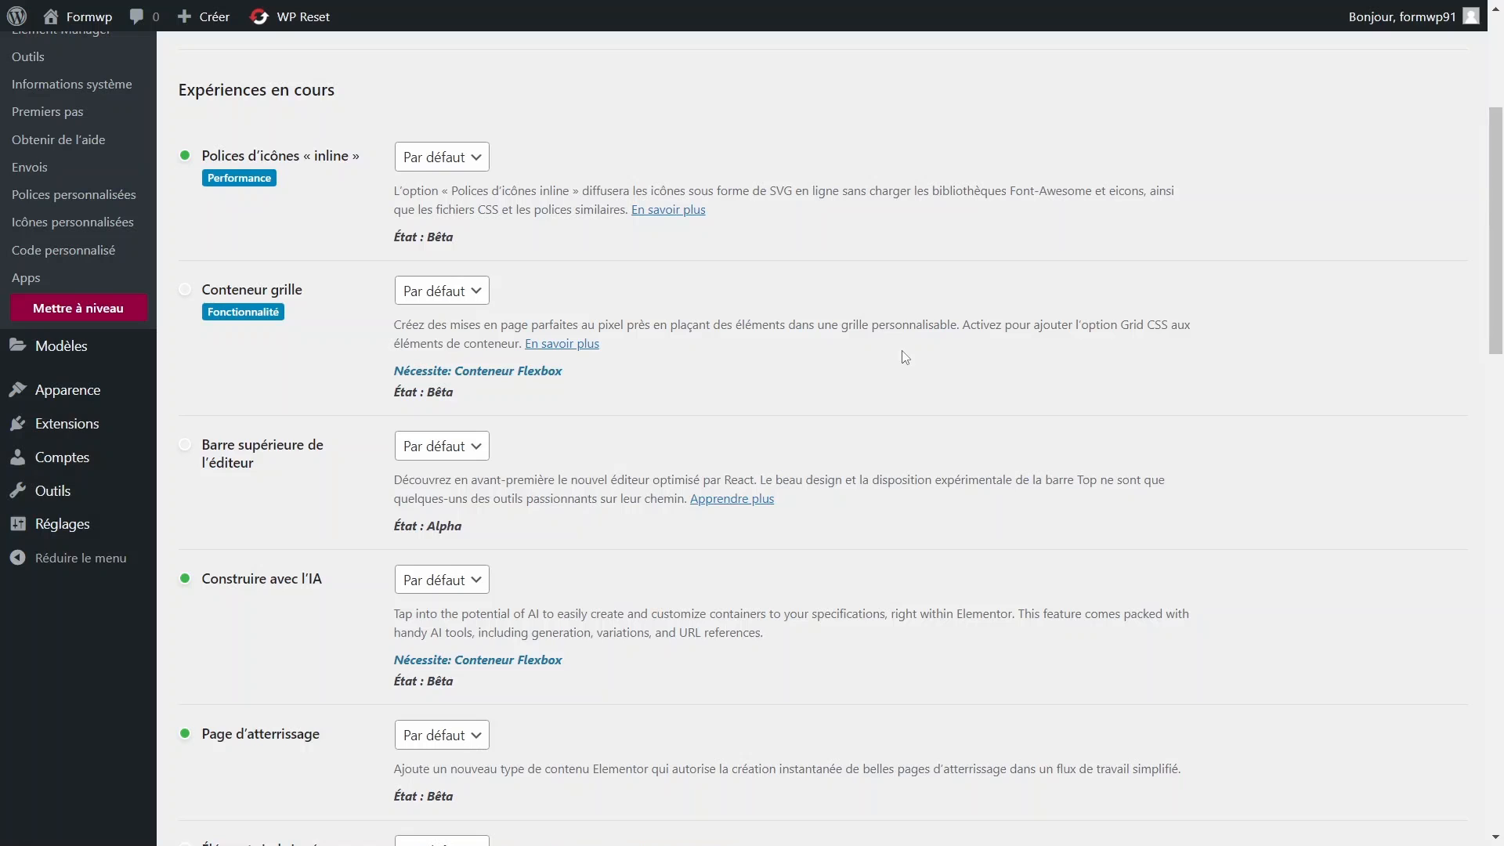
Set the Conteneur grille experiment to Actif in Elementor's feature settings.
scroll(835, 157, up, 4)
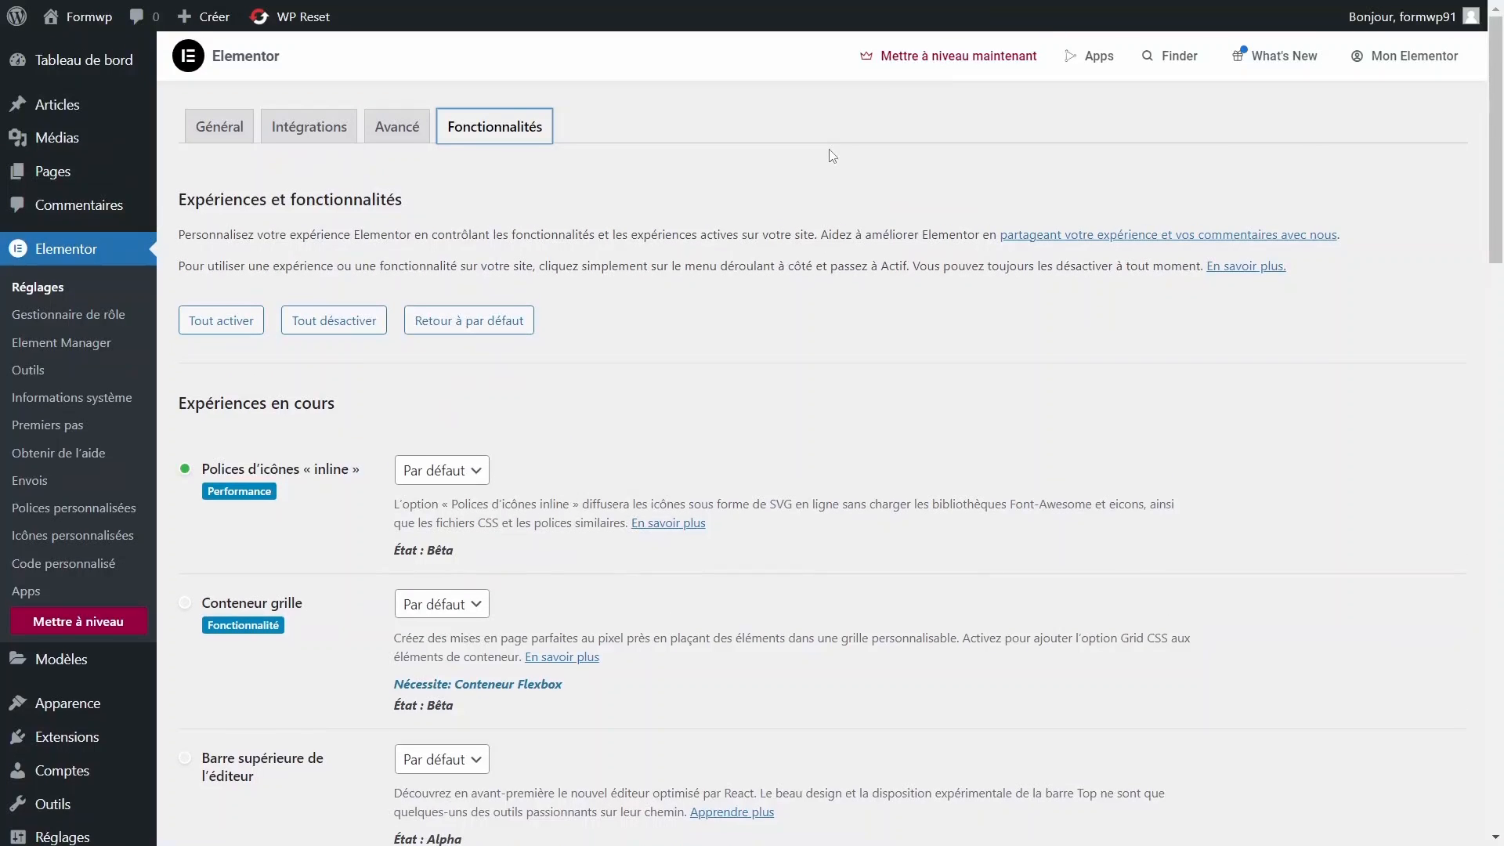
scroll(832, 155, down, 1)
scroll(783, 148, up, 1)
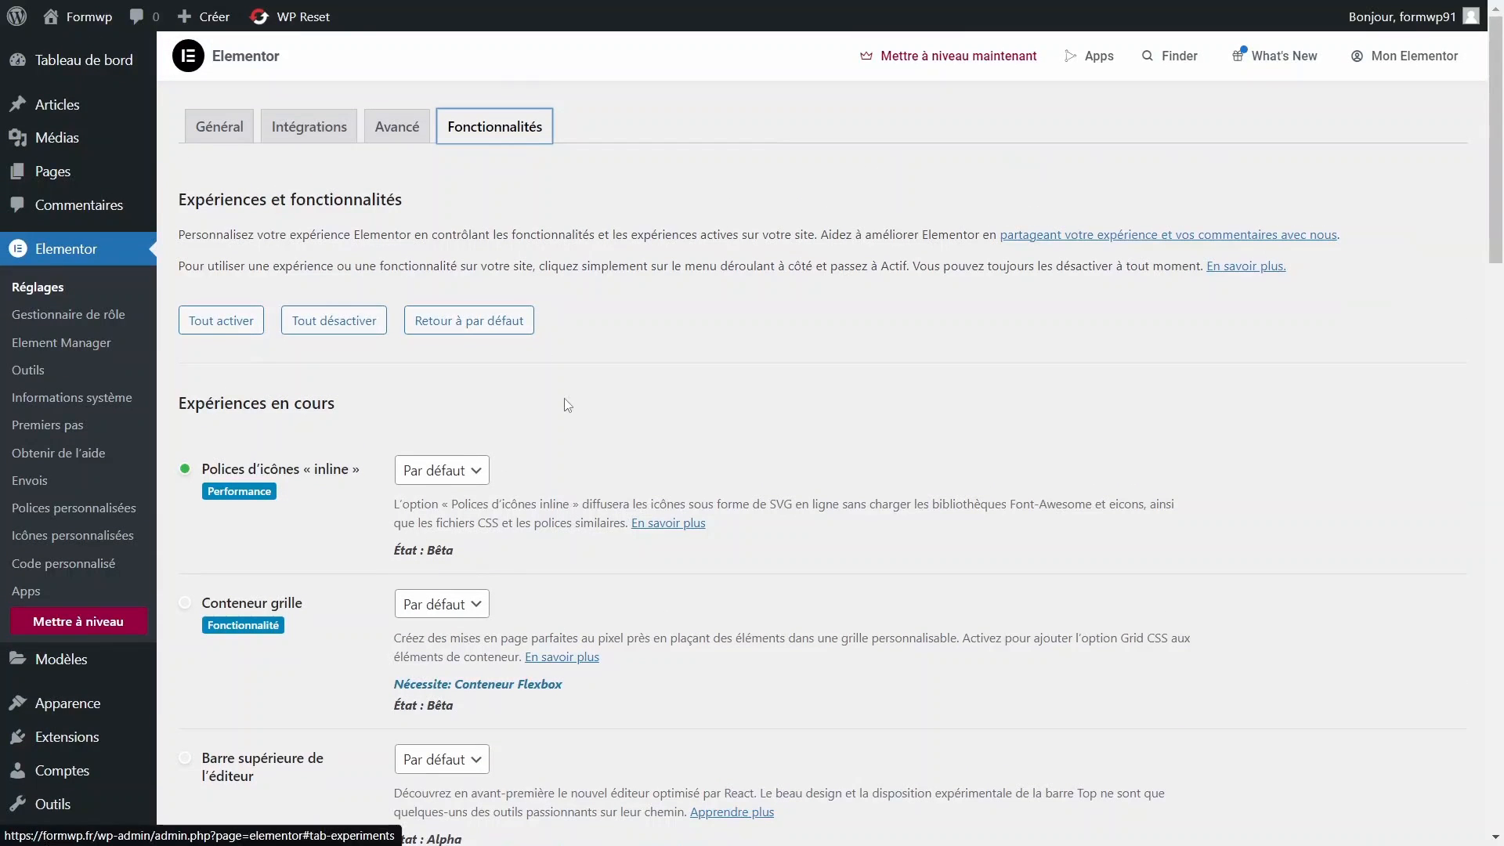
scroll(566, 404, down, 3)
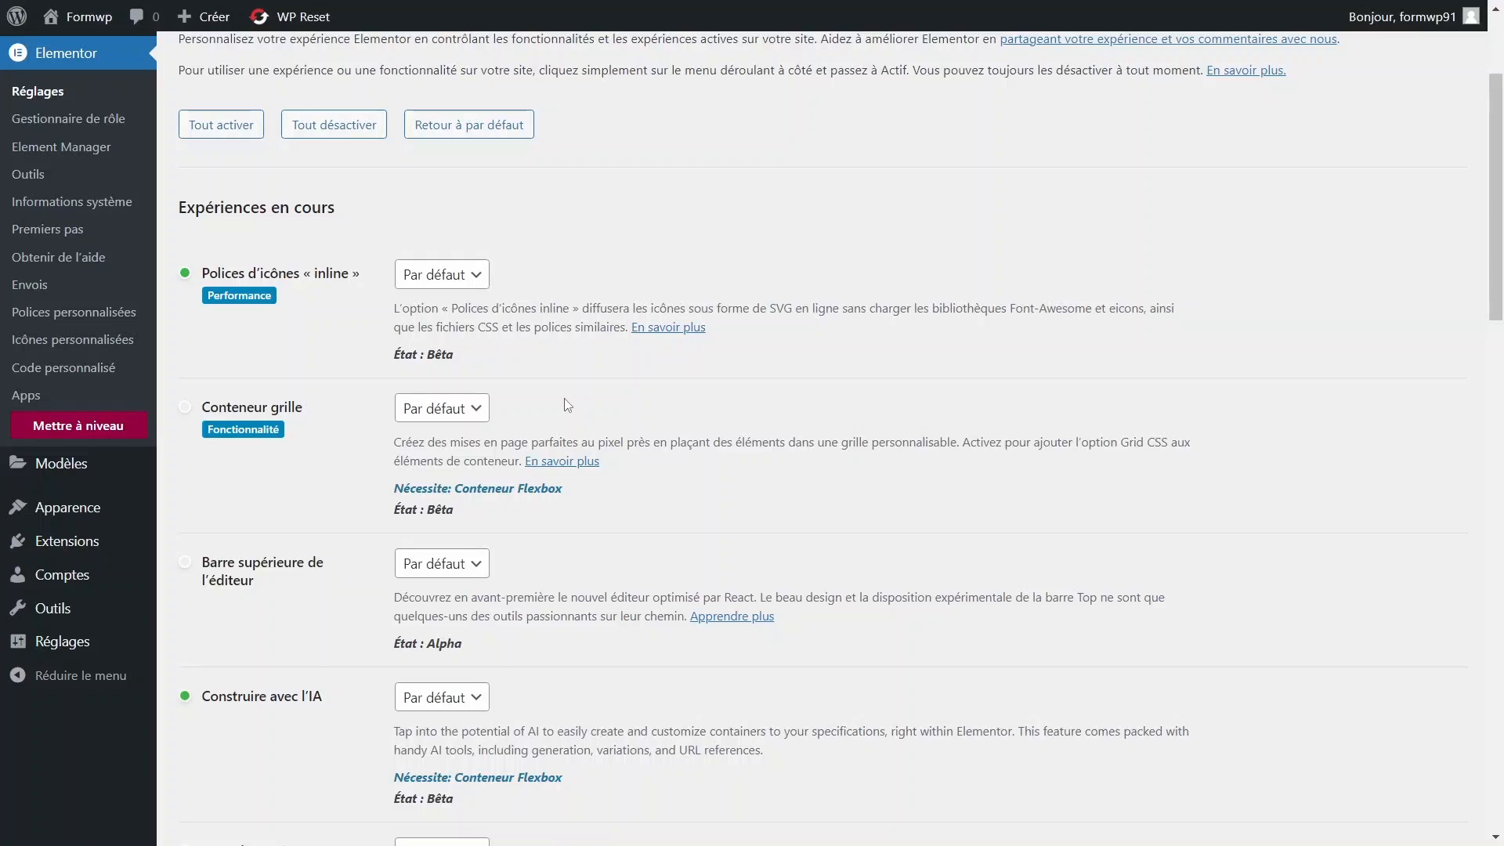
click(440, 408)
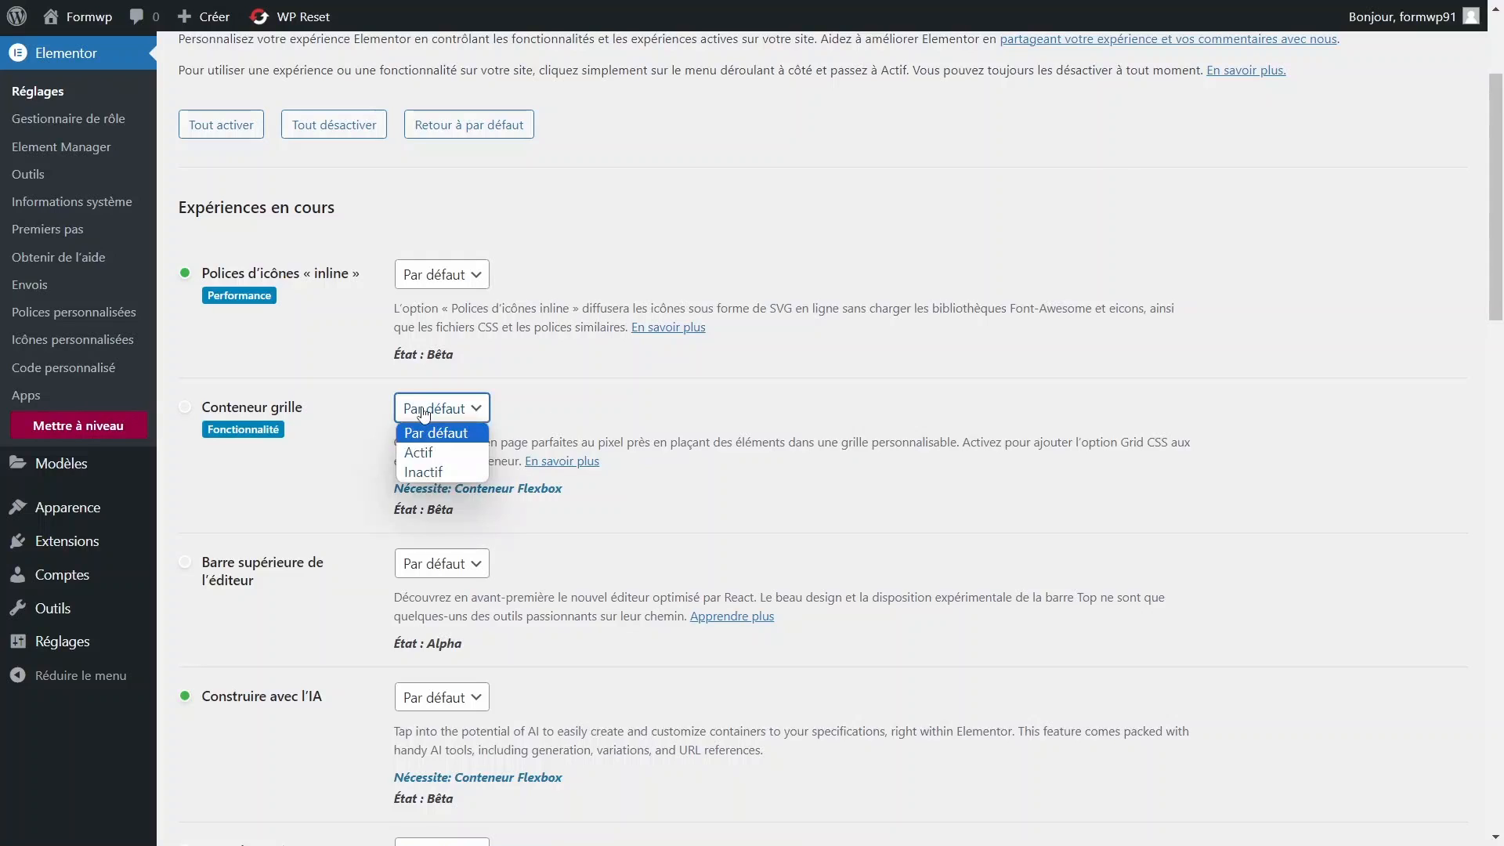
click(433, 448)
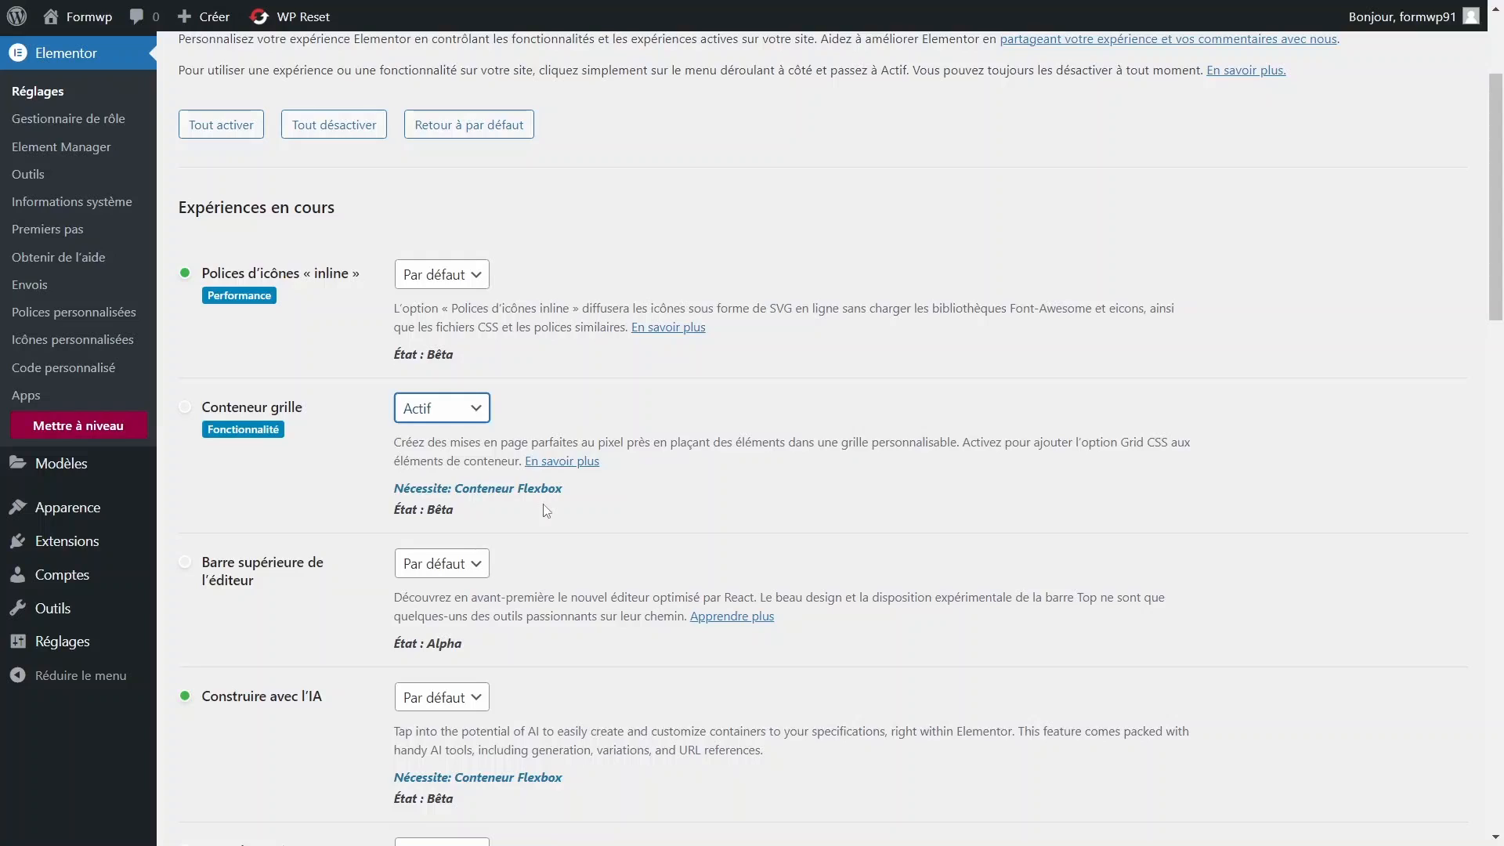
Set the Barre supérieure de l'éditeur experiment to Actif.
scroll(533, 470, down, 1)
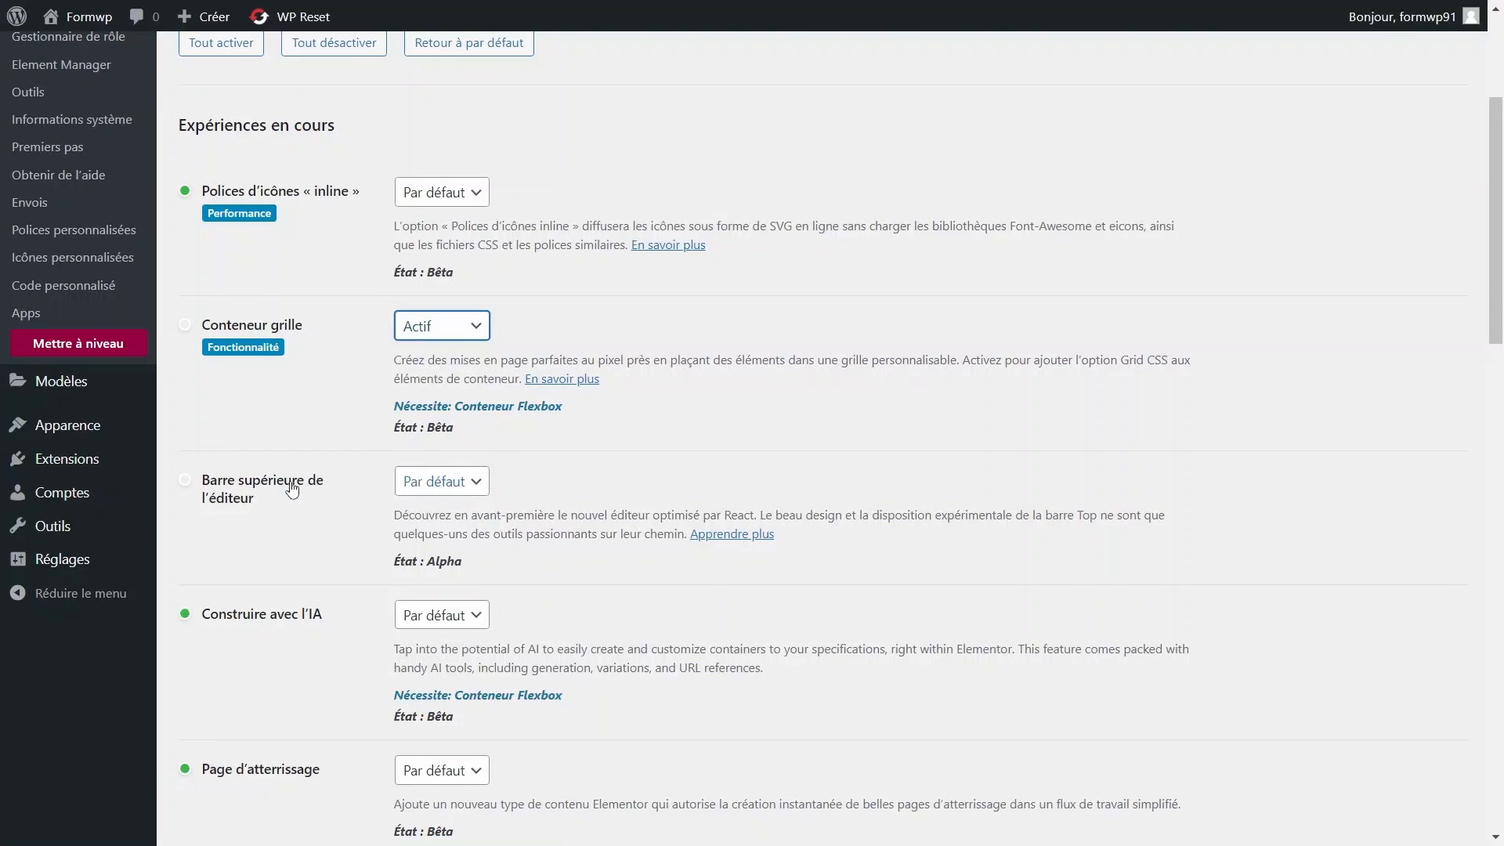
click(417, 487)
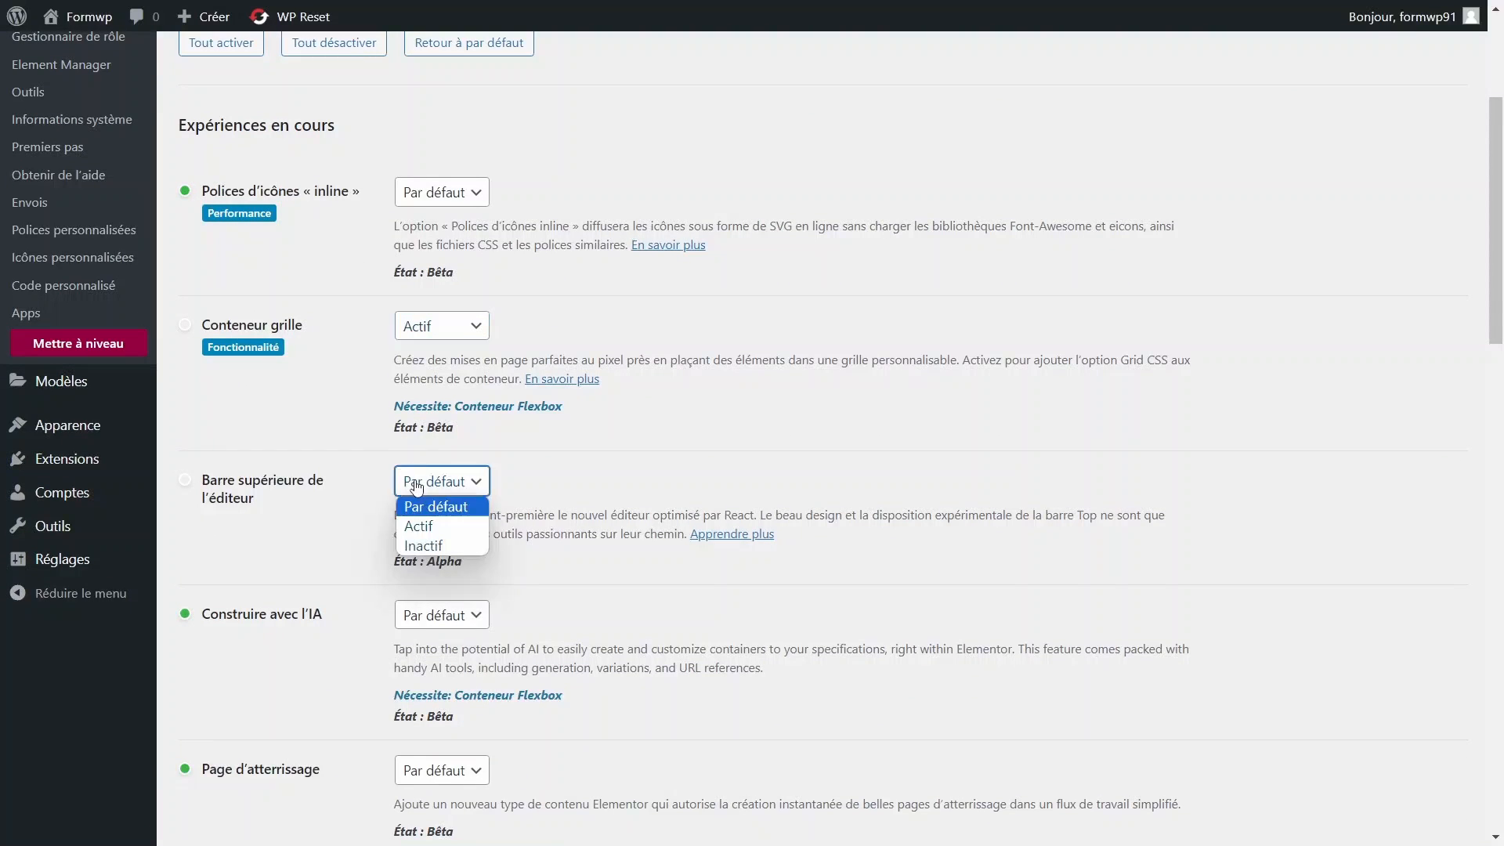
click(433, 526)
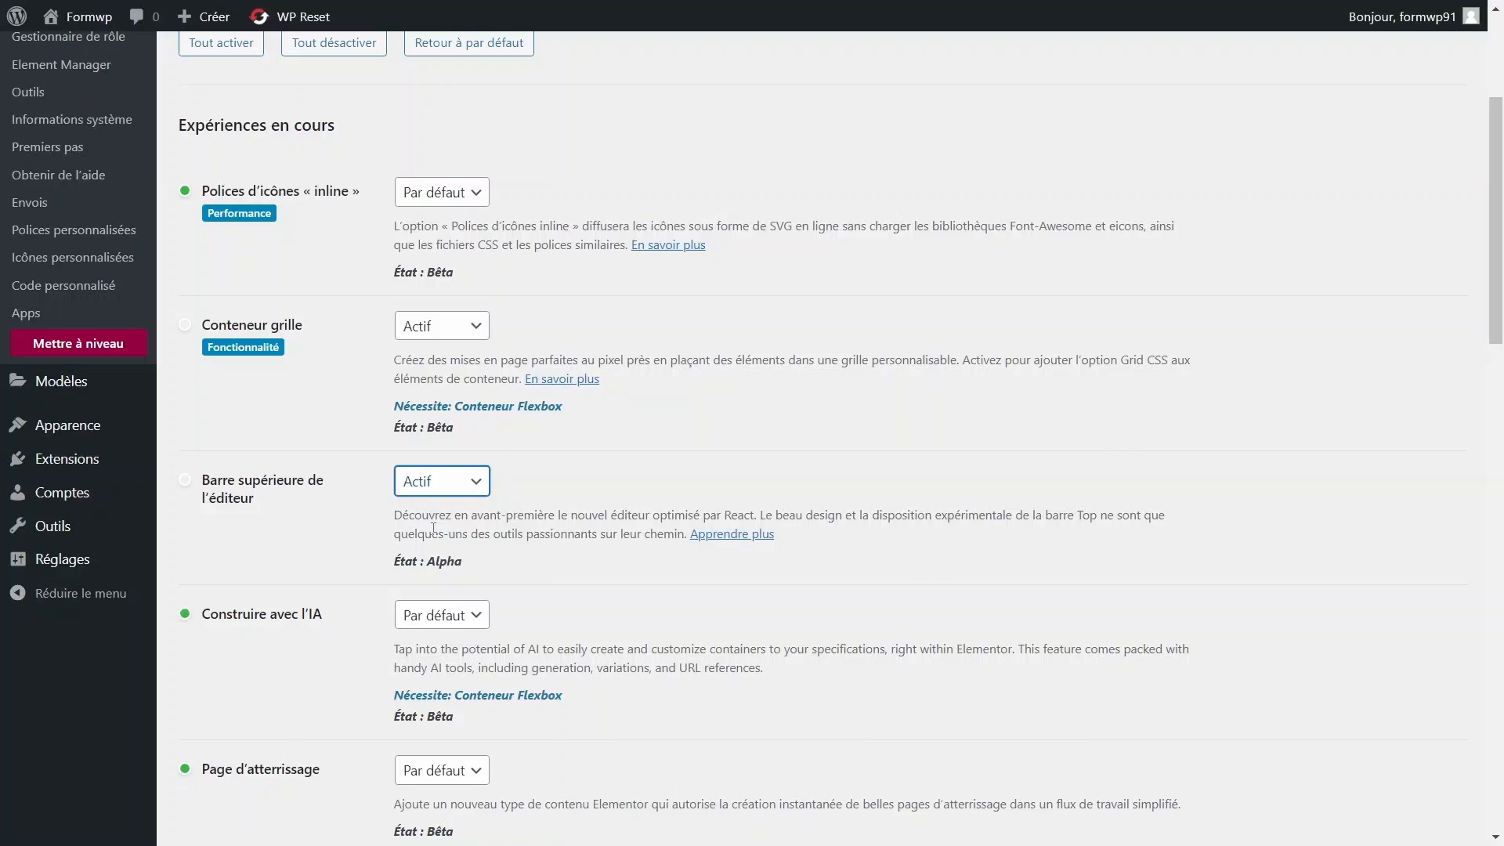
scroll(359, 279, down, 4)
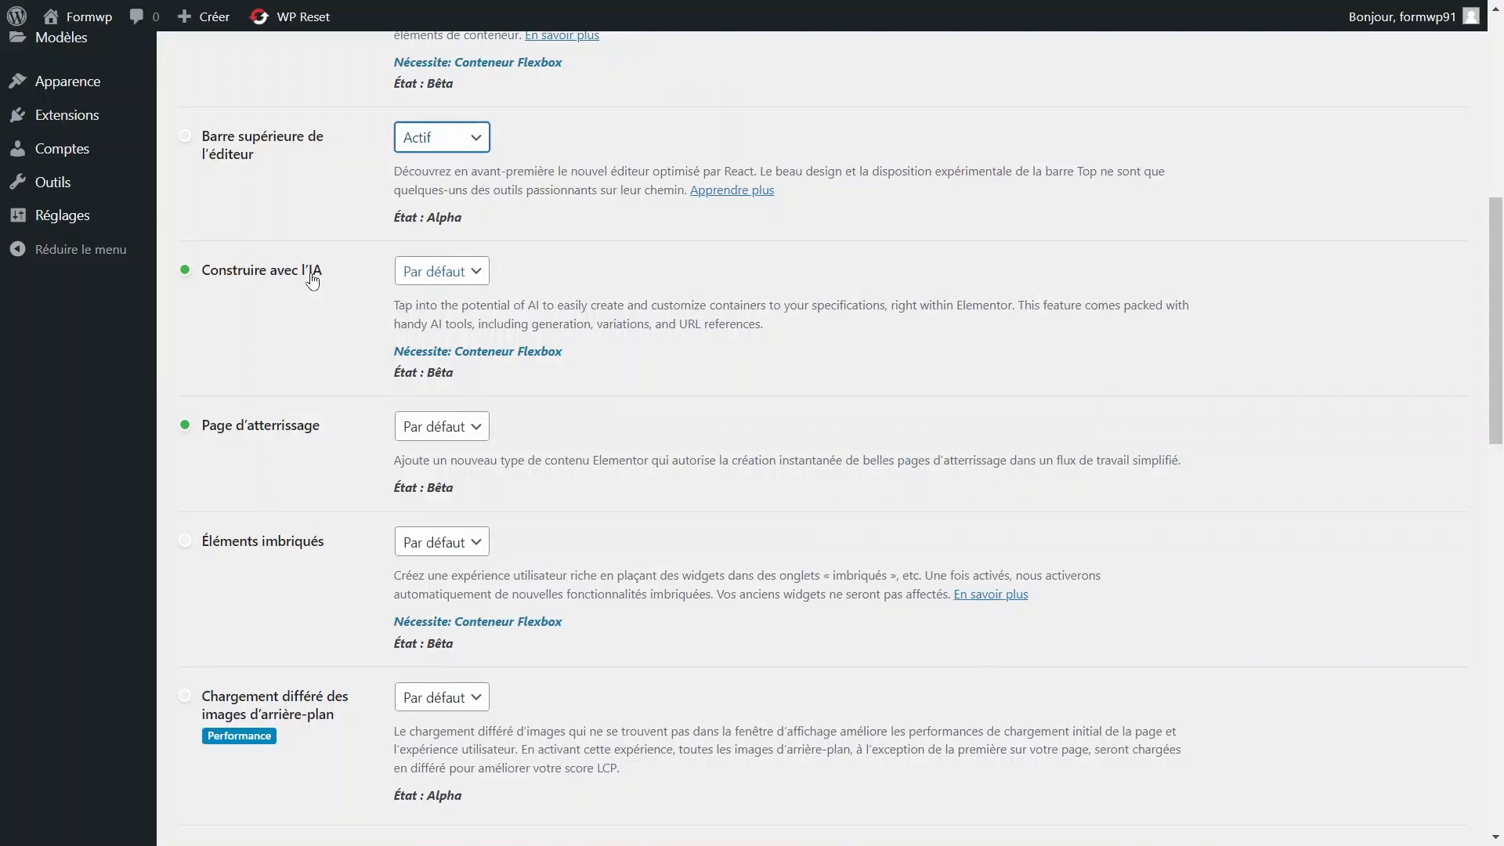
scroll(501, 306, down, 1)
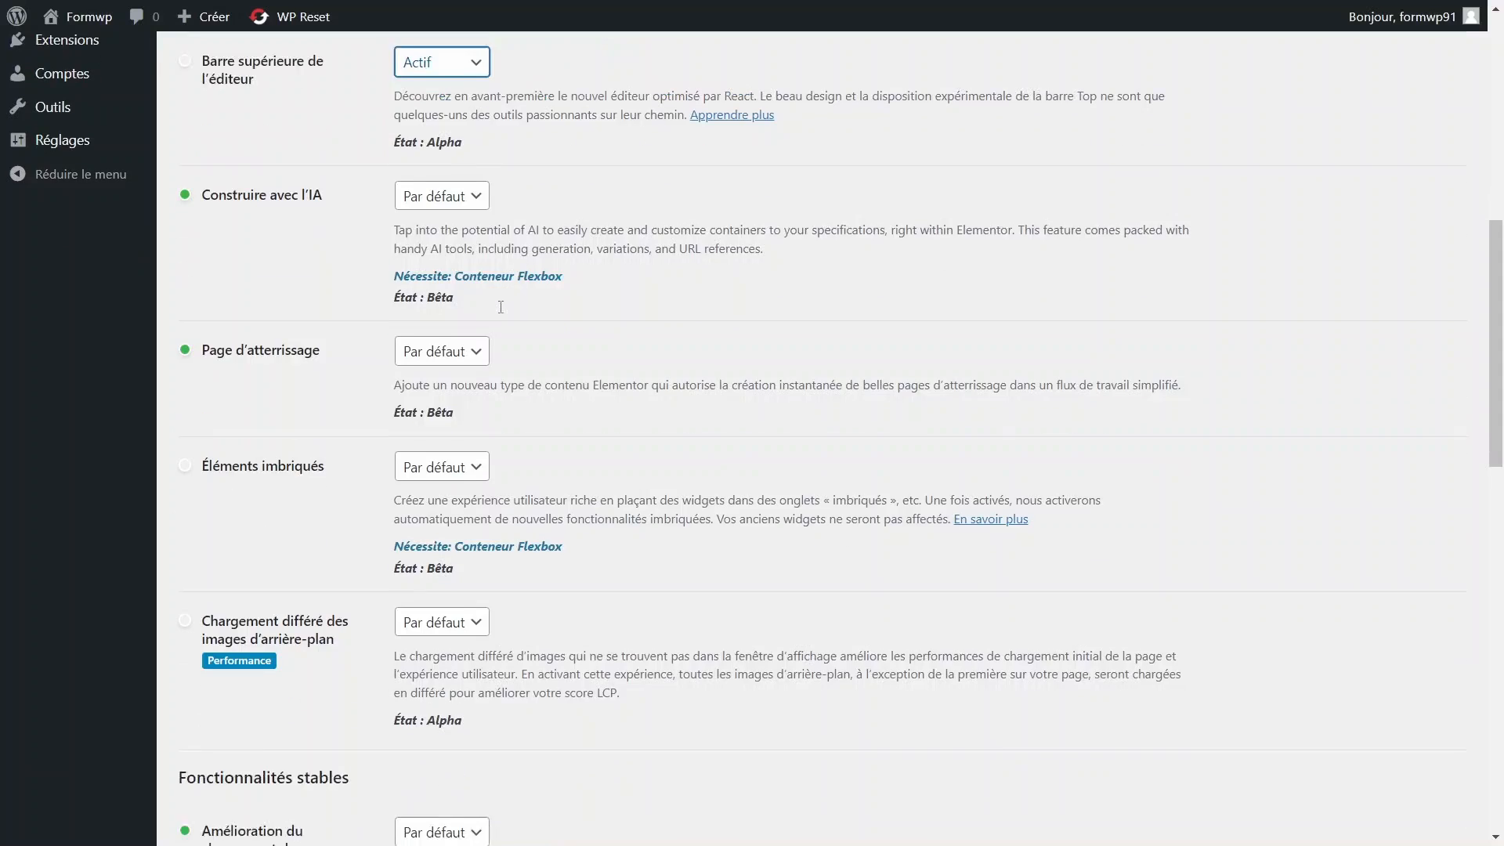
scroll(501, 305, up, 1)
click(429, 262)
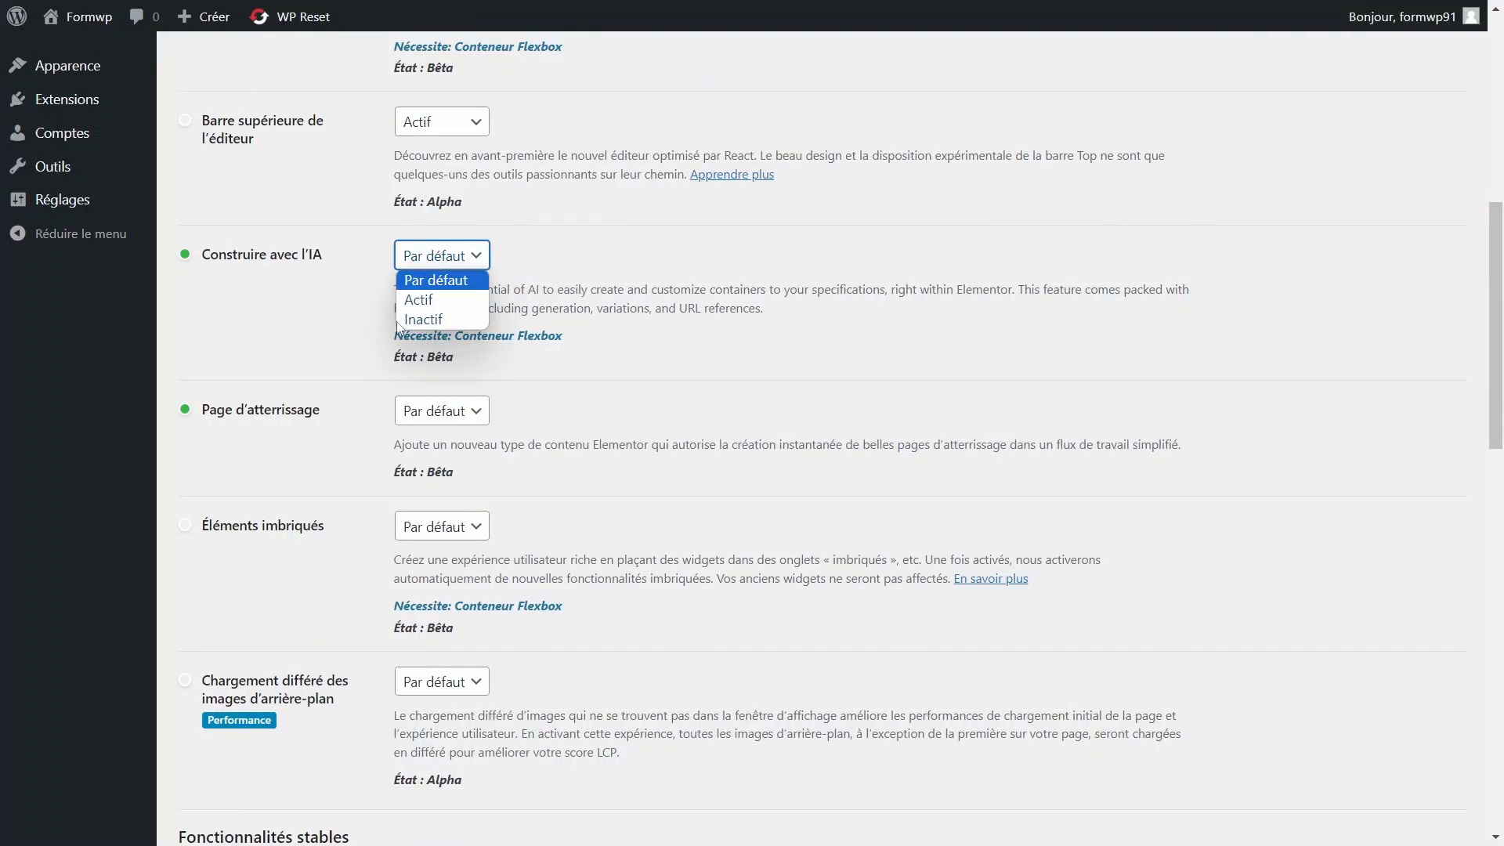
click(252, 298)
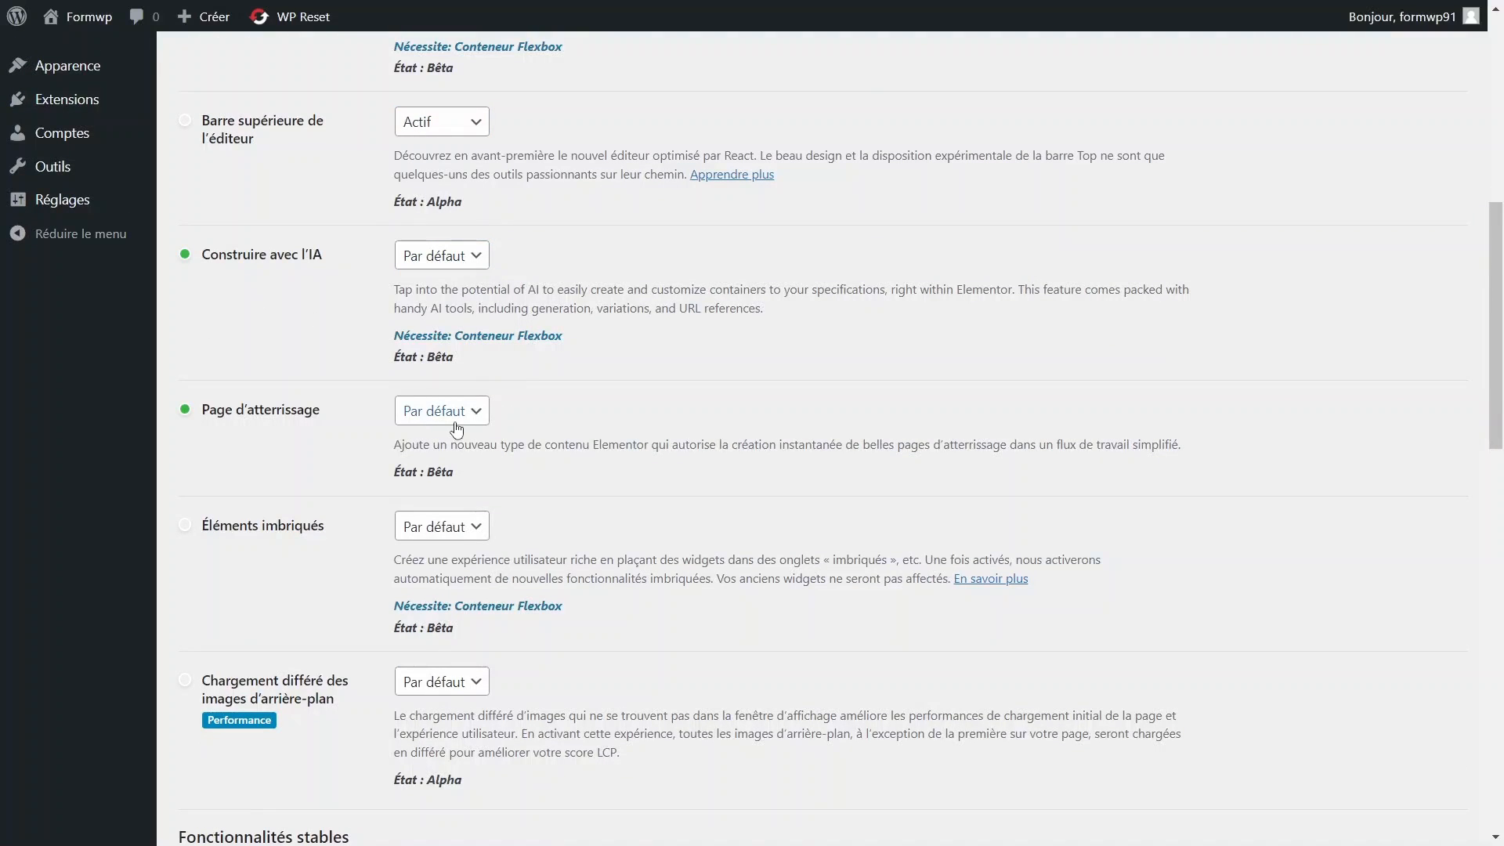
Set the Éléments imbriqués experiment to Actif.
scroll(457, 429, down, 2)
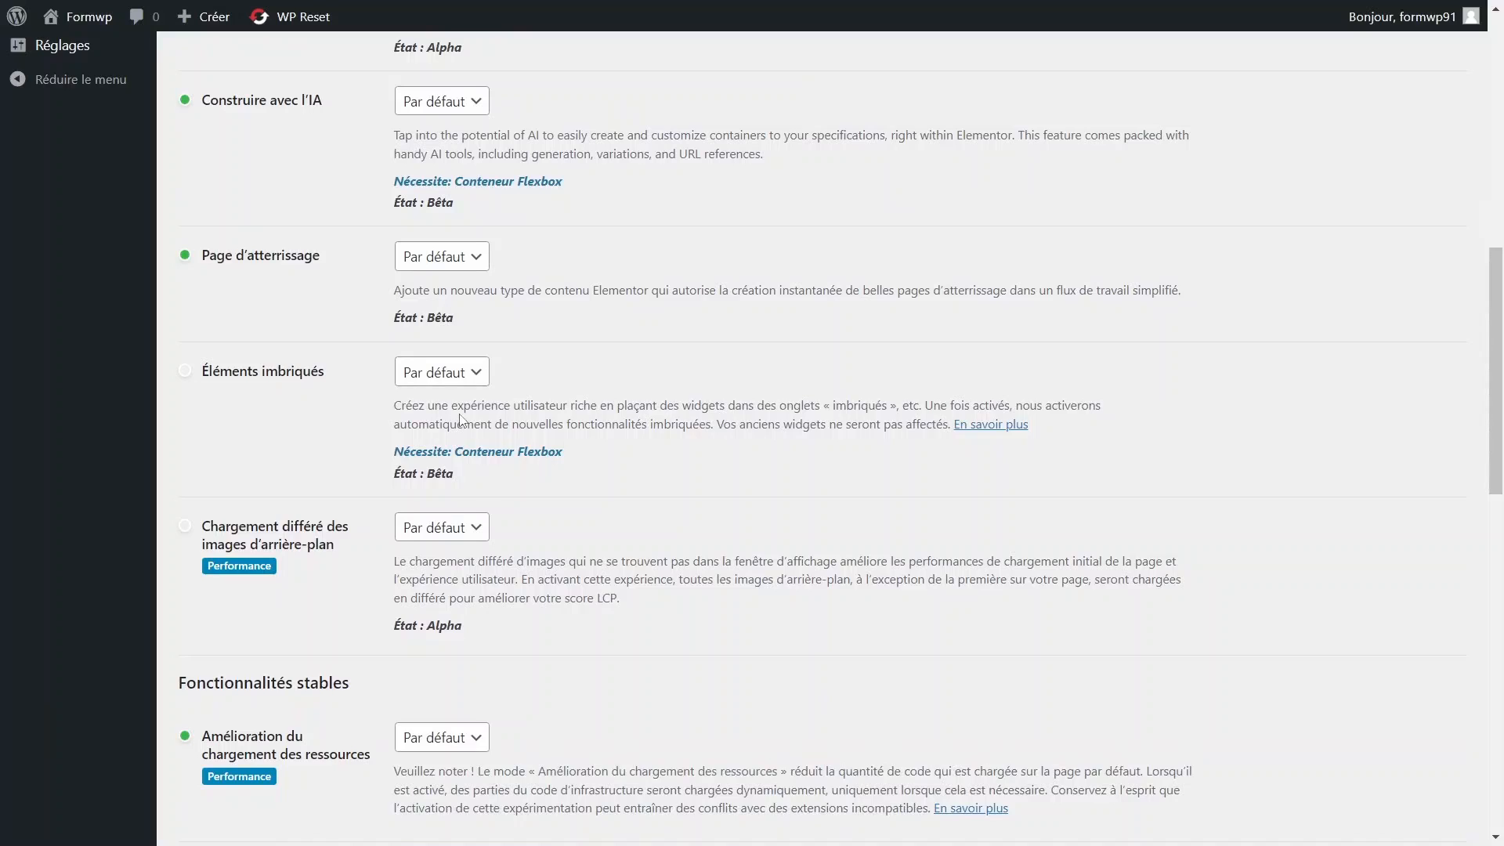
scroll(461, 421, down, 1)
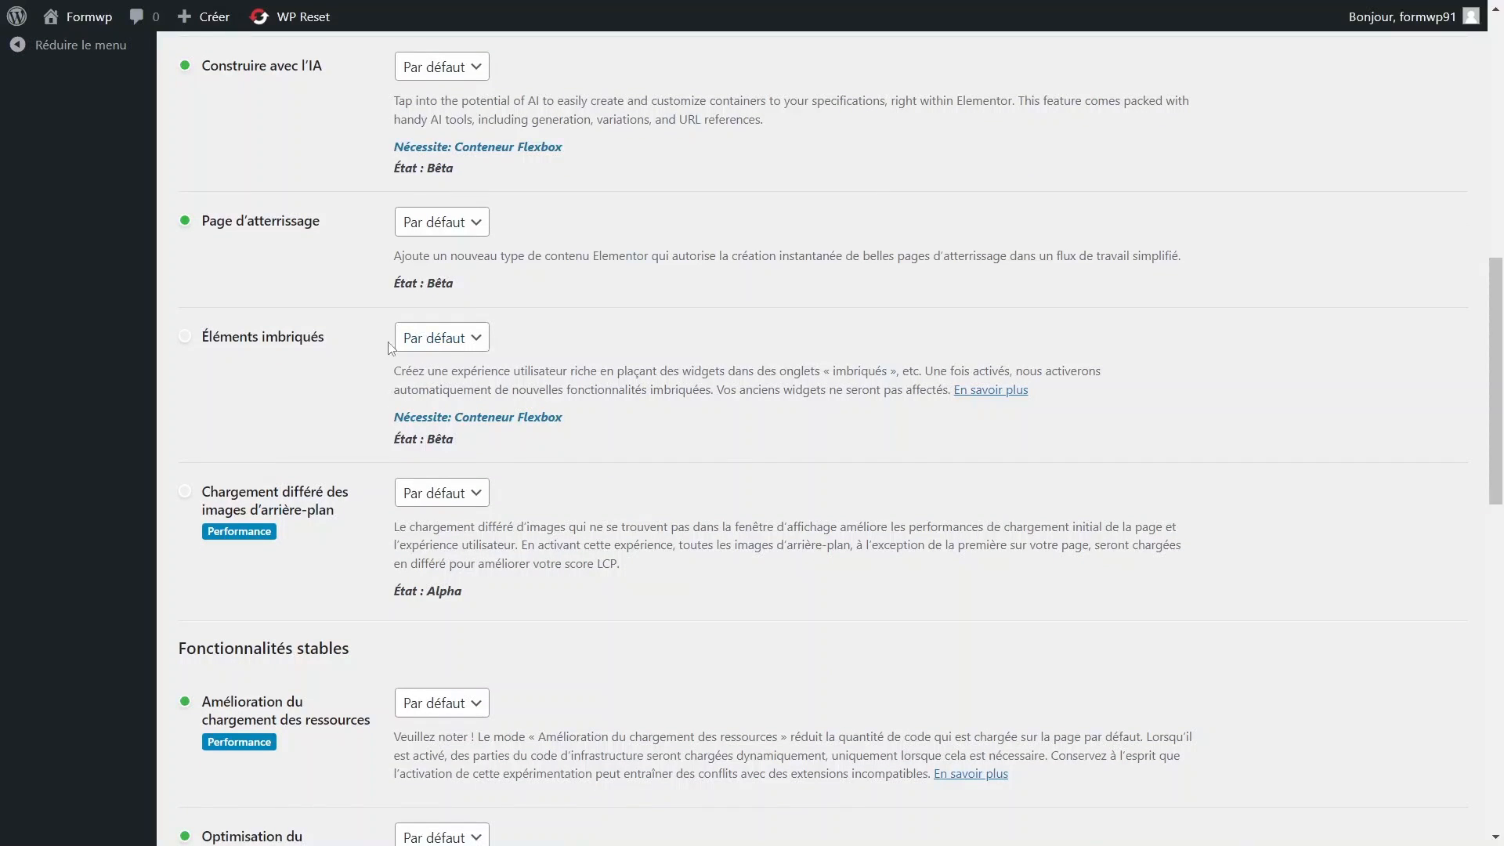
click(439, 340)
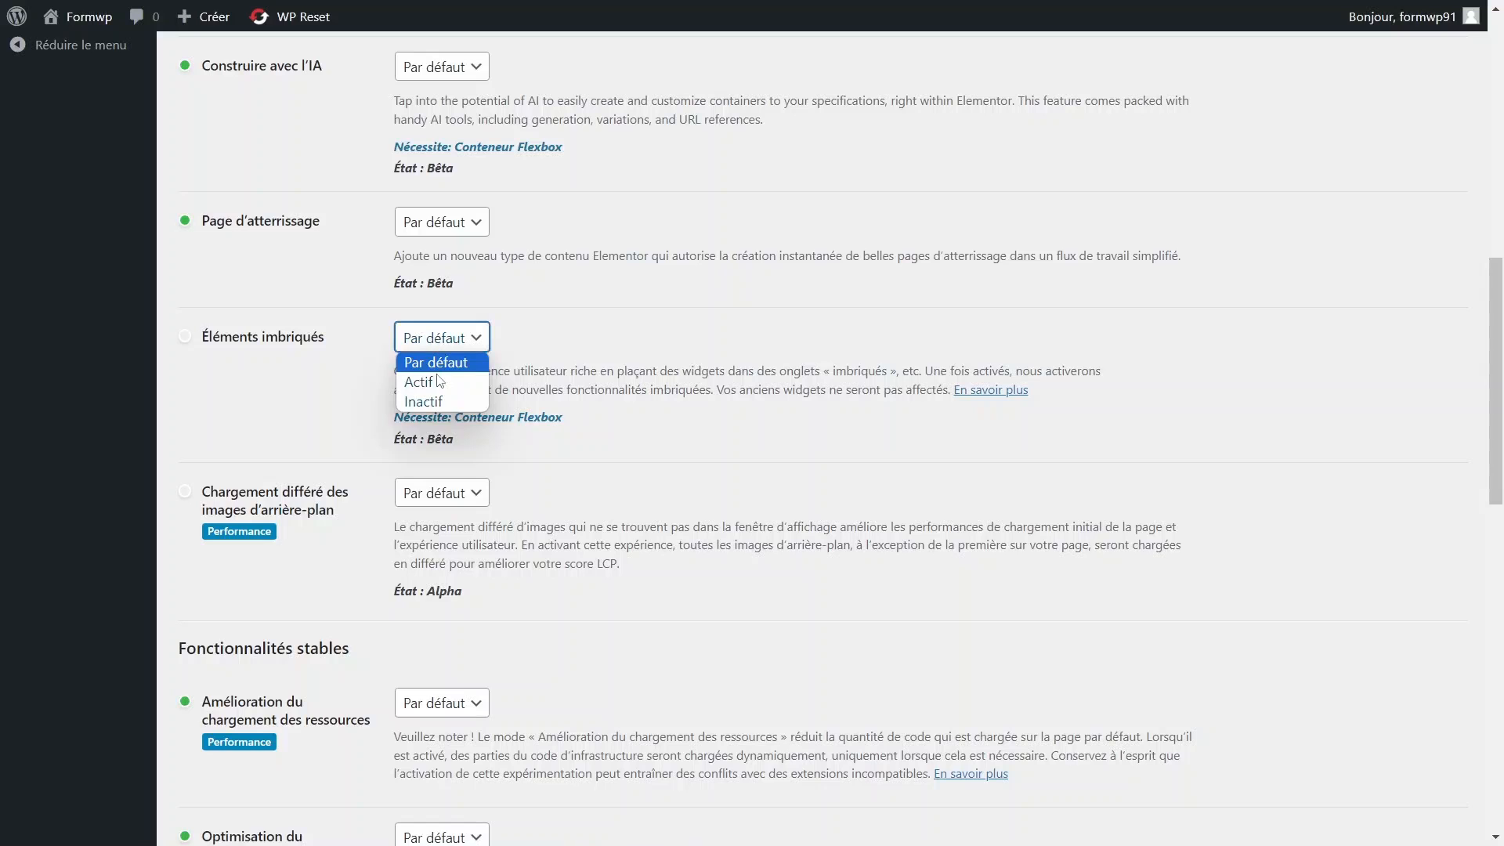
click(438, 383)
Set the Chargement différé des images d'arrière-plan experiment to Actif.
scroll(437, 401, down, 4)
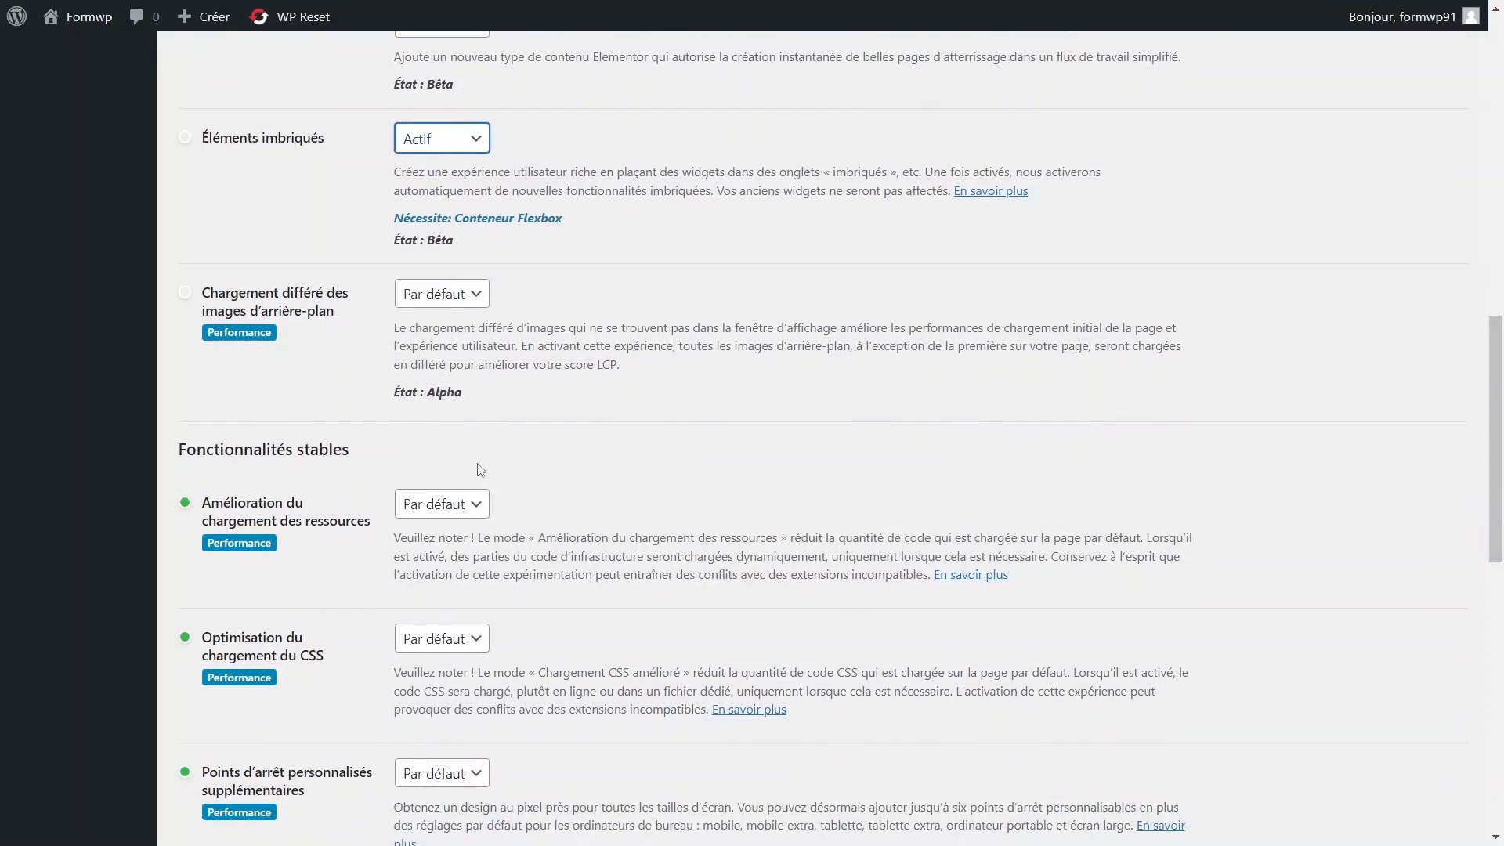
scroll(480, 481, down, 1)
scroll(480, 481, up, 3)
click(438, 475)
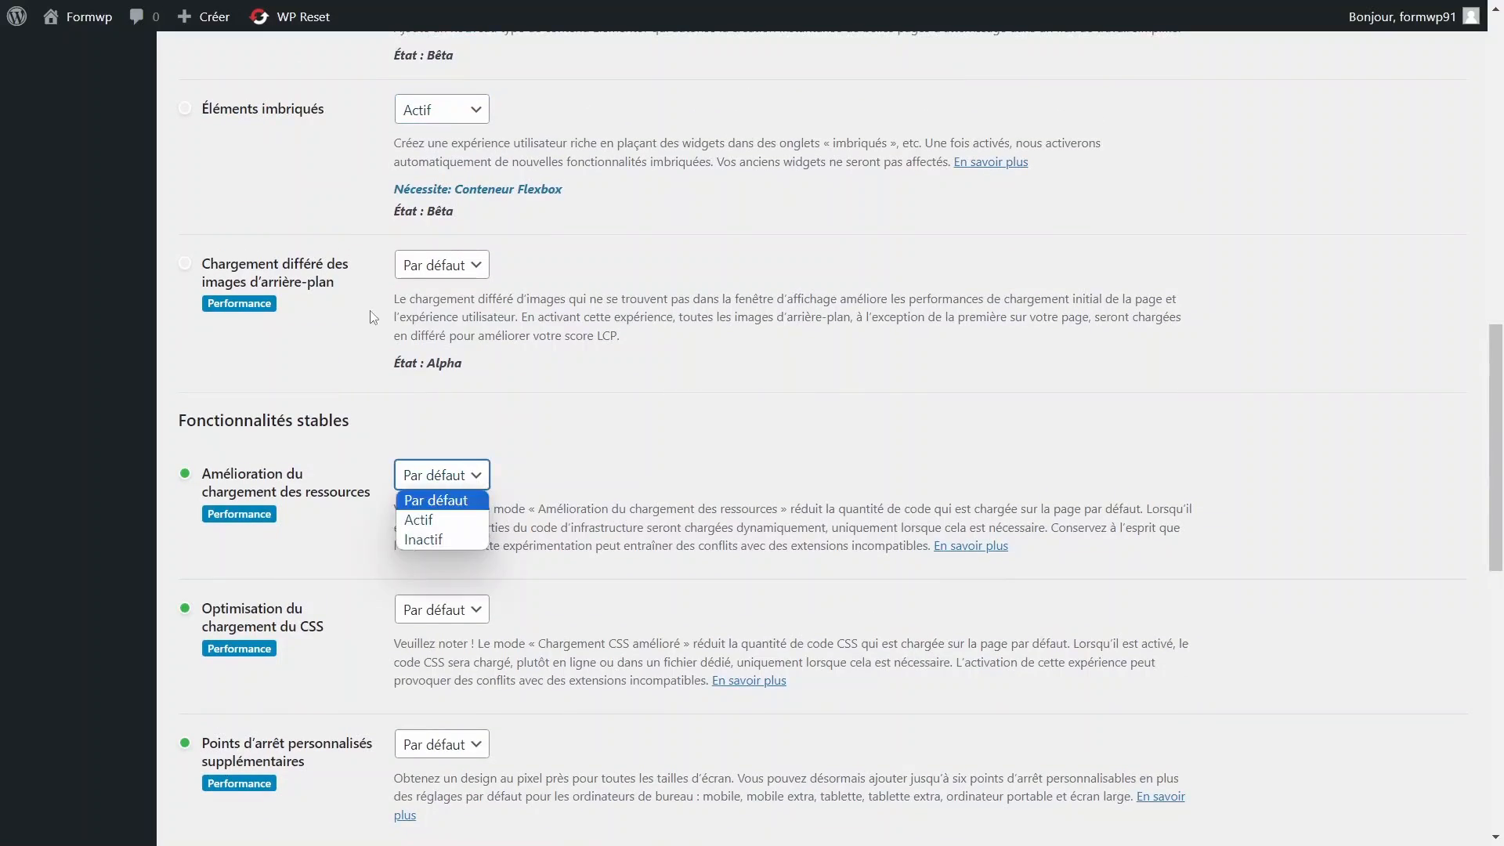
click(296, 313)
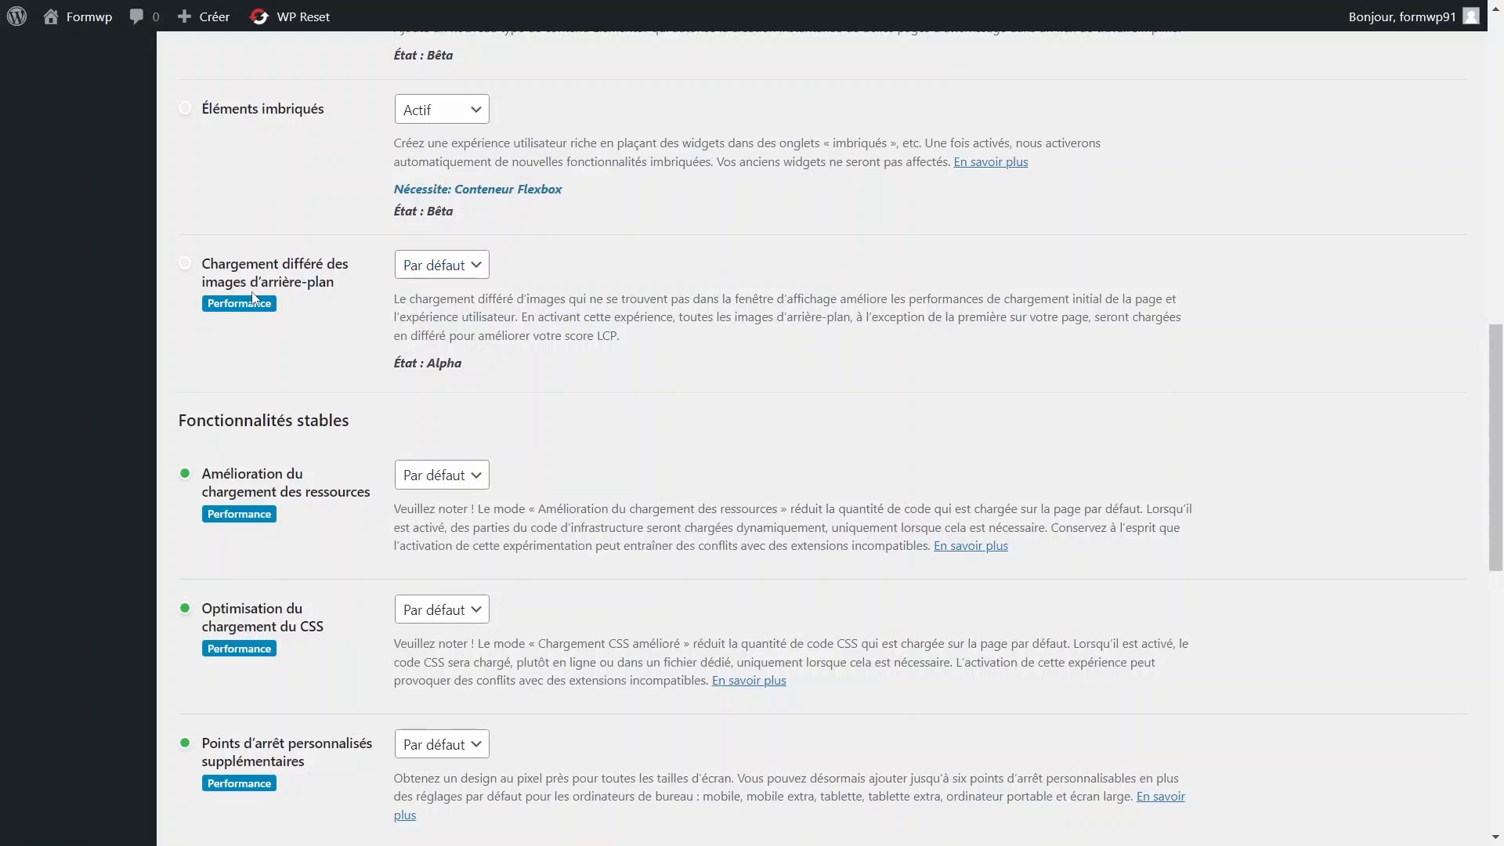
click(435, 270)
click(436, 305)
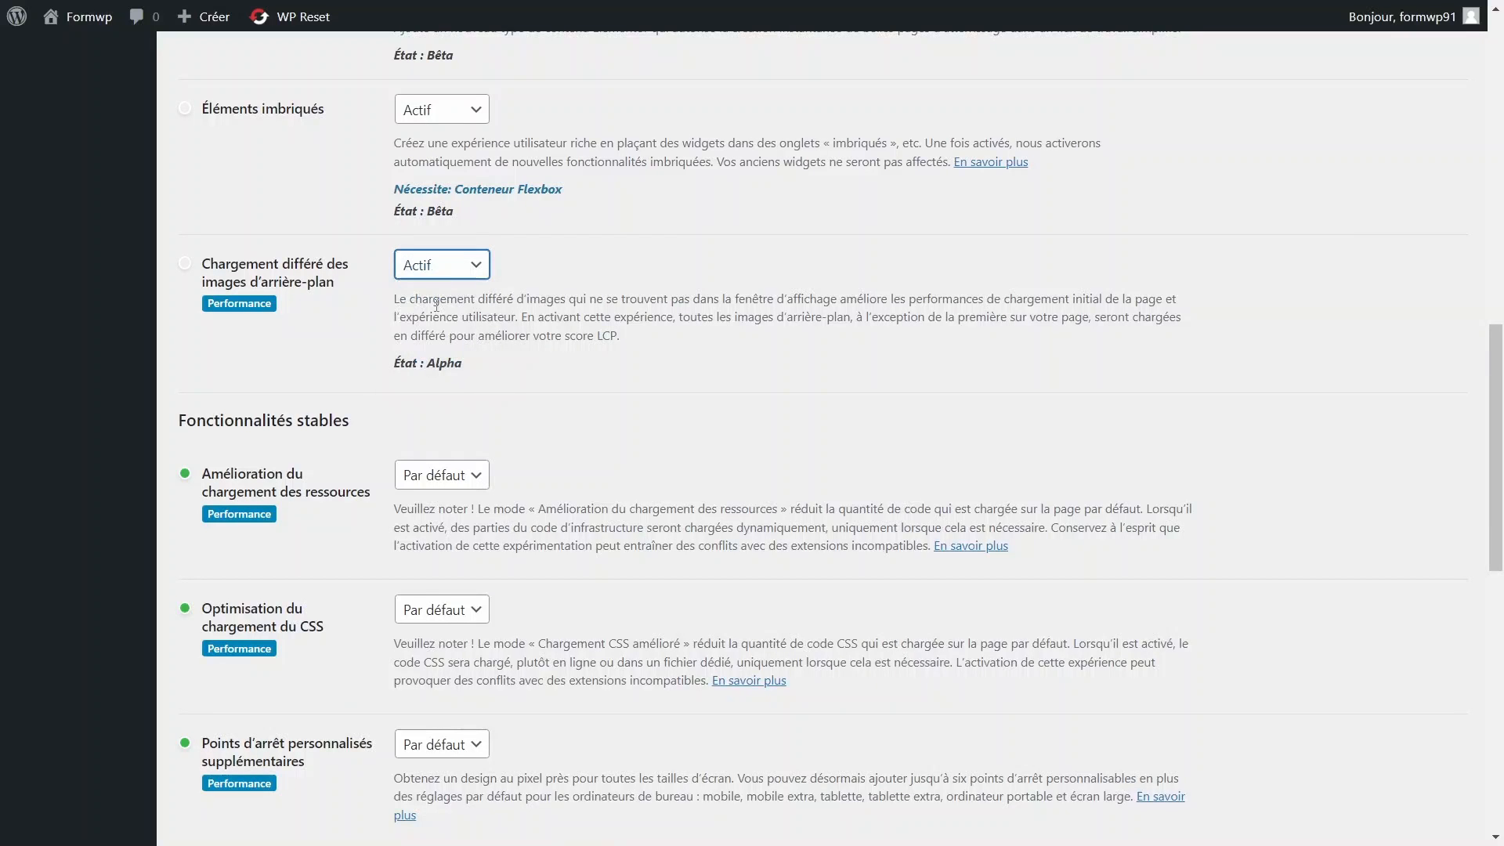
Save the modified Elementor feature settings, leaving Guide de style global on Par défaut.
scroll(436, 305, up, 1)
scroll(436, 306, down, 10)
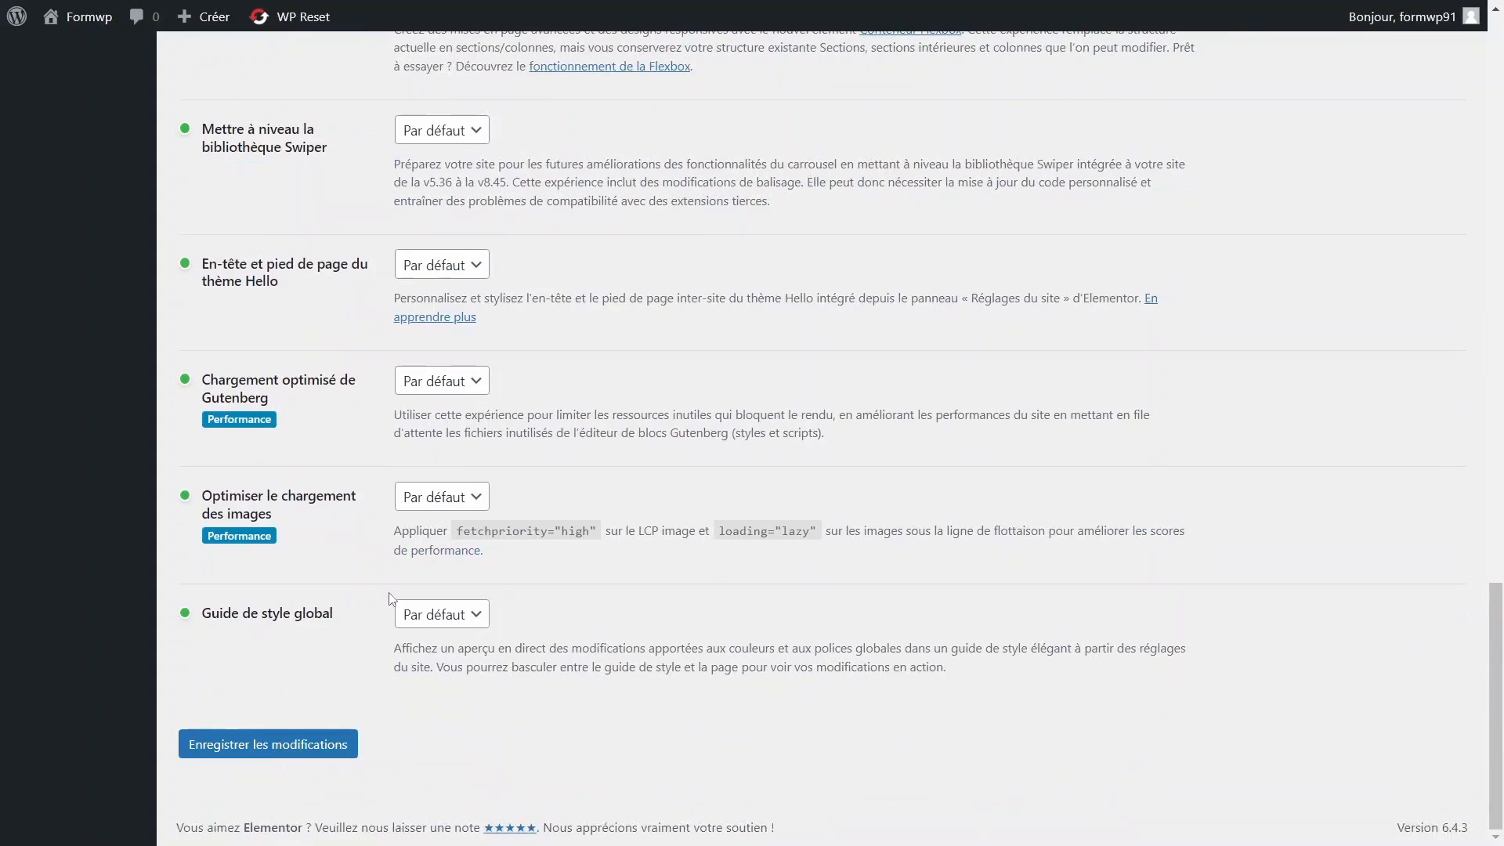
click(454, 611)
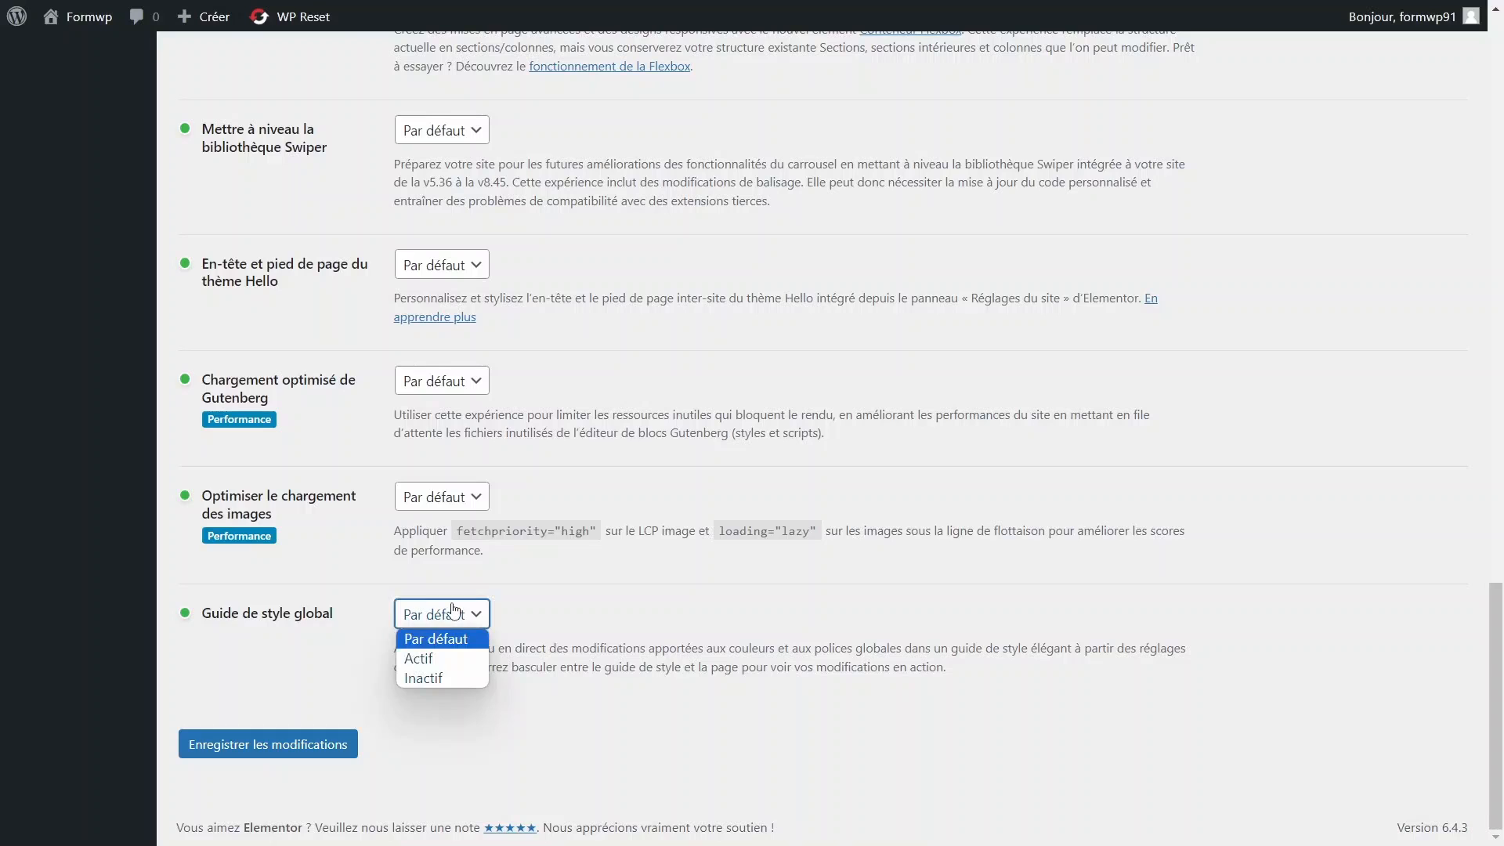
click(313, 664)
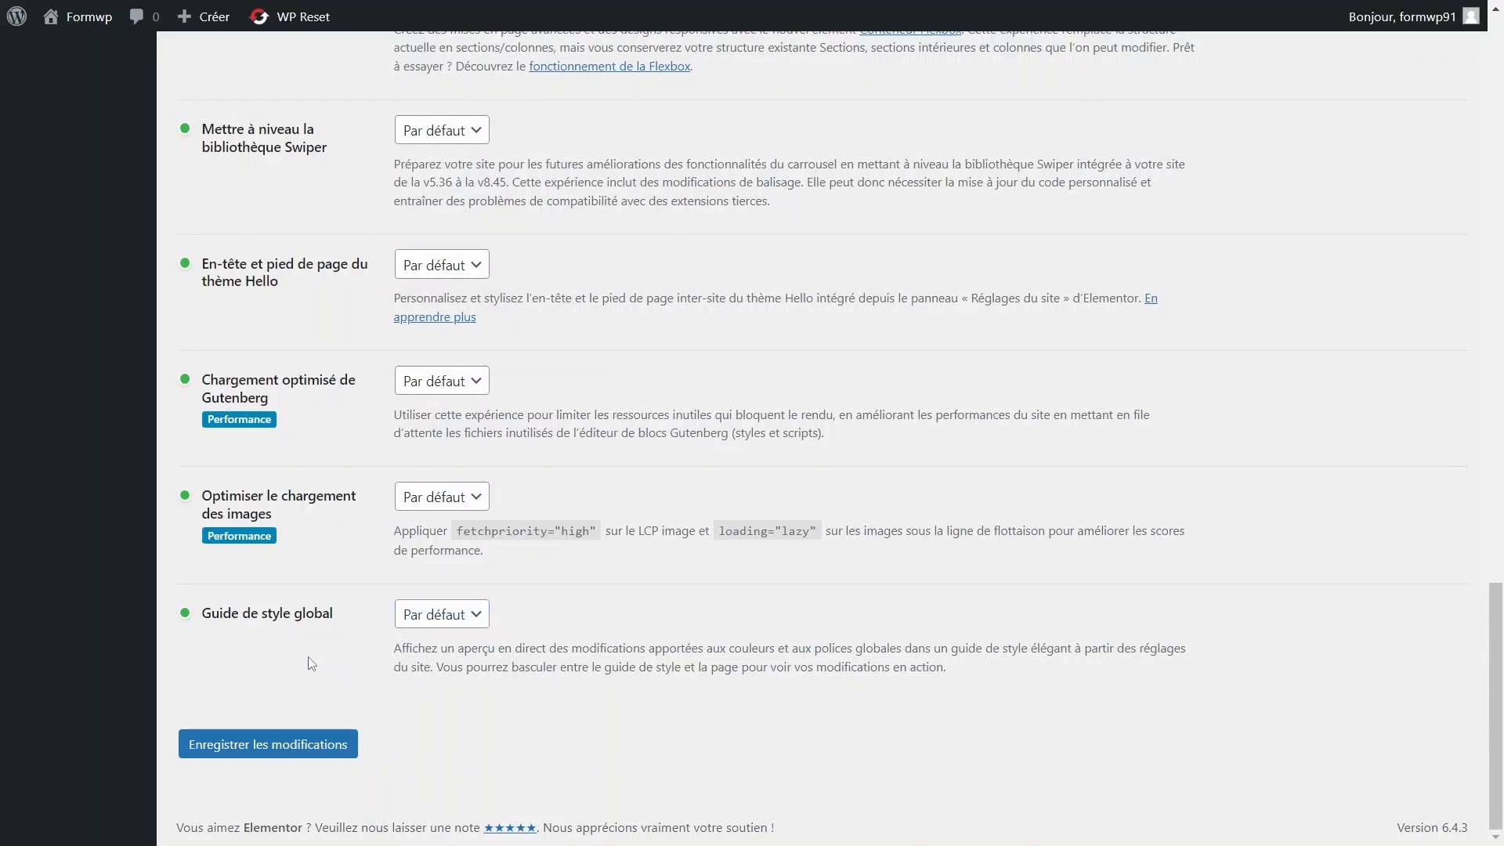
click(277, 750)
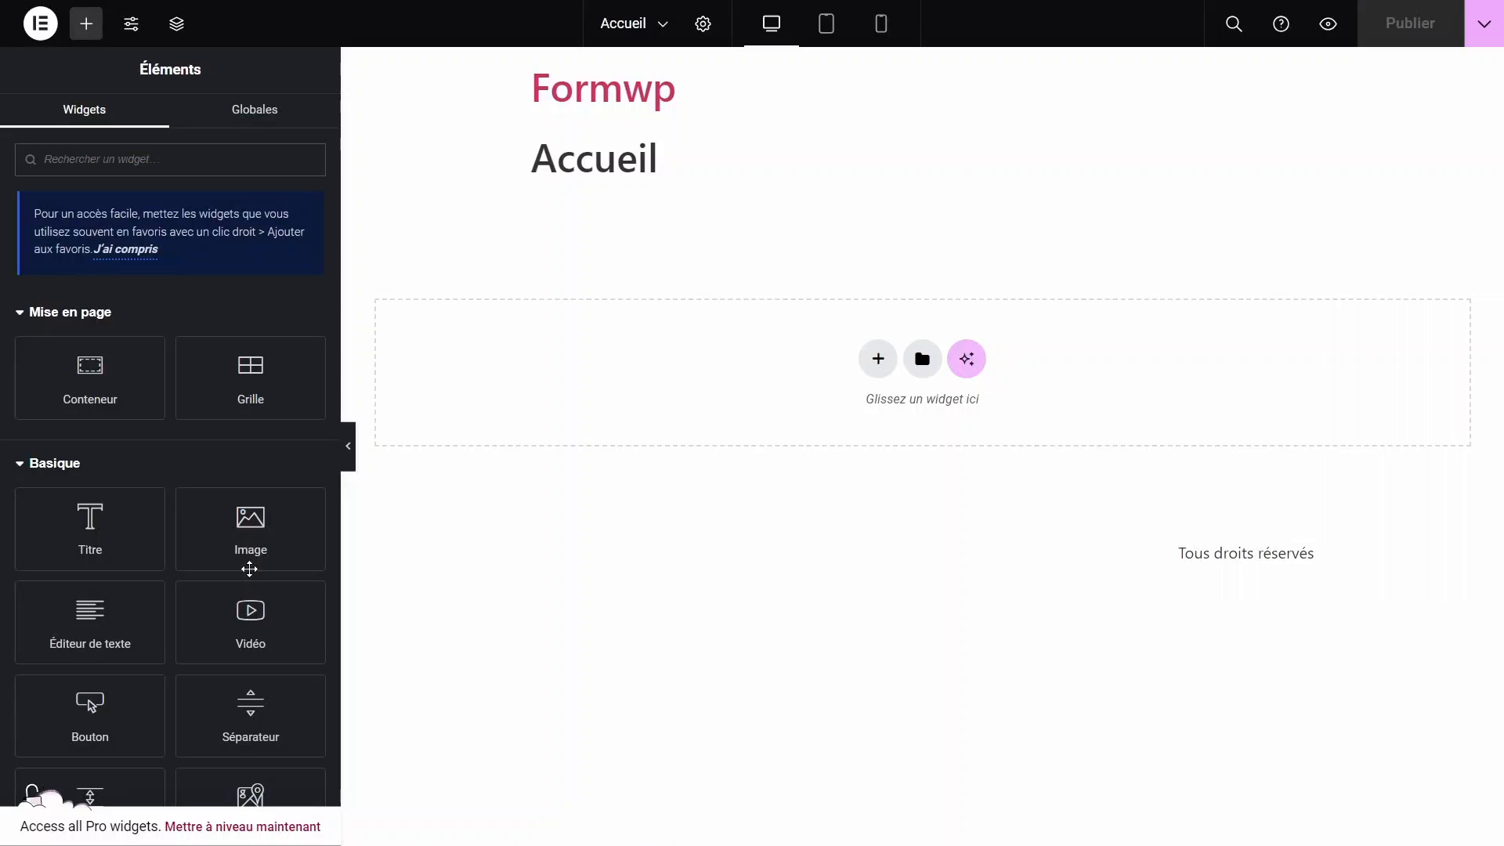
scroll(29, 619, down, 7)
scroll(30, 618, up, 7)
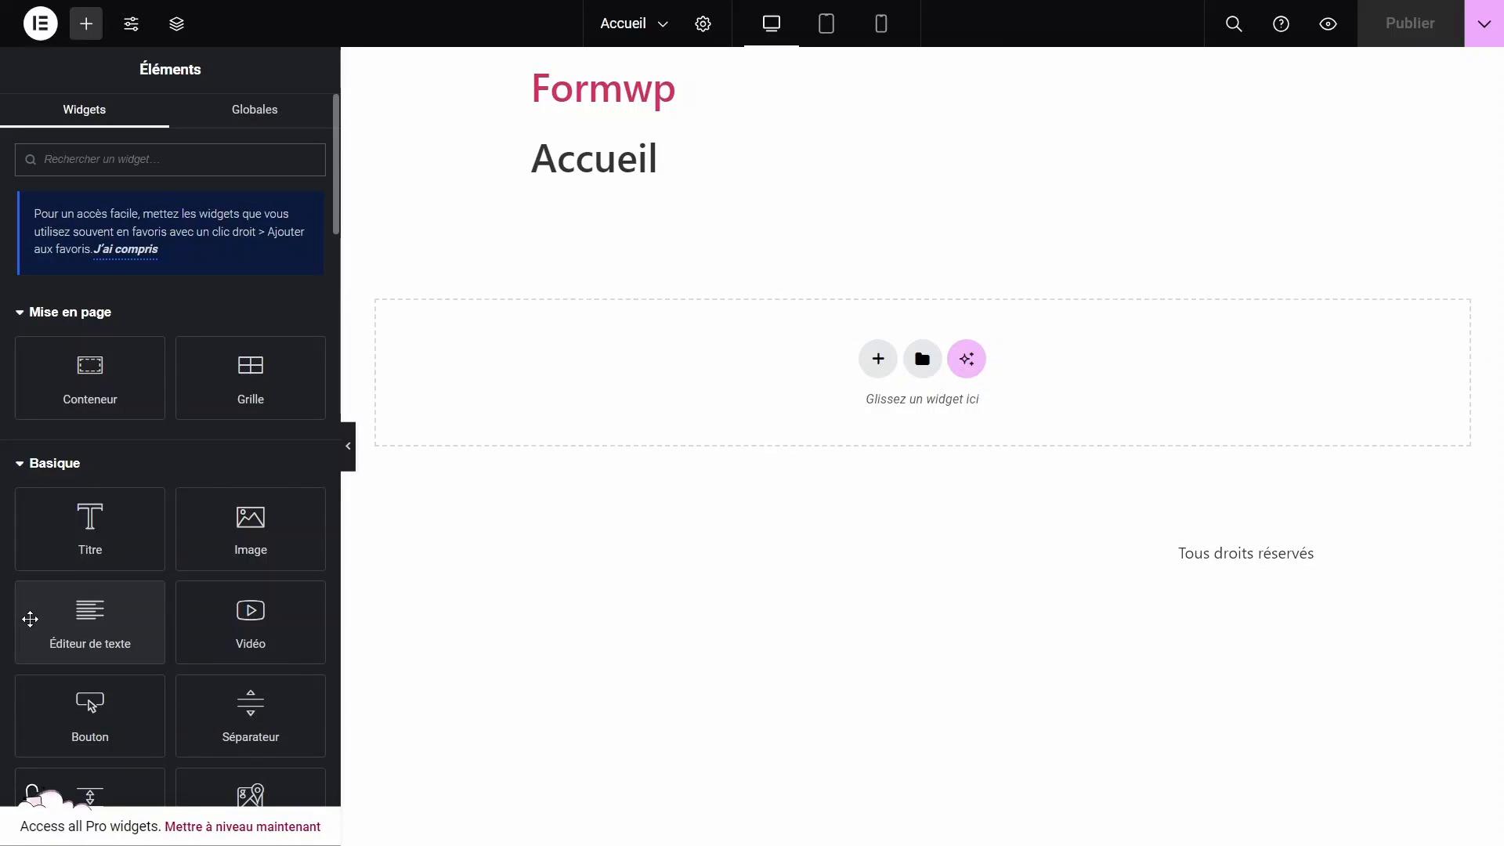
drag(532, 159, 683, 153)
click(683, 153)
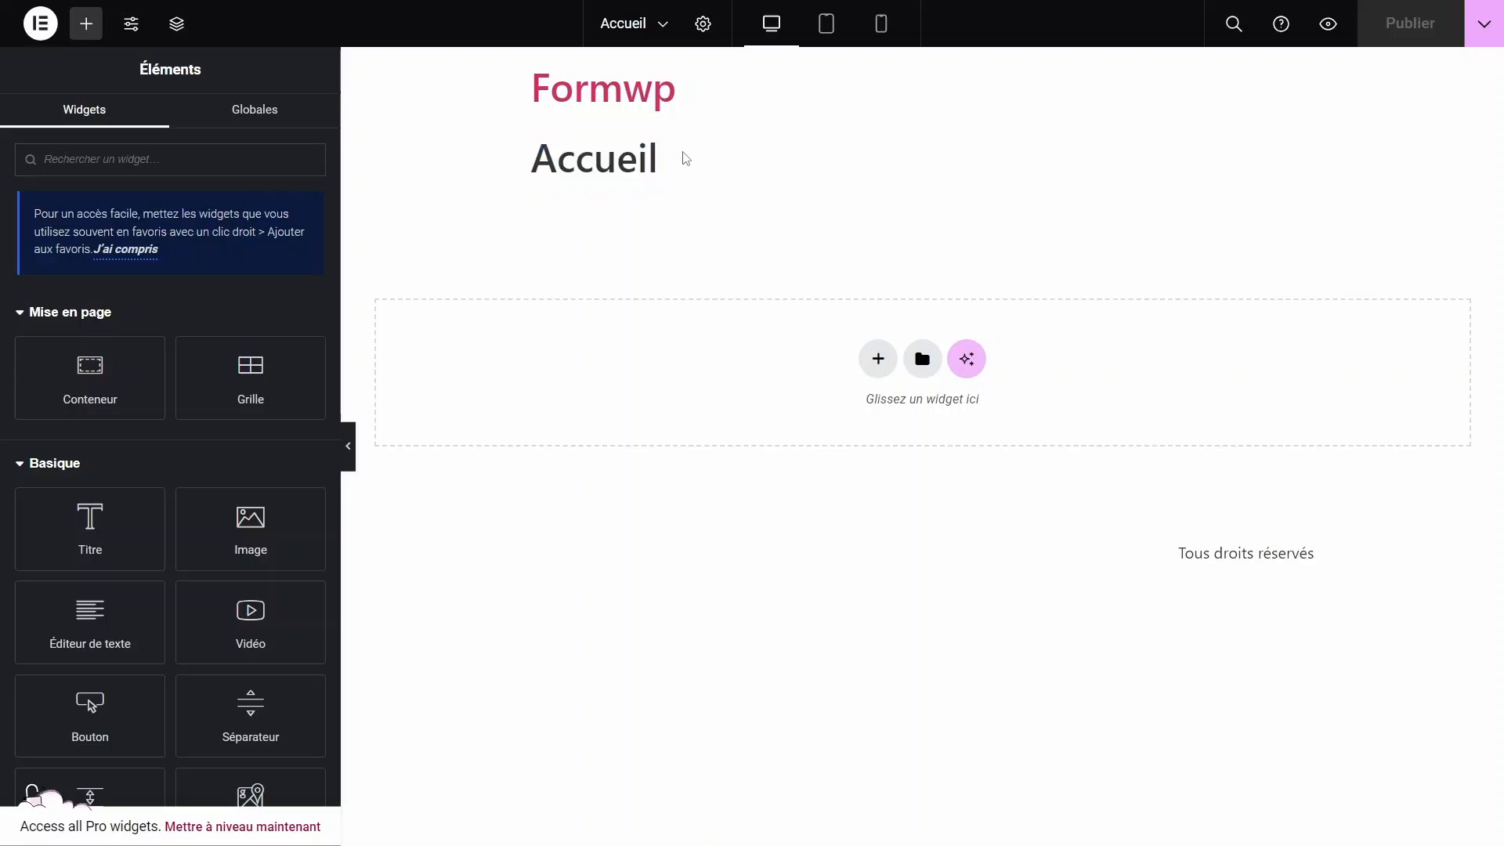
Hide the title of the Accueil page through its page settings.
click(702, 24)
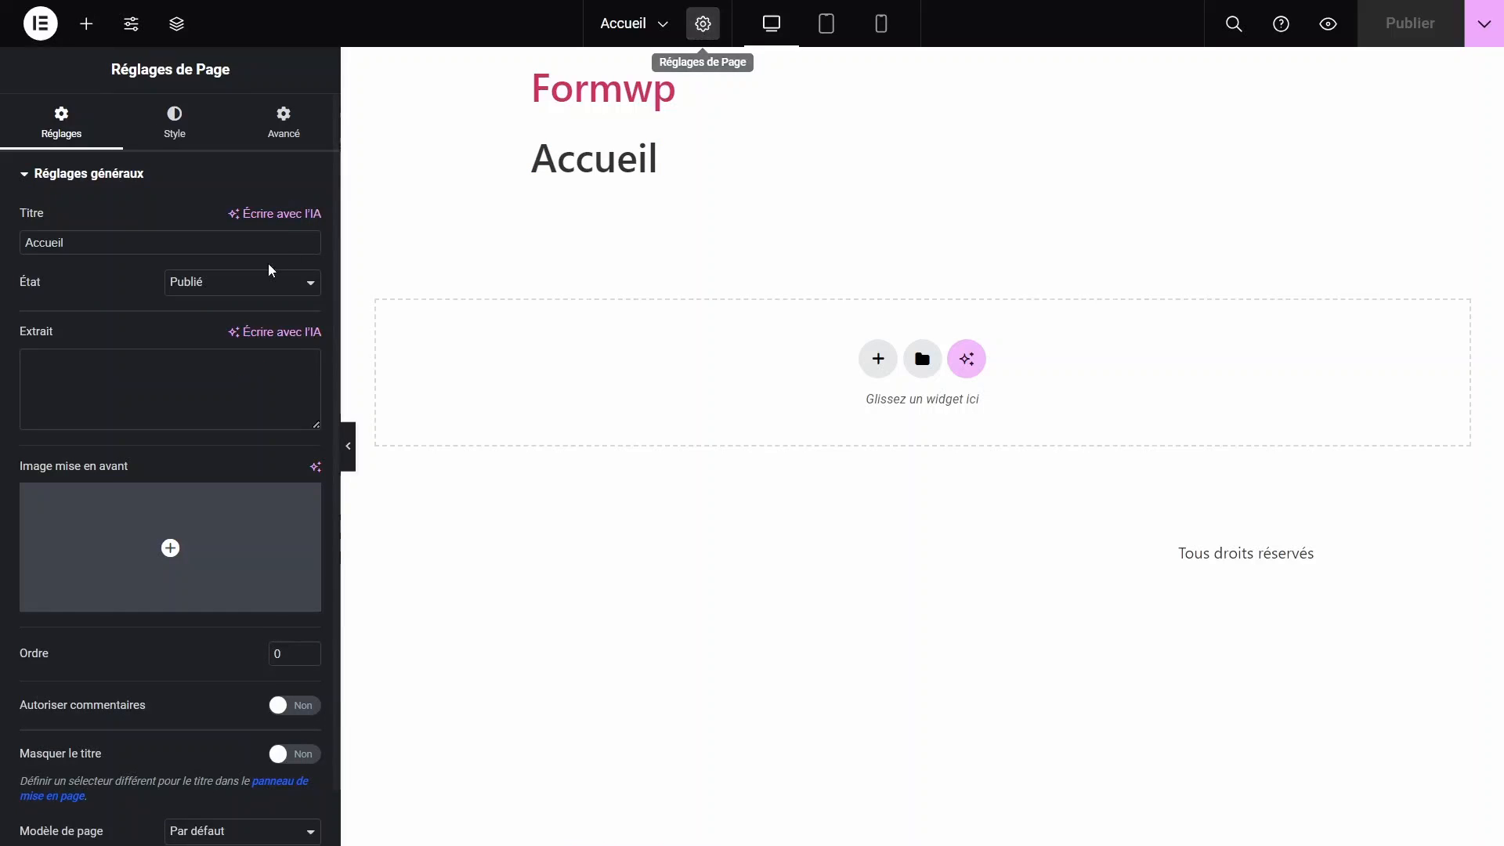
scroll(126, 411, down, 1)
scroll(126, 411, up, 1)
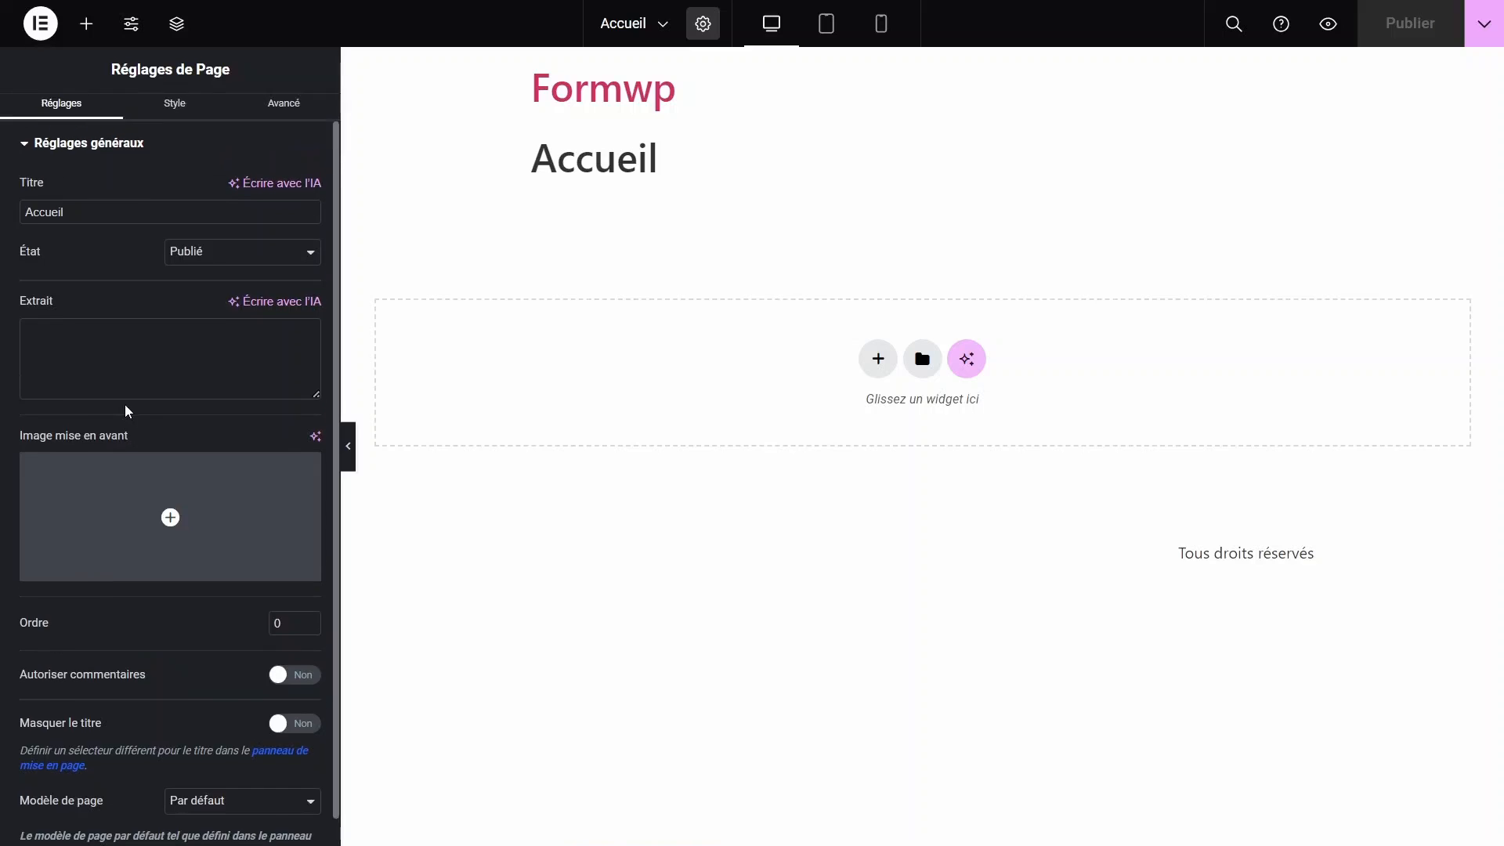
scroll(149, 470, down, 1)
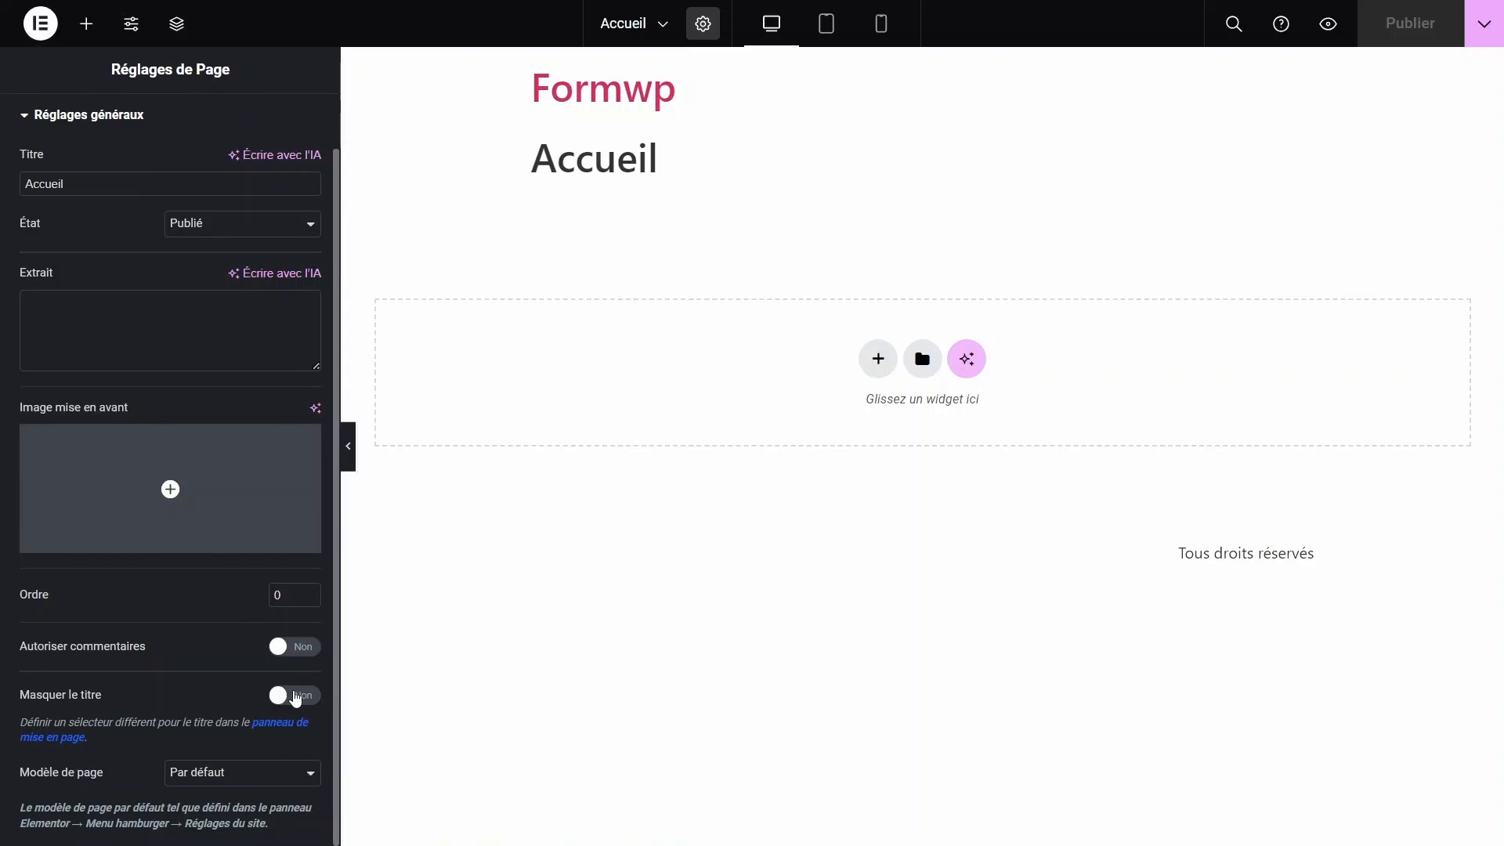
click(295, 697)
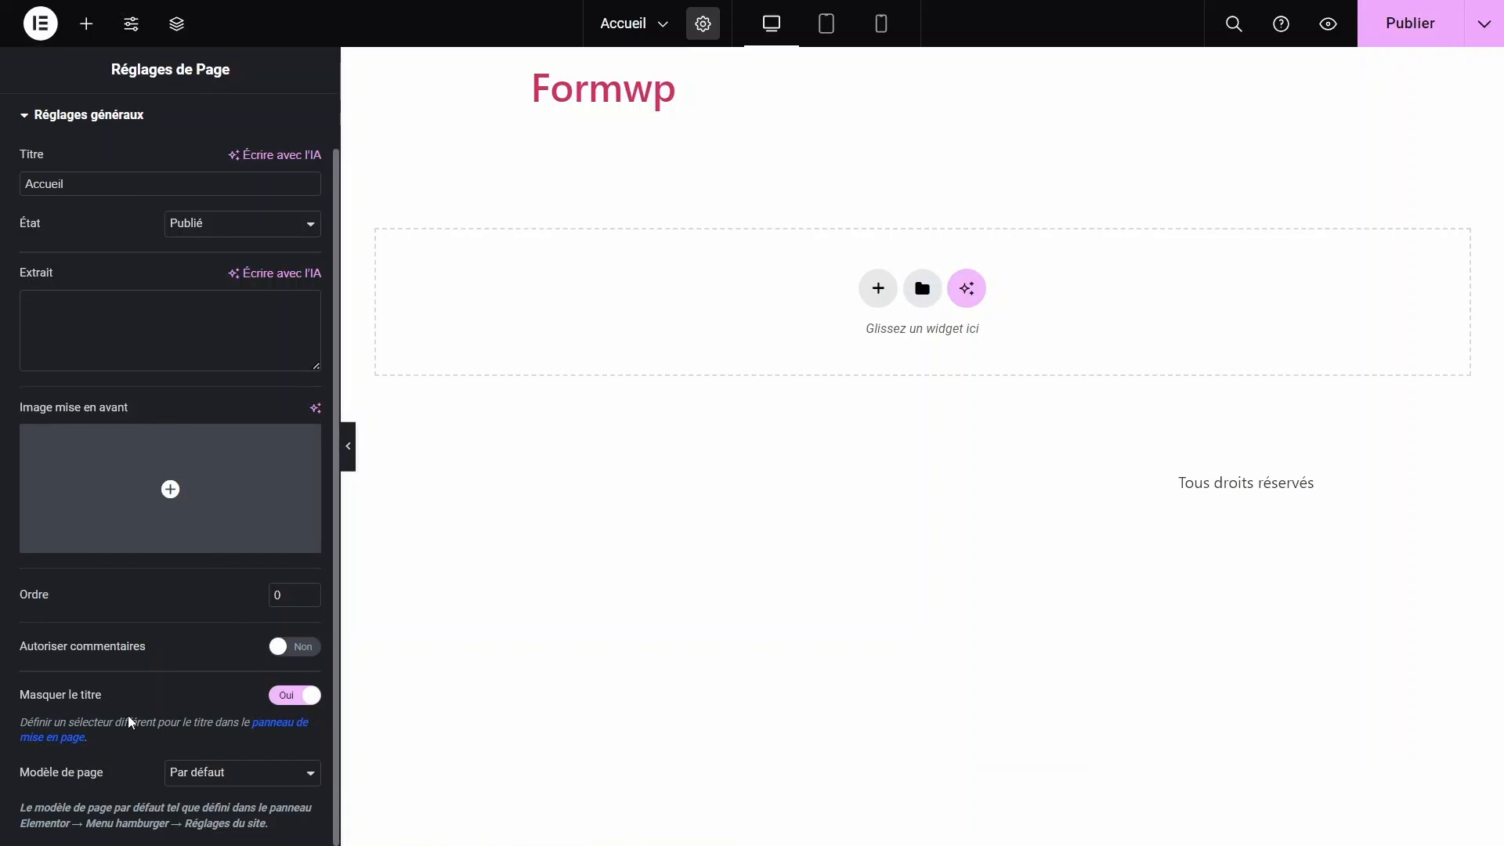
Set the page template to Elementor pleine largeur and publish the Accueil page.
click(236, 783)
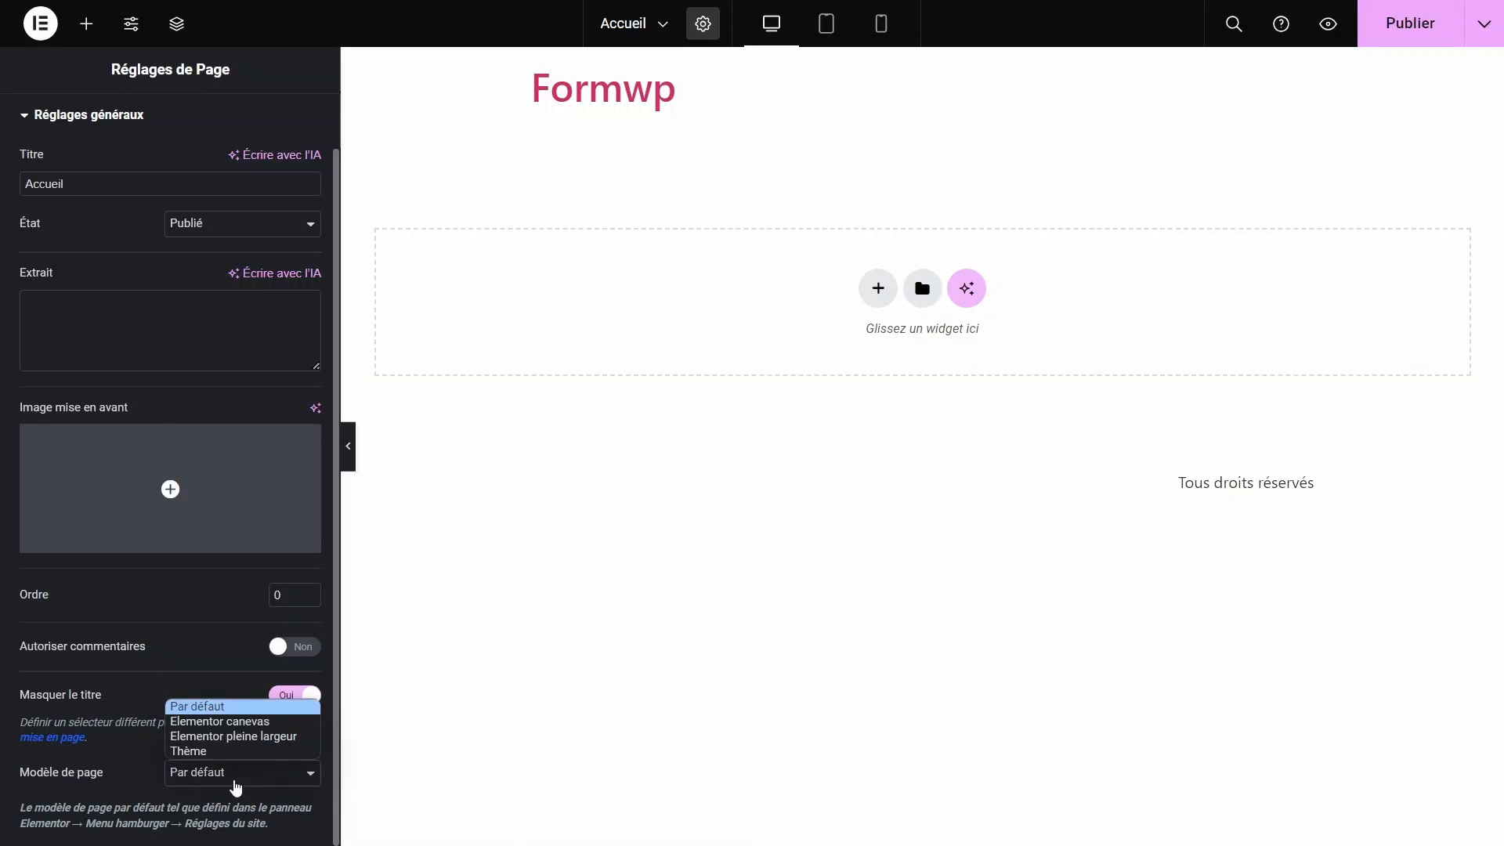
click(220, 738)
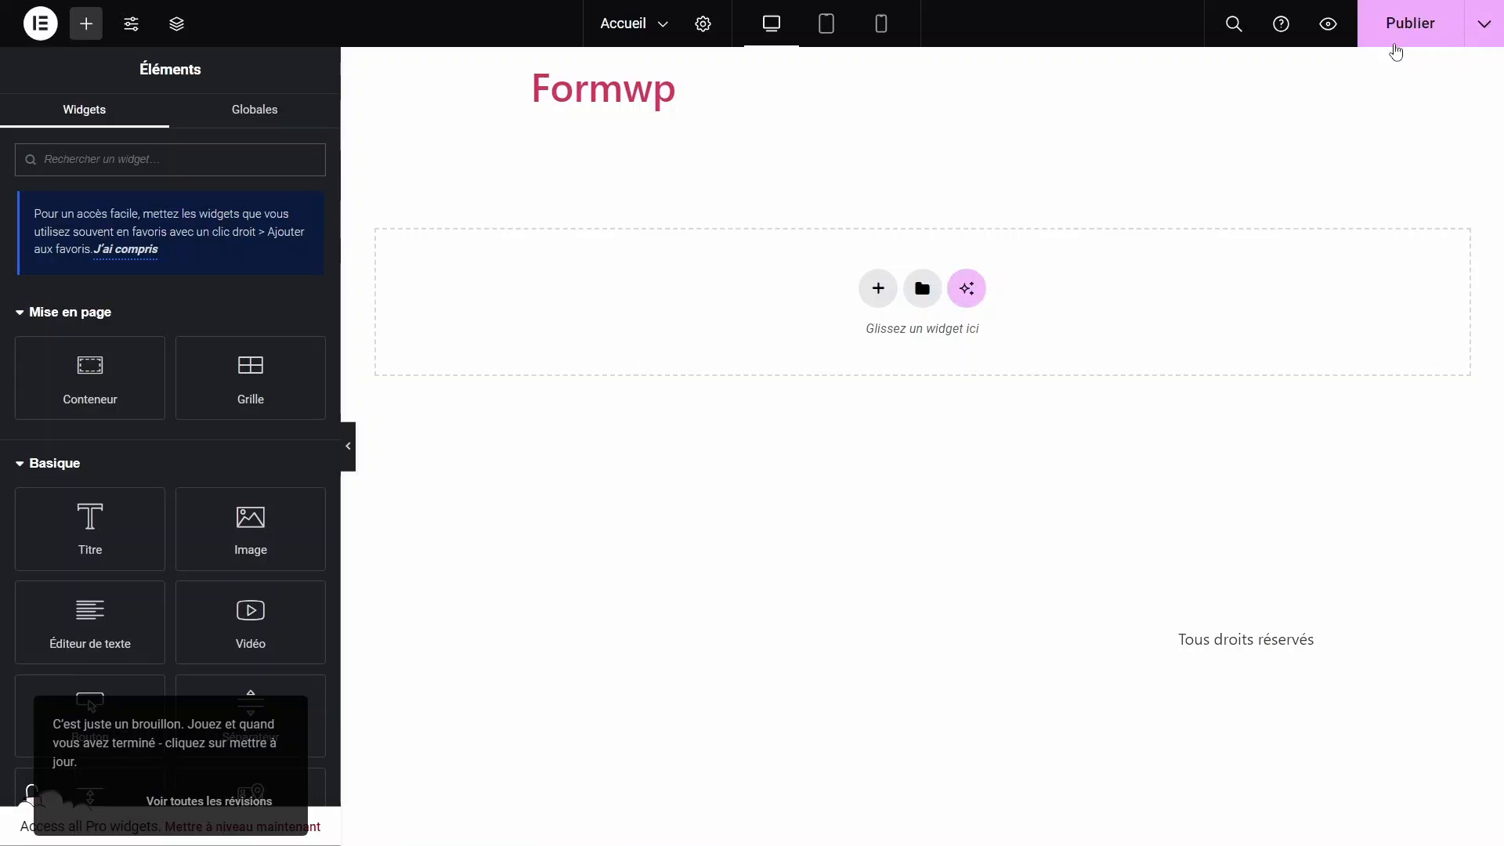
click(1394, 49)
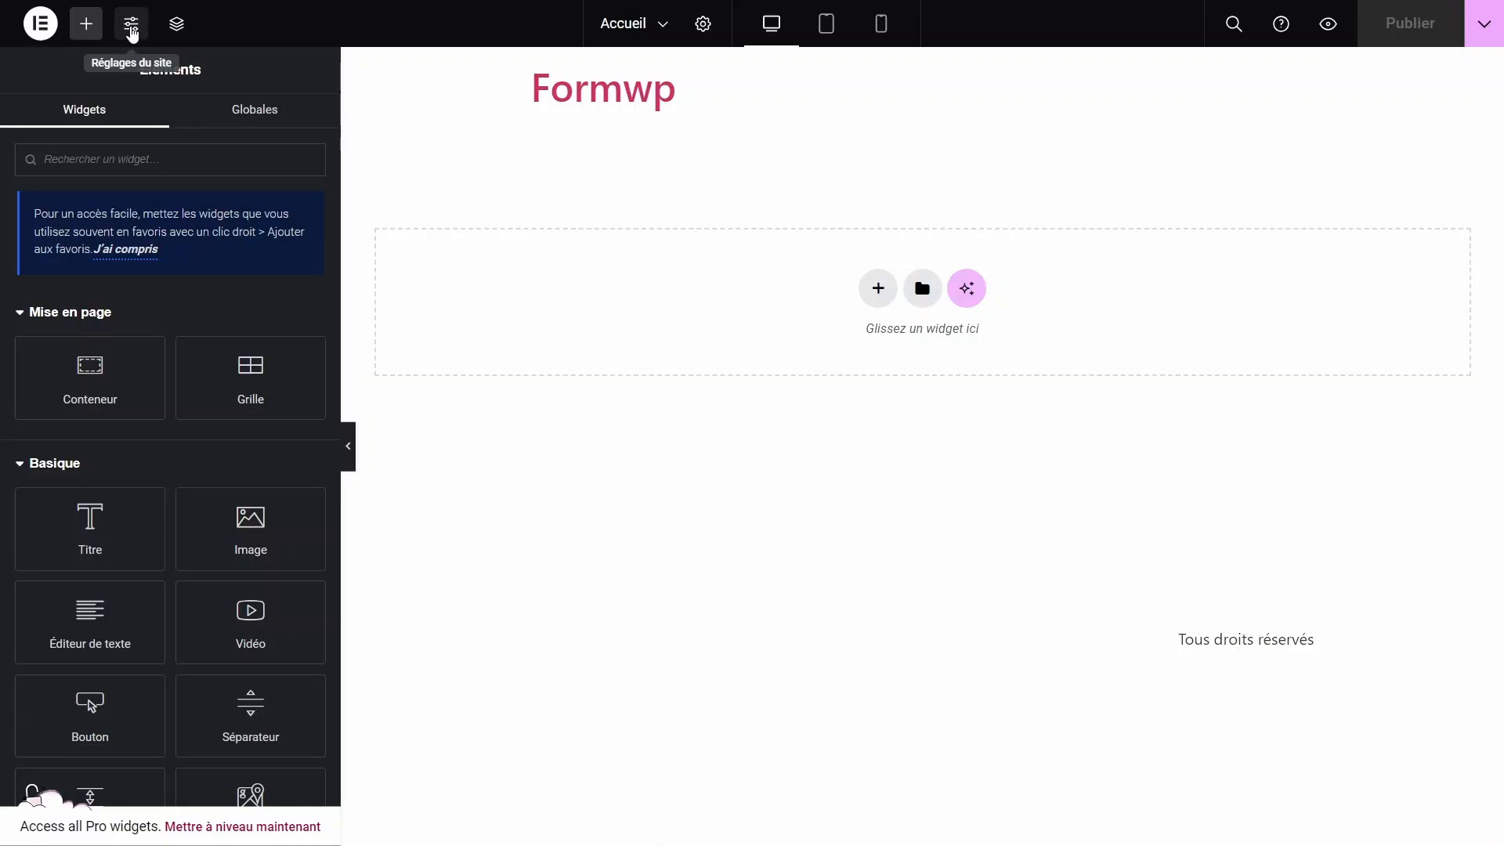
Review the design system, theme style and Réglages categories in the site settings, and return to the widget list.
click(131, 30)
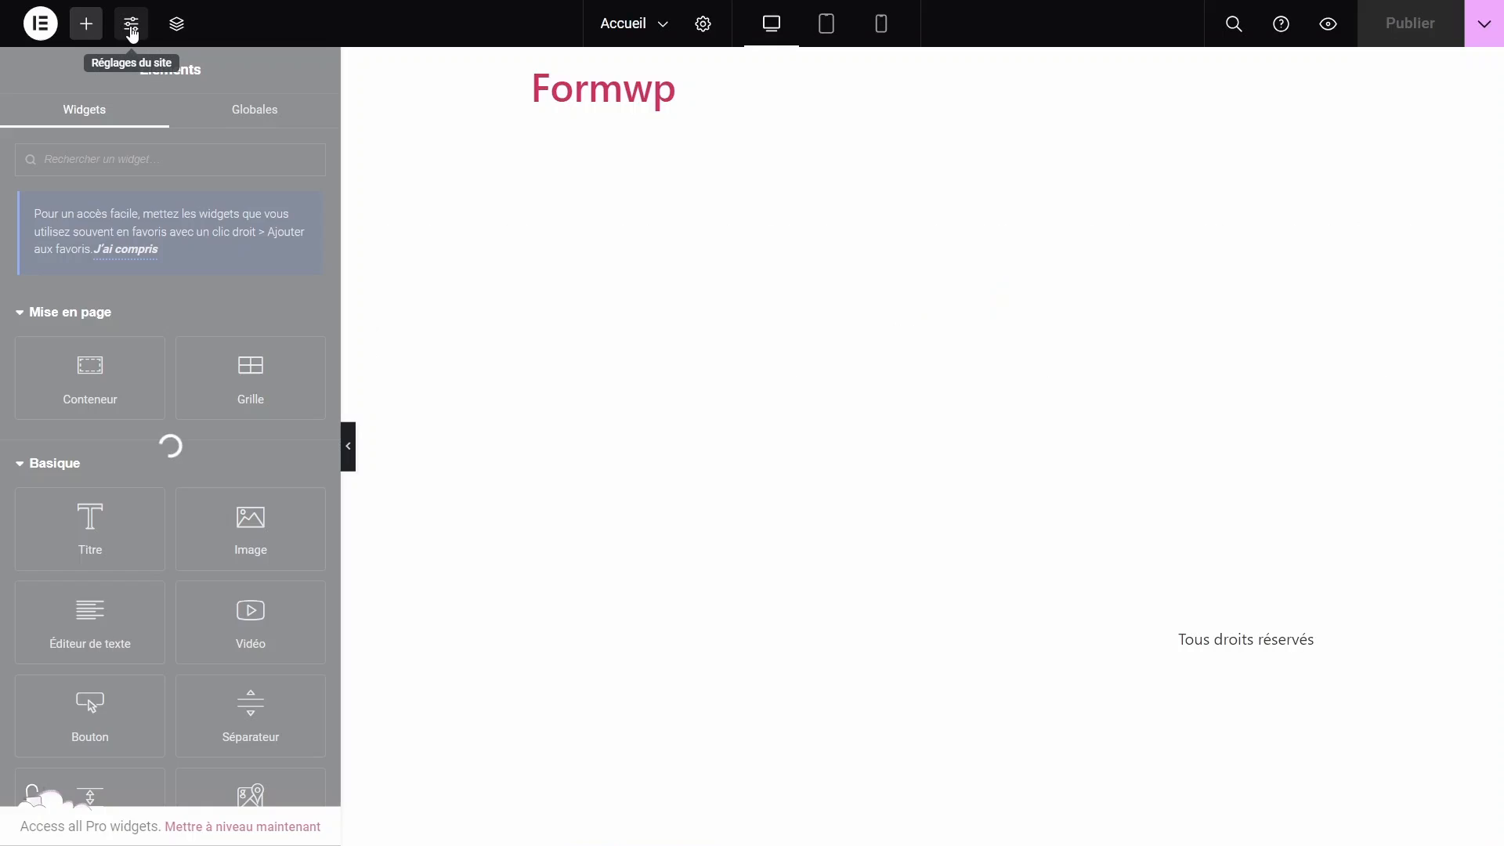
scroll(195, 470, down, 3)
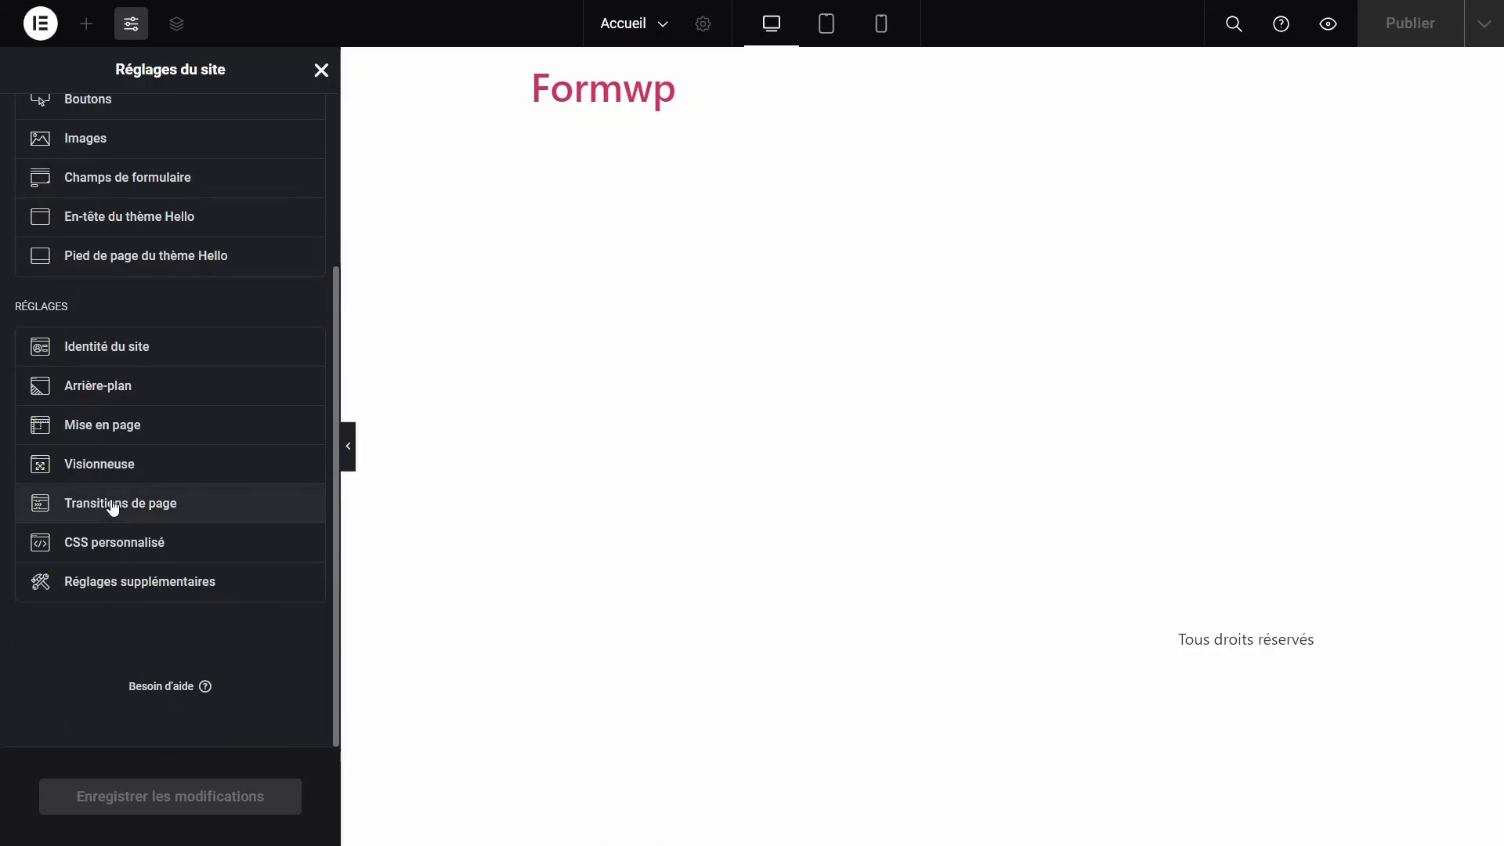
scroll(204, 510, up, 5)
scroll(209, 450, down, 3)
scroll(208, 451, up, 3)
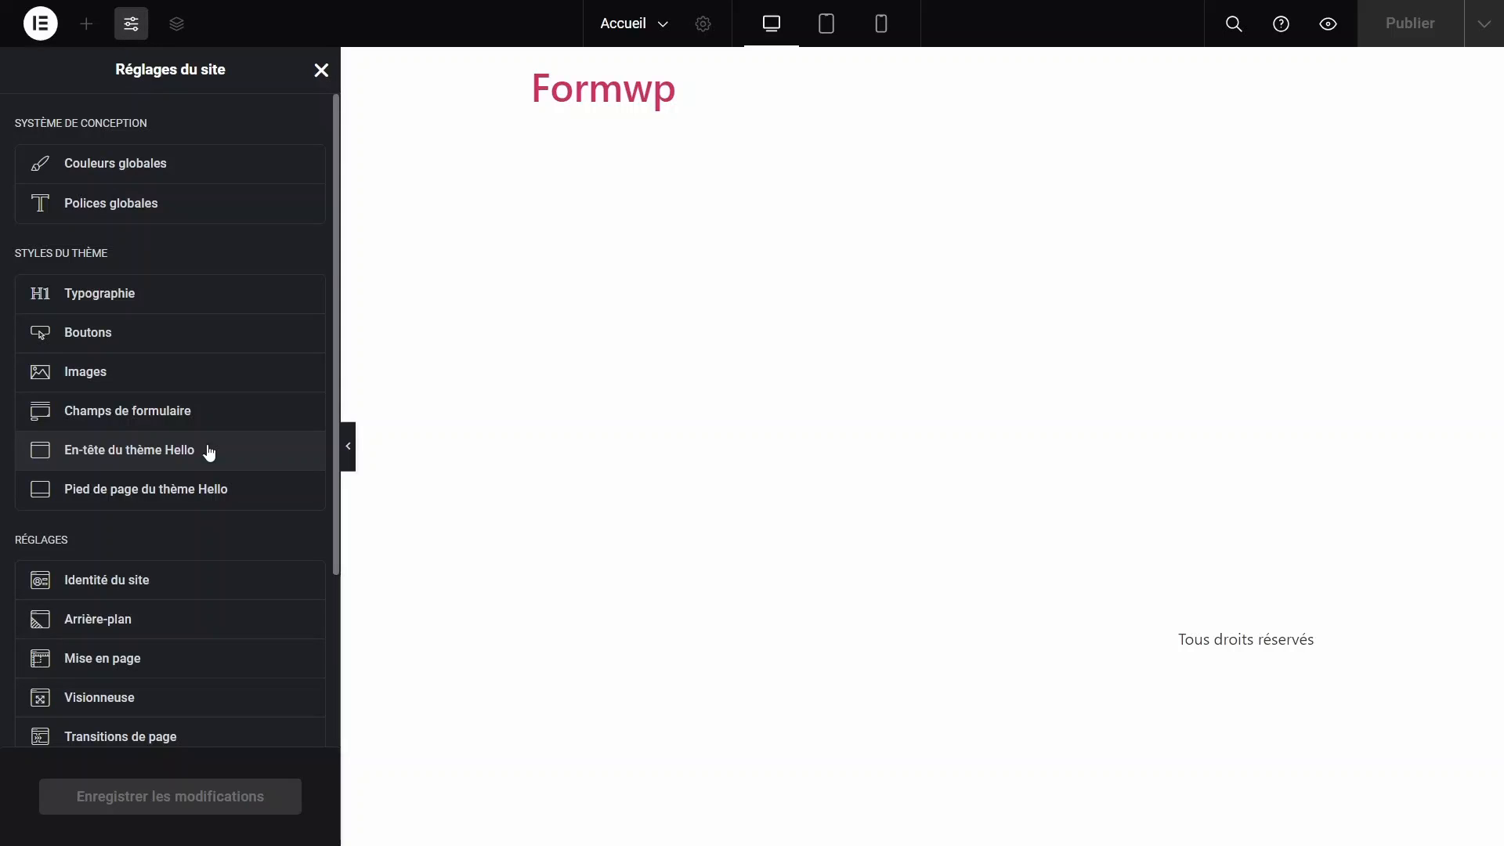
click(321, 70)
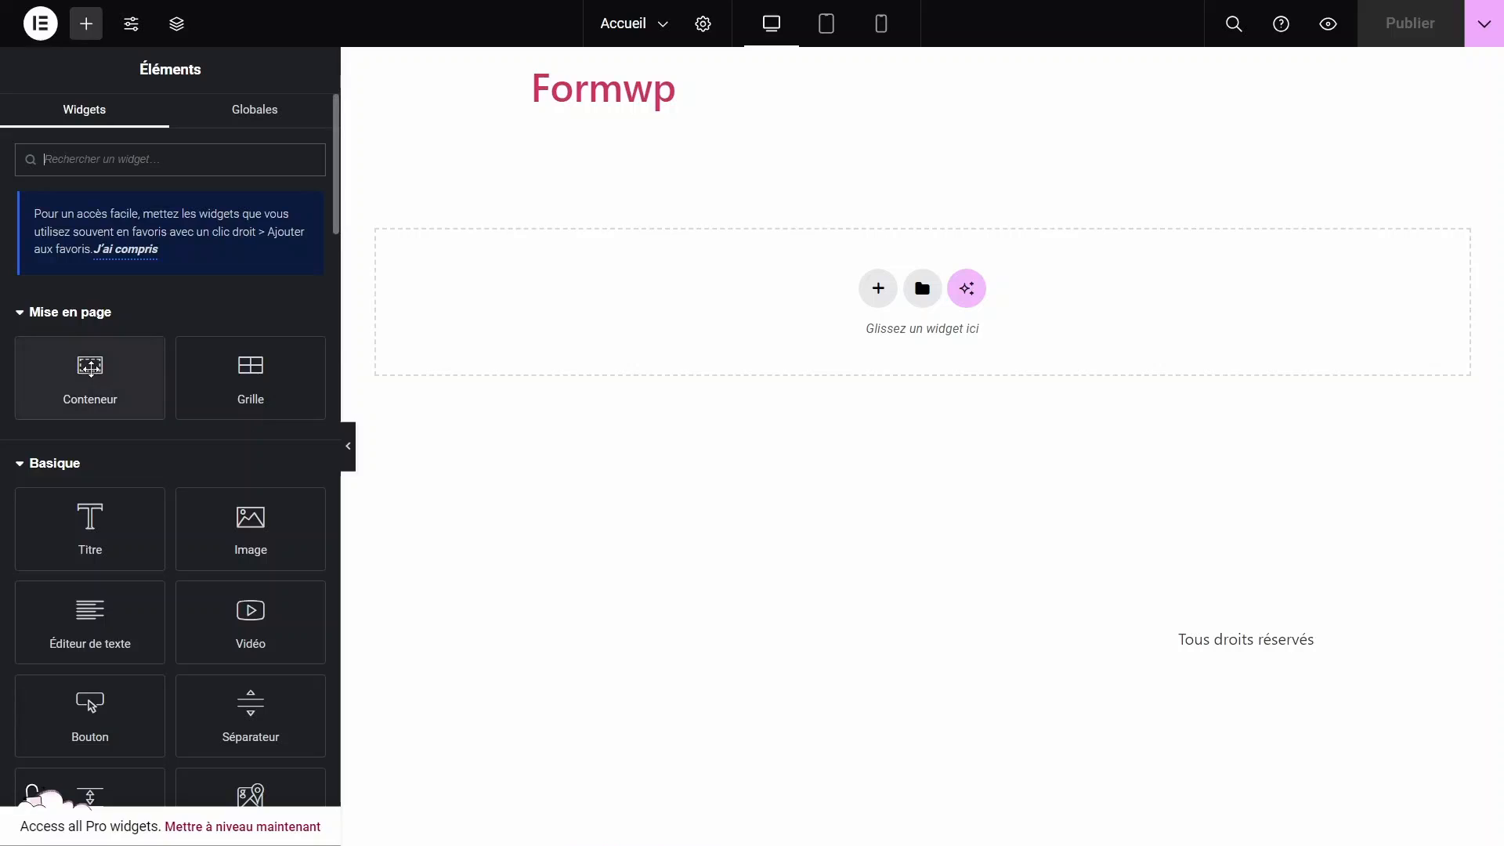
Add a container to the Accueil page and place a Titre widget in it with the HTML tag H1.
drag(91, 368, 630, 298)
click(86, 24)
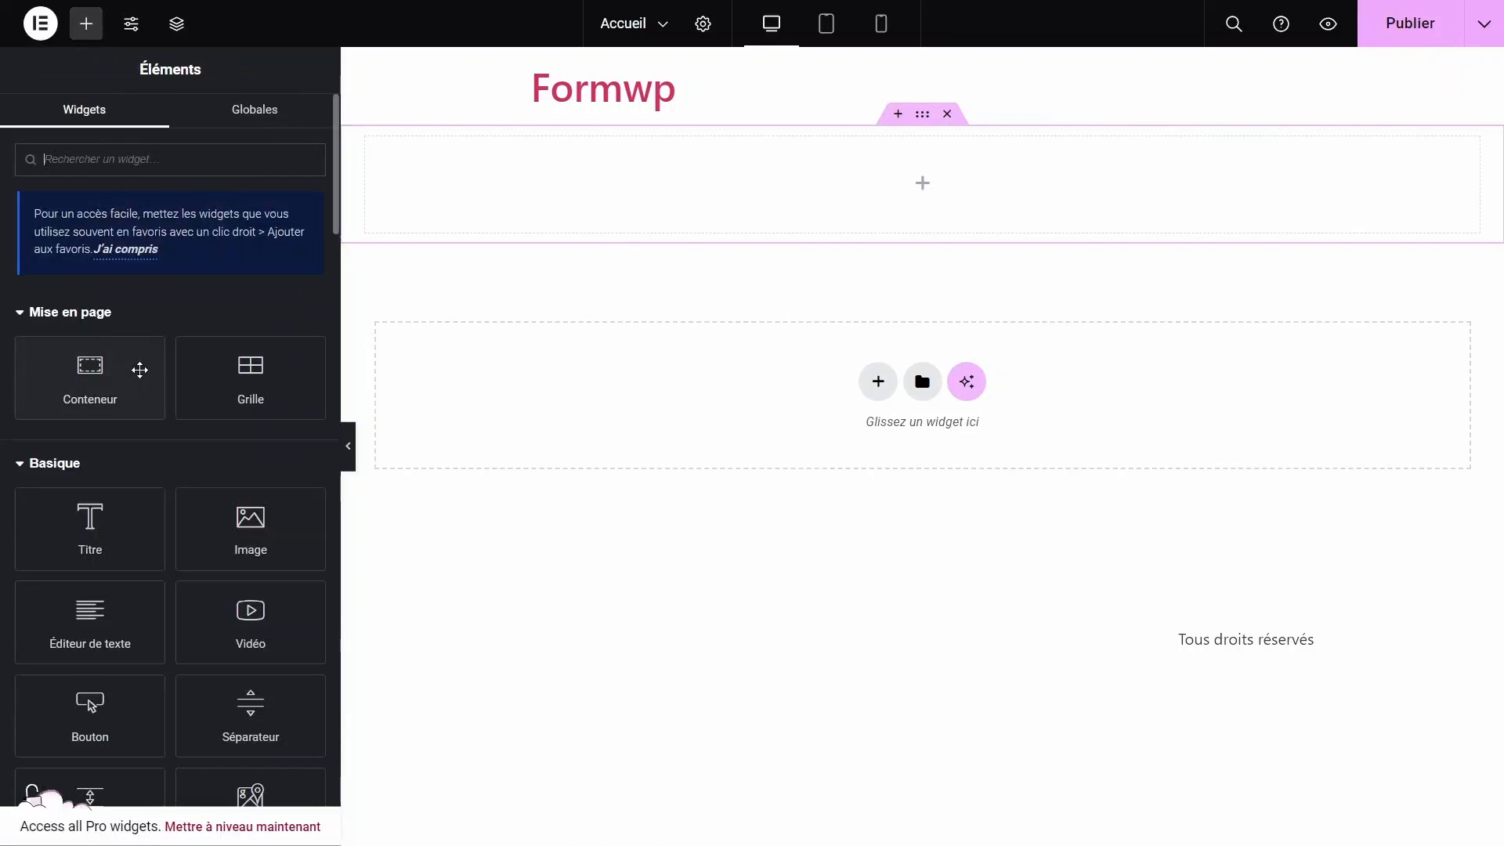
drag(90, 521, 755, 178)
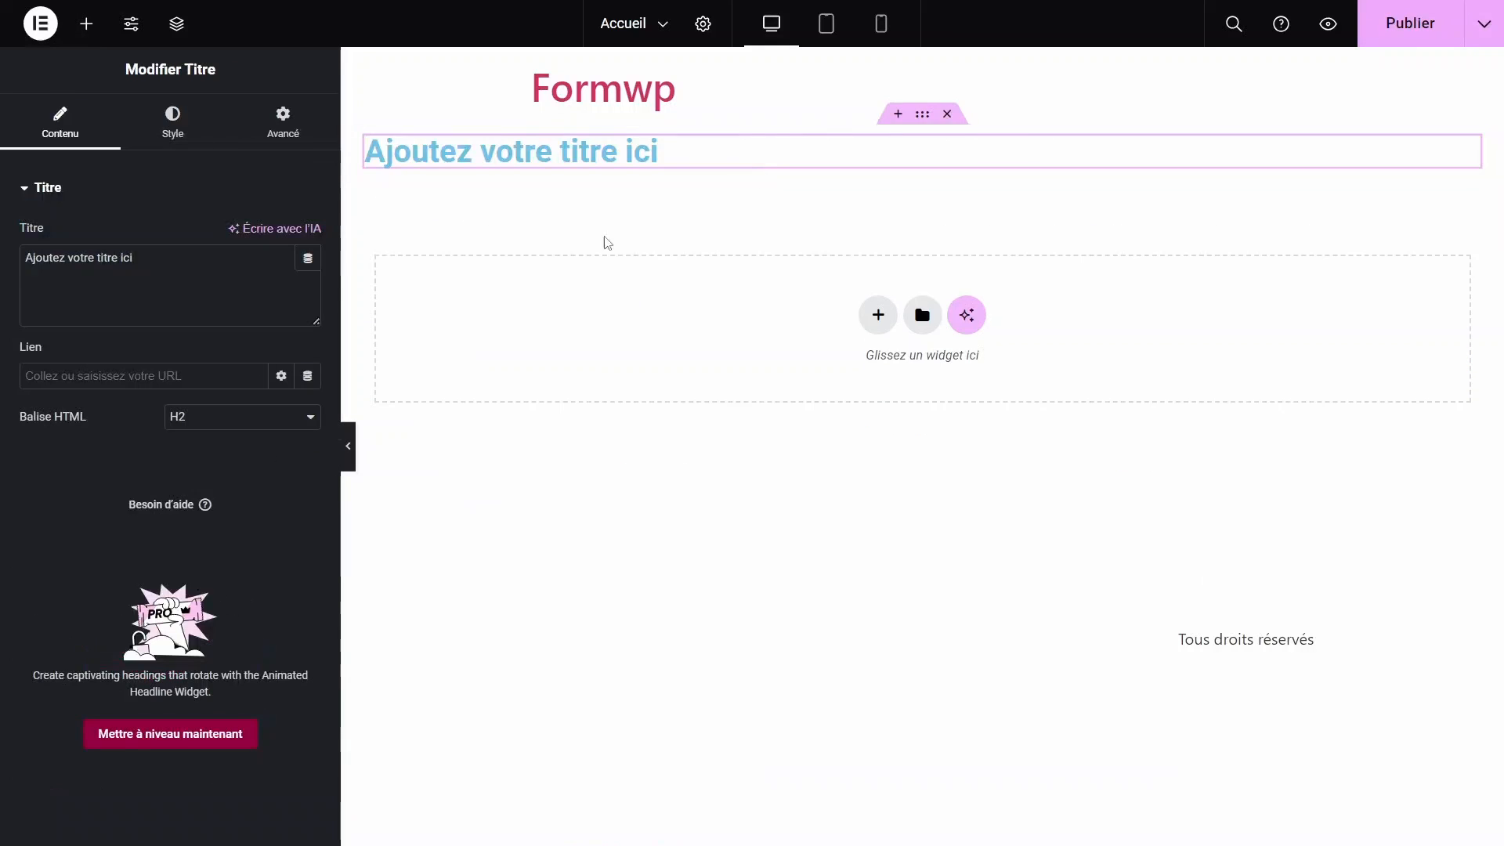
click(241, 417)
click(213, 438)
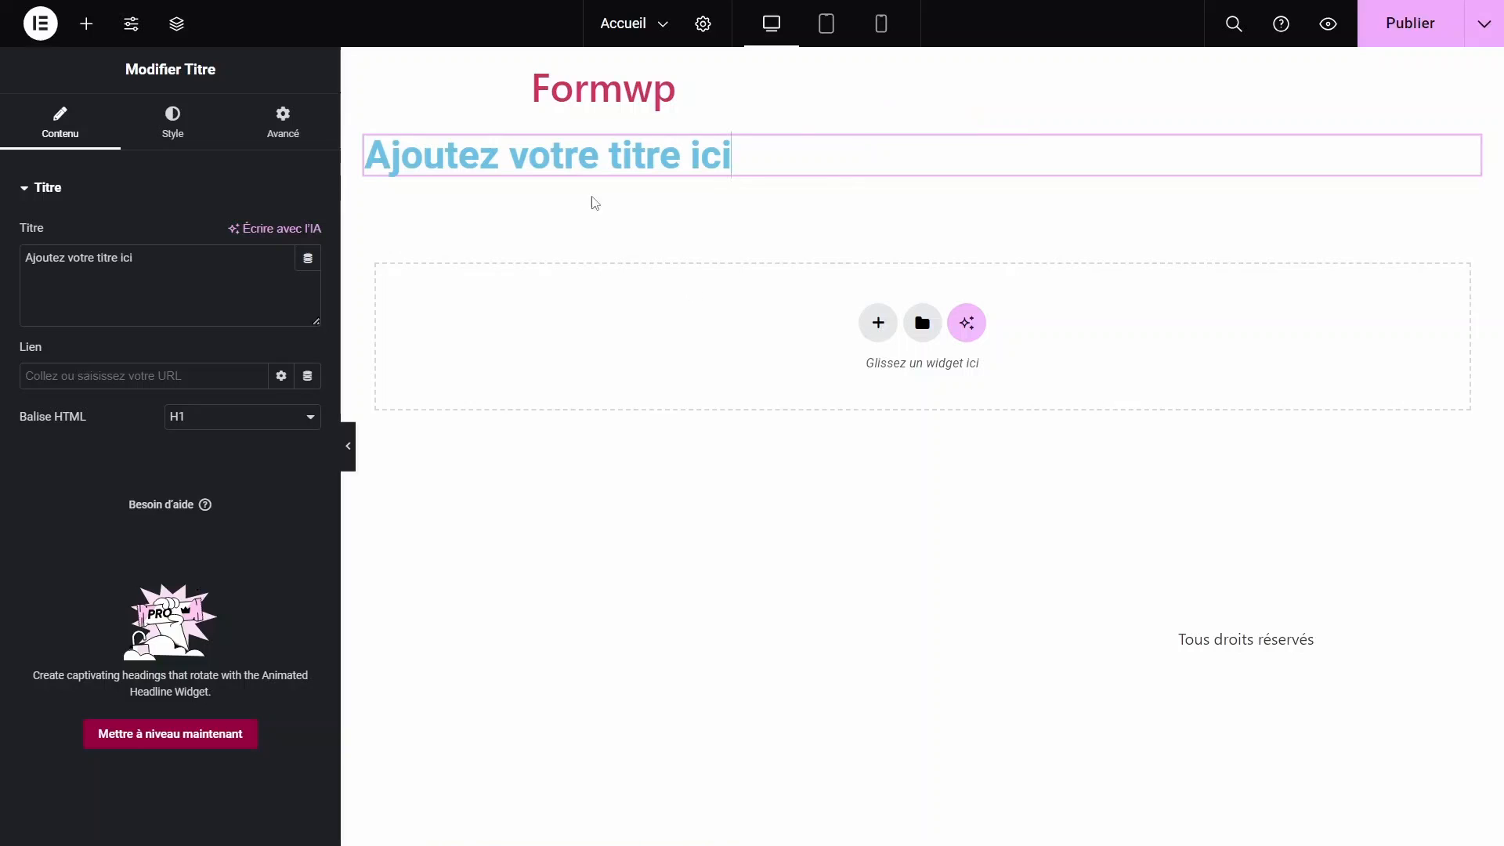
Duplicate the H1 heading twice, setting the first copy's HTML tag to H2 and the second copy's to H3.
key(ctrl+d)
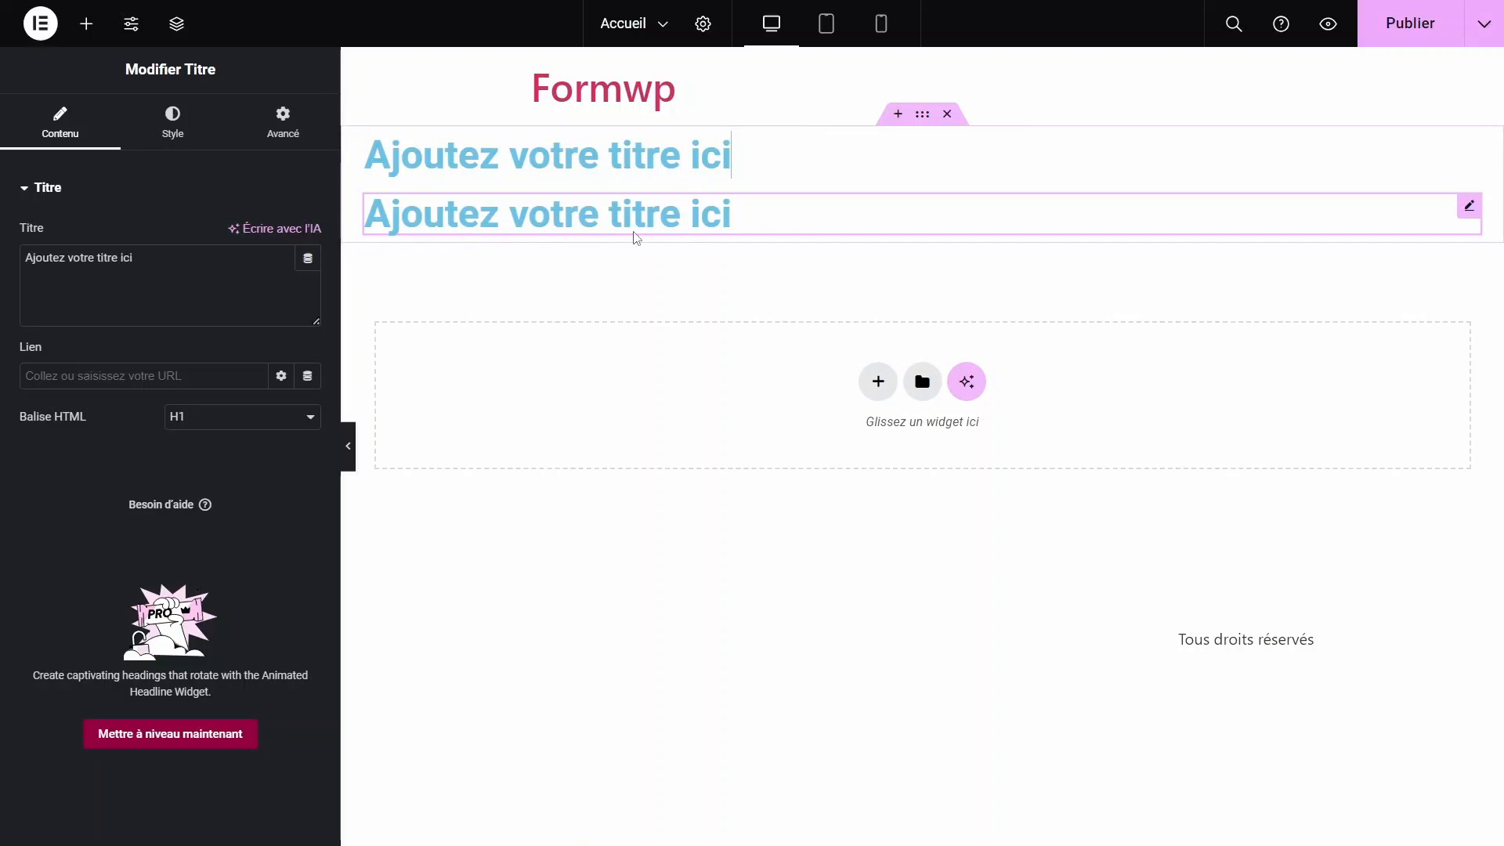
click(206, 416)
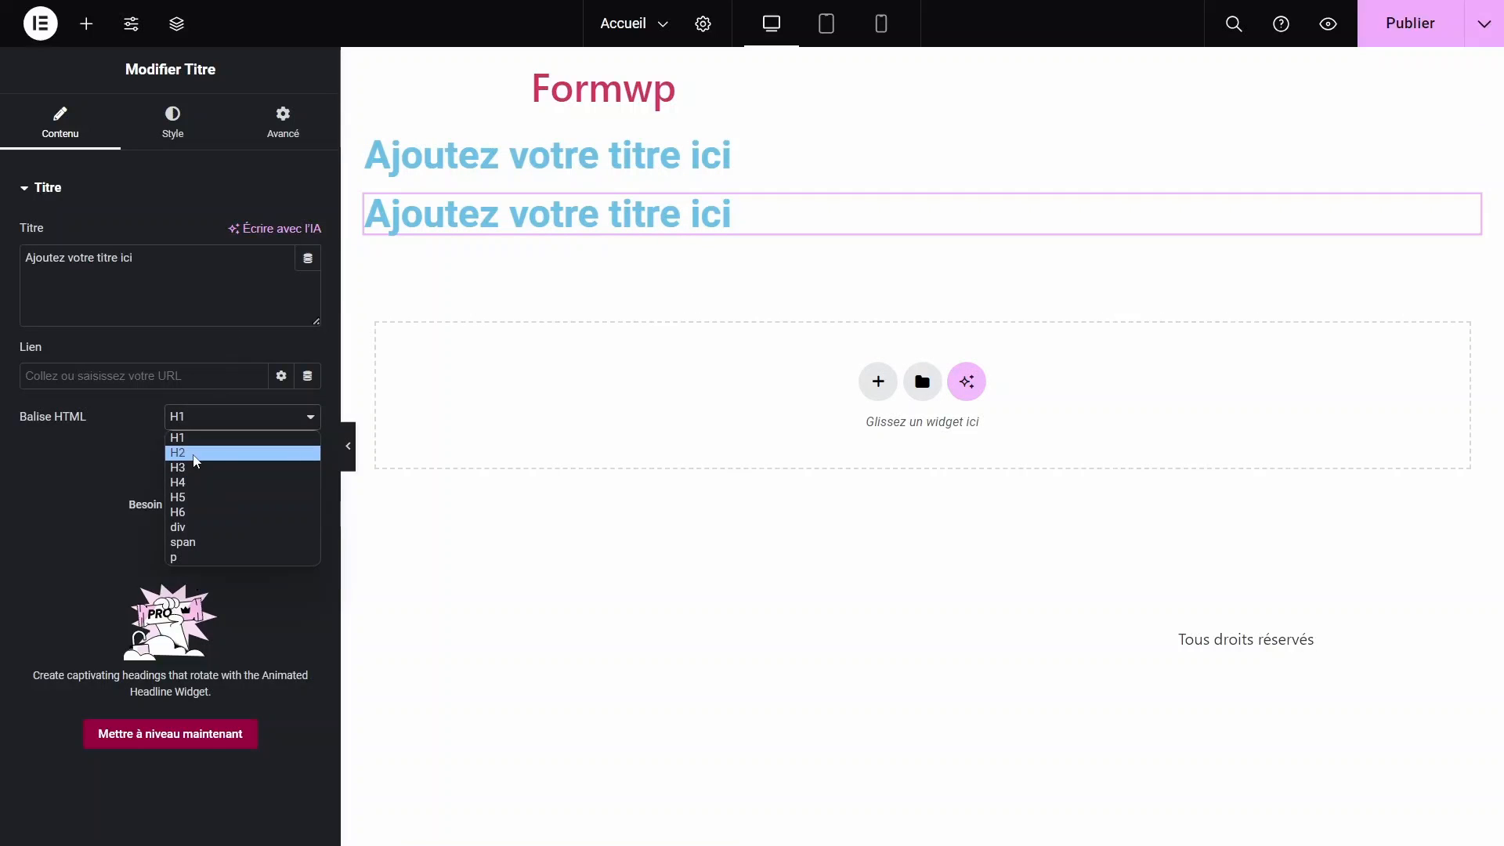
click(196, 452)
key(ctrl+d)
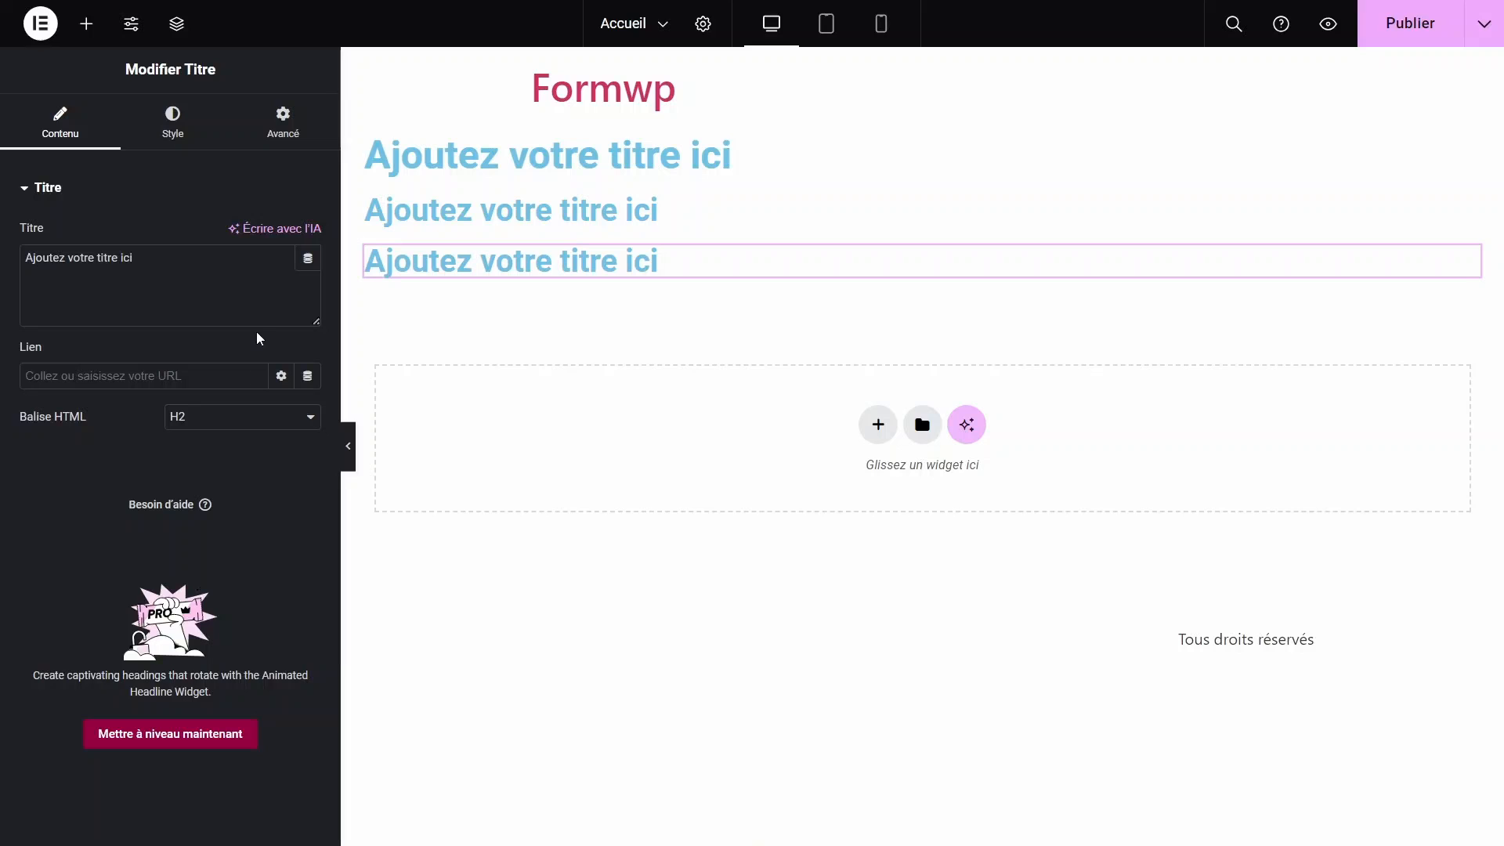
click(231, 419)
click(219, 468)
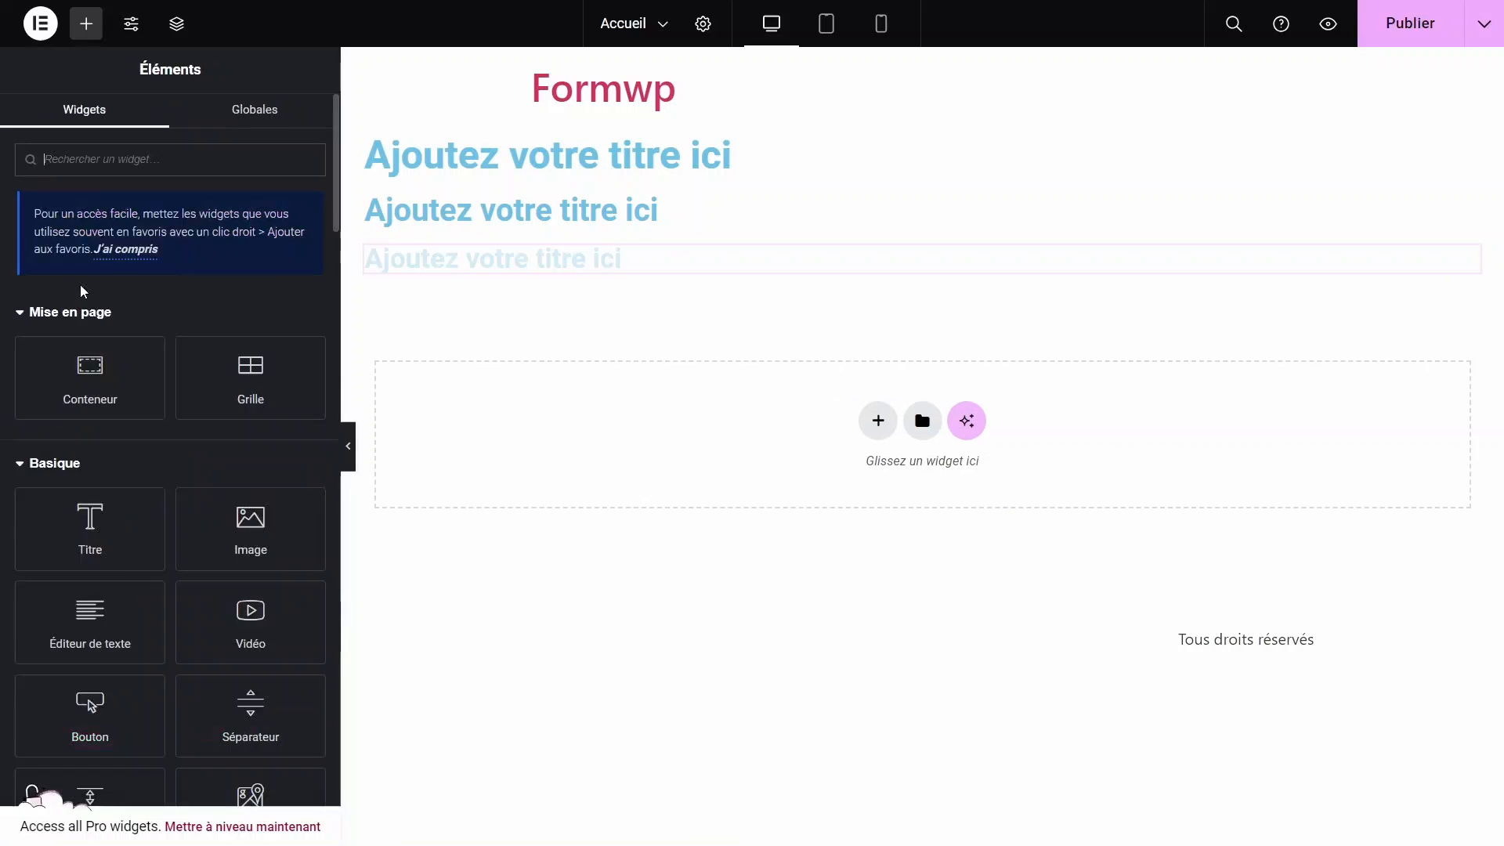
Add an Éditeur de texte widget below the H3 heading and a Bouton widget beneath the text.
drag(90, 619, 517, 275)
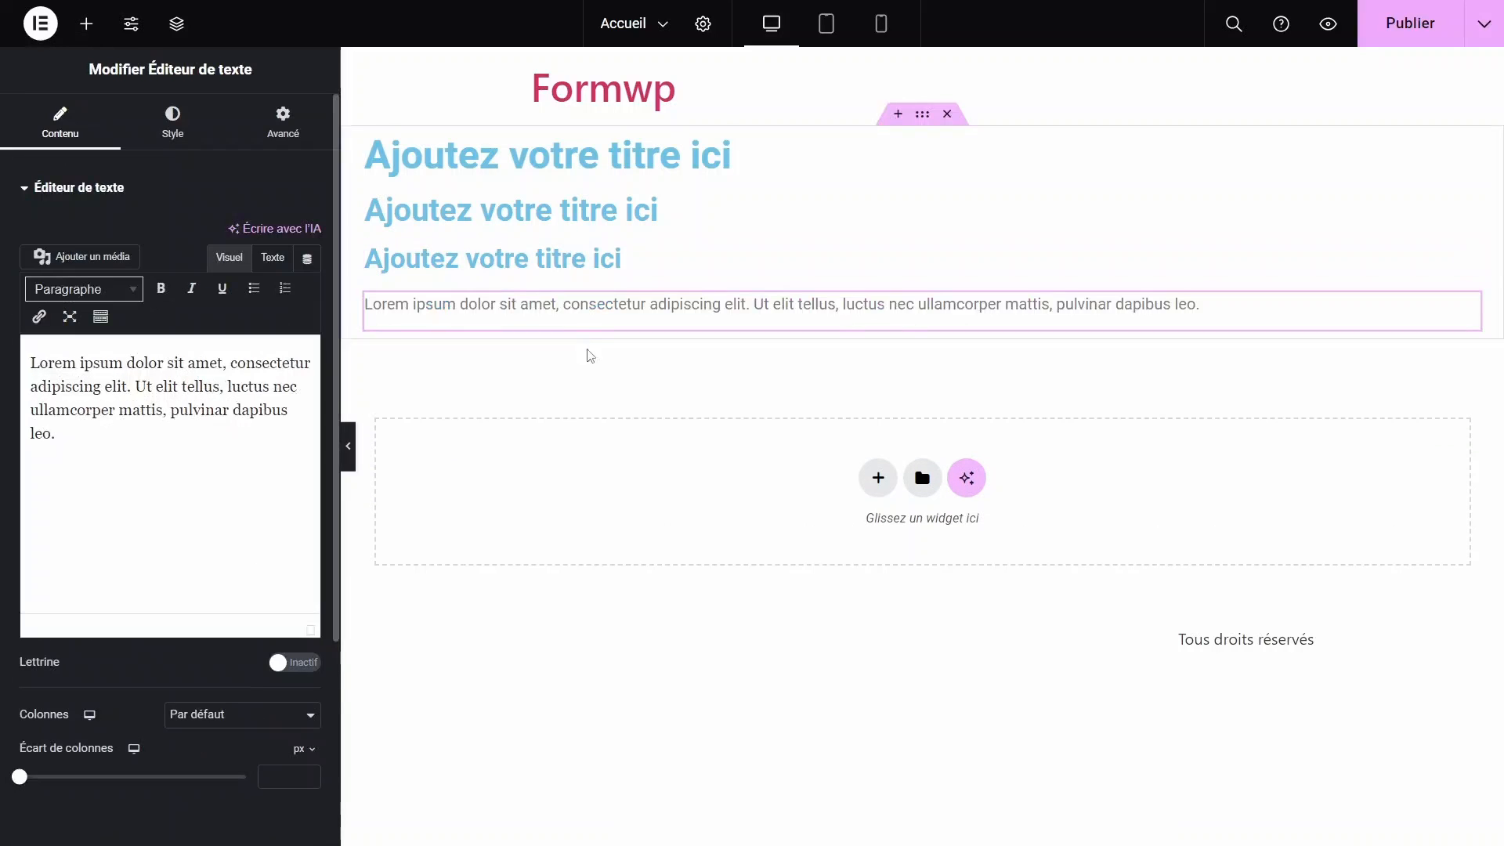
click(86, 23)
scroll(125, 581, down, 2)
drag(123, 579, 502, 336)
Add an Image widget between the text paragraph and the Cliquez ici button.
scroll(215, 584, down, 5)
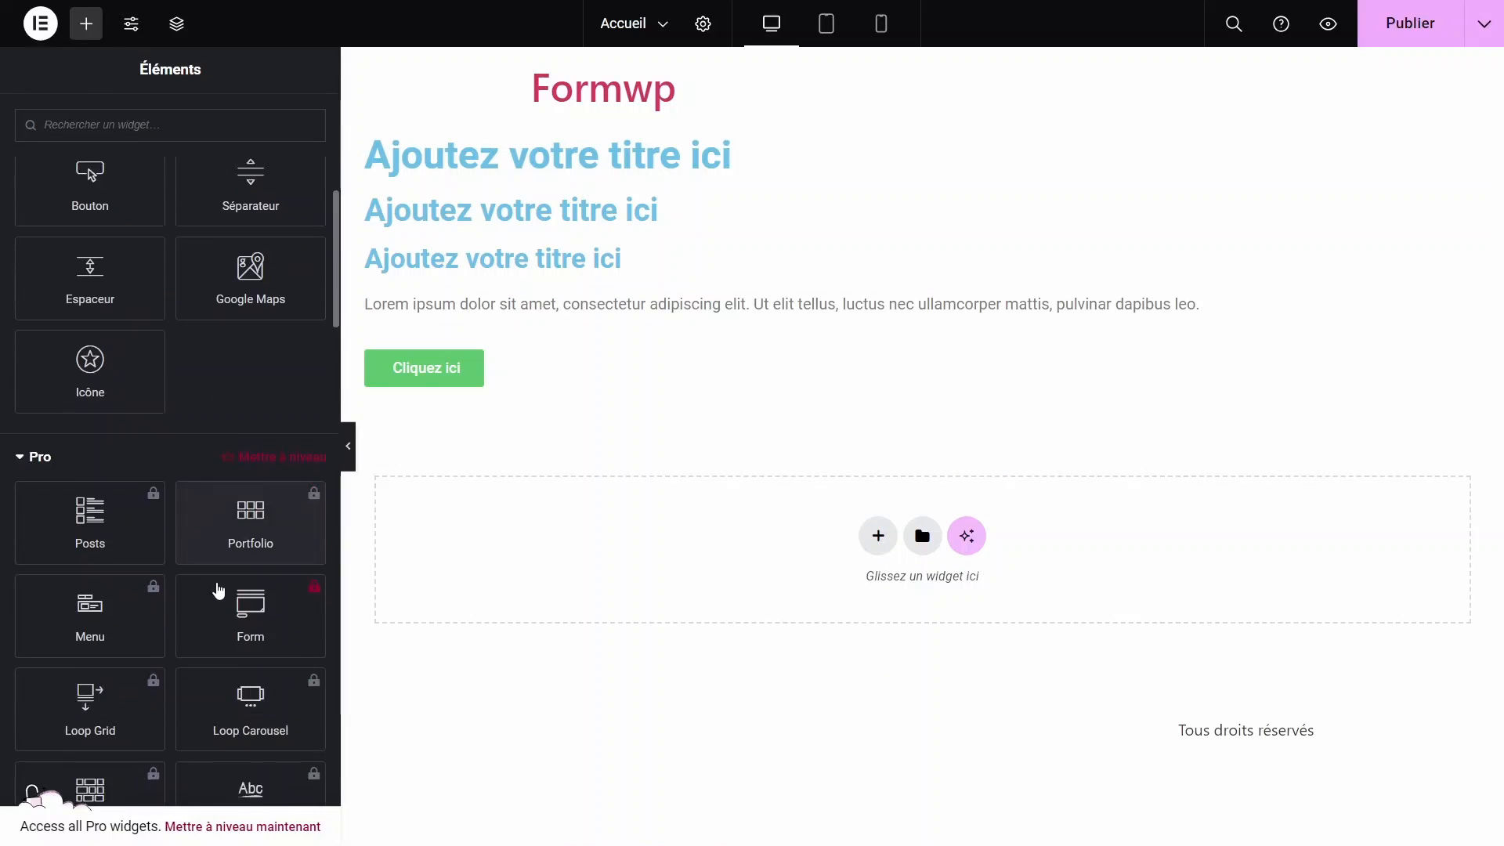
scroll(219, 590, down, 1)
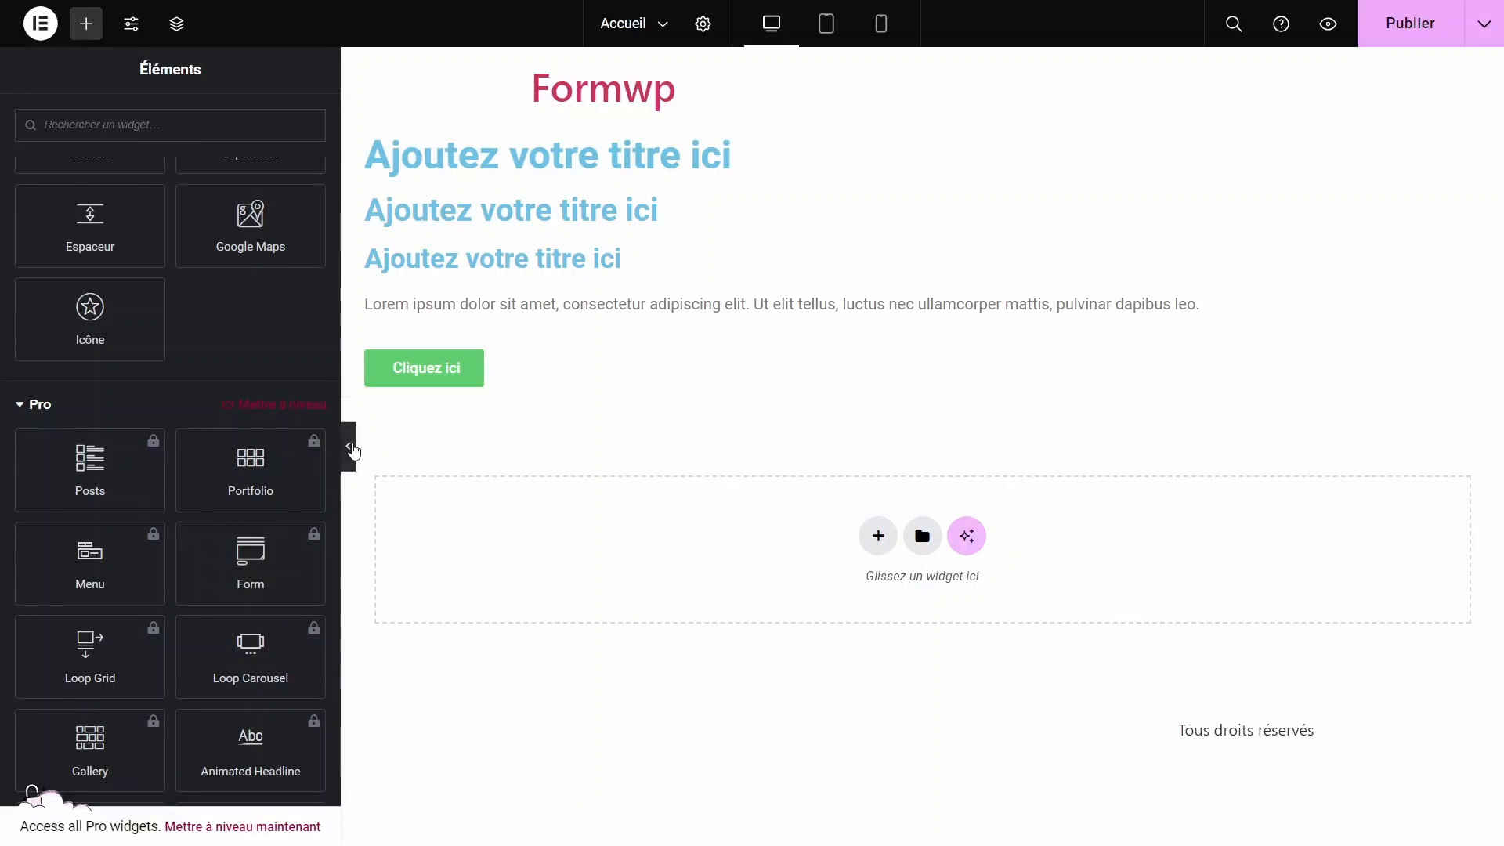
scroll(177, 379, up, 7)
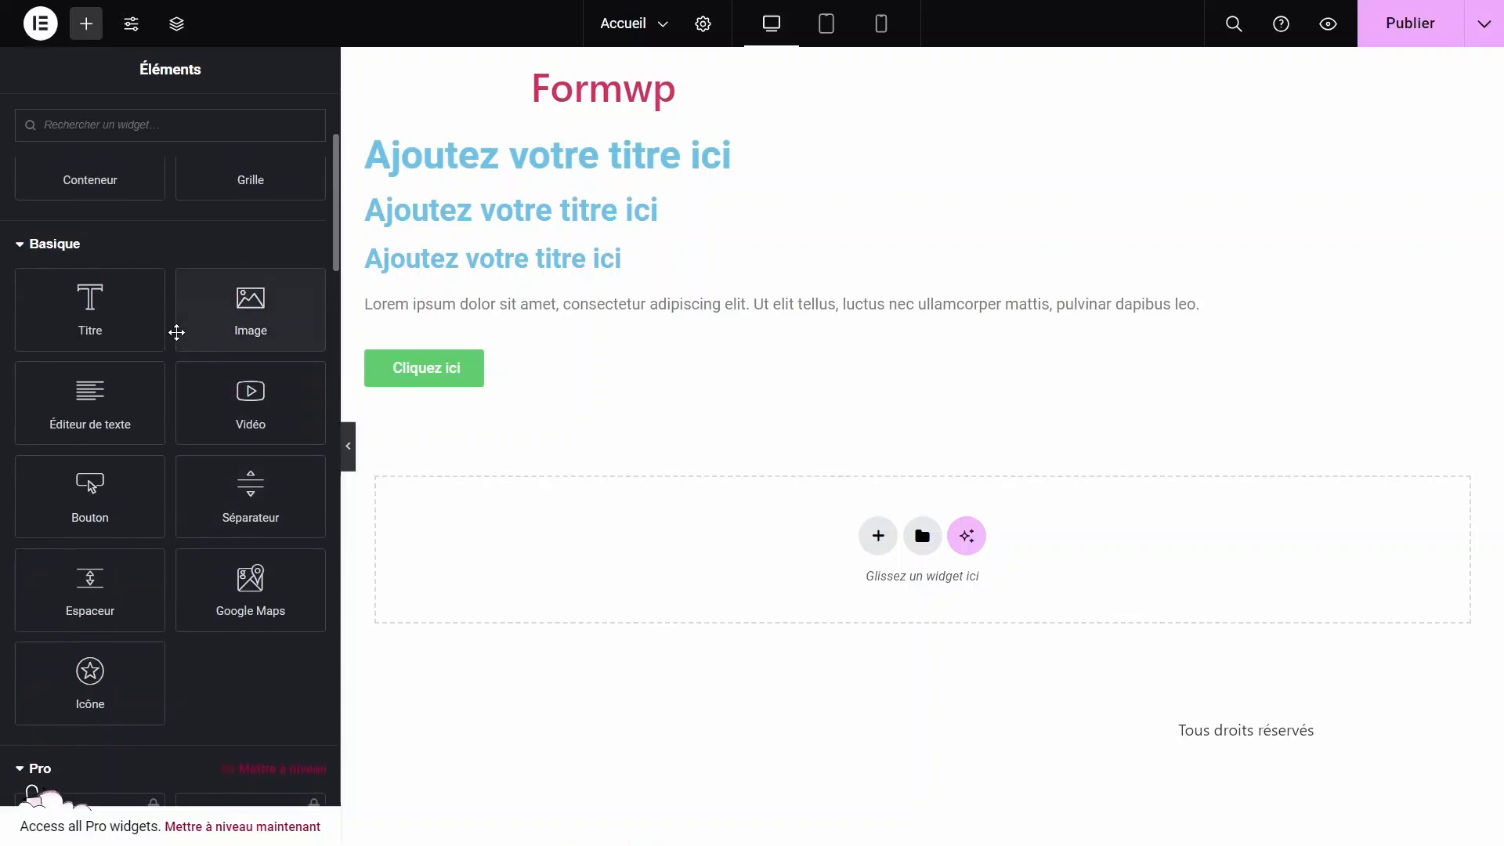
drag(177, 332, 443, 325)
Check the media library from the image widget without choosing a file, and publish the page.
click(219, 319)
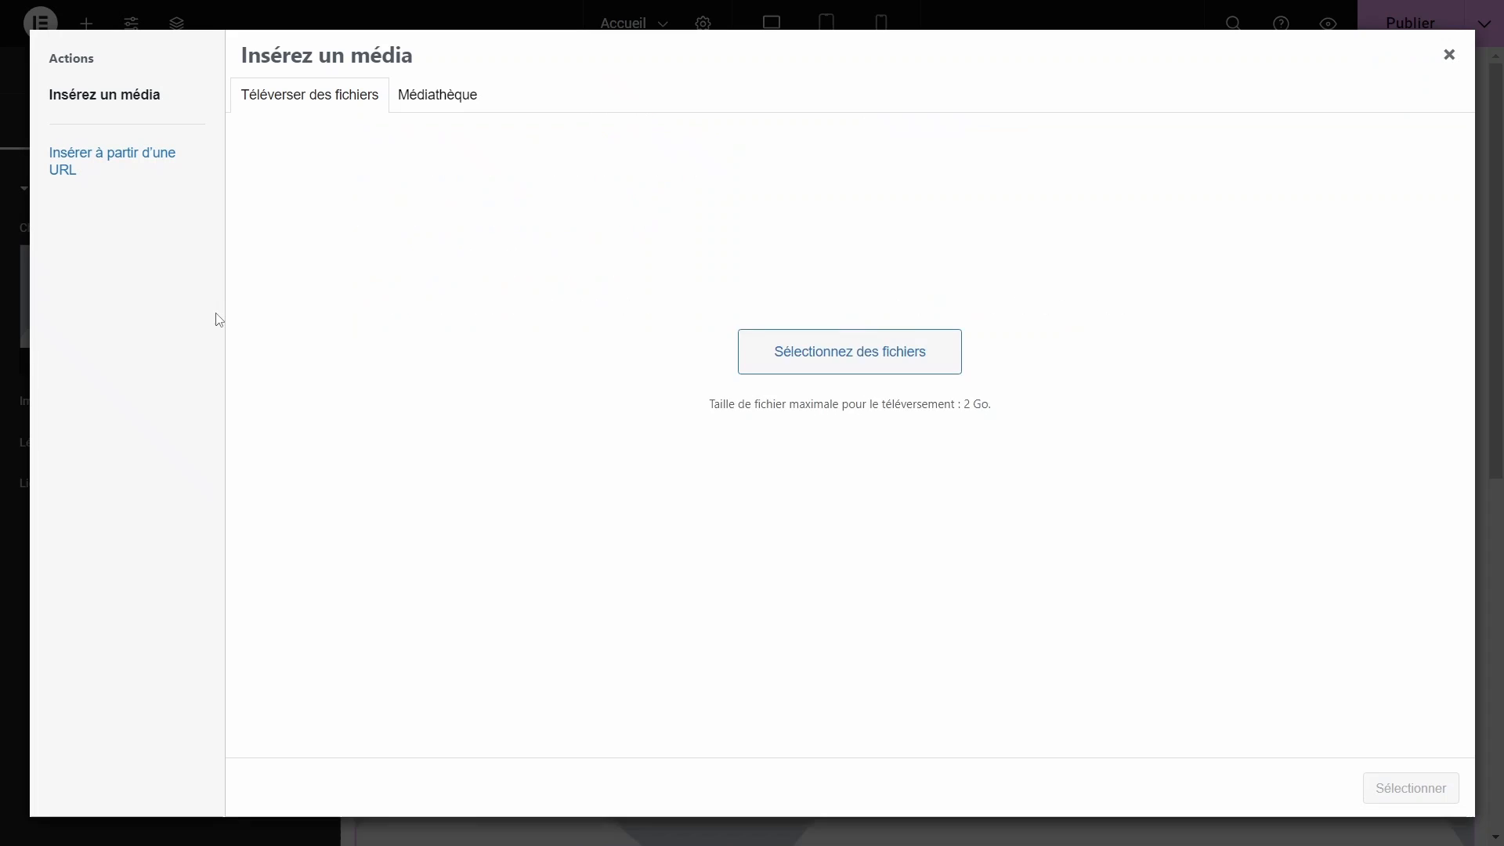
click(437, 94)
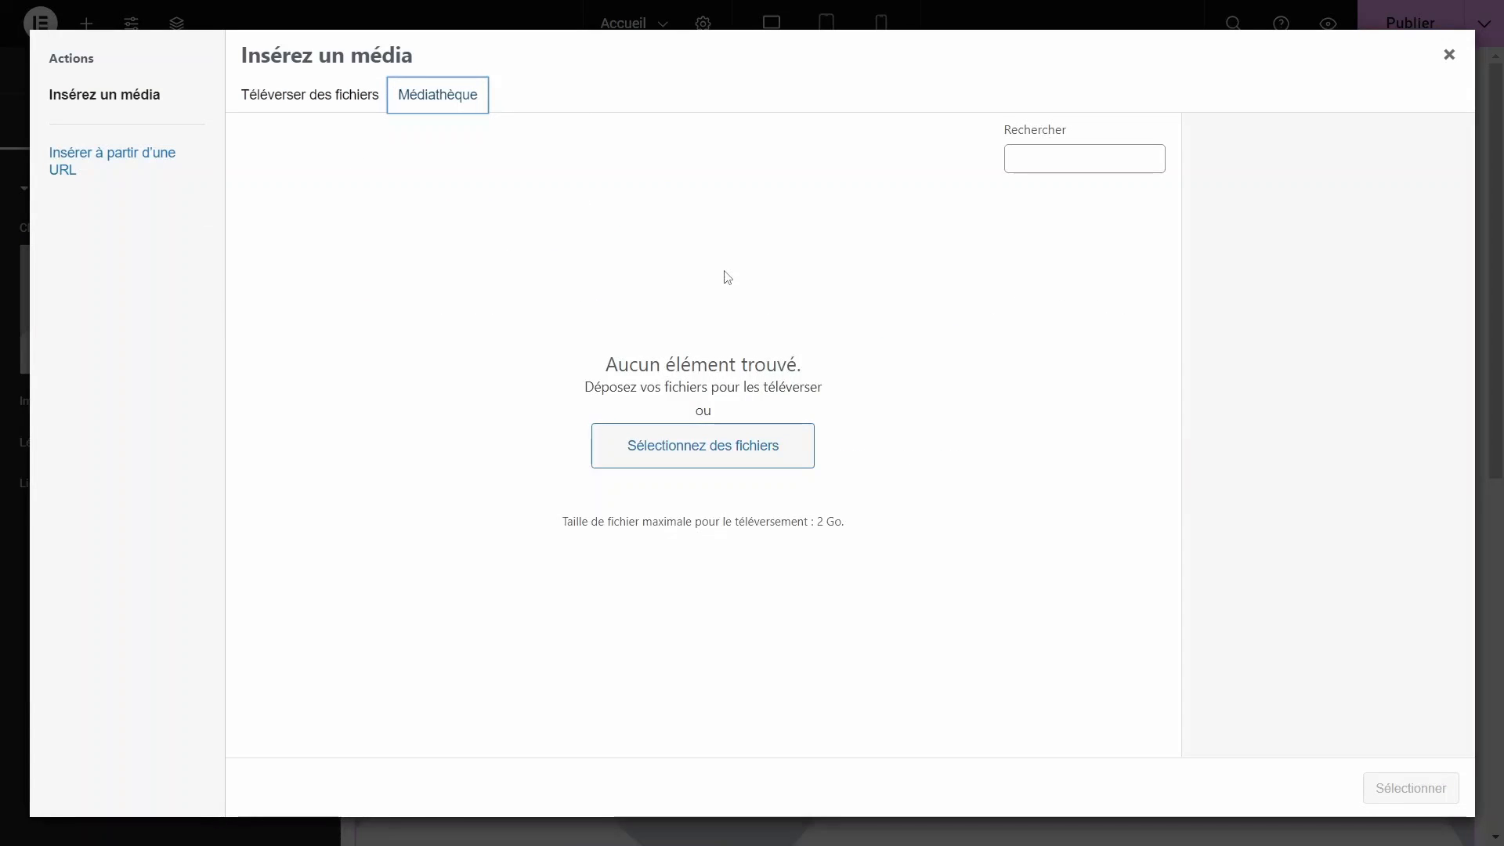
click(1448, 55)
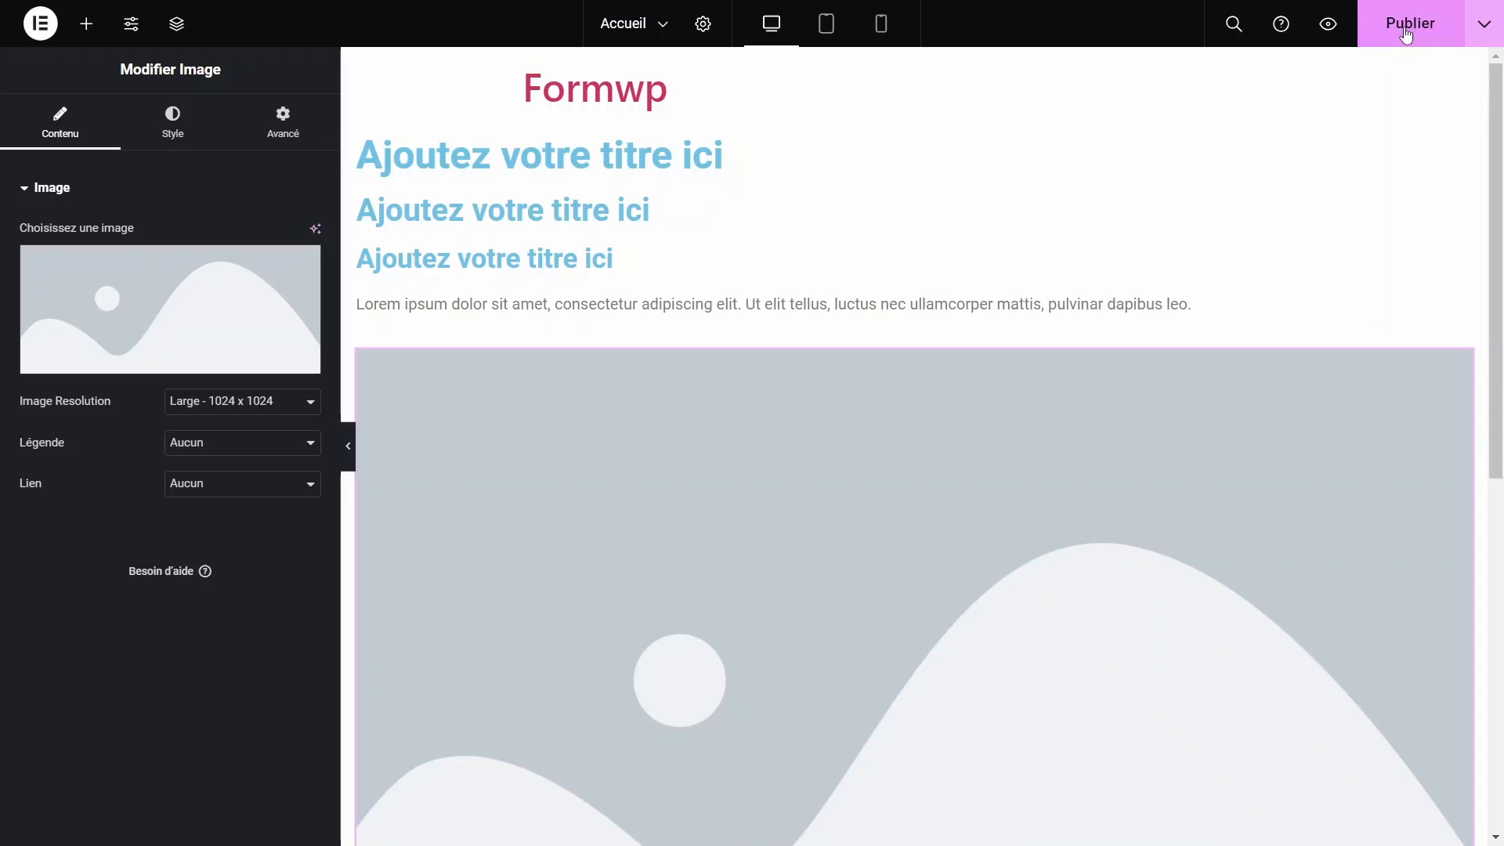
click(1408, 30)
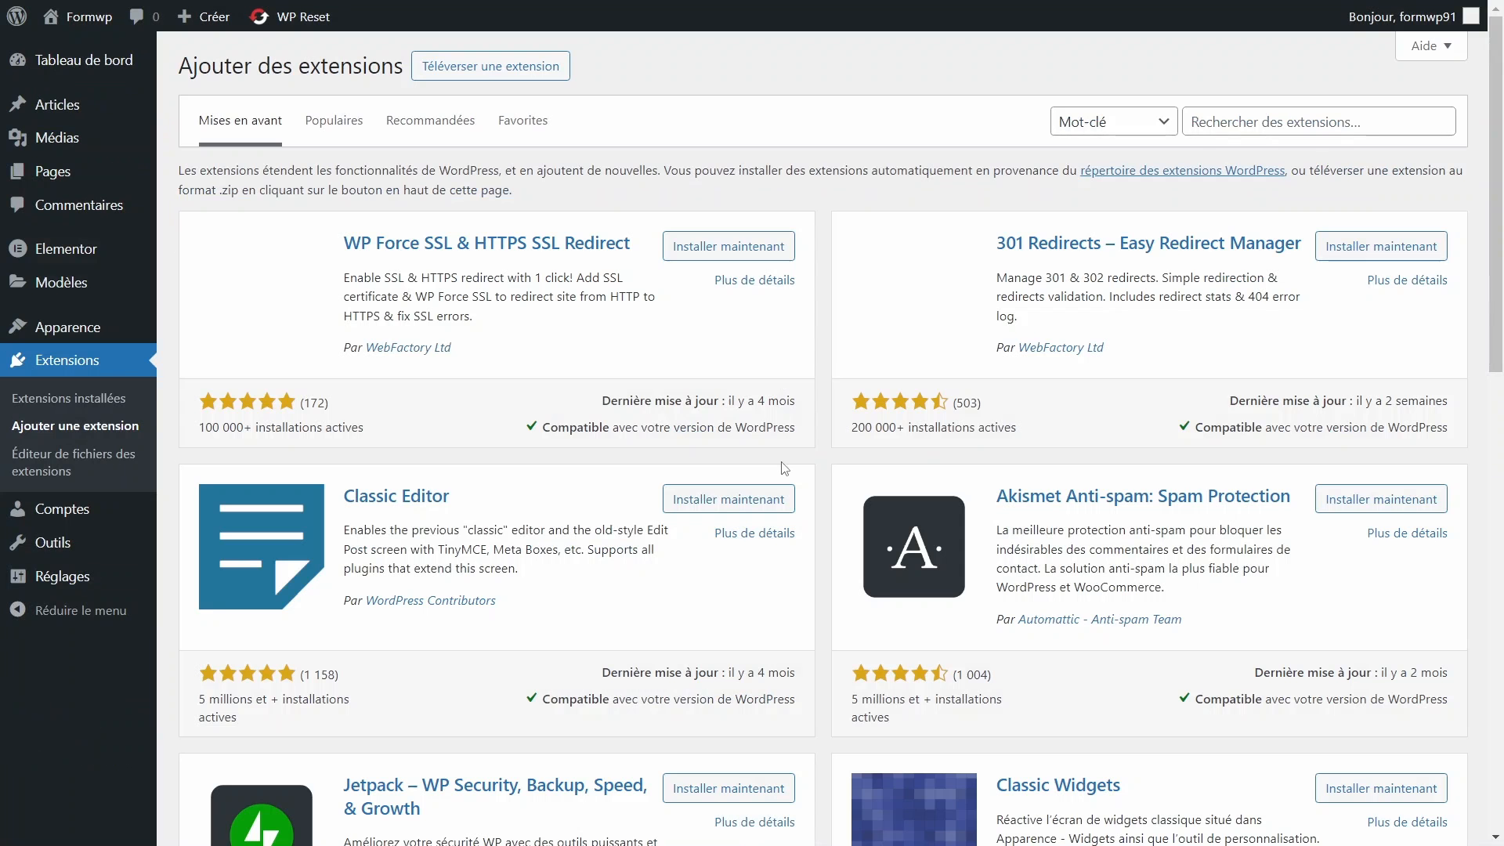
Switch to the WordPress extensions page, find and install the Instant Images plugin, and return to the Elementor editor and reload it.
click(1280, 116)
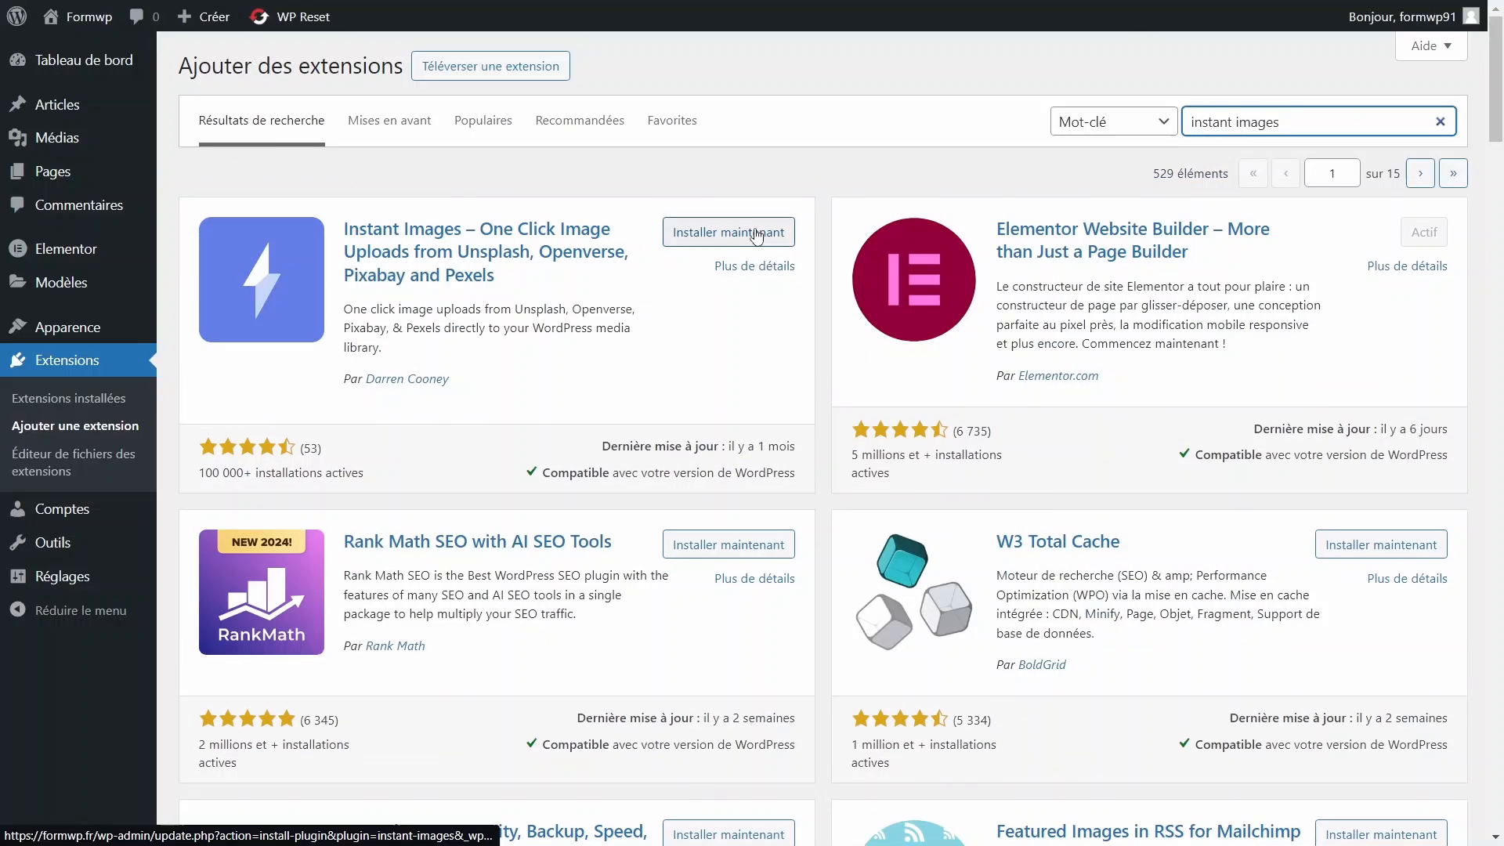
click(756, 237)
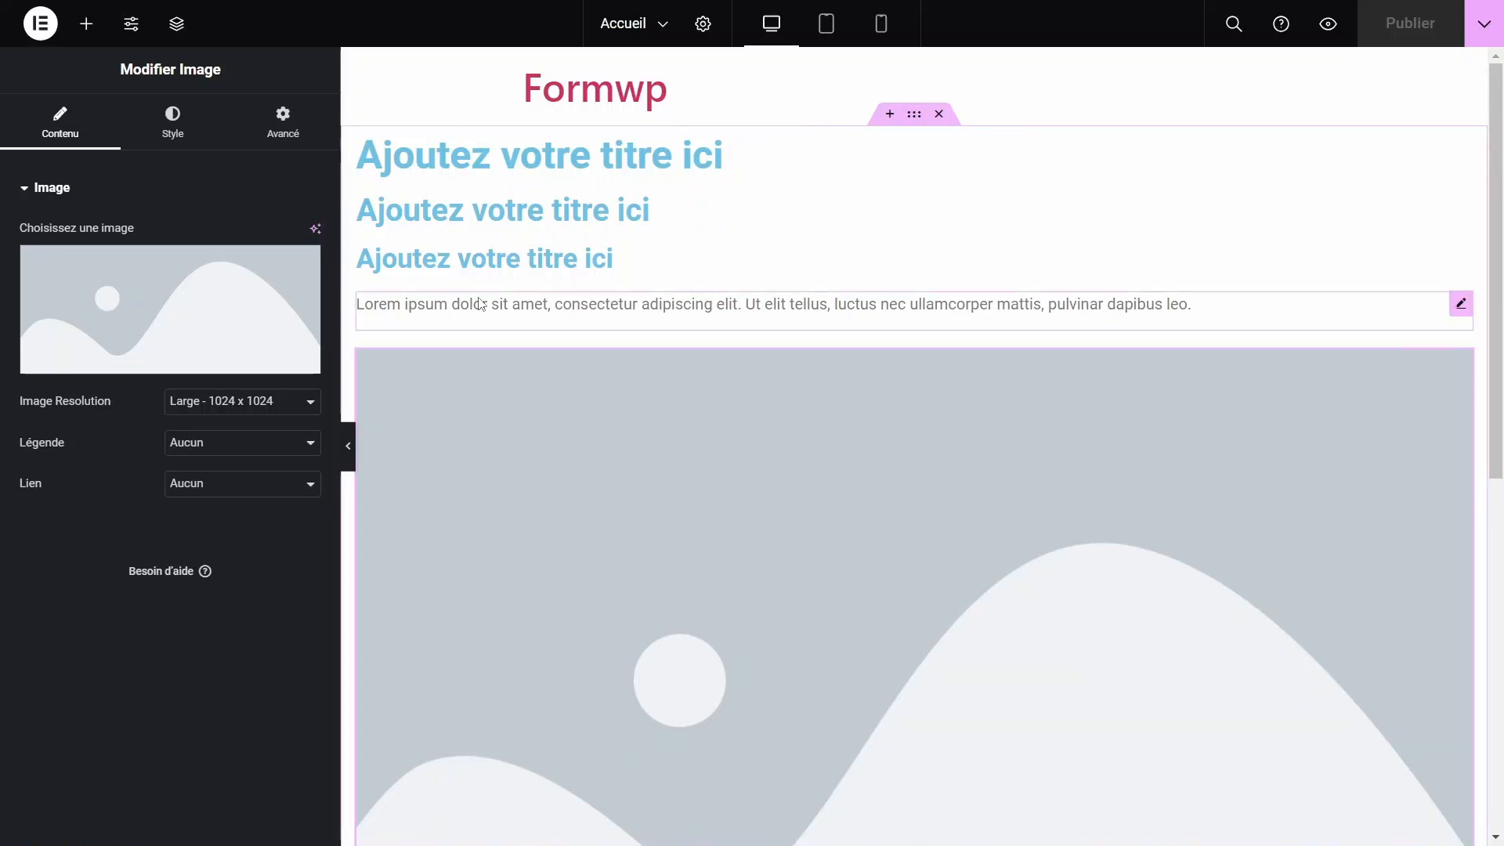
key(F5)
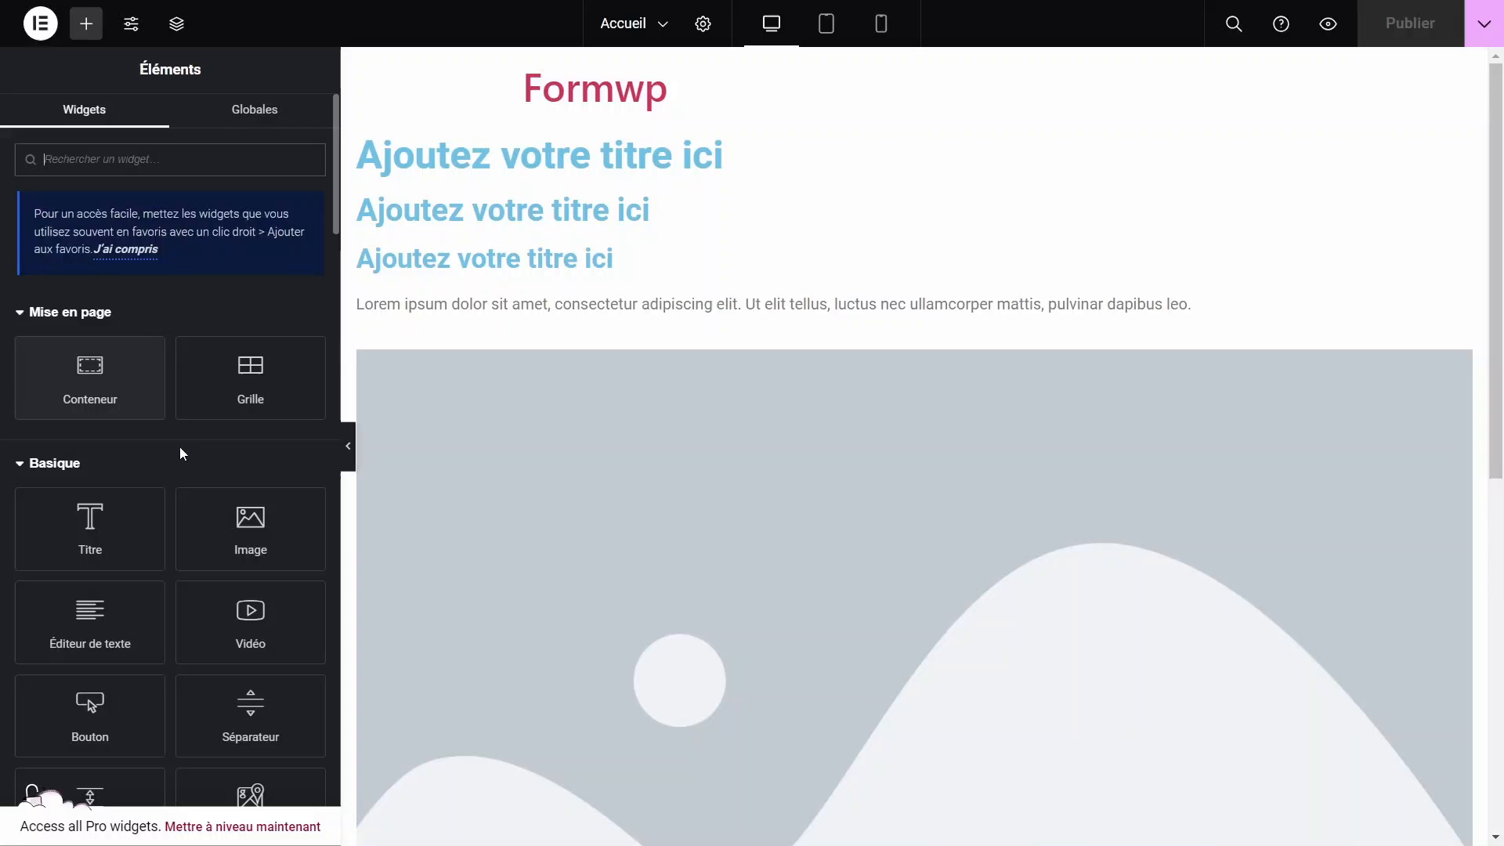
Import the desert rock and sand dune photo from Unsplash through Instant Images for the image widget.
click(508, 477)
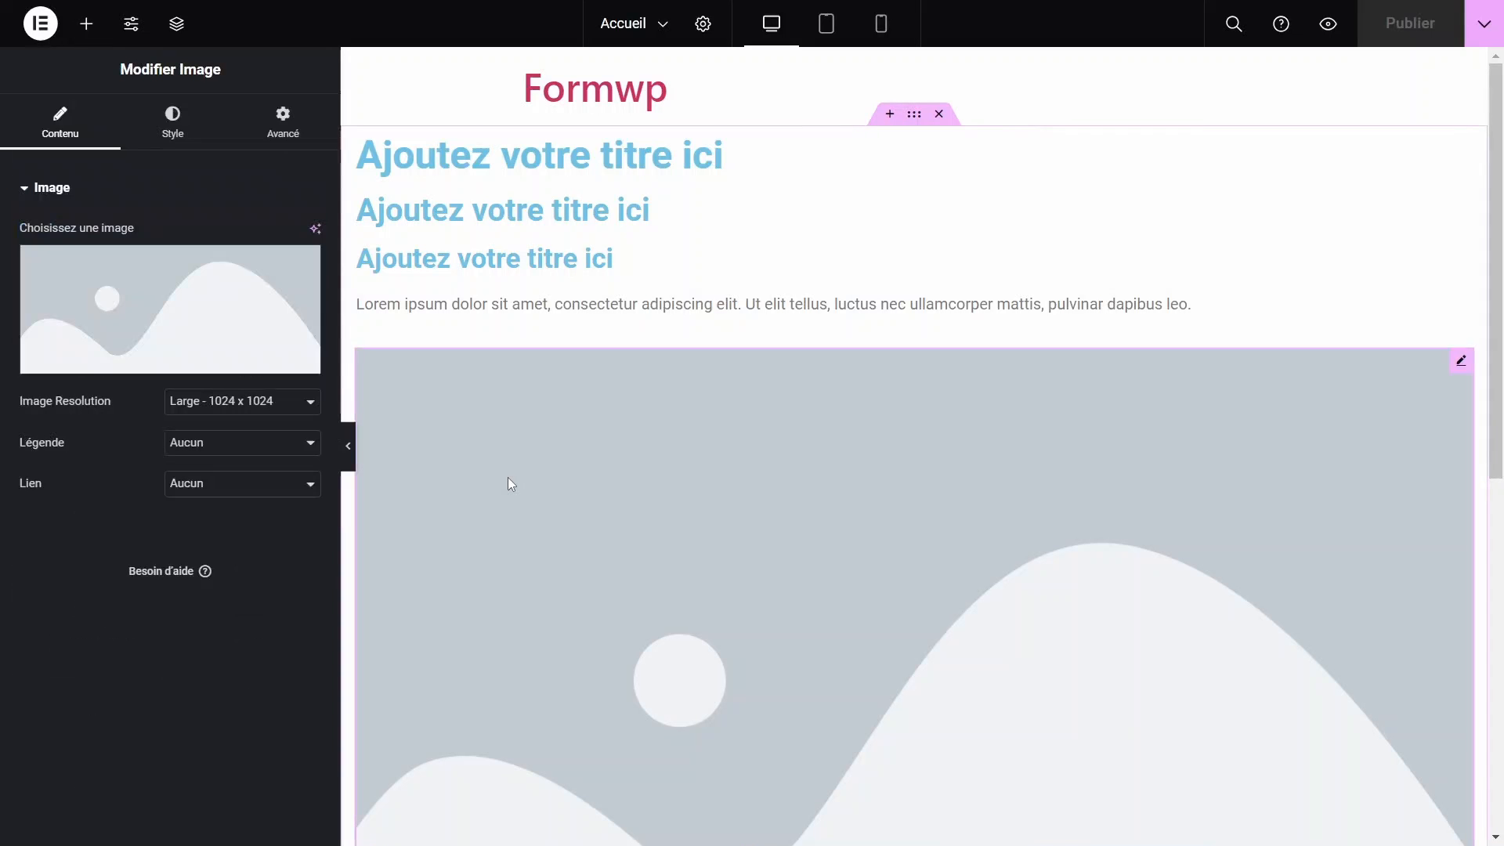
click(218, 296)
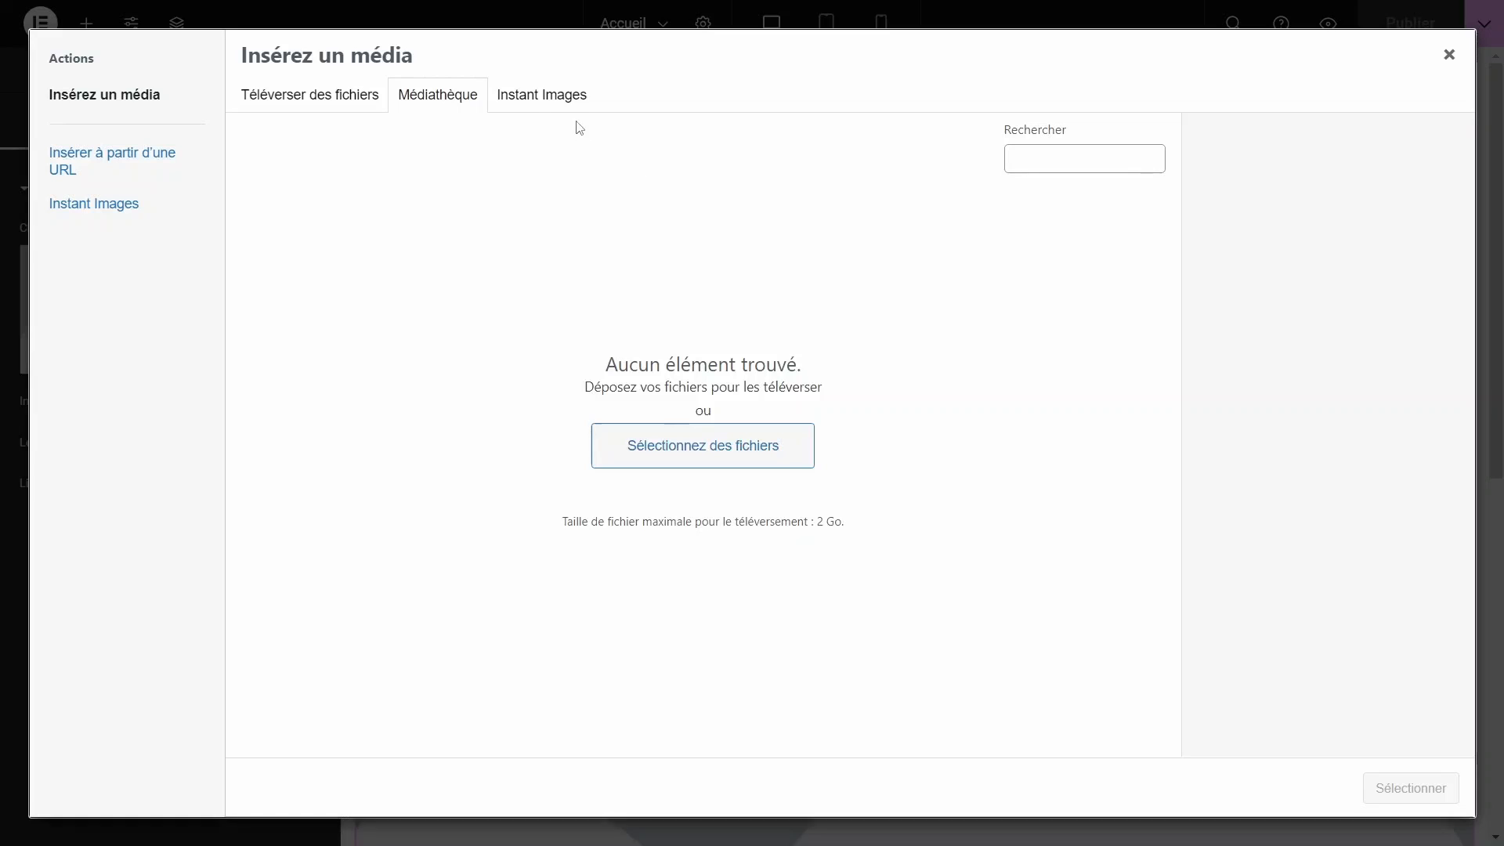
click(554, 98)
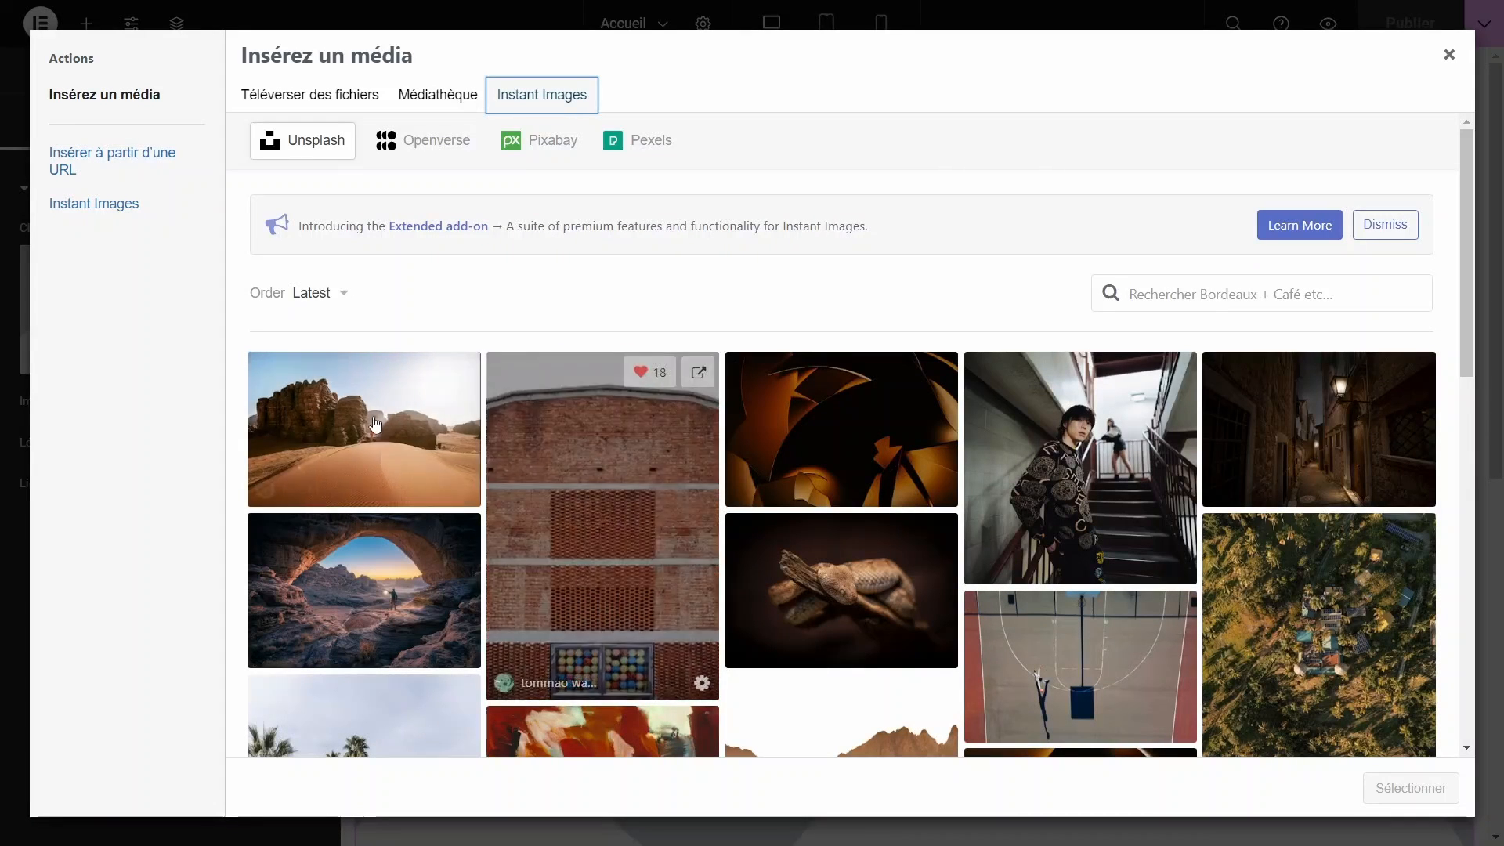
click(448, 399)
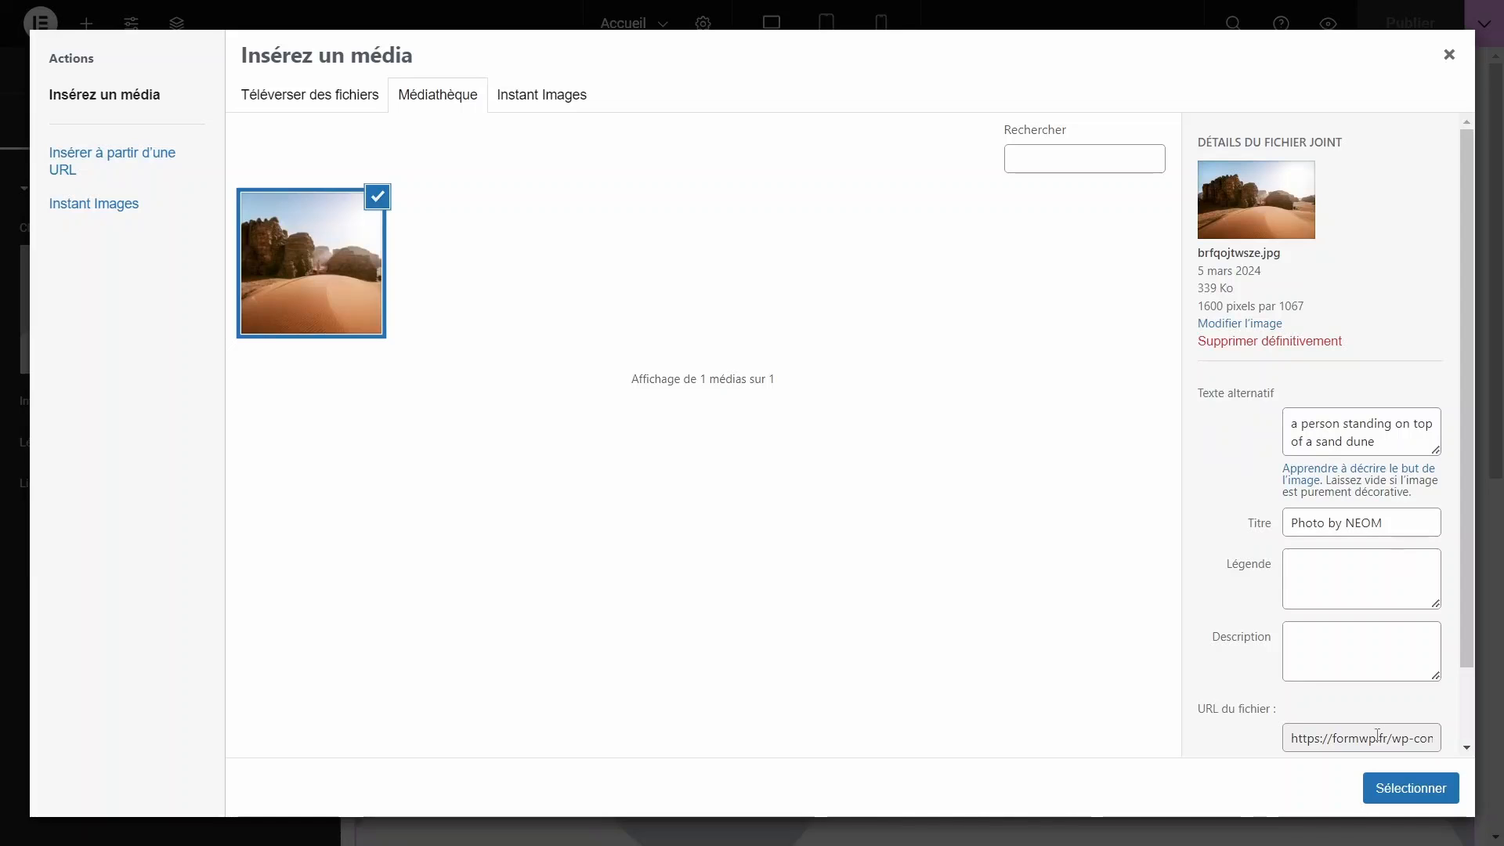
Examine the alternative text, title and description fields of the imported desert photo.
click(1398, 442)
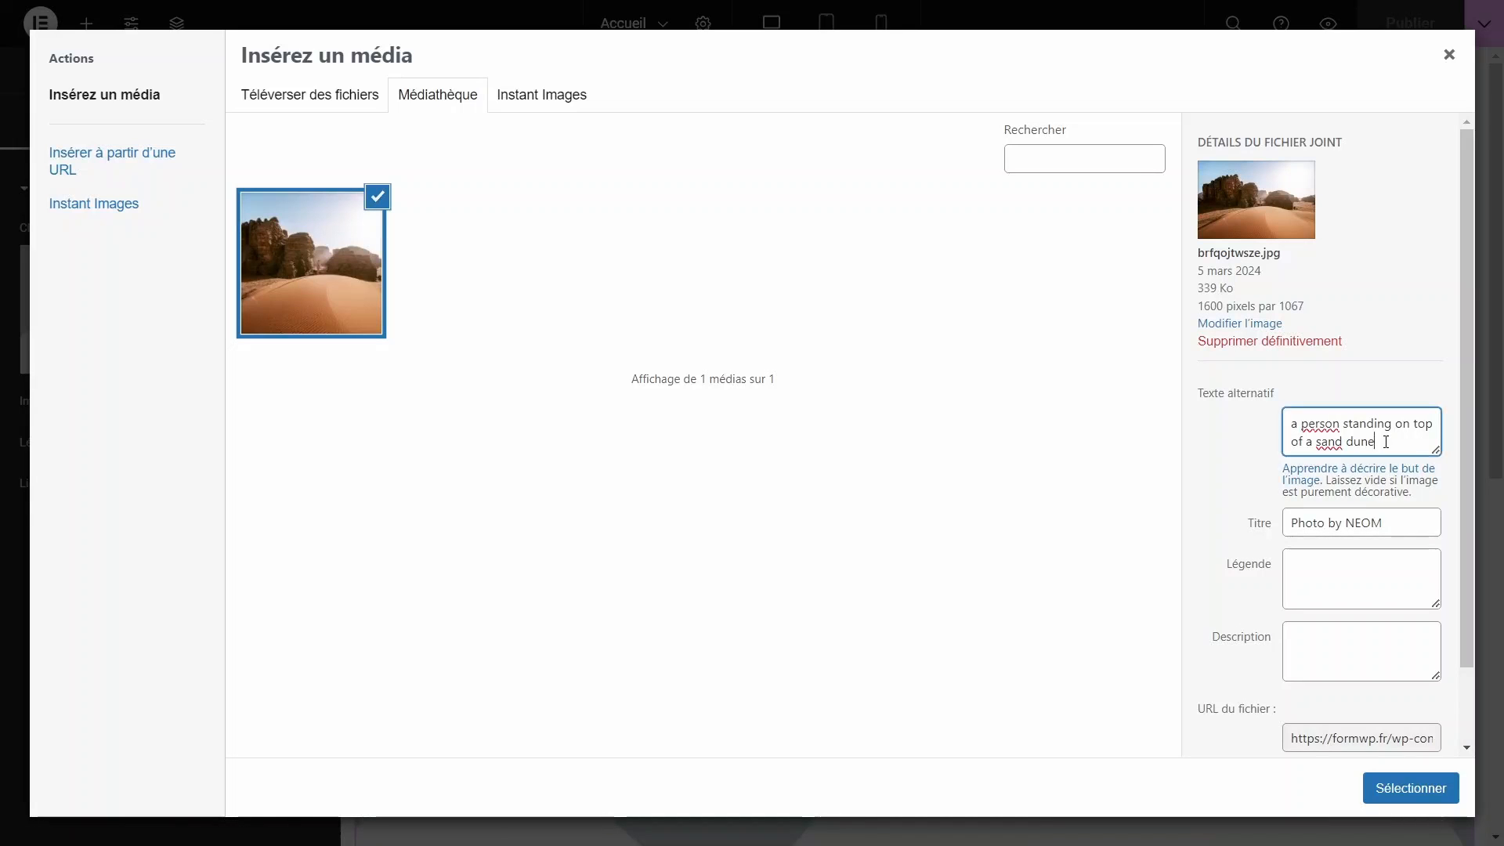
key(ctrl+a)
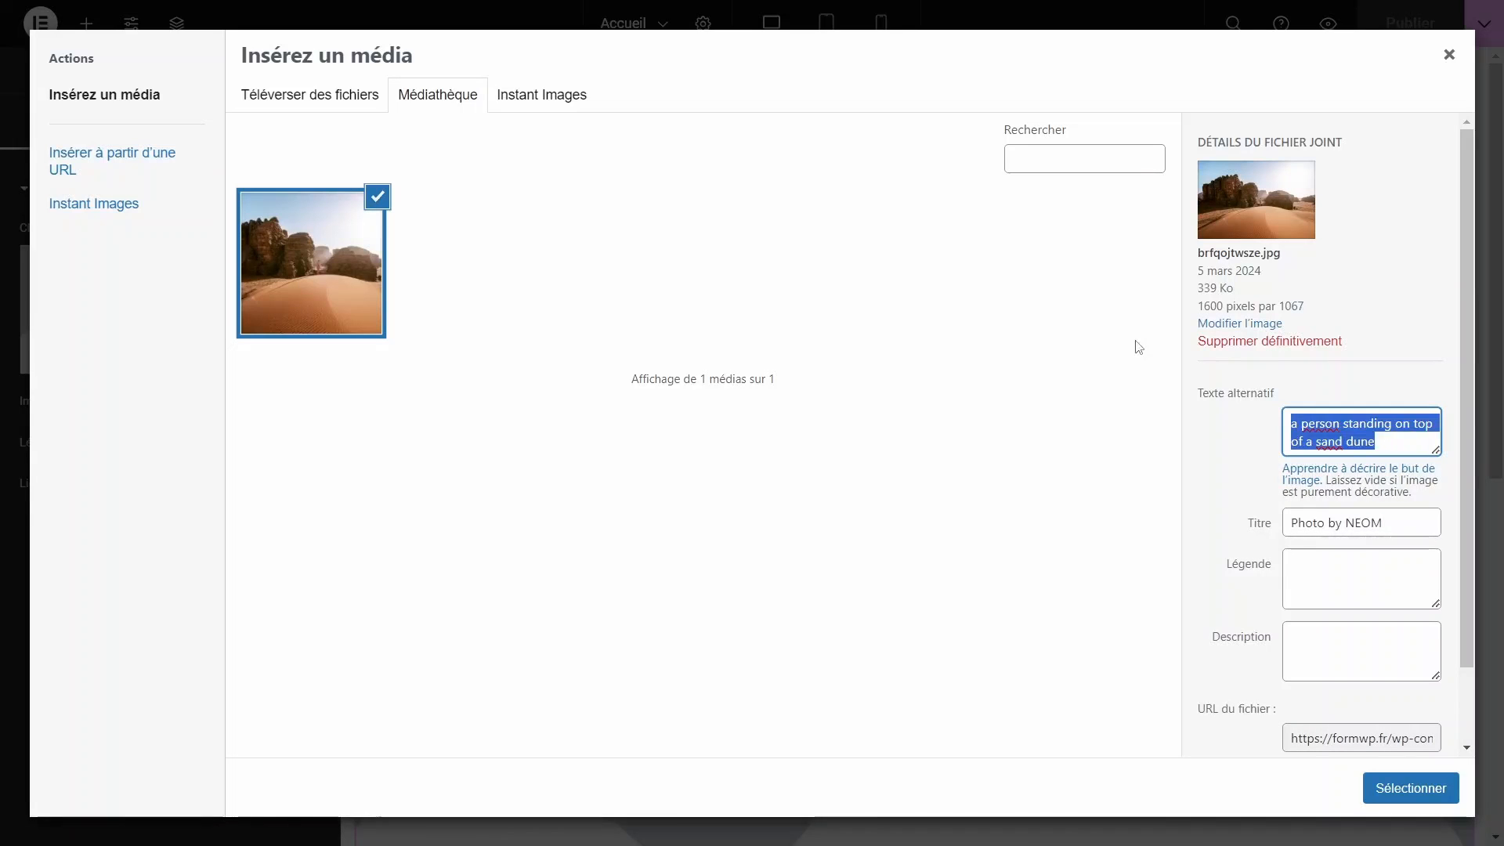
scroll(1366, 527, down, 1)
click(1327, 435)
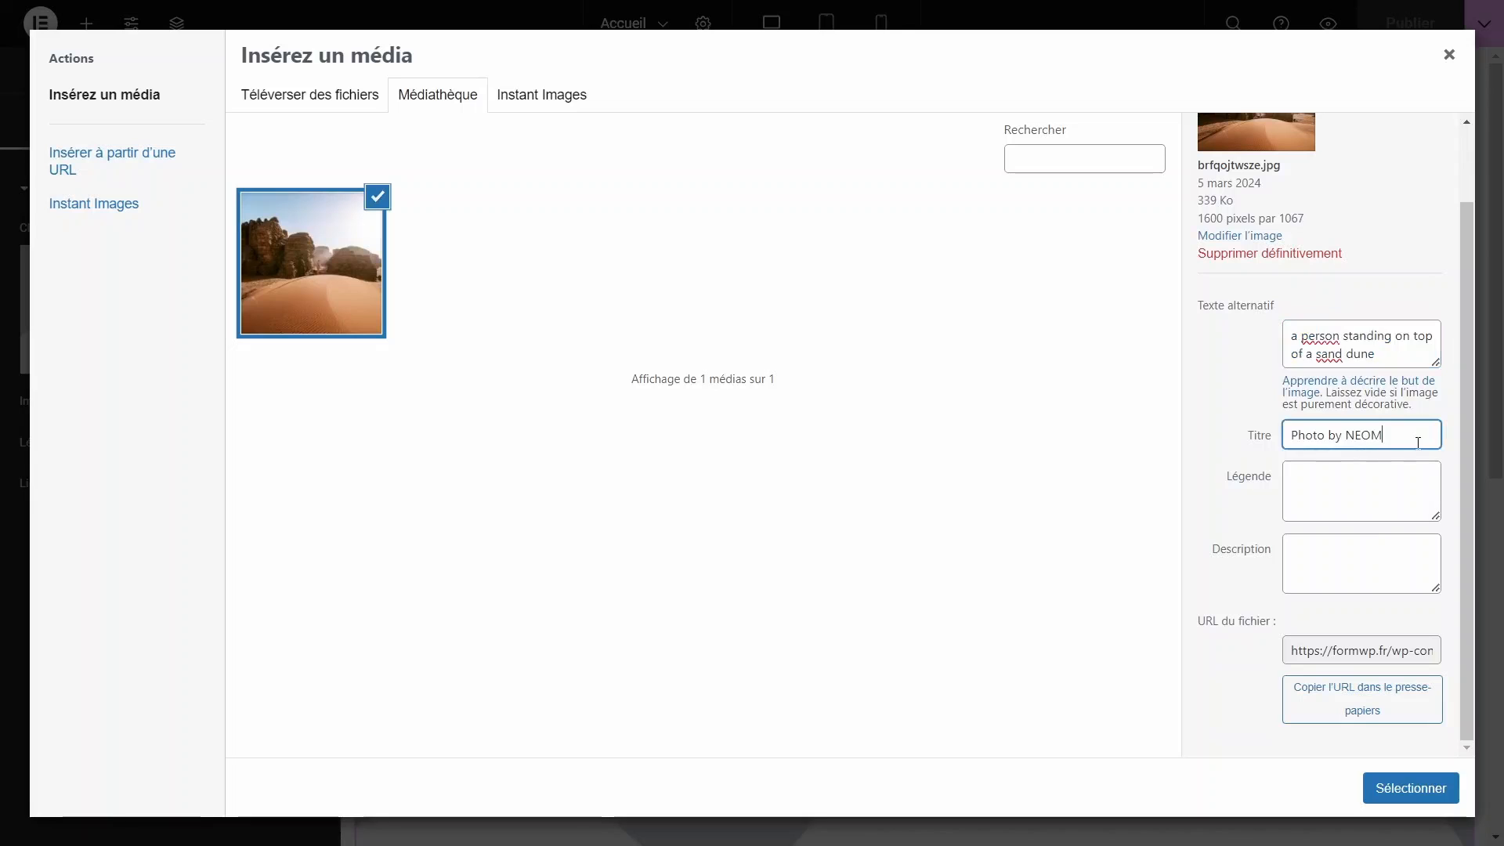
key(ctrl+a)
click(1370, 577)
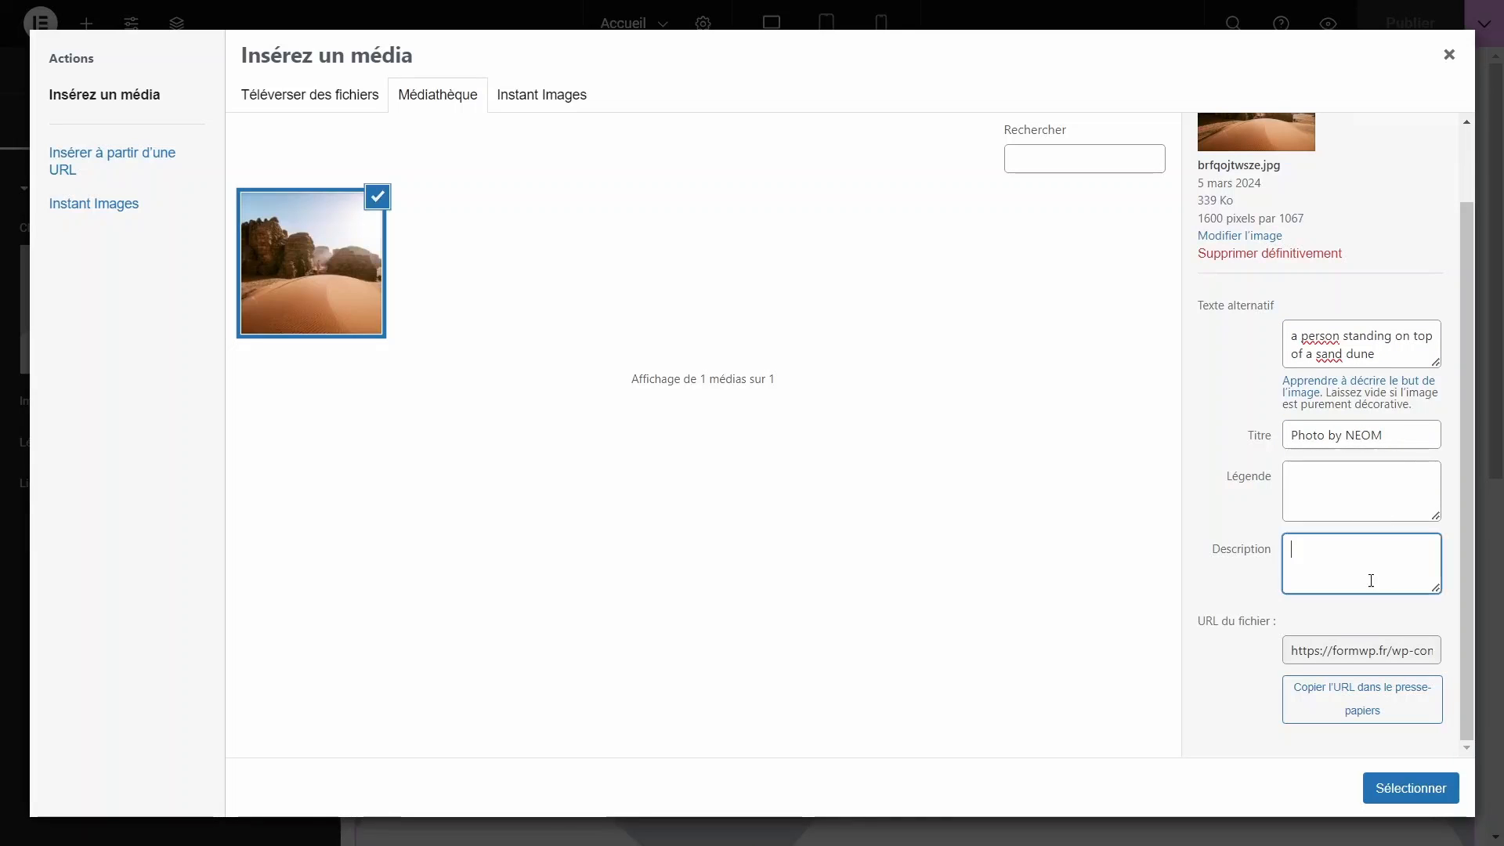
Insert the imported desert photo into the image widget and publish the page.
click(1410, 787)
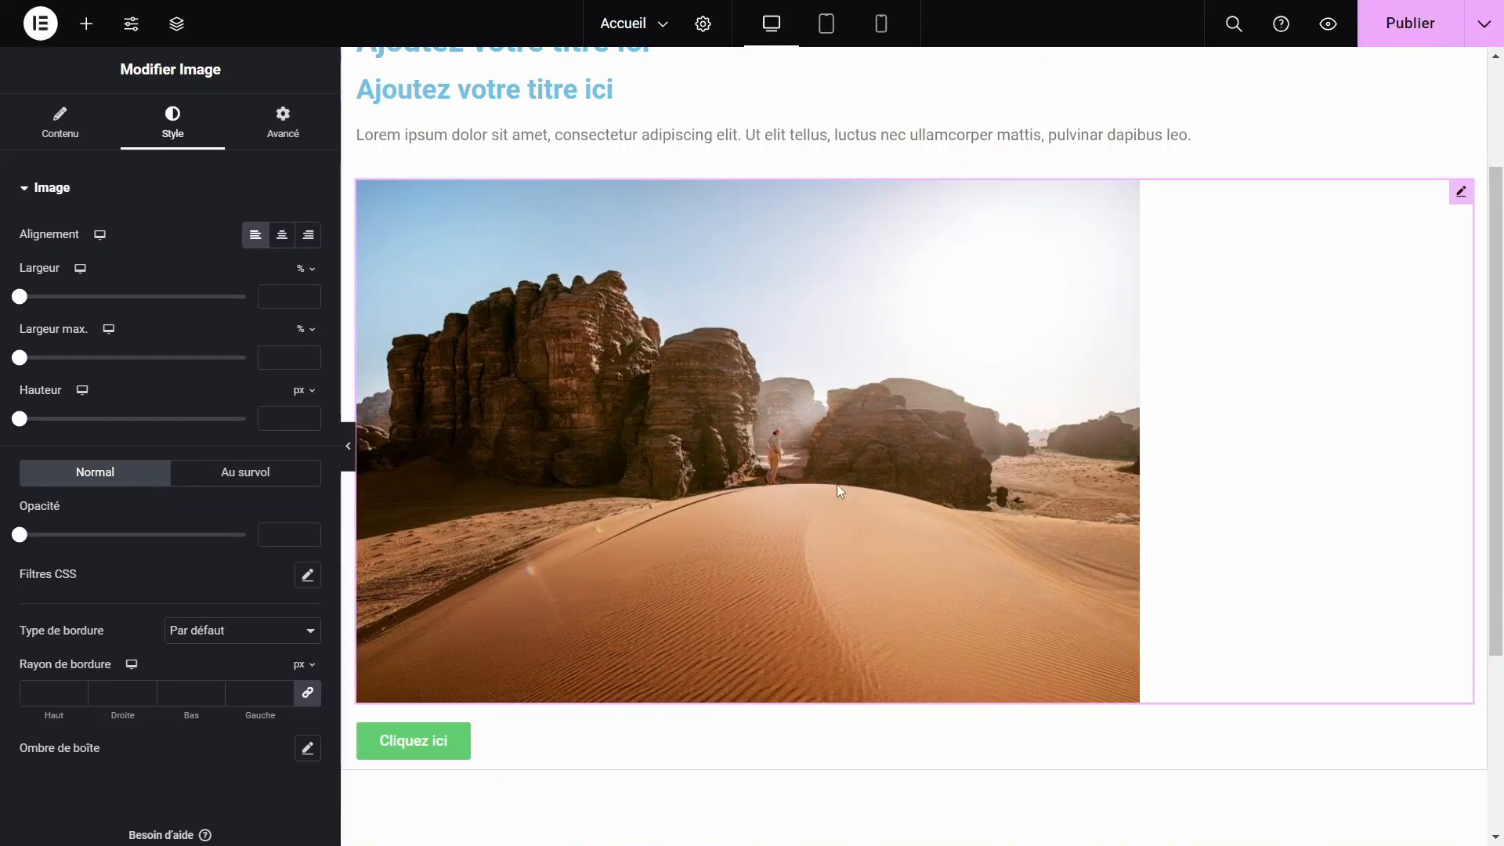
scroll(837, 486, up, 3)
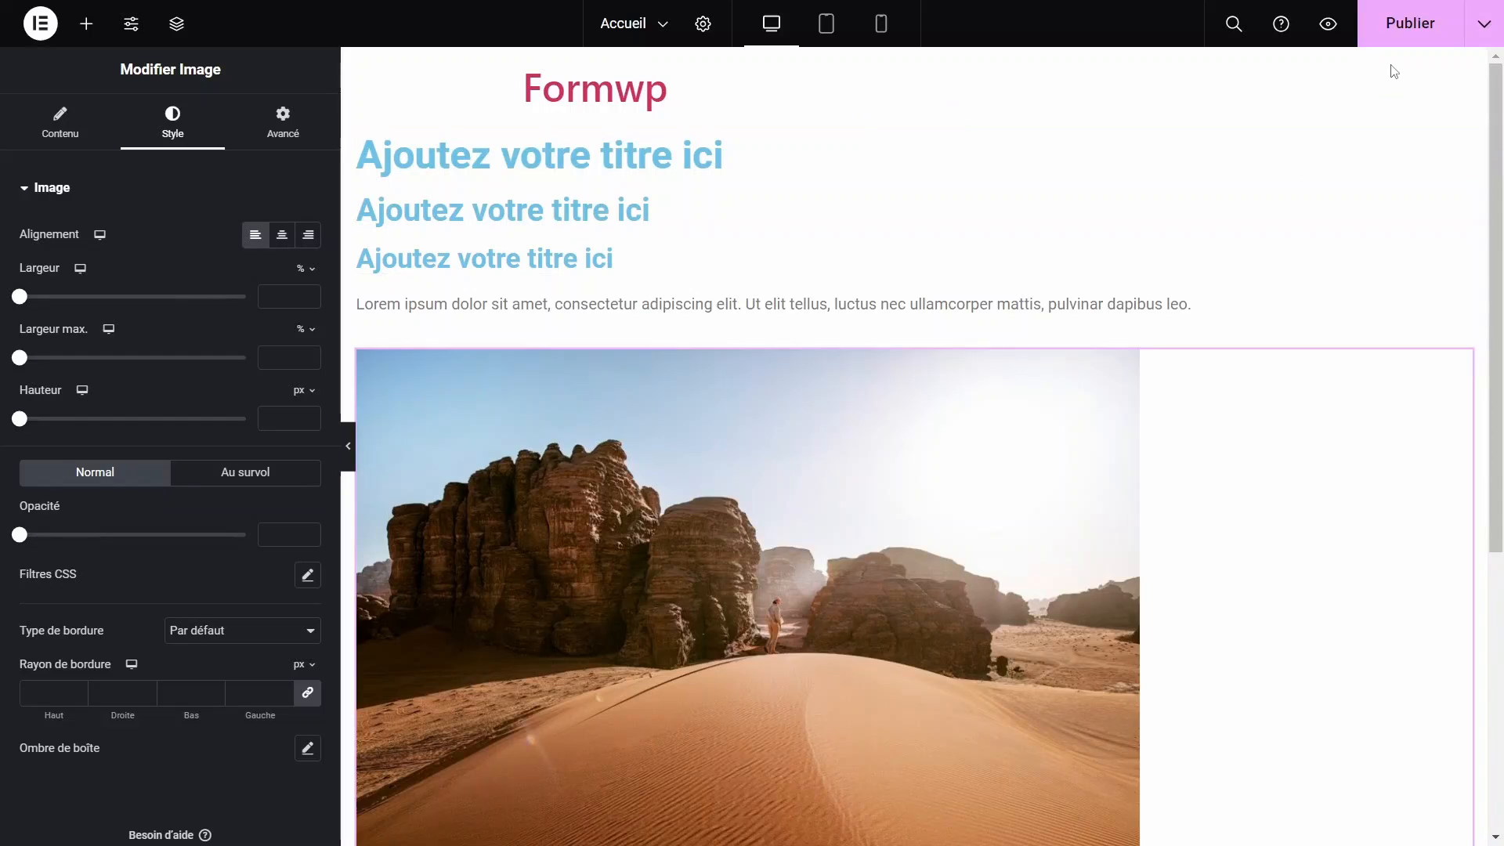
click(1405, 36)
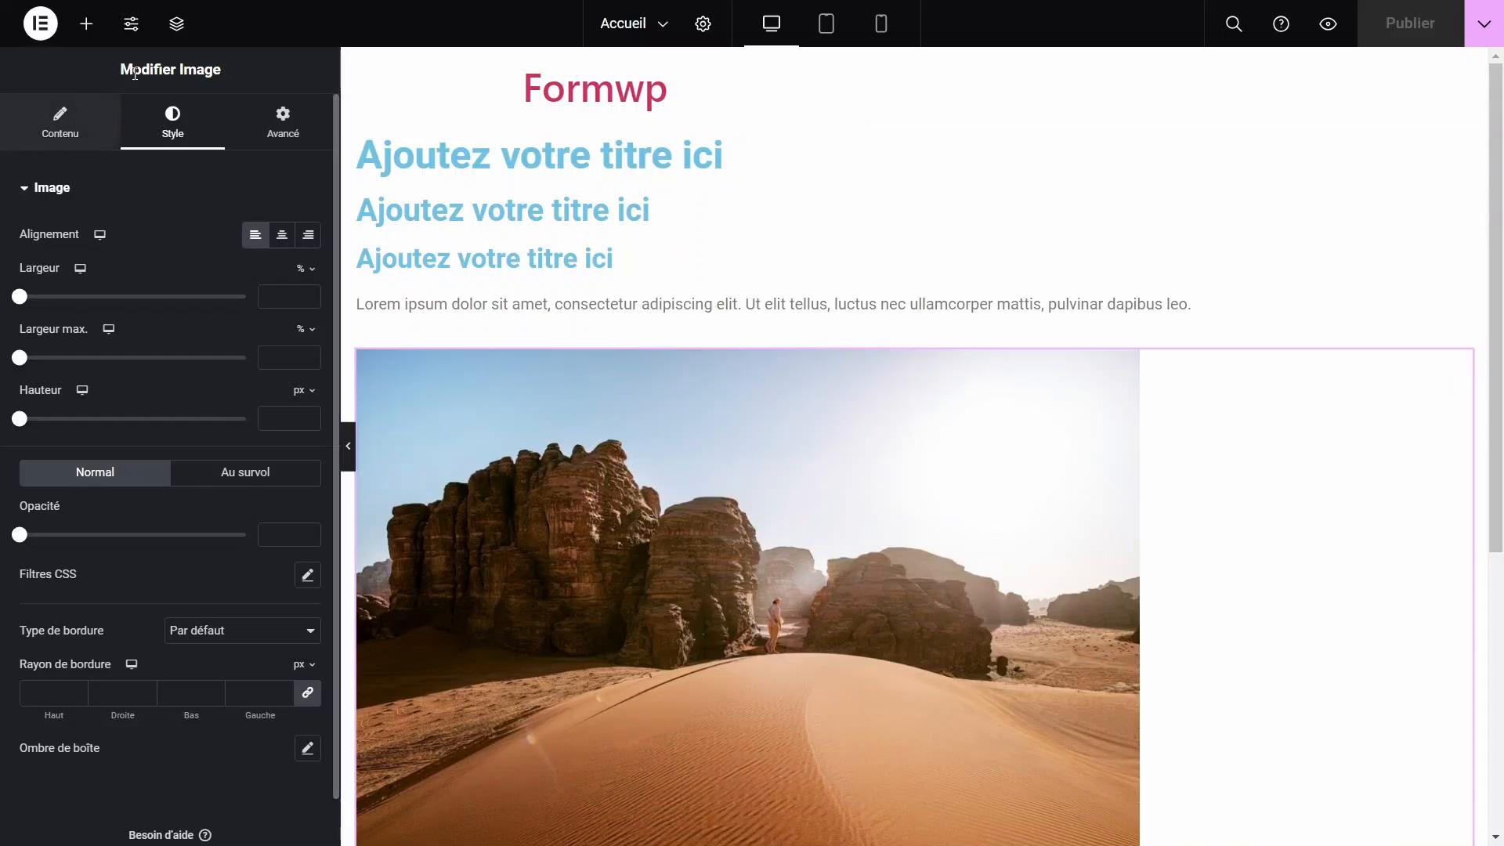
Open the site settings, look through their sections and open the global colors.
click(135, 37)
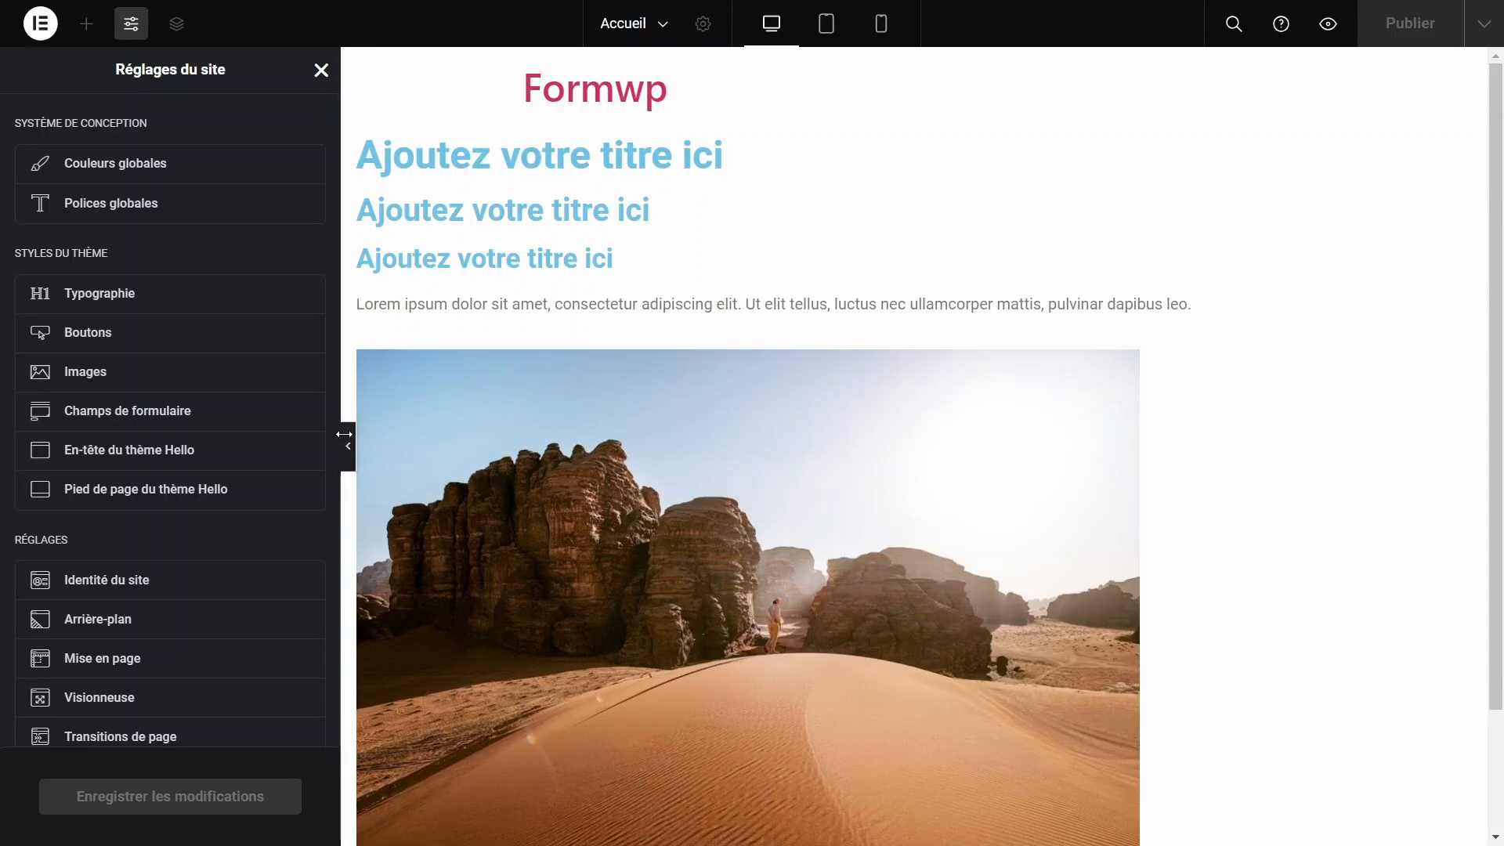
scroll(231, 567, down, 3)
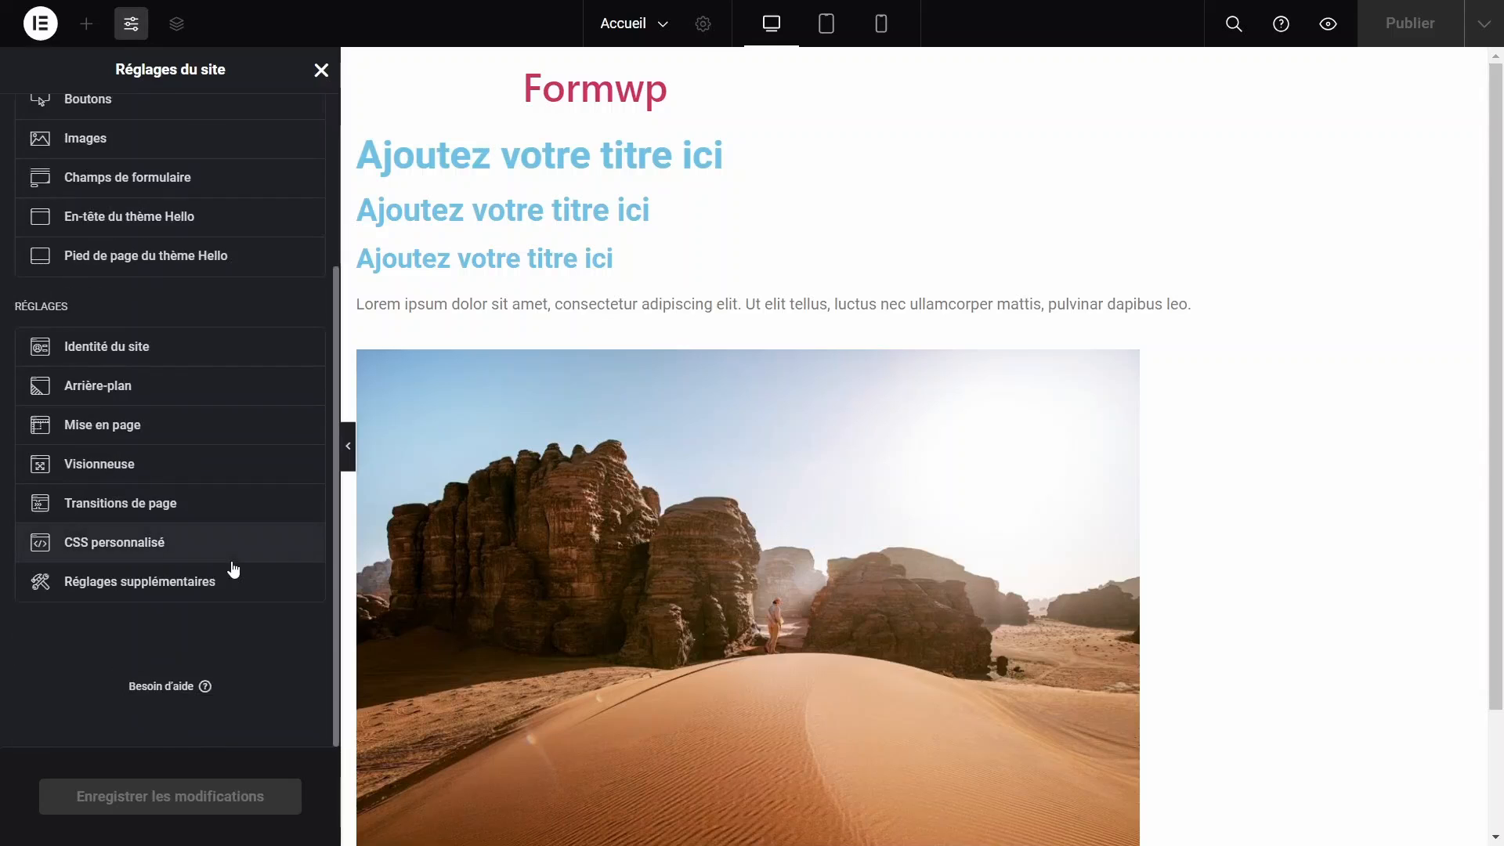
scroll(232, 564, up, 3)
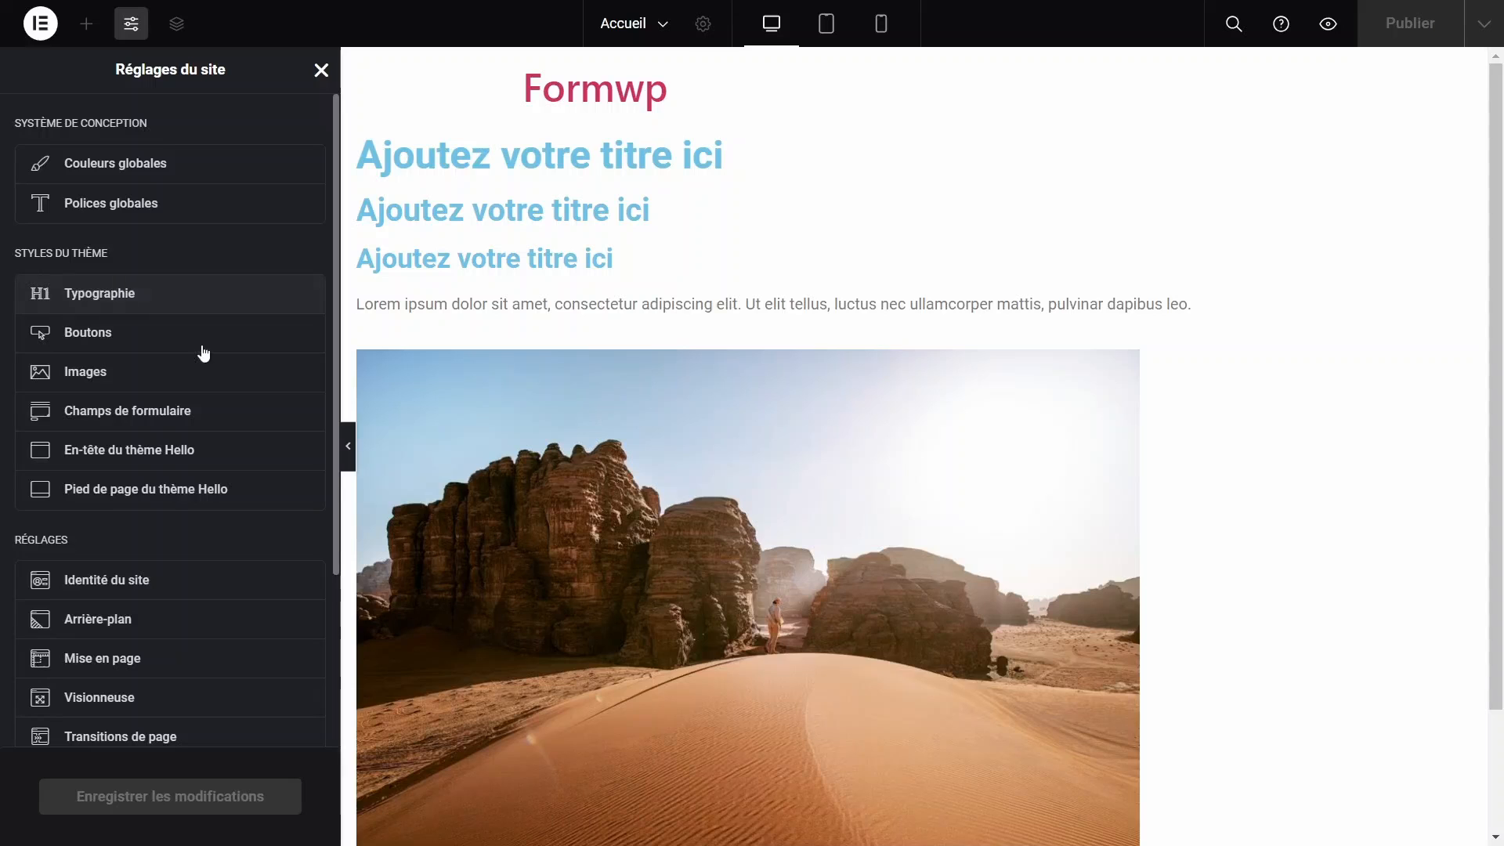
scroll(138, 423, down, 3)
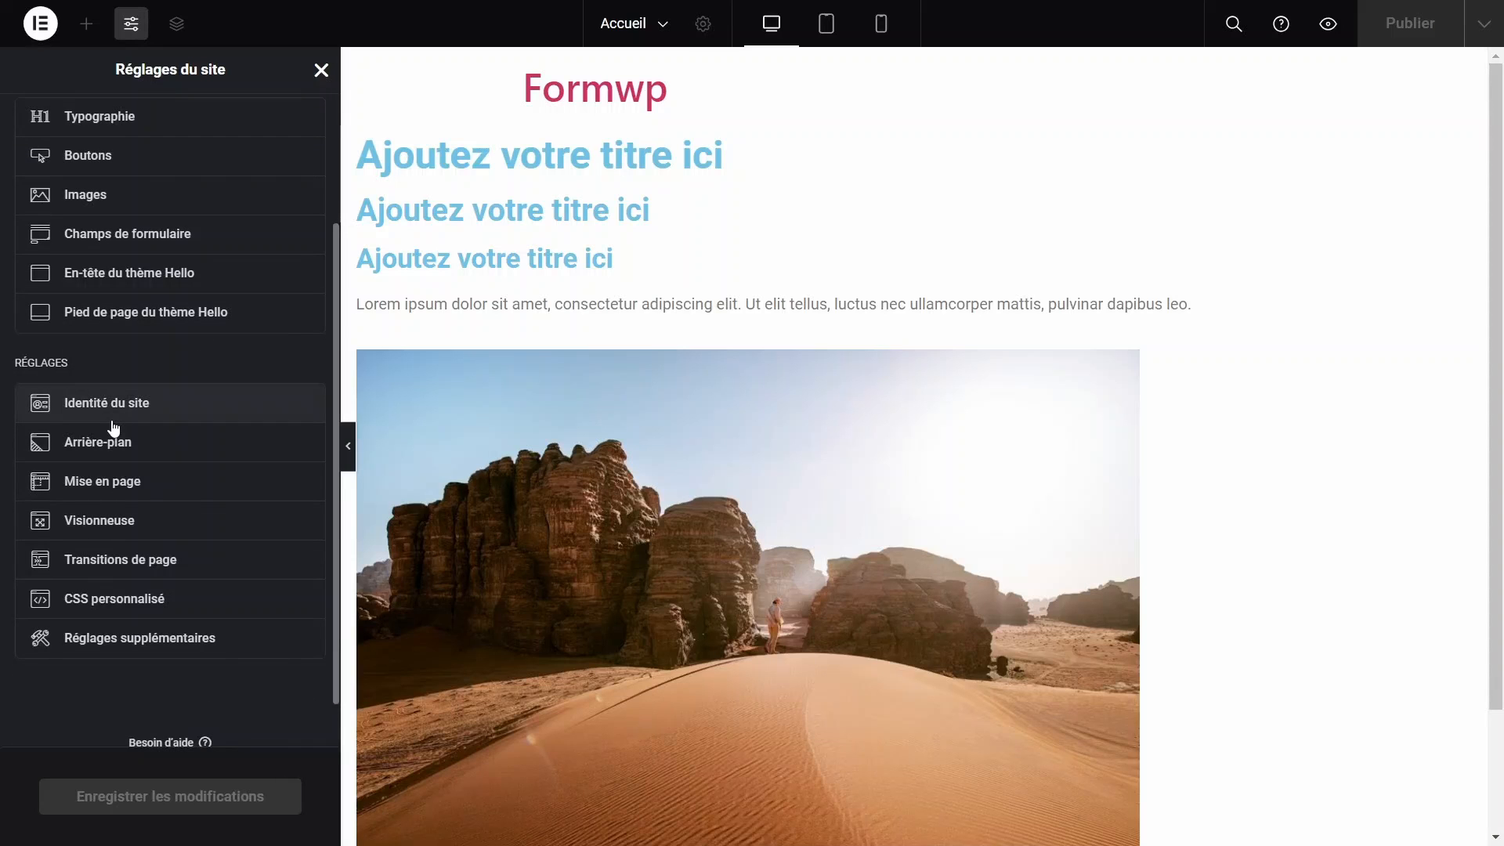
scroll(111, 420, up, 3)
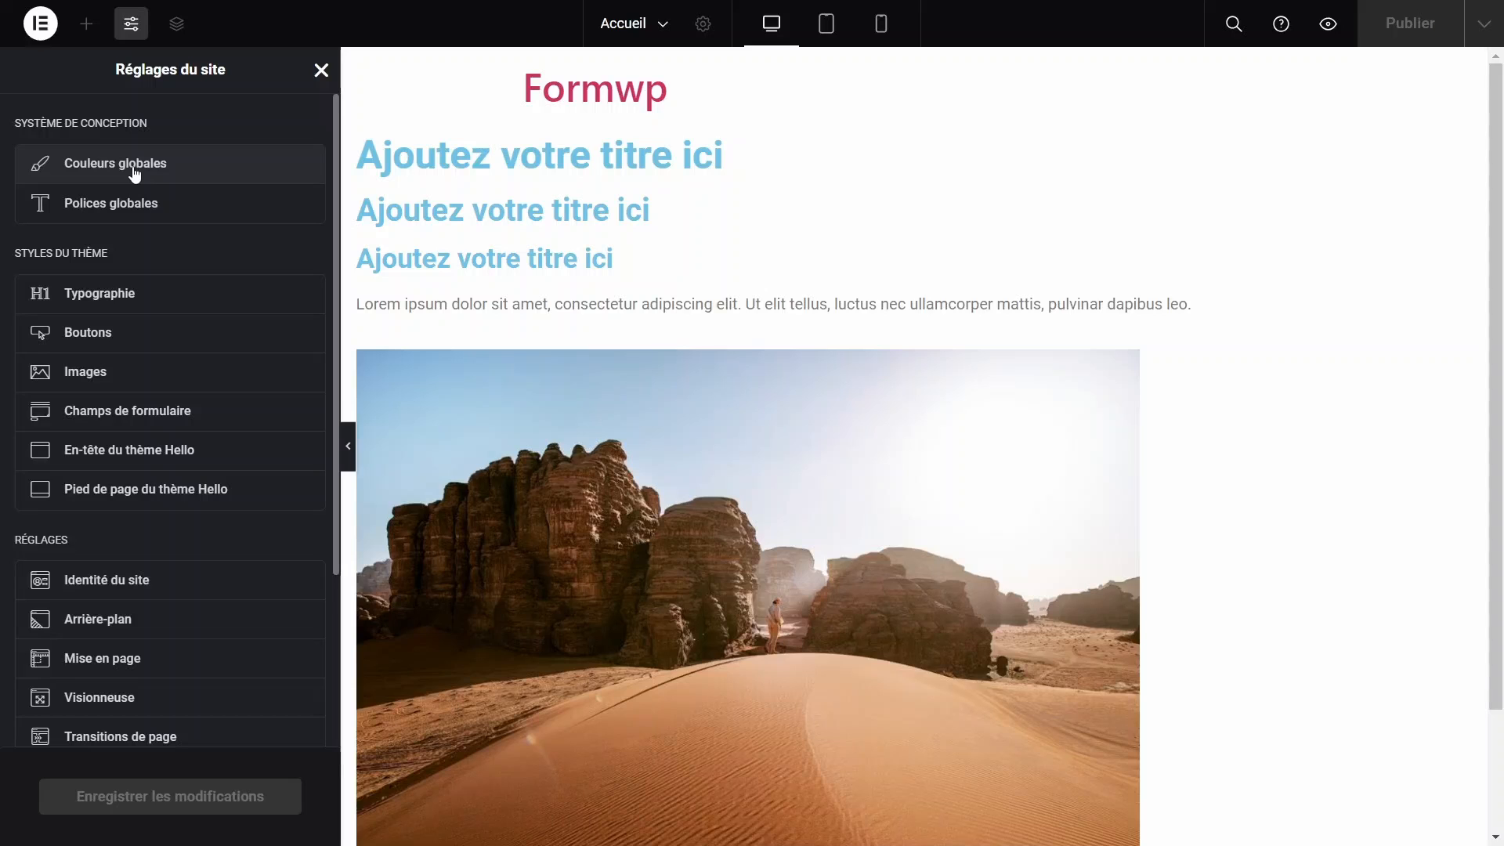
click(134, 166)
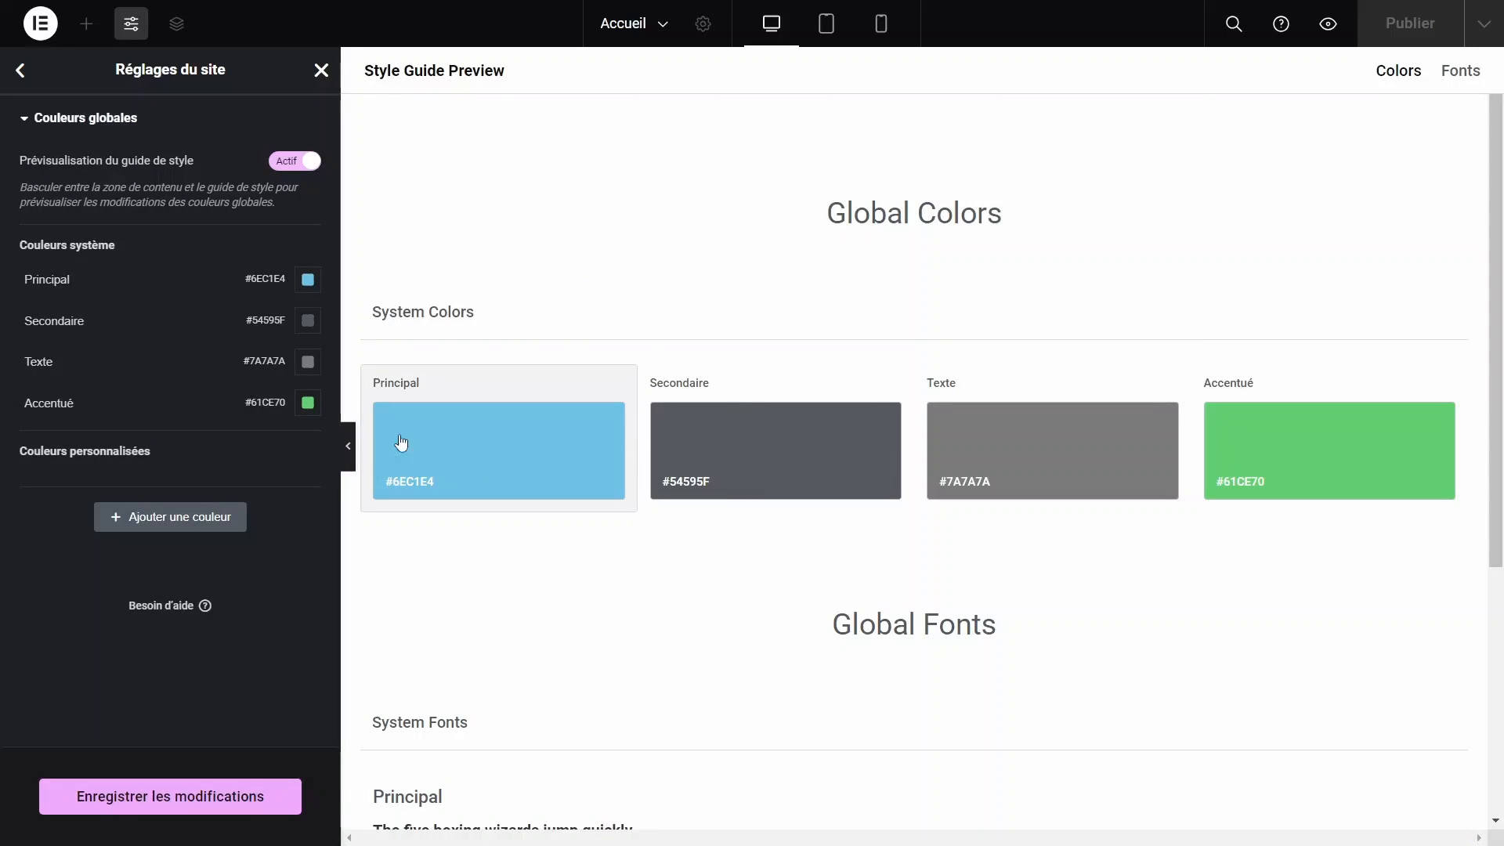
Set the Principal system color to red #E91515.
click(518, 475)
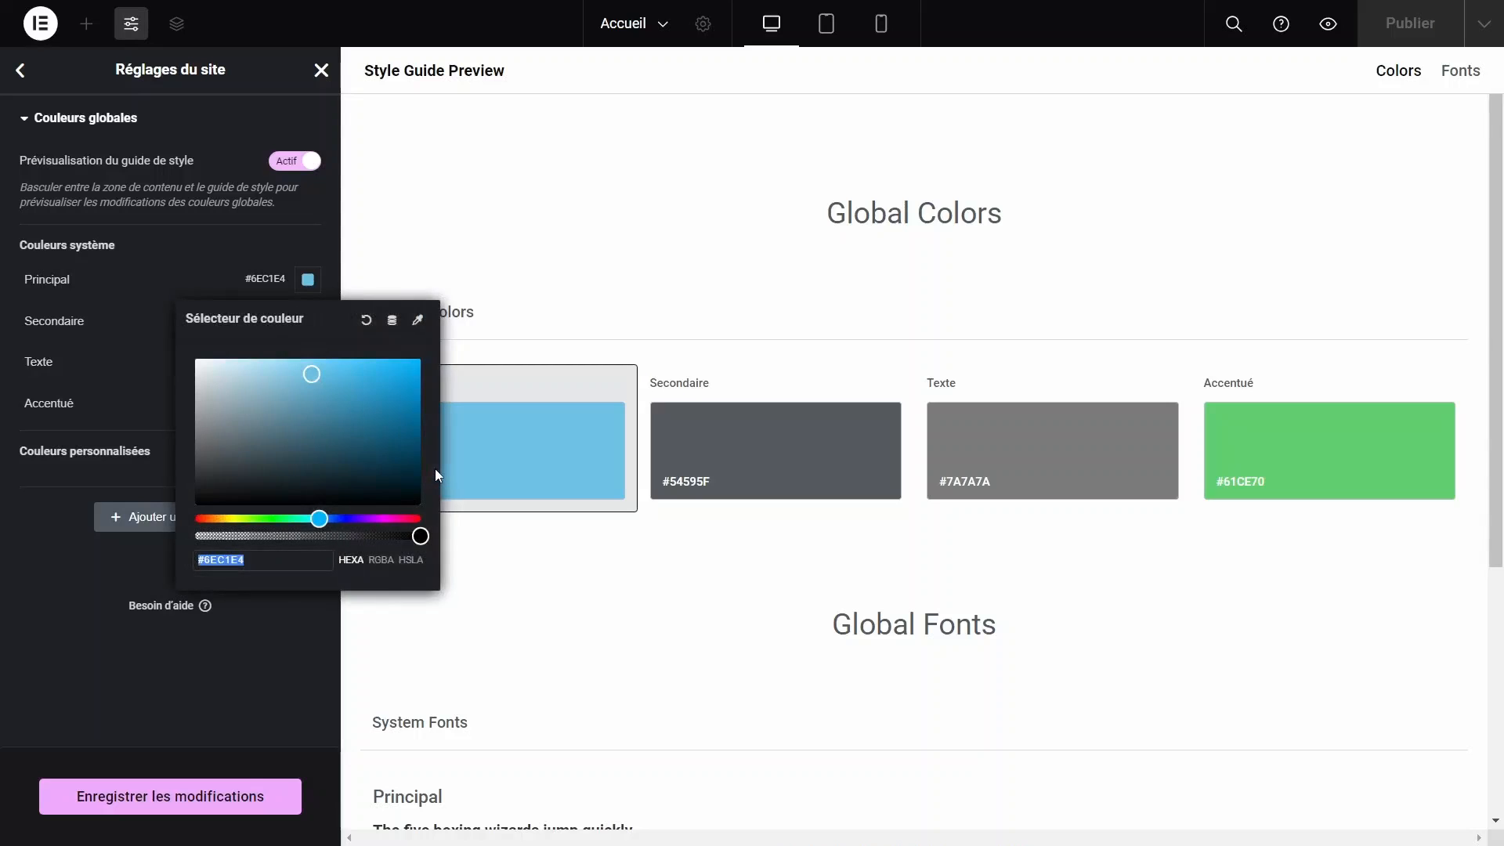
click(417, 519)
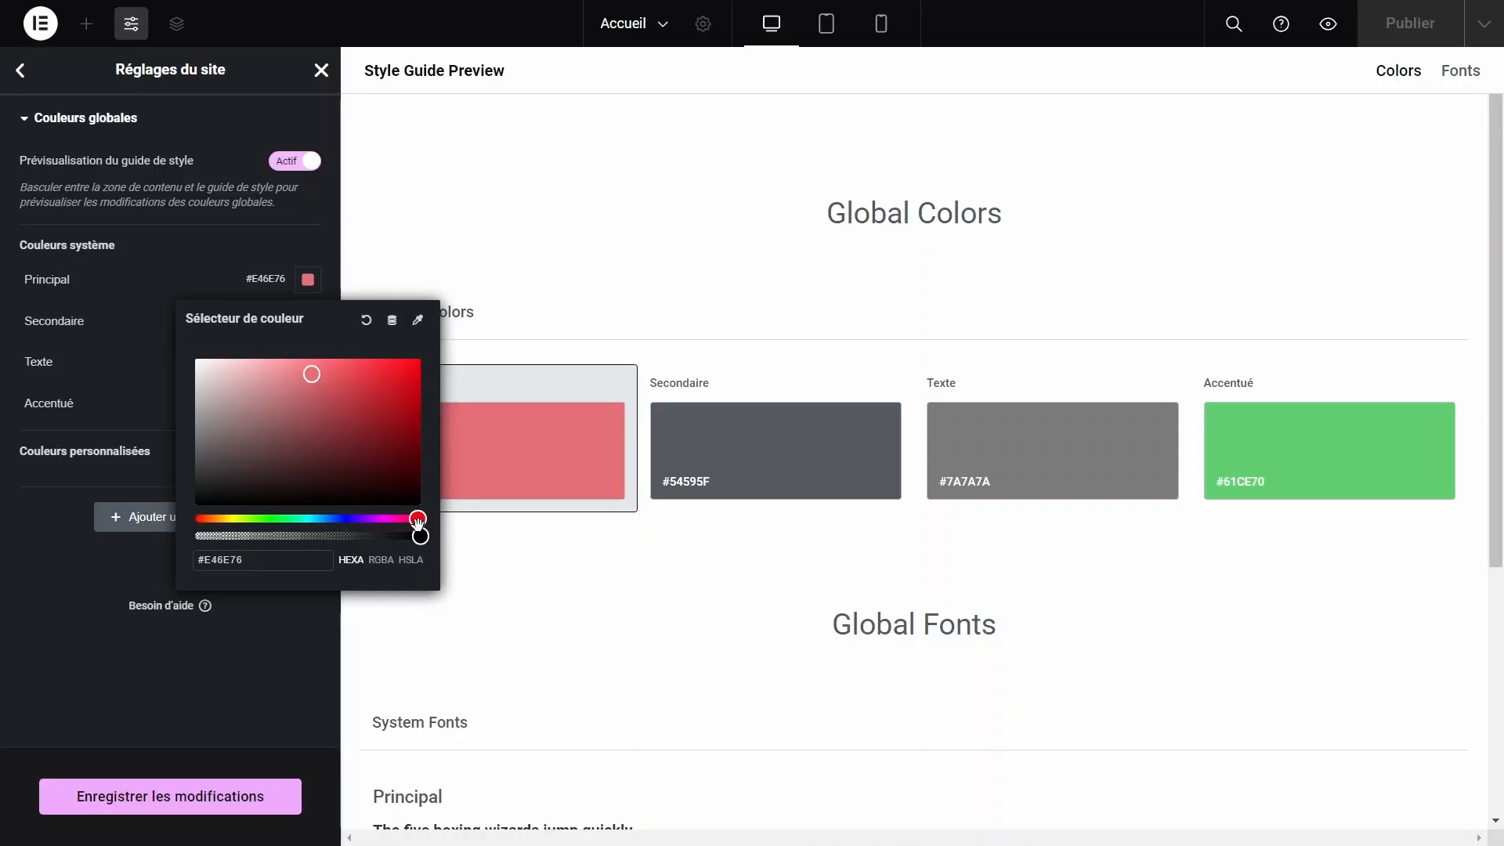
click(400, 372)
click(307, 321)
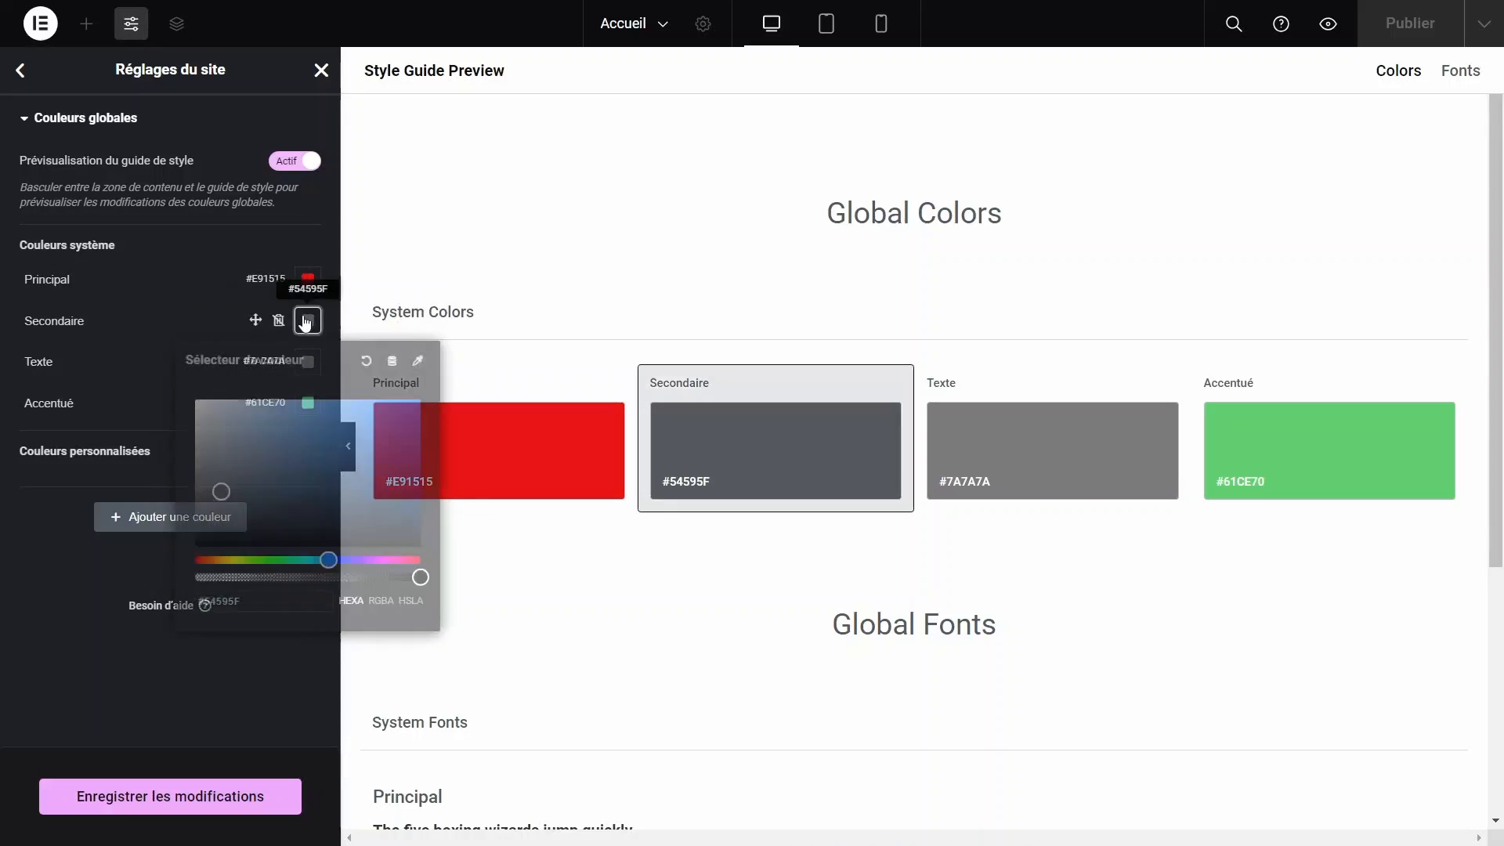
click(168, 302)
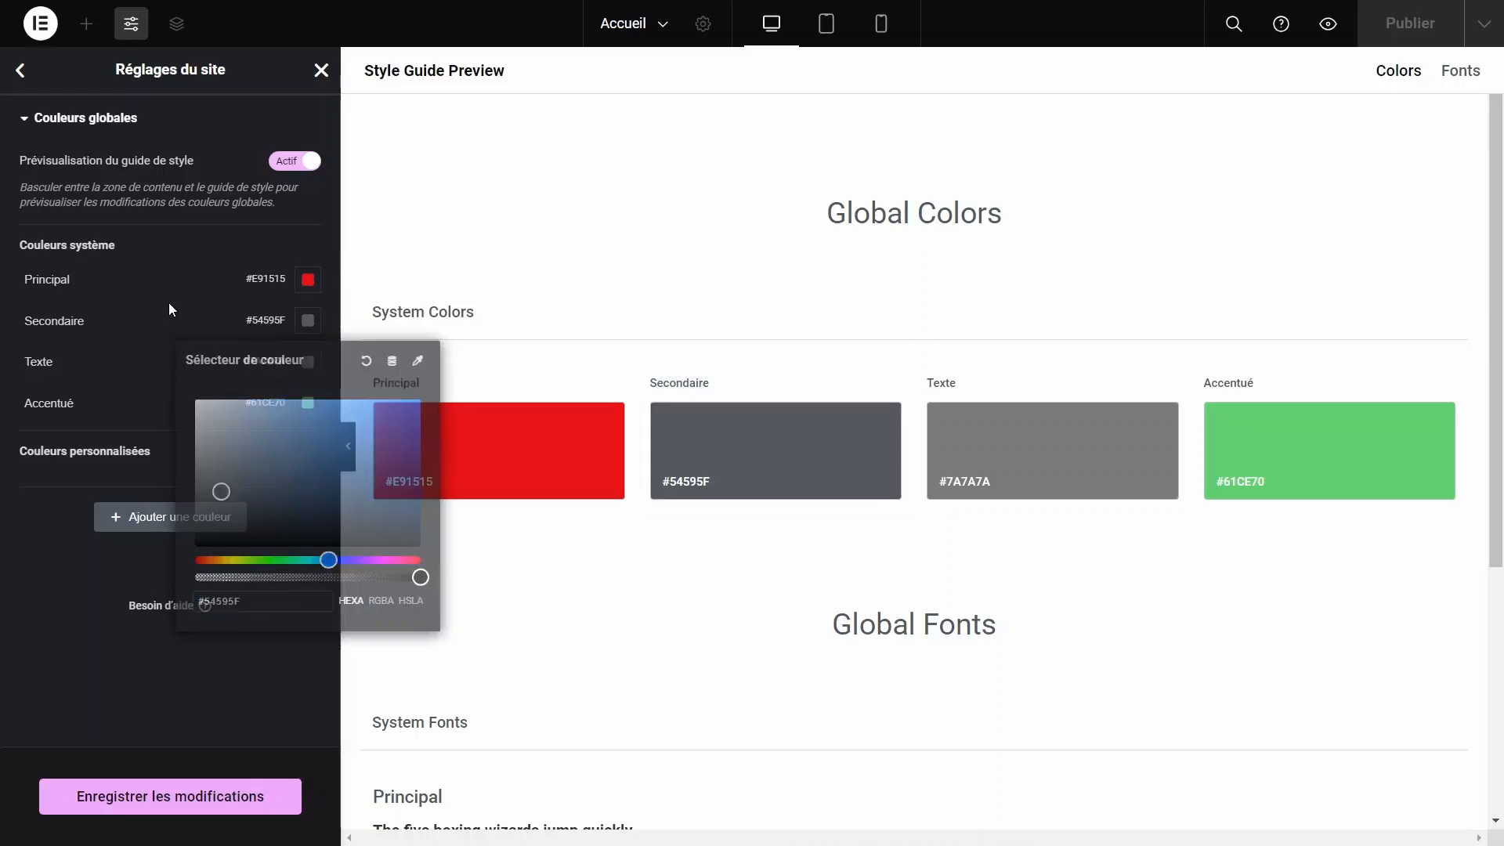
Turn off the style guide preview and check the sample headings, text, image and button on the page.
click(295, 163)
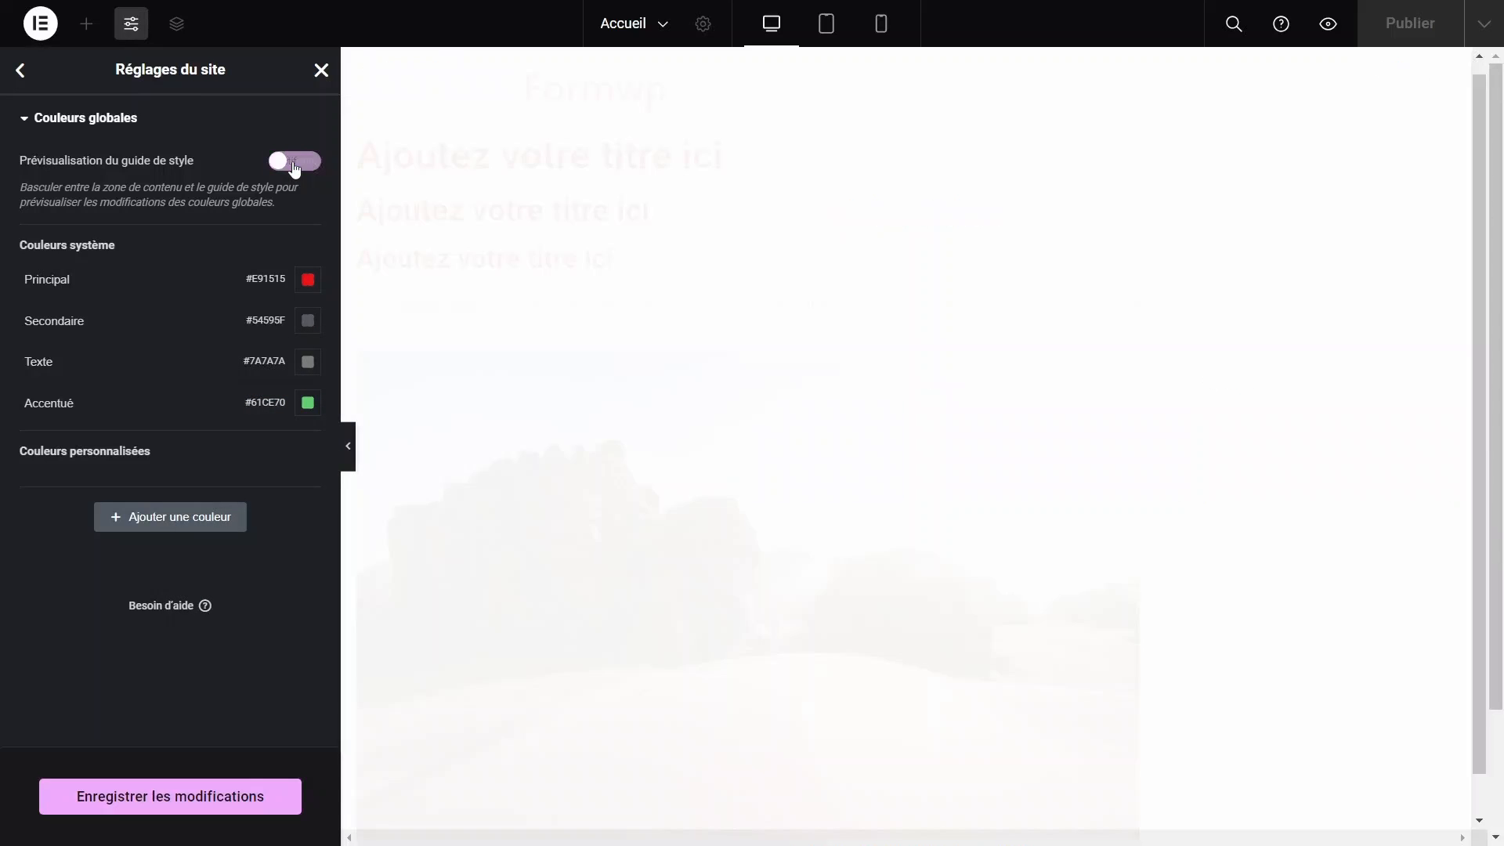
scroll(529, 599, down, 2)
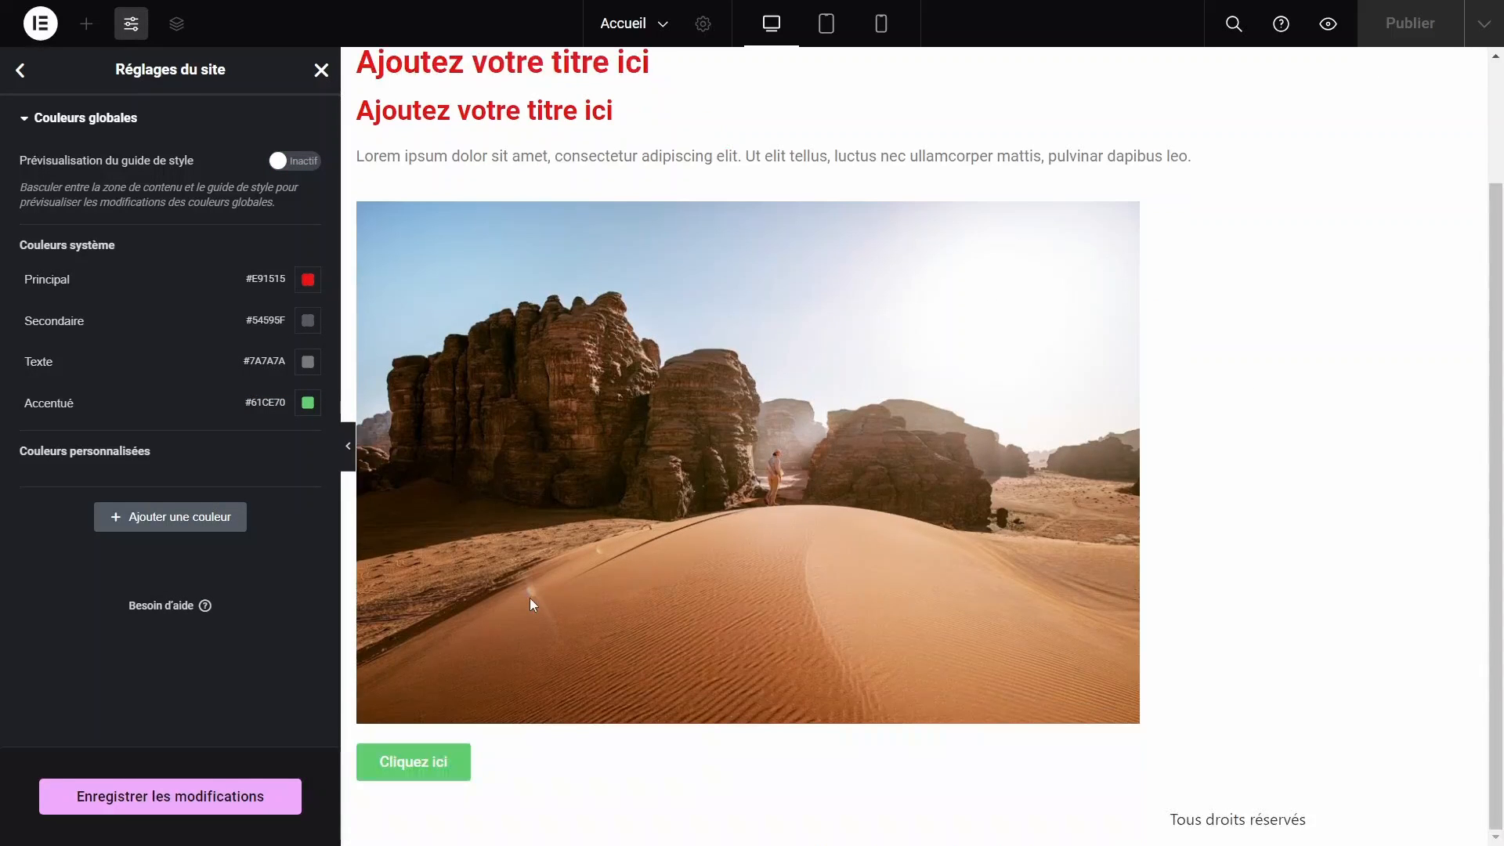
scroll(529, 598, up, 2)
scroll(529, 598, down, 1)
scroll(530, 598, up, 1)
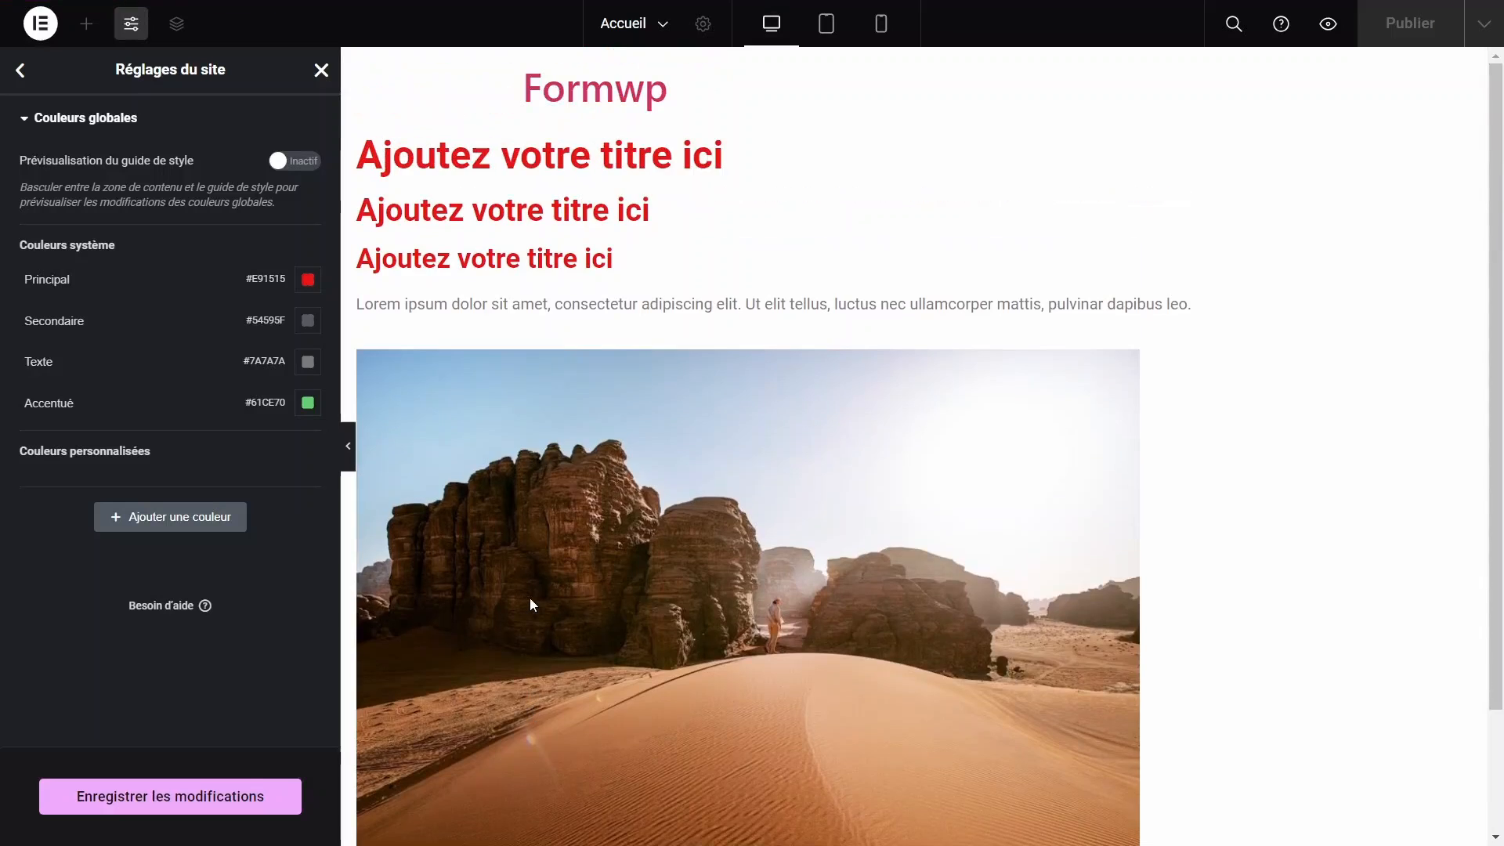
scroll(530, 598, down, 1)
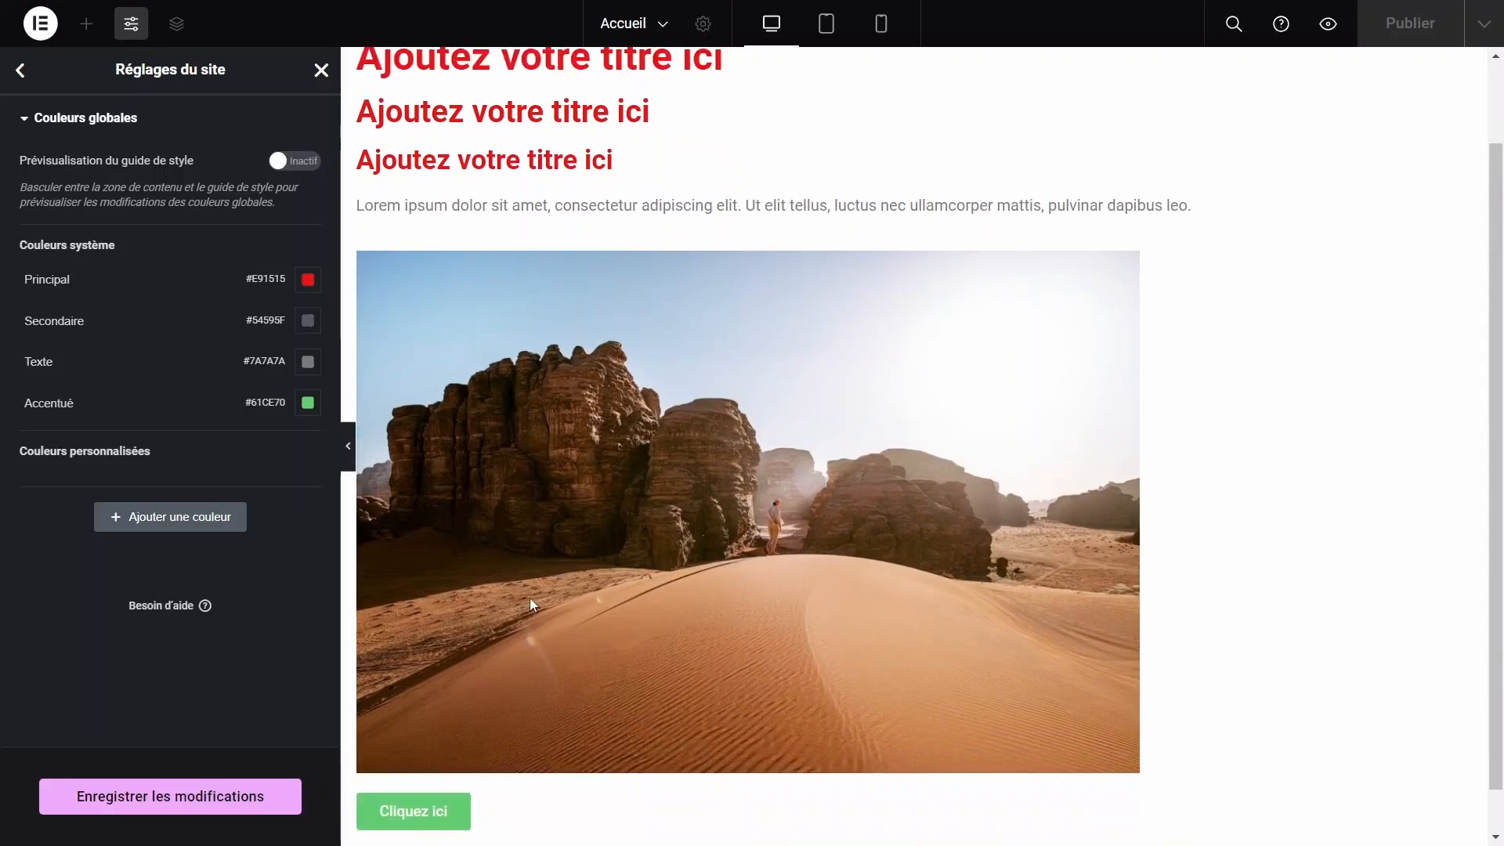
scroll(529, 598, up, 1)
Set the Secondaire system color to dark purple #300269.
click(314, 330)
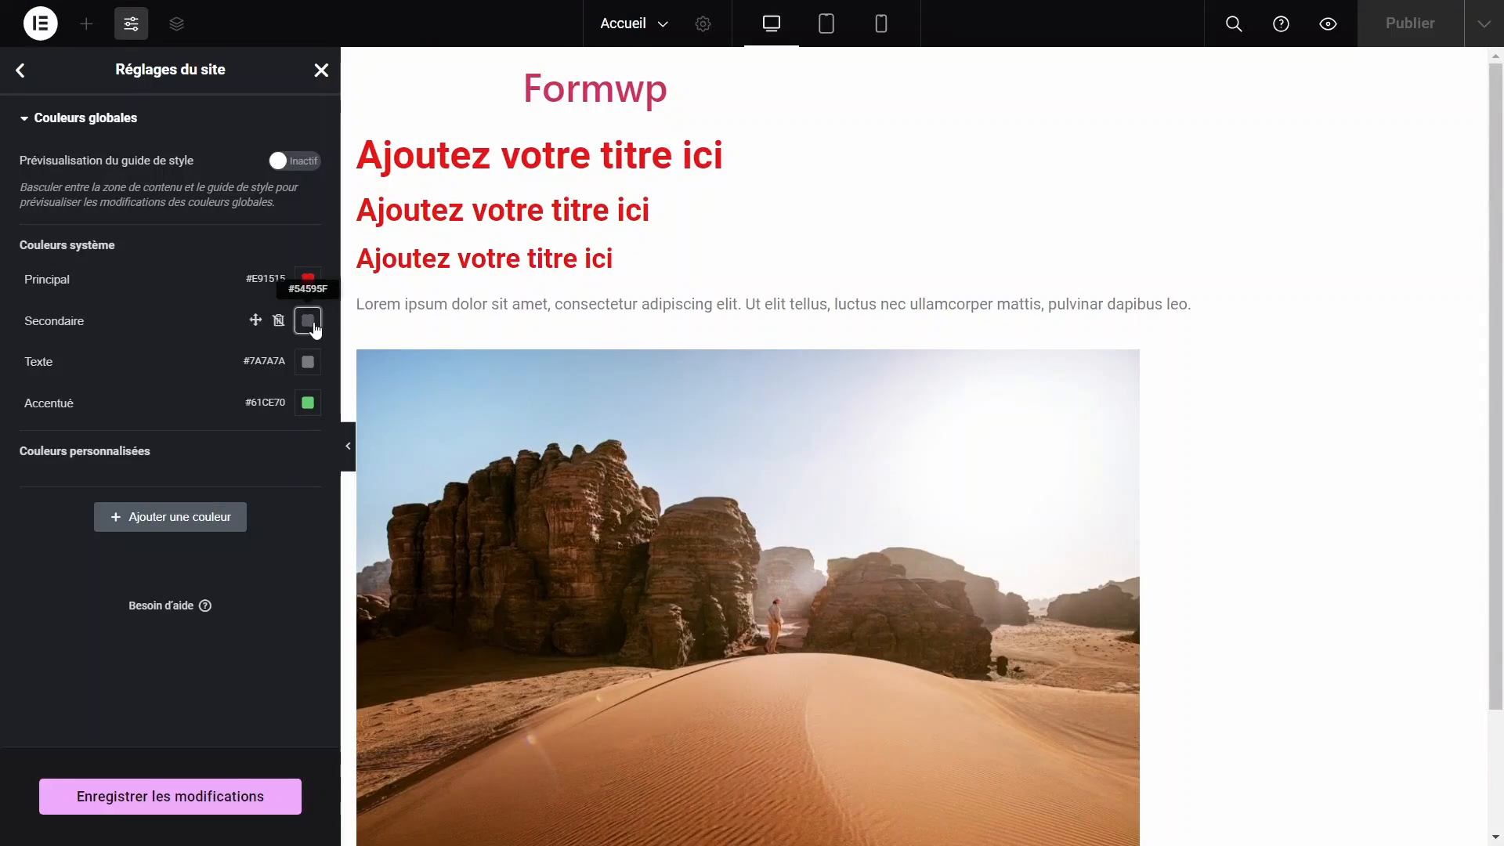
mouse_move(410, 450)
mouse_down()
mouse_move(408, 428)
mouse_move(406, 493)
mouse_move(409, 441)
mouse_up()
click(307, 361)
Set the Texte system color to near-black #161616.
click(307, 361)
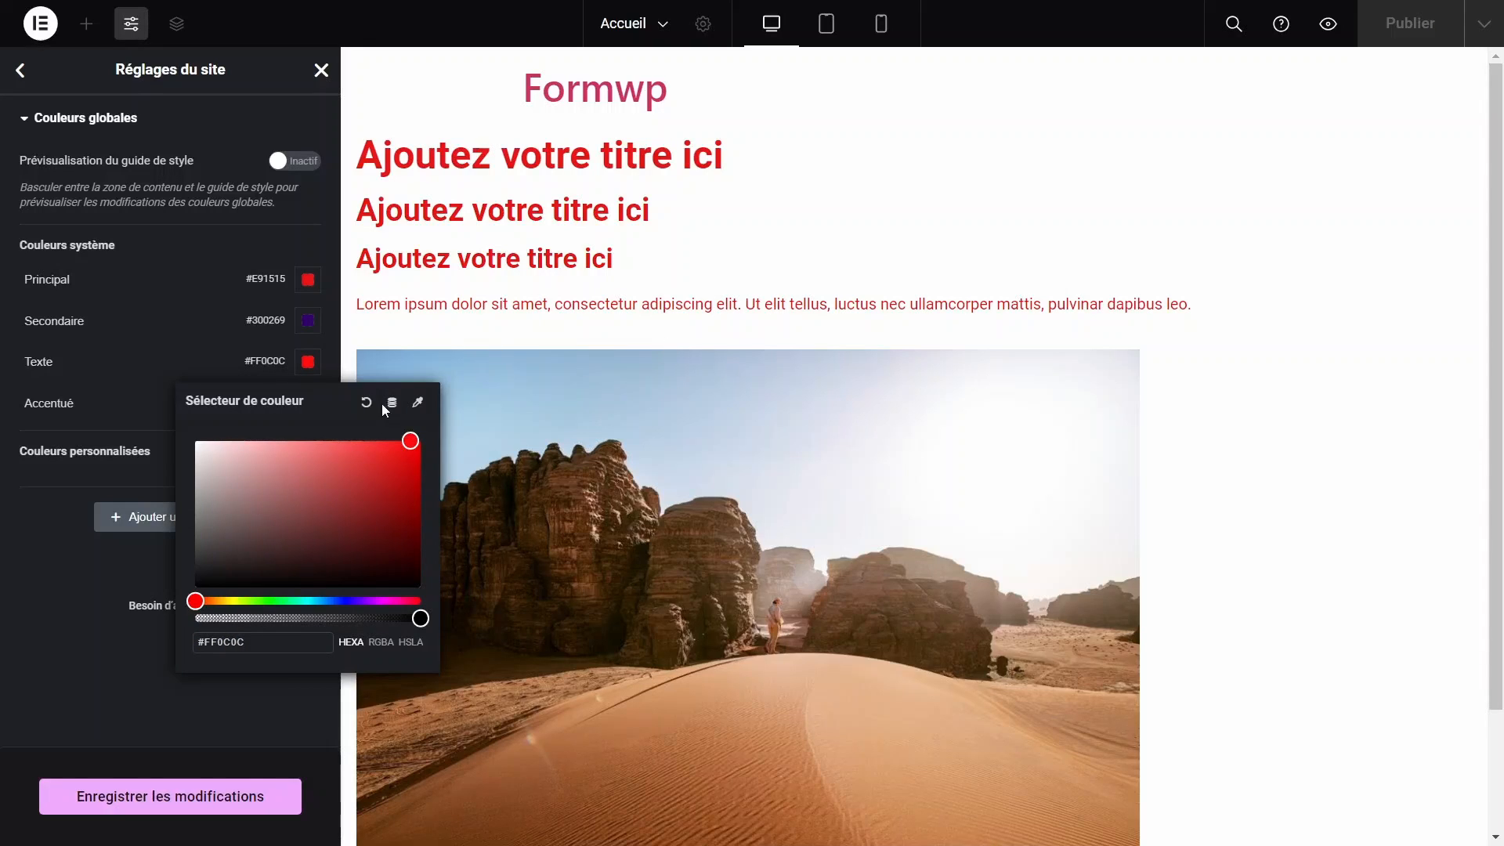
drag(225, 564, 195, 564)
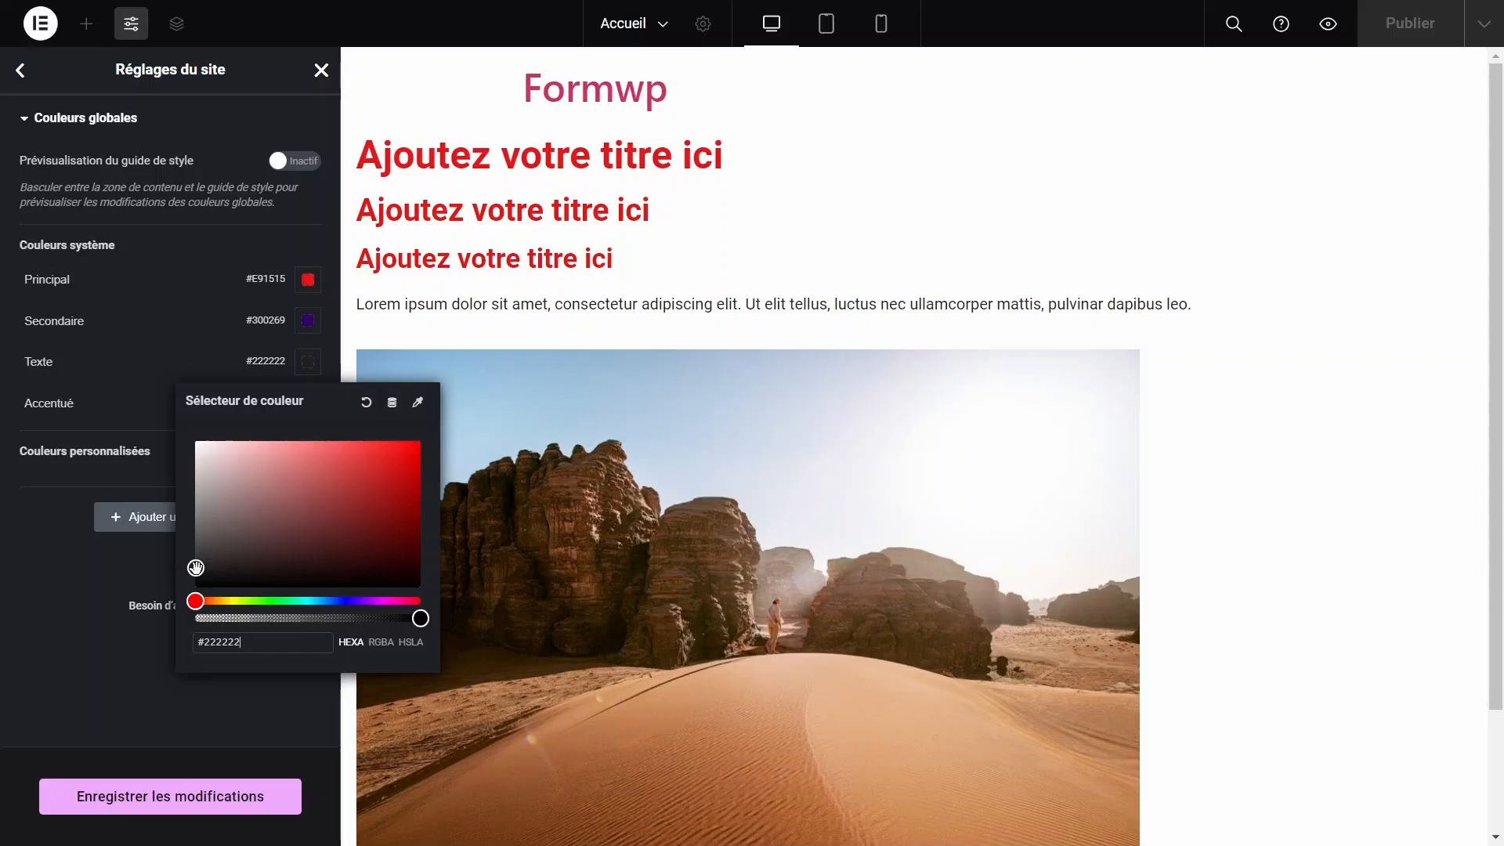
drag(196, 567, 195, 573)
click(150, 552)
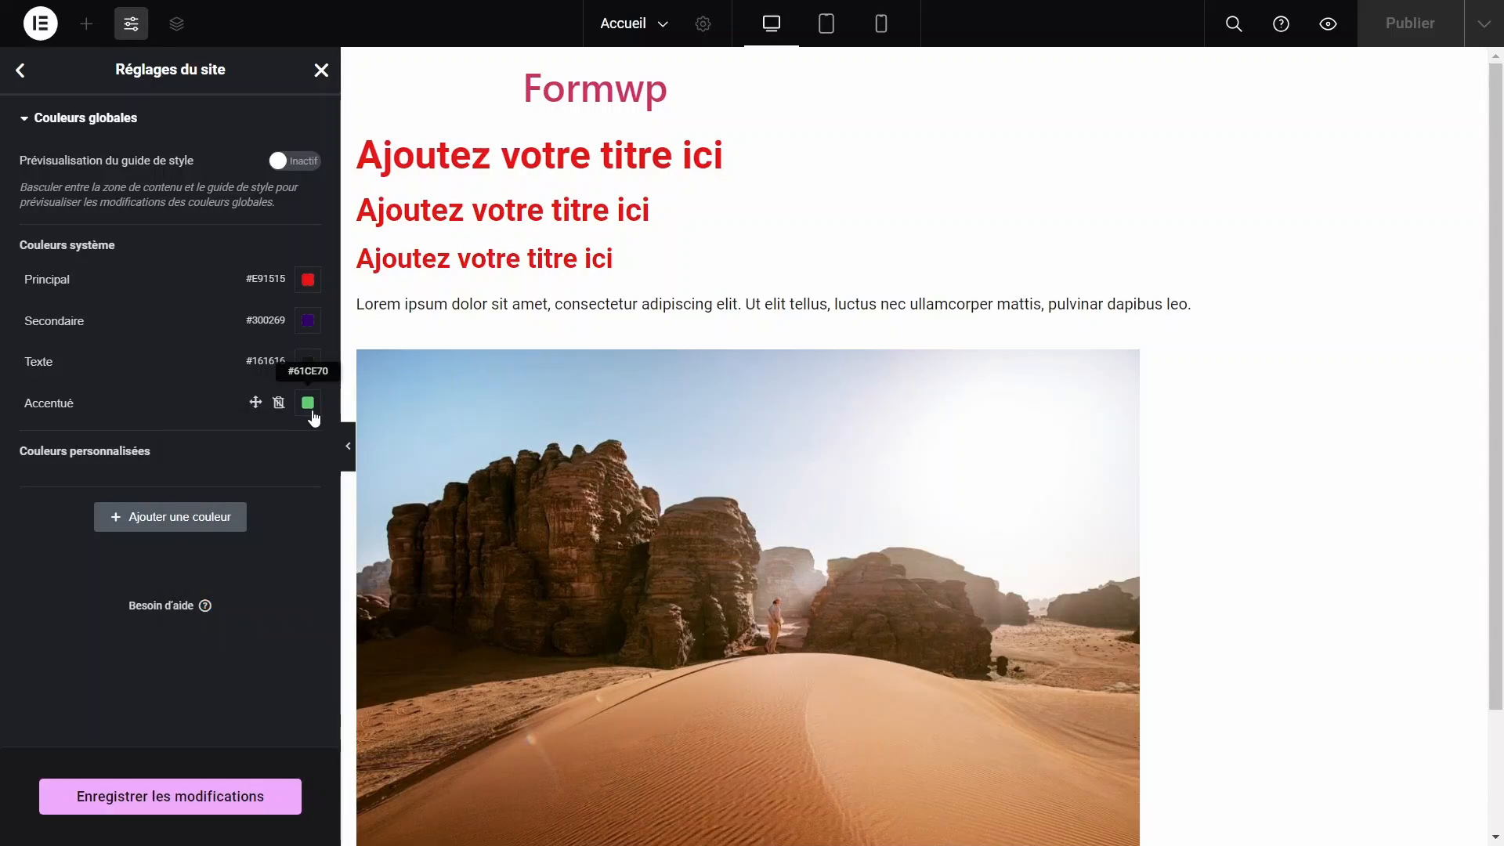
Set the Accentué system color to dark teal #045A54 and save the site settings changes.
click(311, 407)
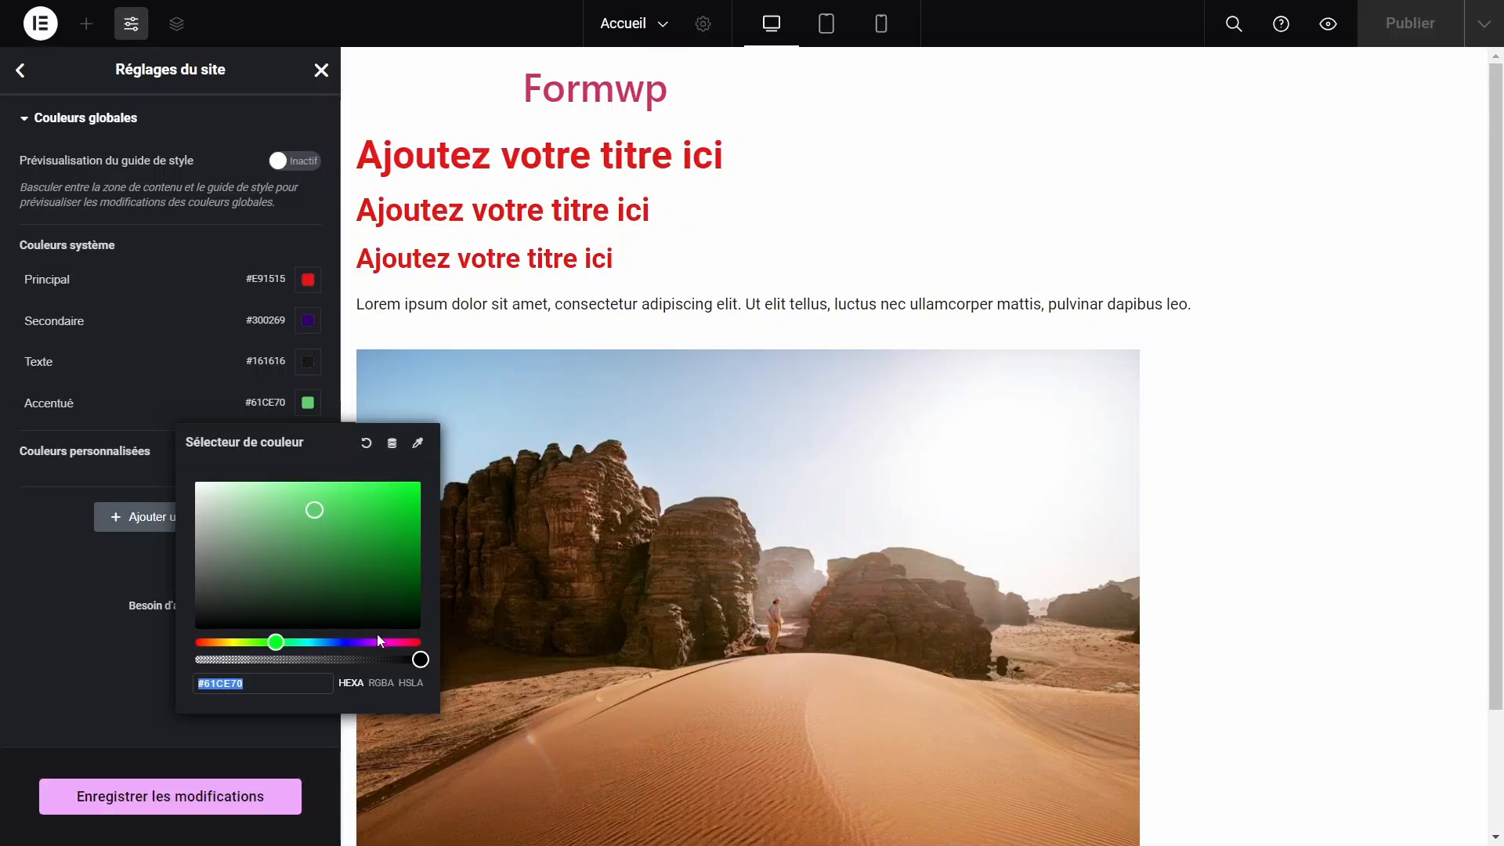
drag(212, 642, 337, 642)
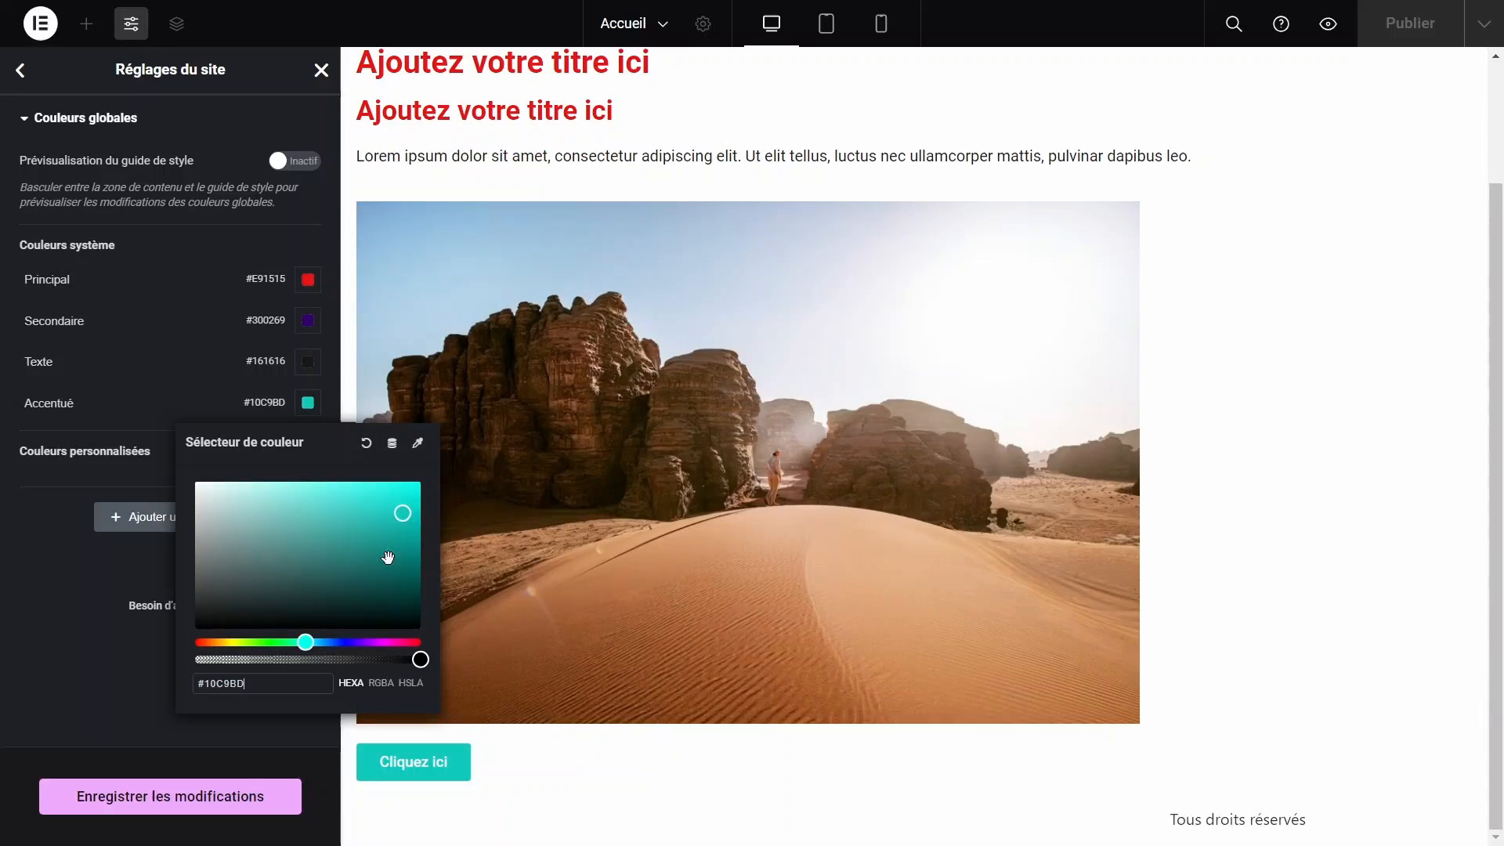
drag(387, 557, 410, 577)
click(182, 368)
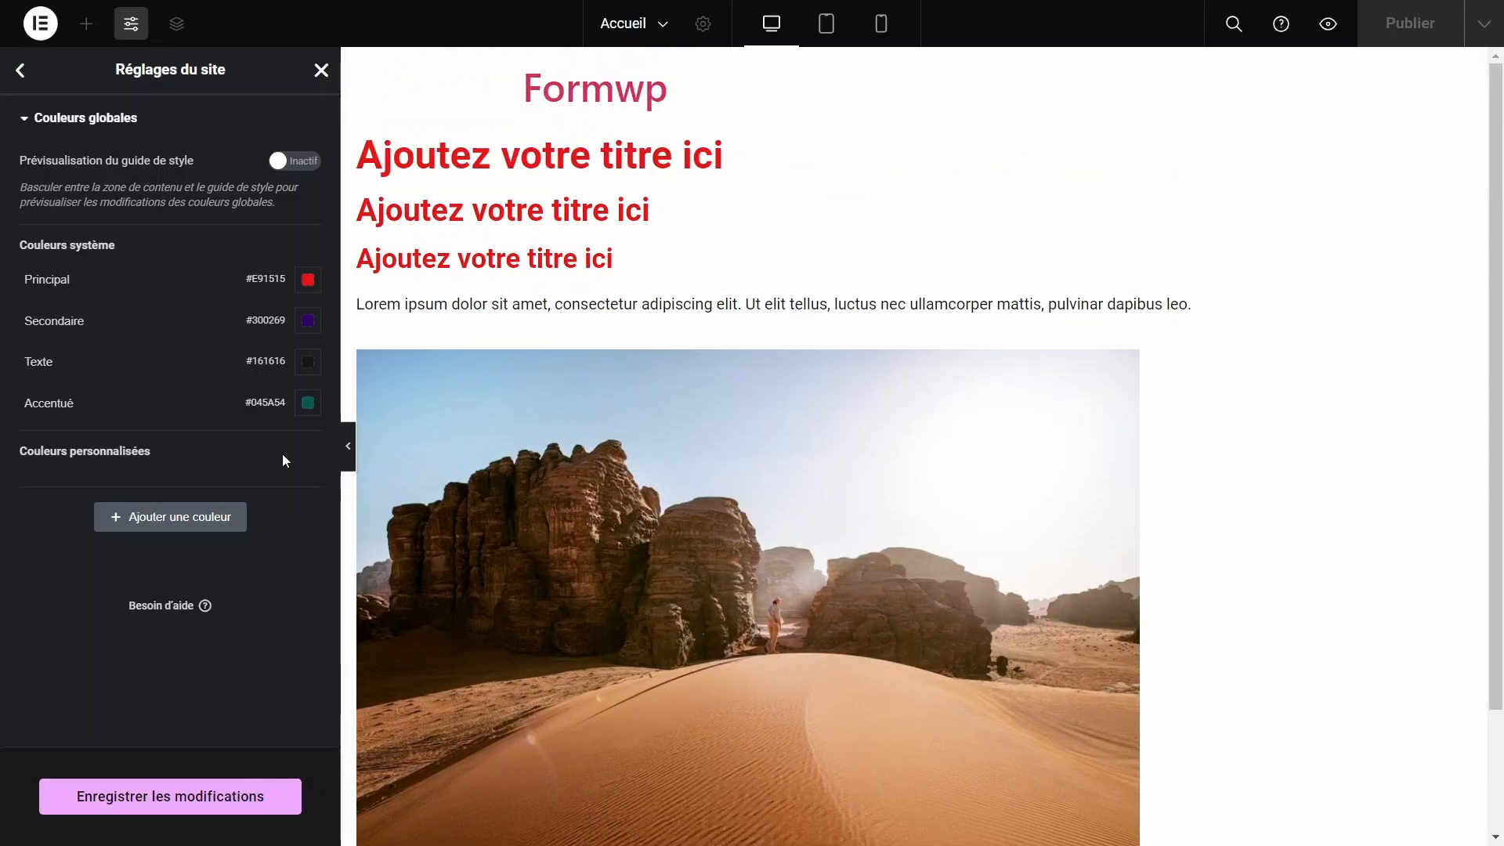
click(188, 788)
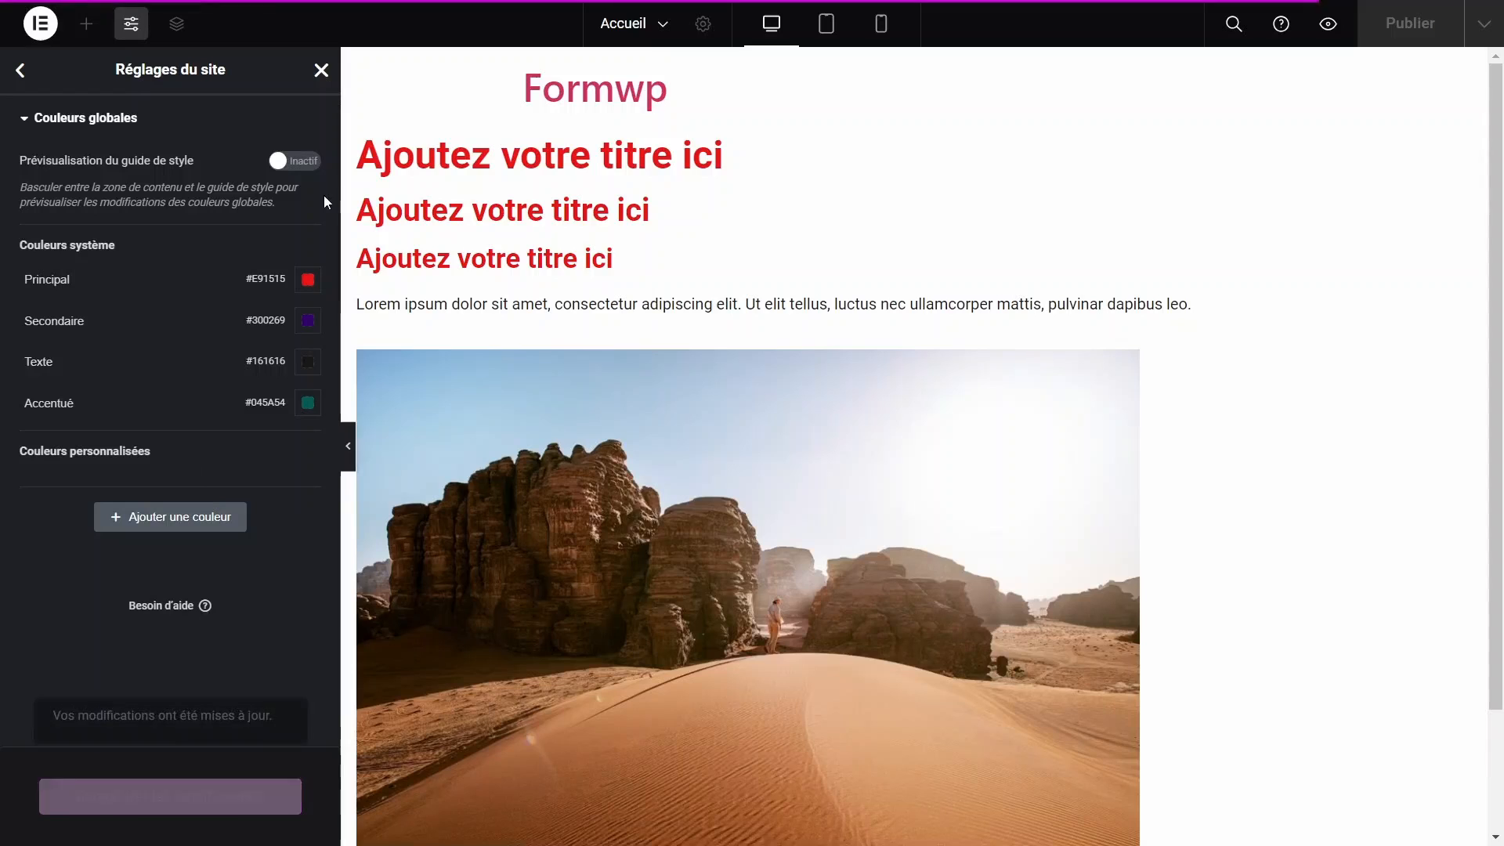
Return to the site settings overview and examine the recolored page with the side panel collapsed, restoring the panel at the end.
click(21, 72)
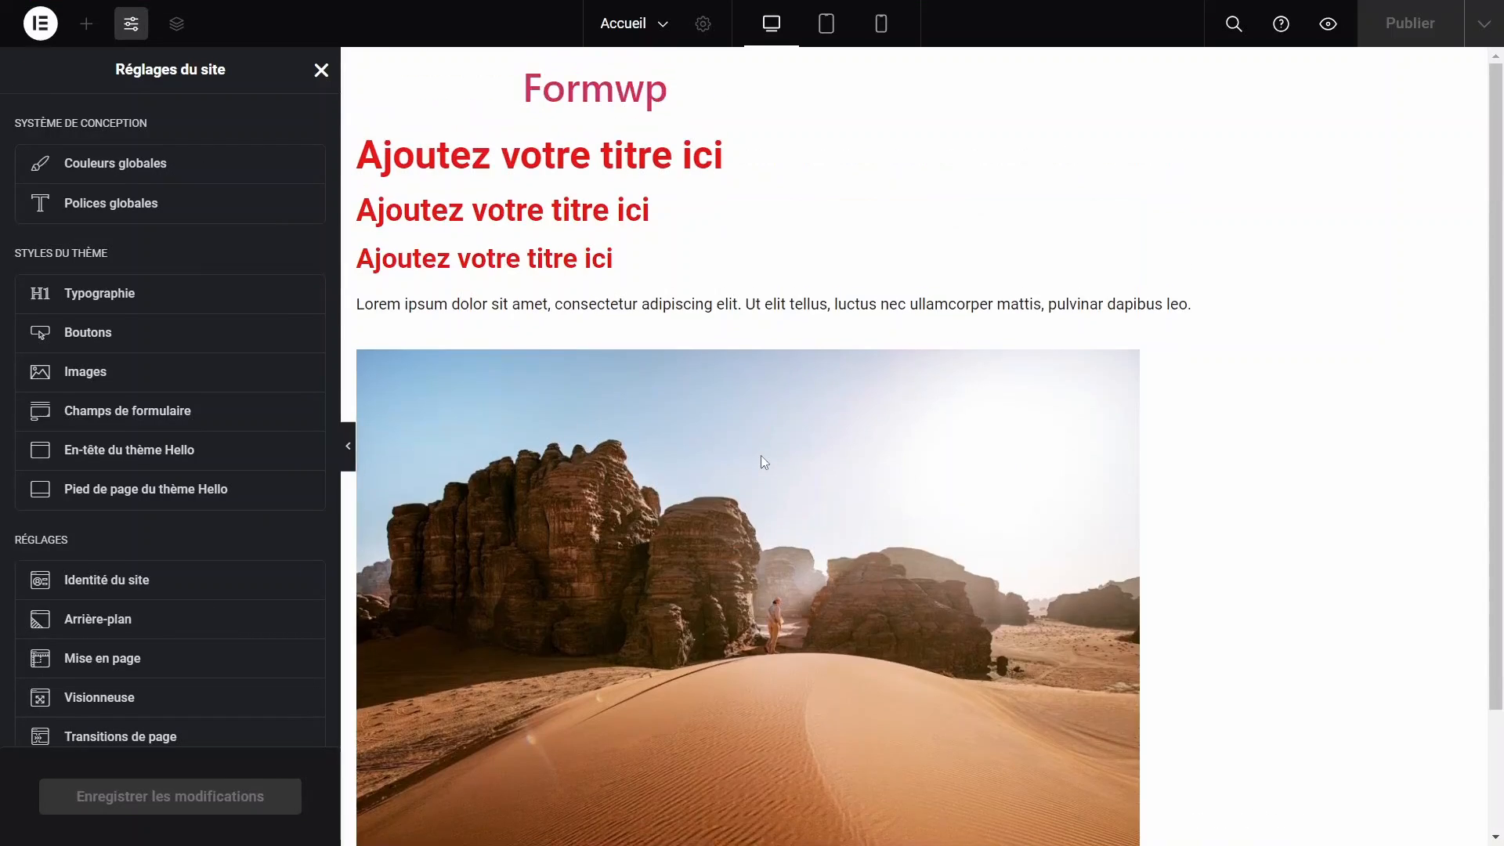
scroll(763, 462, down, 2)
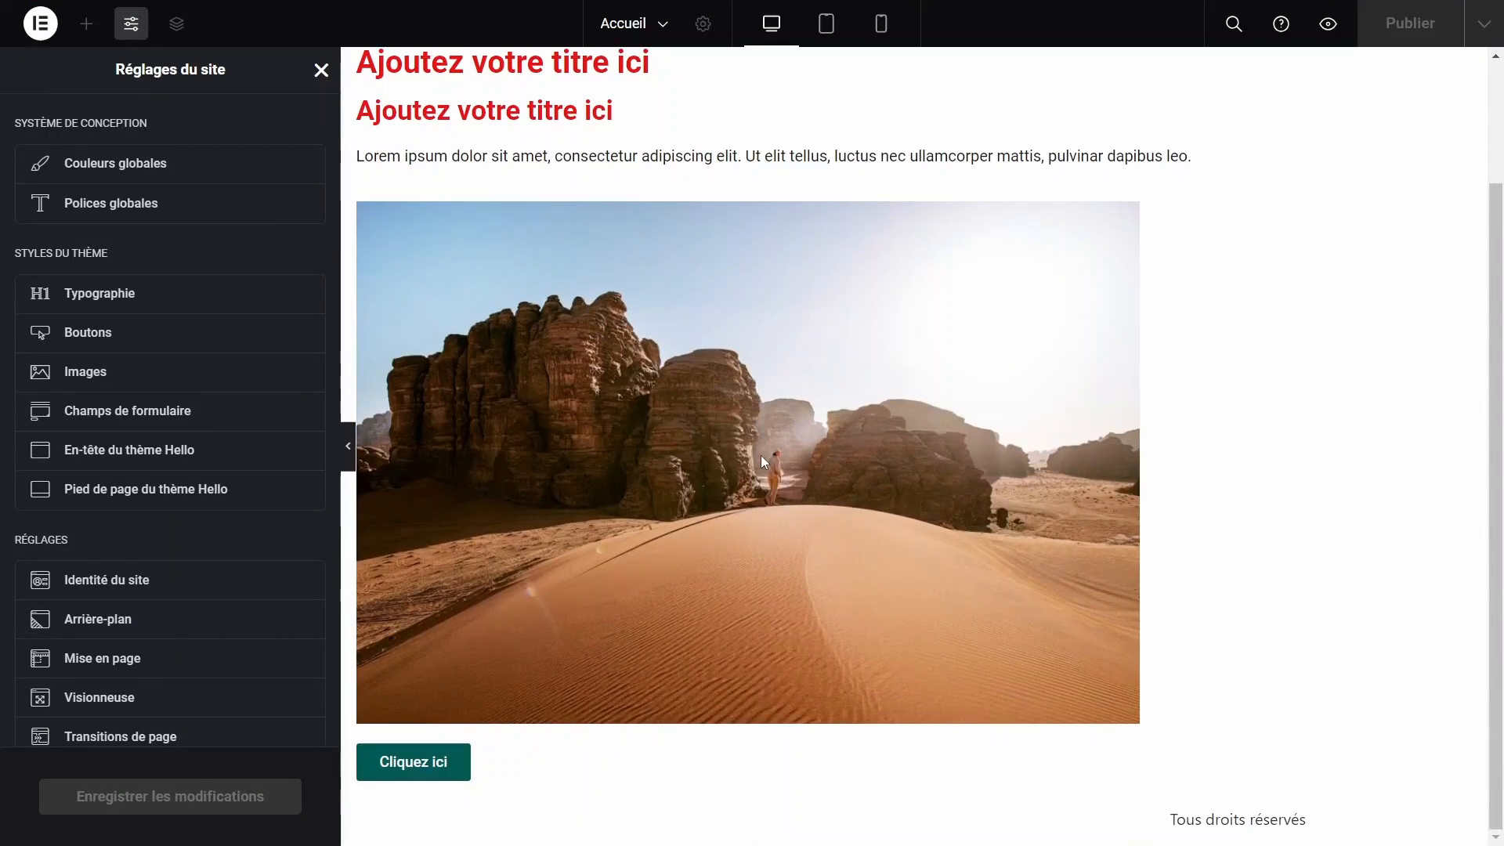
click(348, 445)
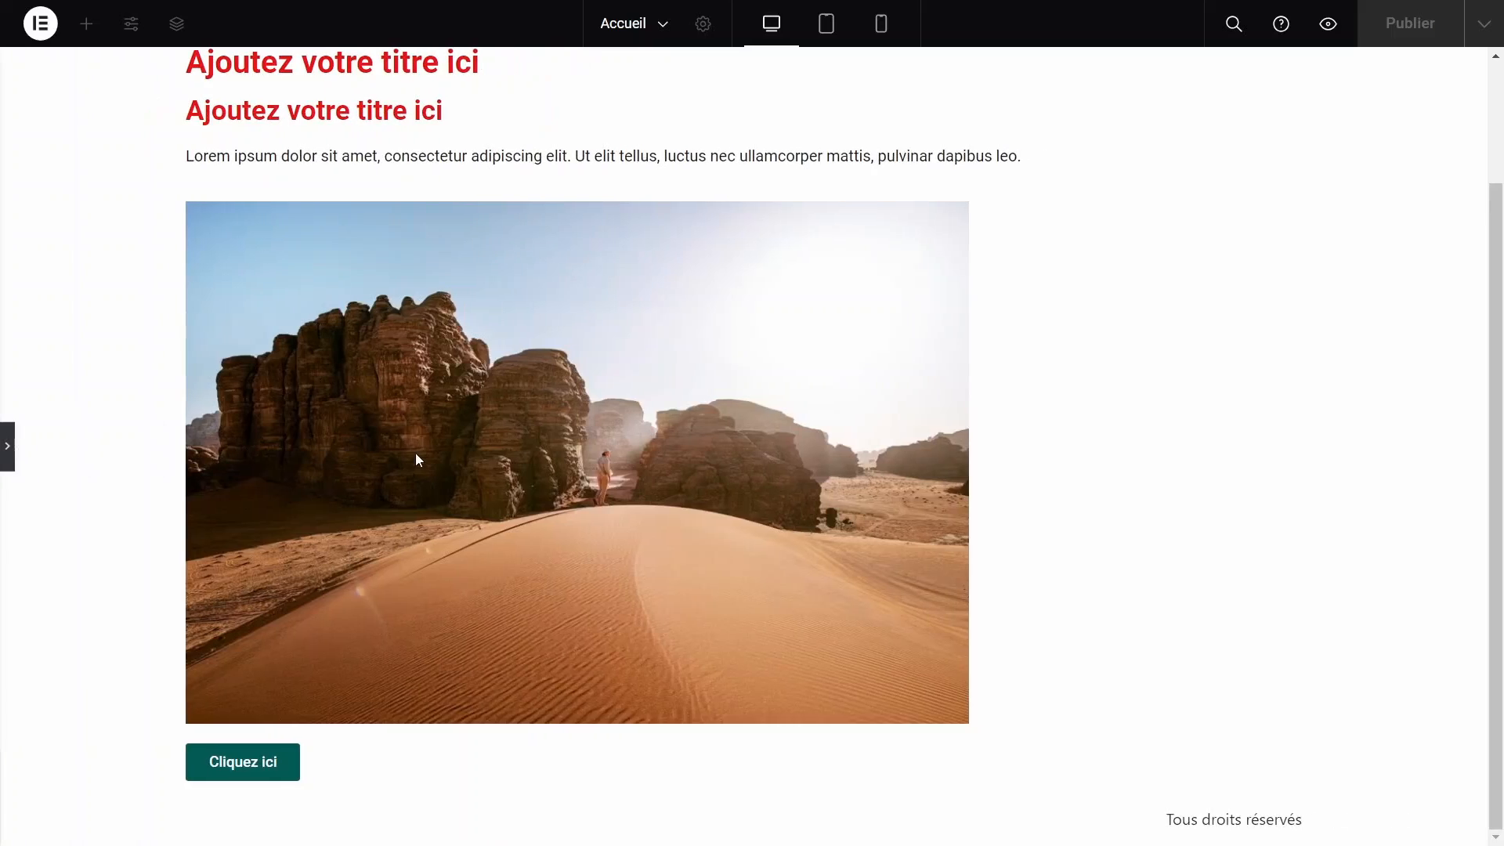
scroll(416, 454, up, 2)
click(7, 446)
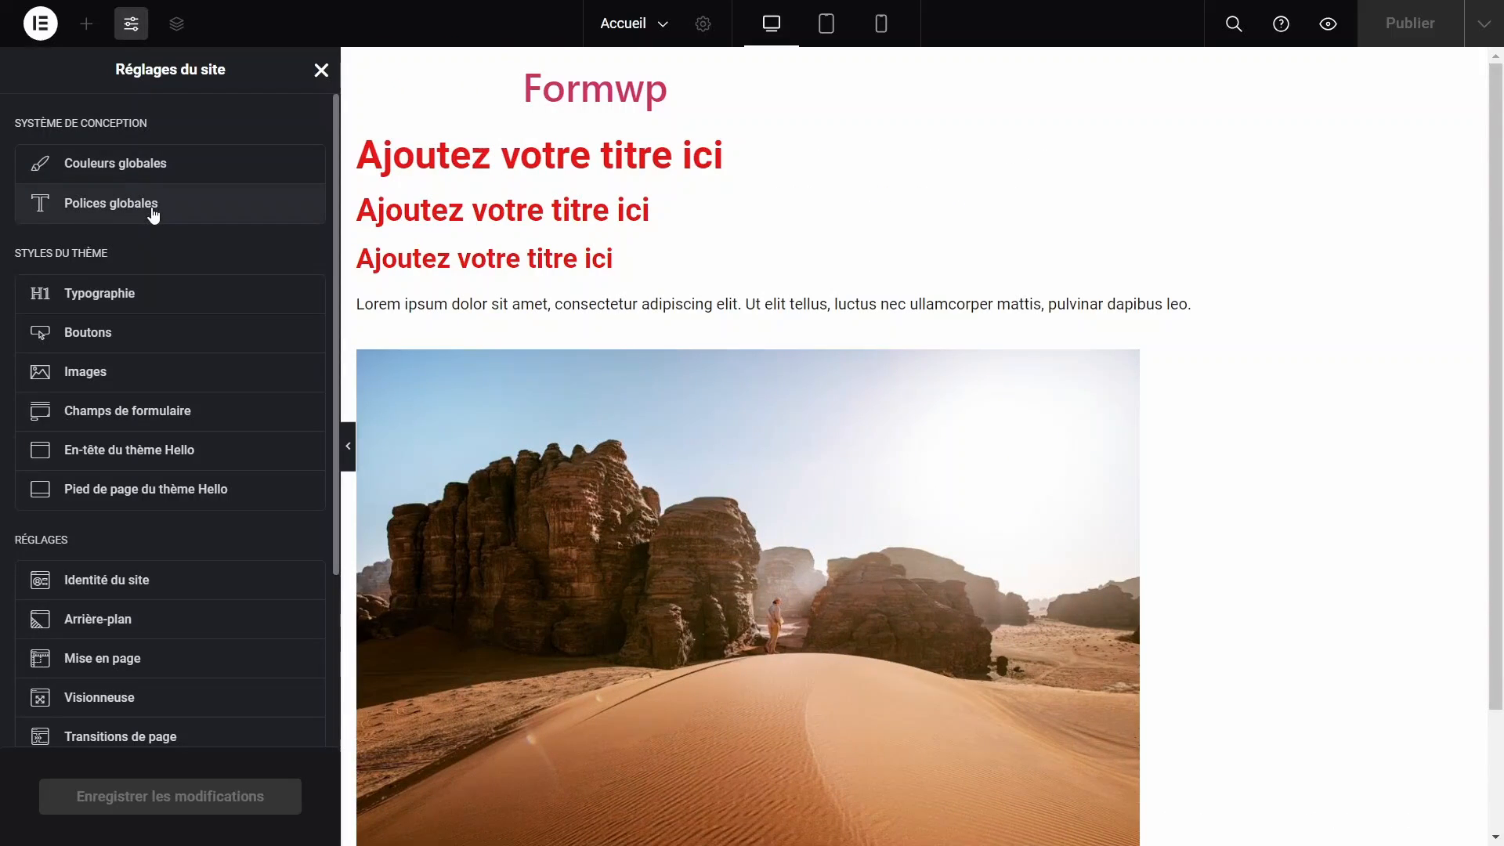
Open the global fonts and set the Principal font family to Unbounded.
click(152, 209)
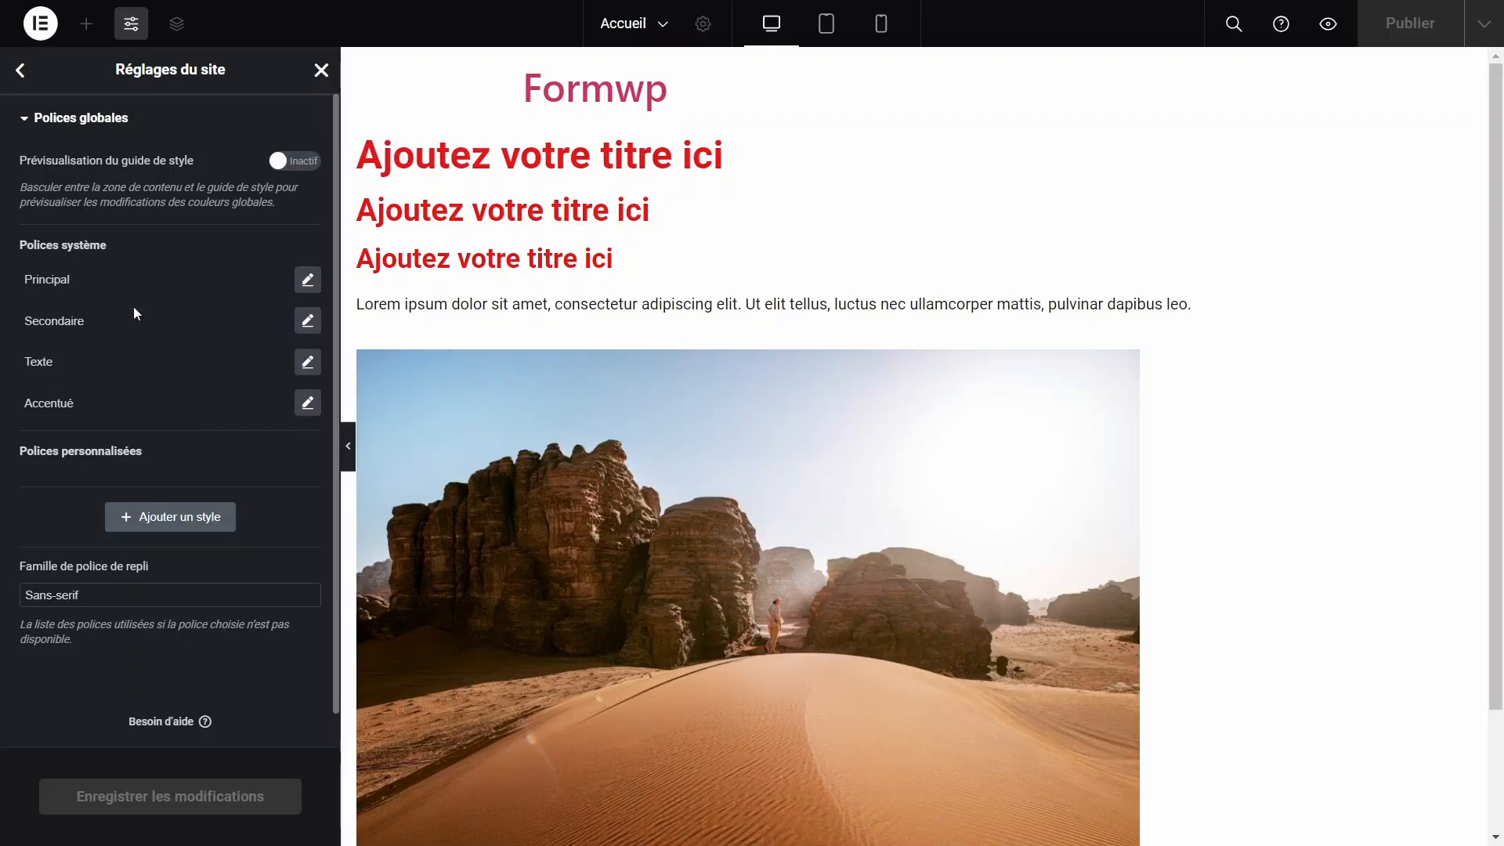
click(308, 280)
click(190, 368)
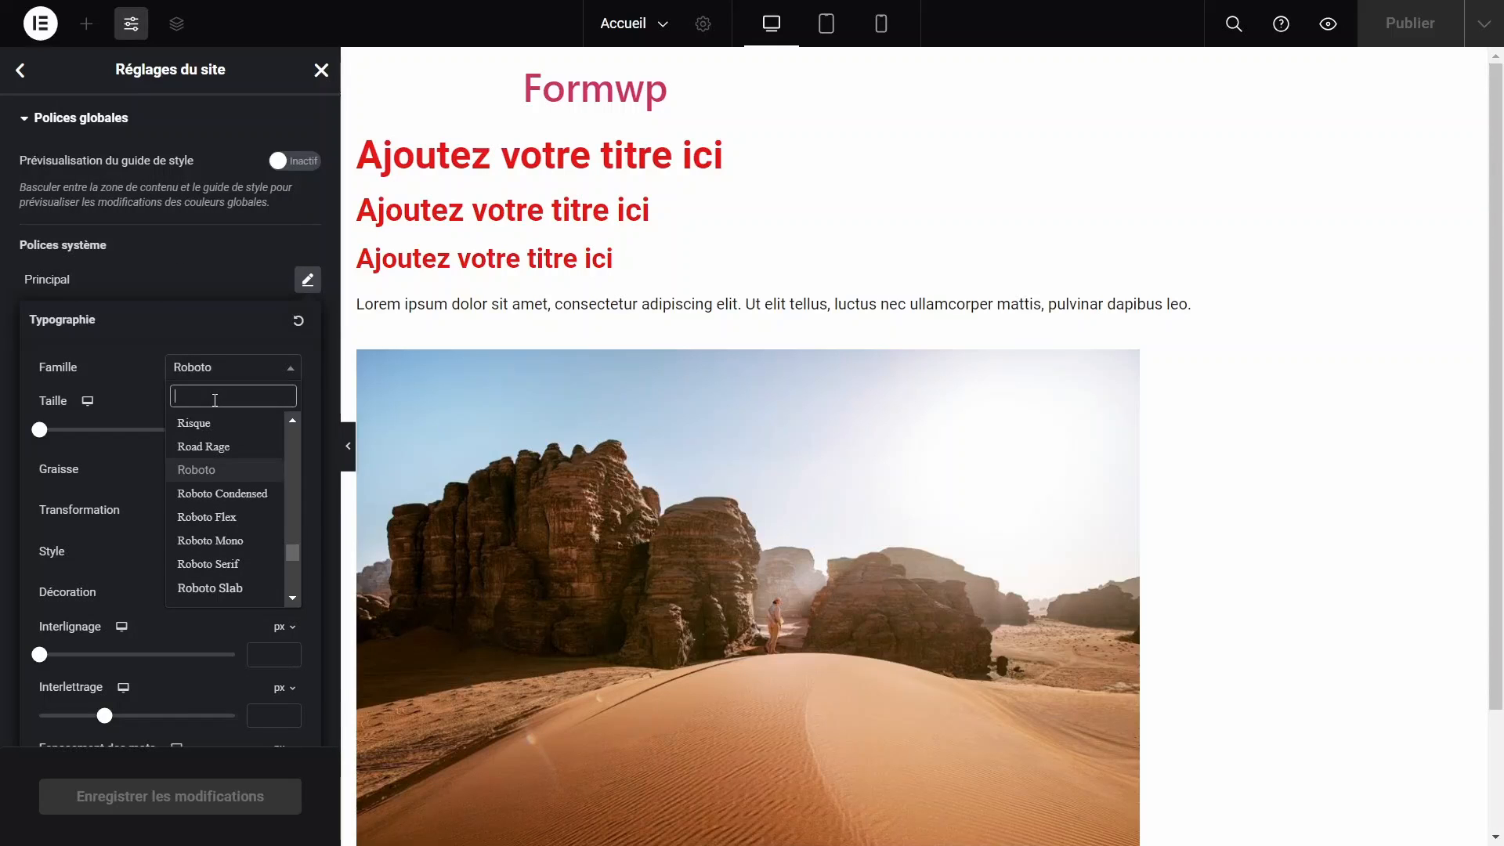
text(un)
click(238, 454)
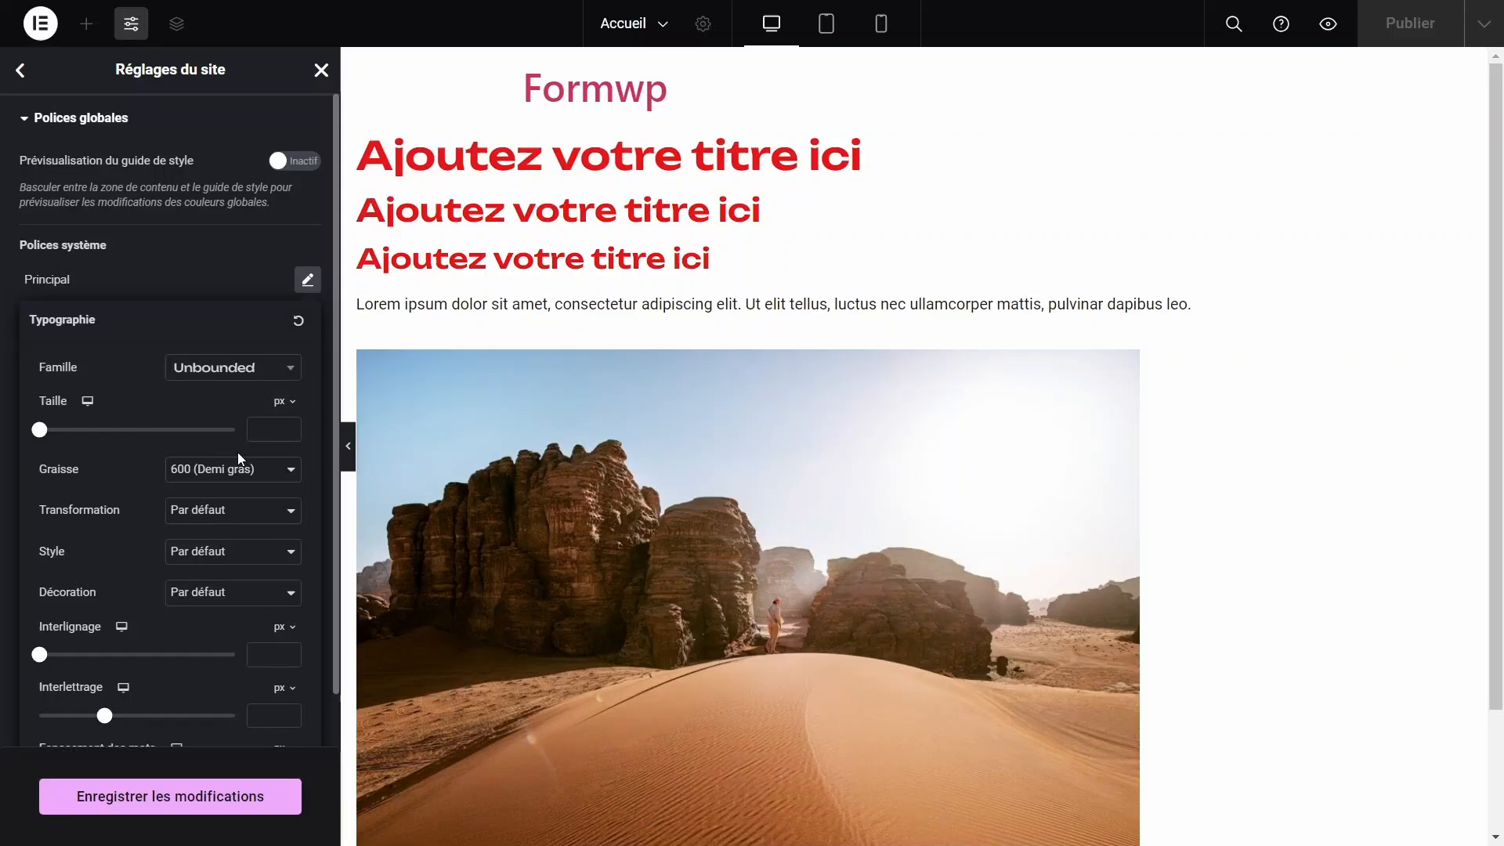
Set the Secondaire system font family to Space Grotesk and close its typography settings.
click(308, 321)
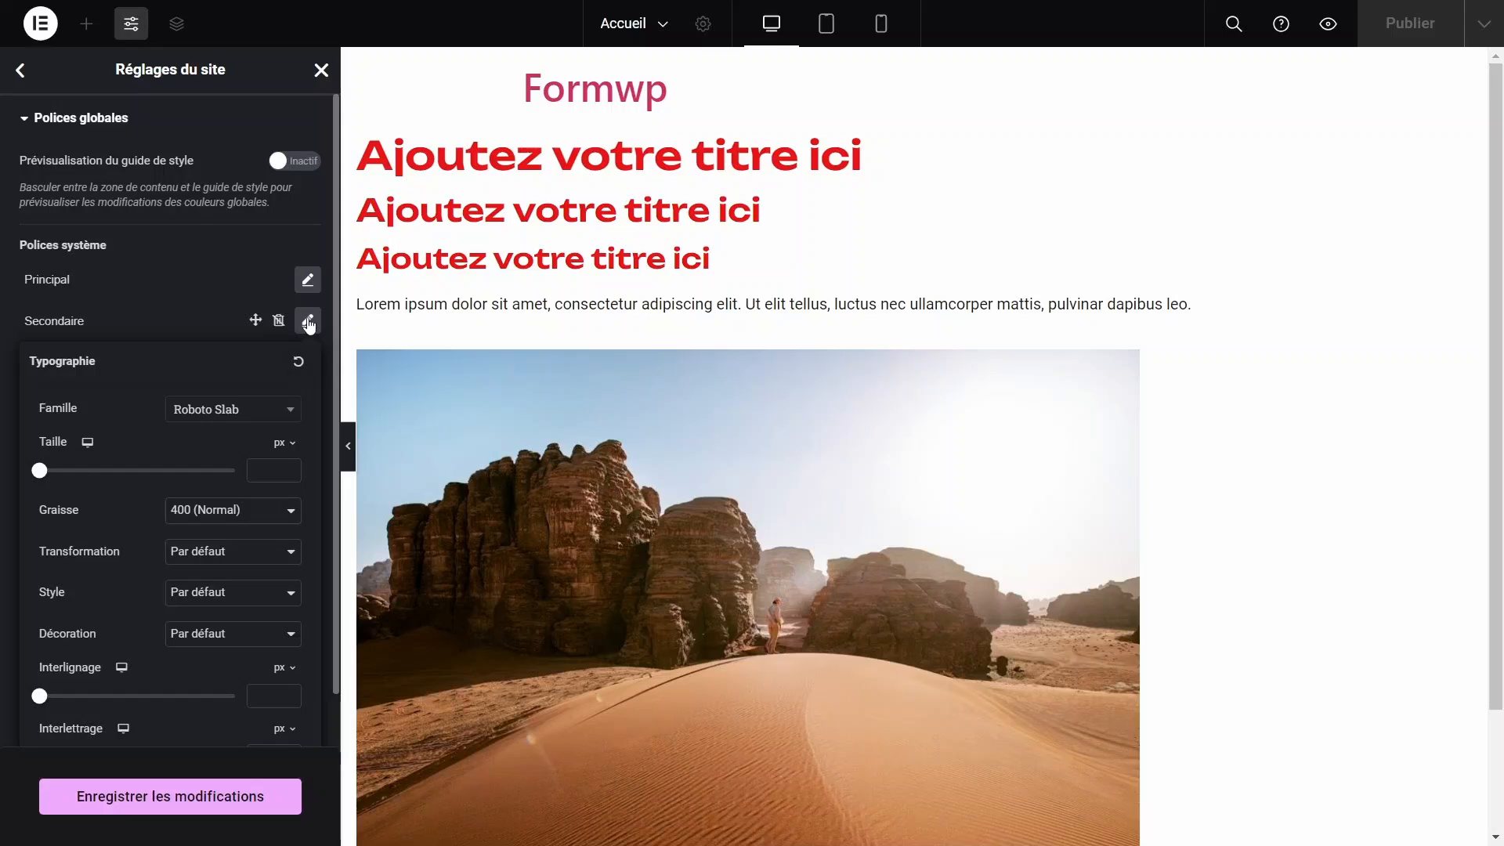
click(229, 409)
text(space)
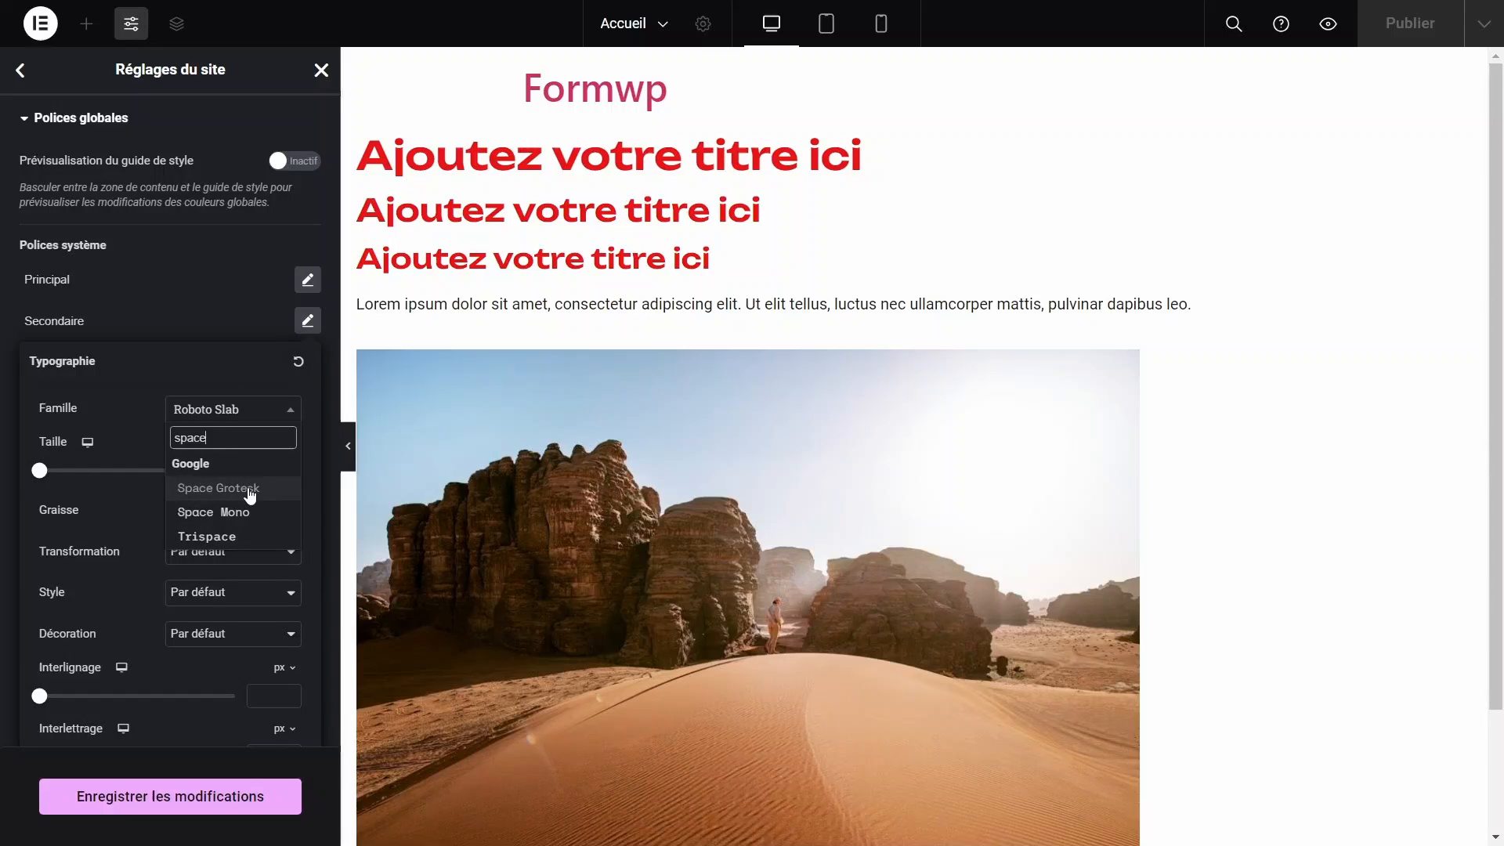
click(249, 490)
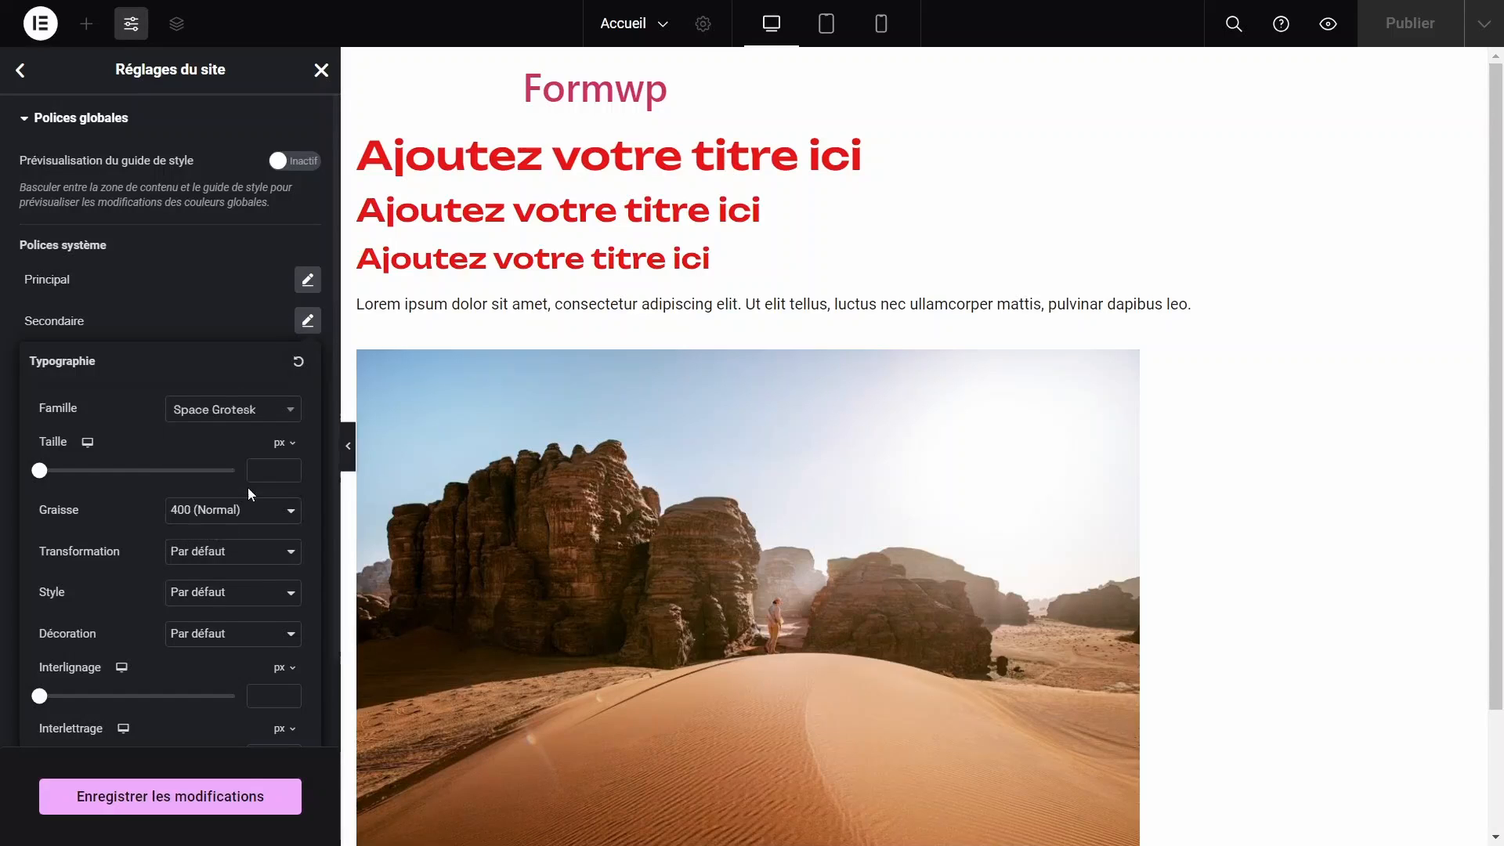
click(247, 413)
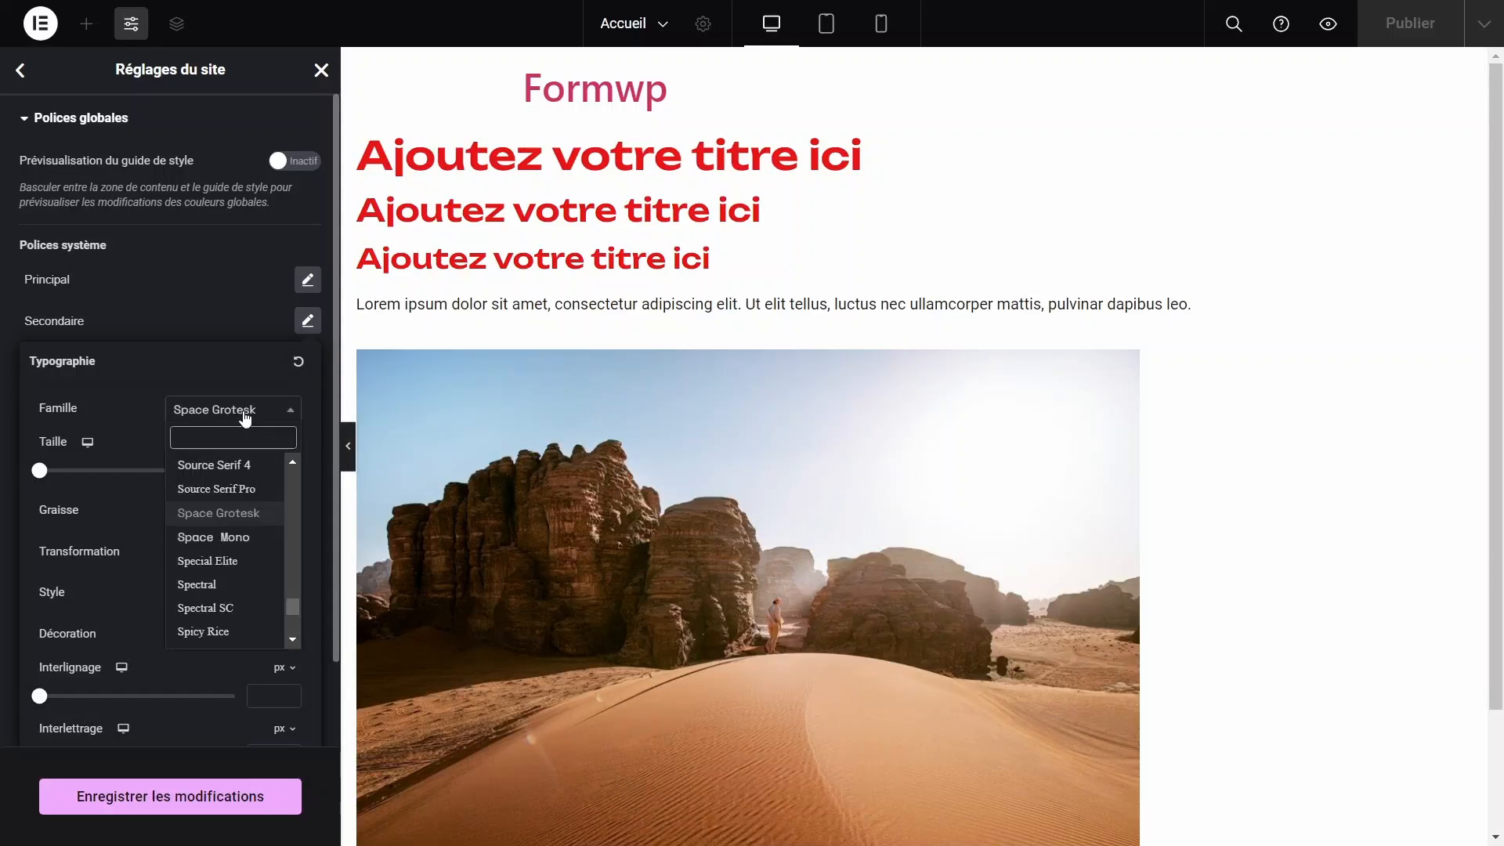
click(202, 321)
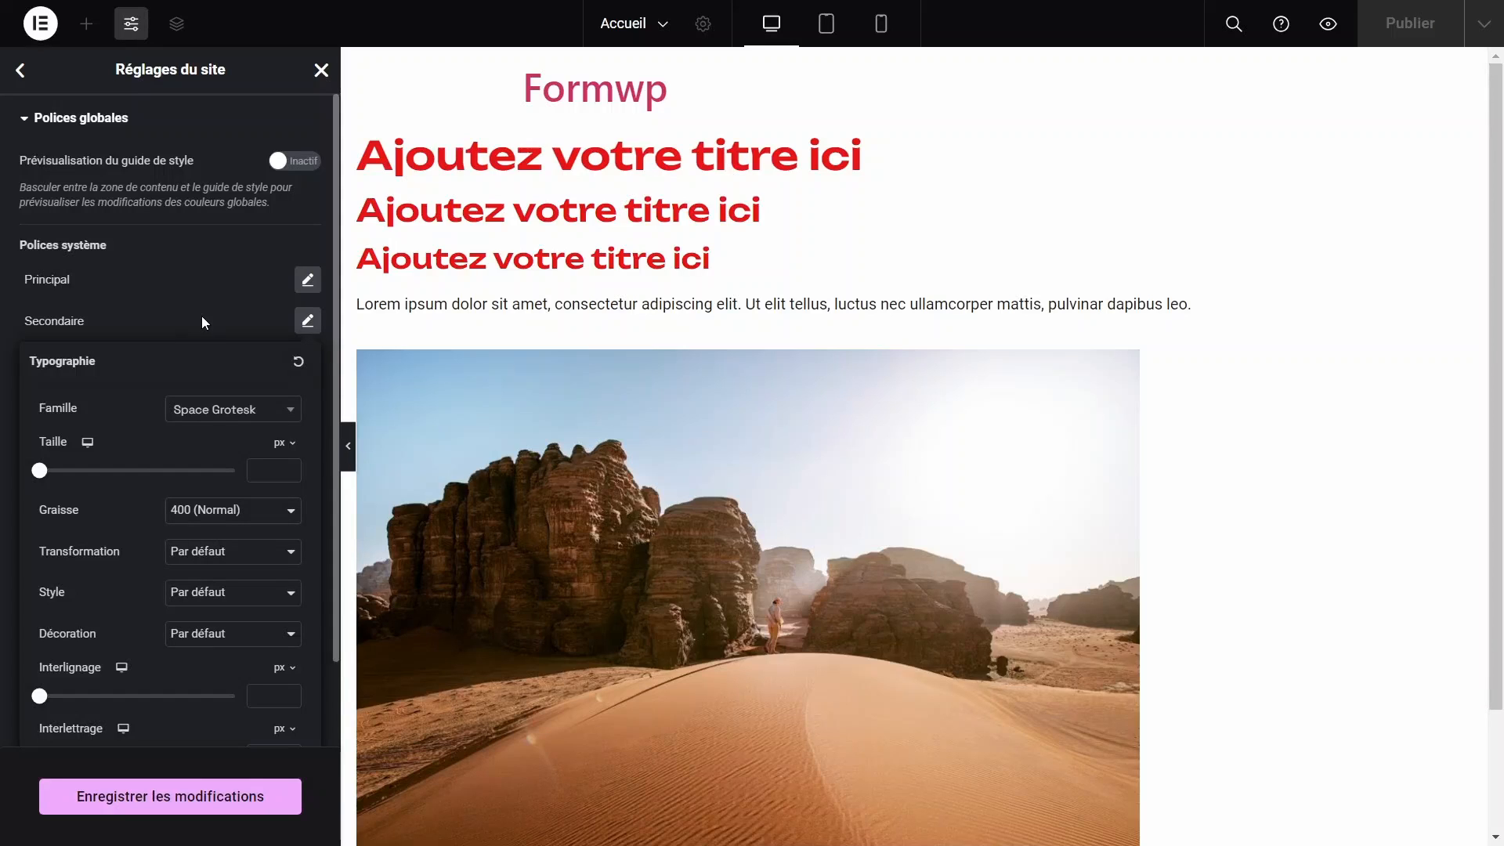
click(200, 317)
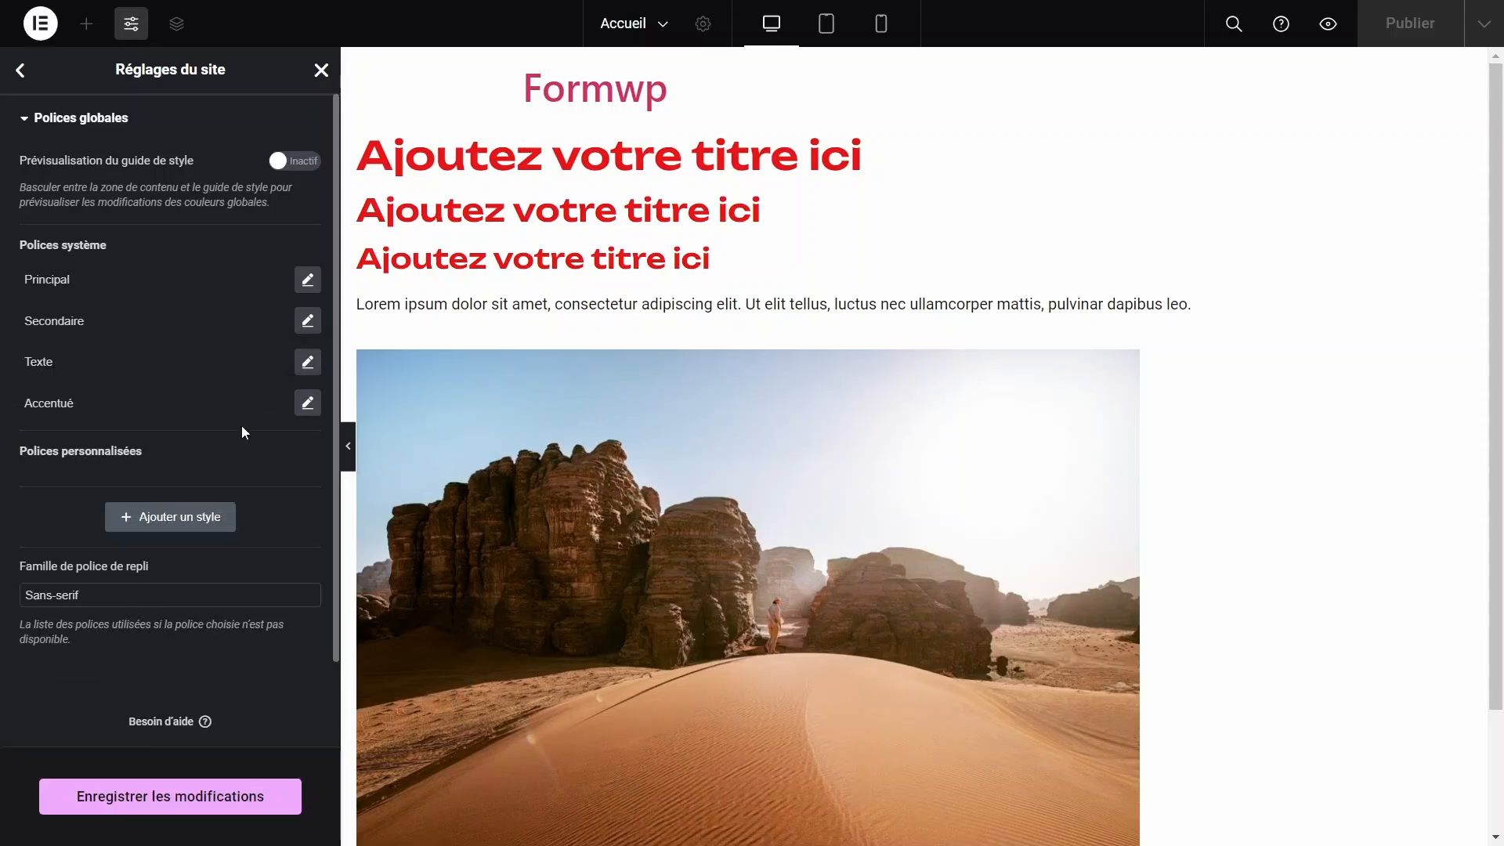
Set the Texte system font family to Sora and close its typography settings.
click(308, 362)
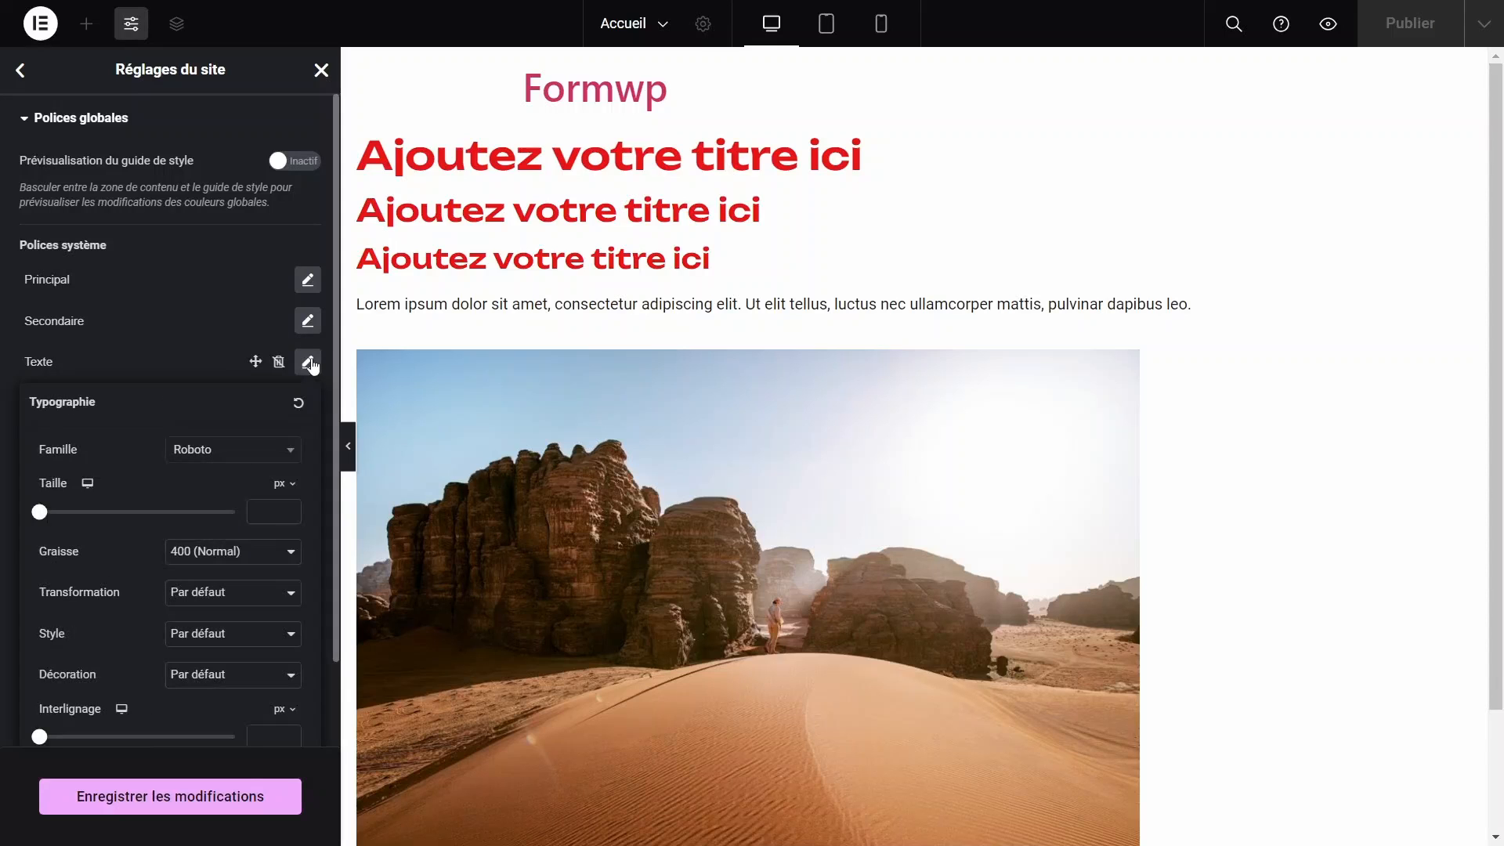
click(200, 454)
text(Sora)
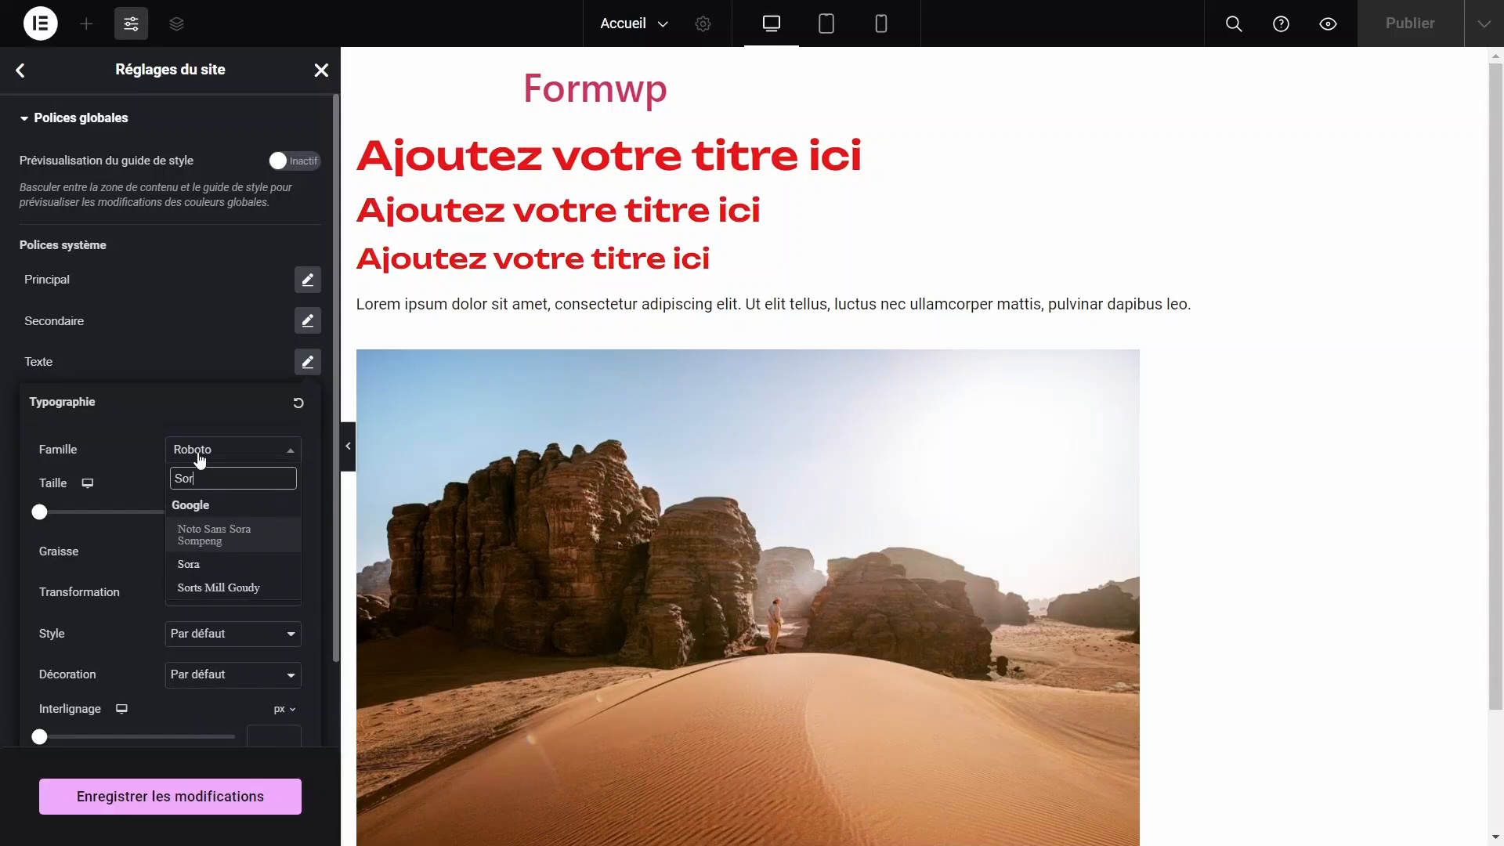
click(205, 562)
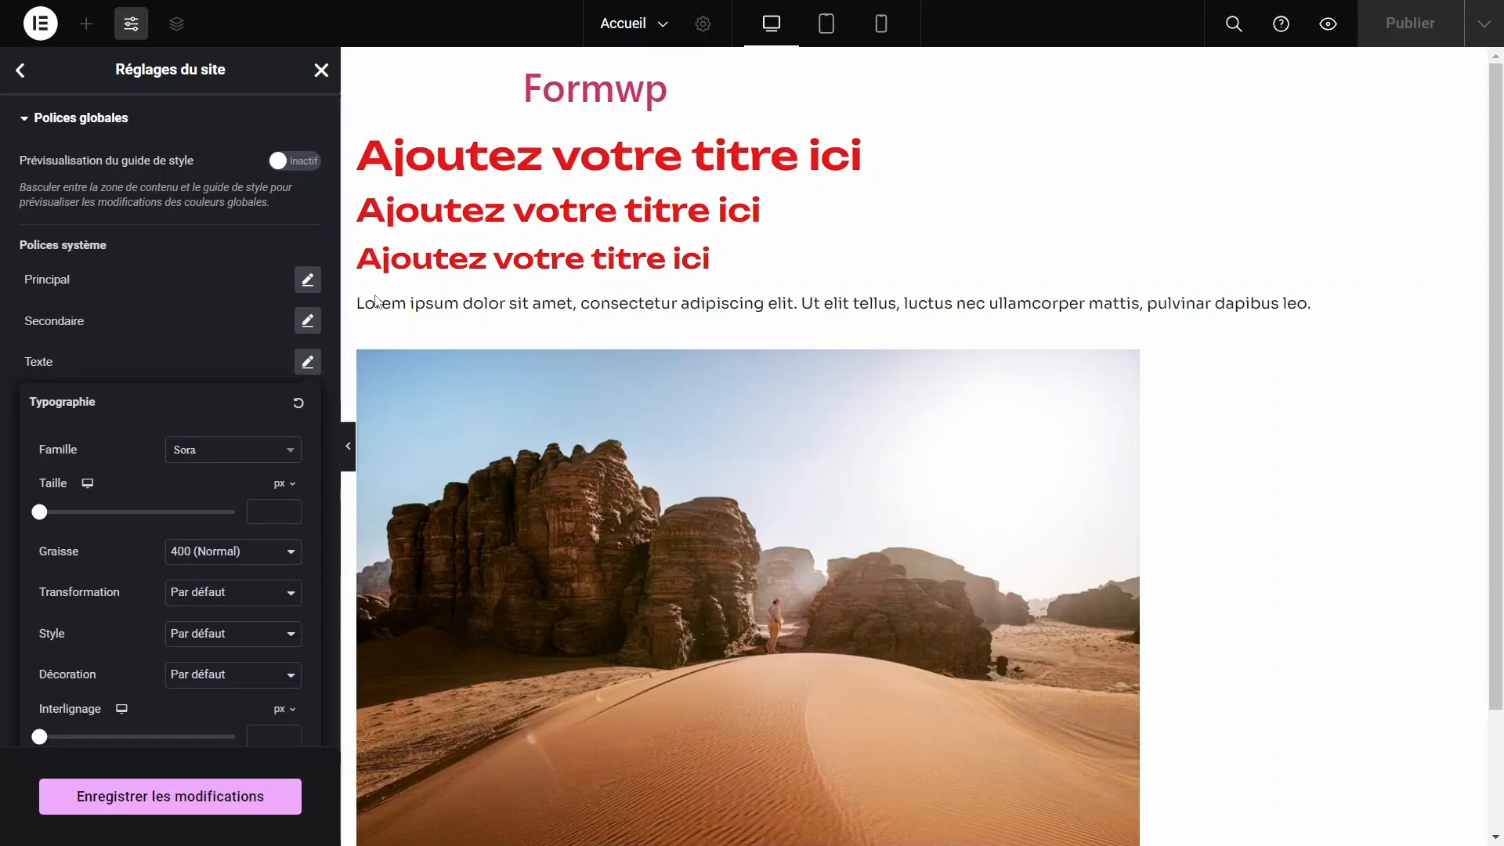
click(199, 356)
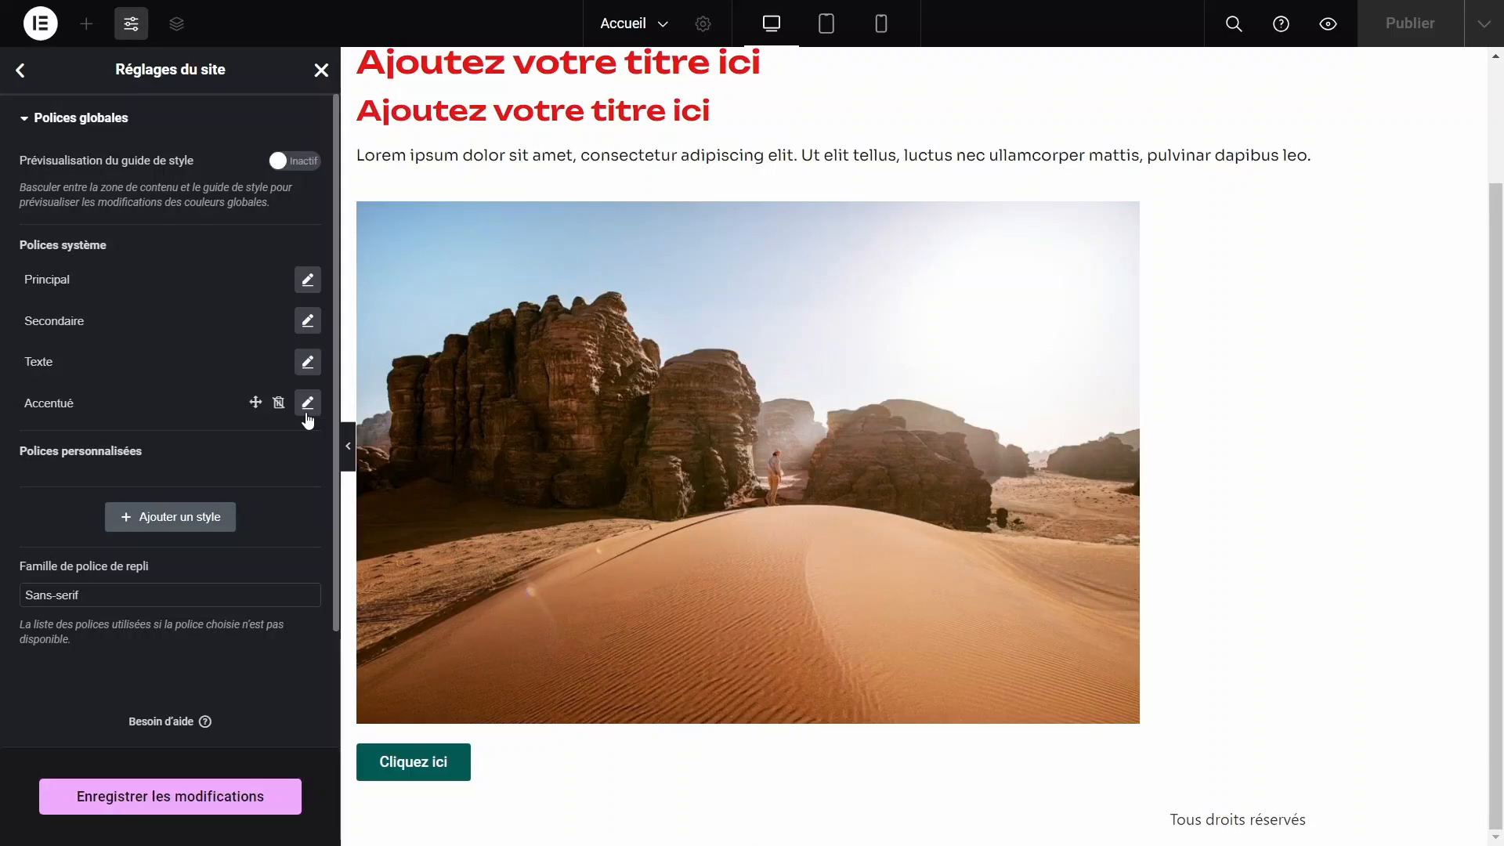
Set the Accentué system font family to Sora and save the site settings changes.
click(307, 403)
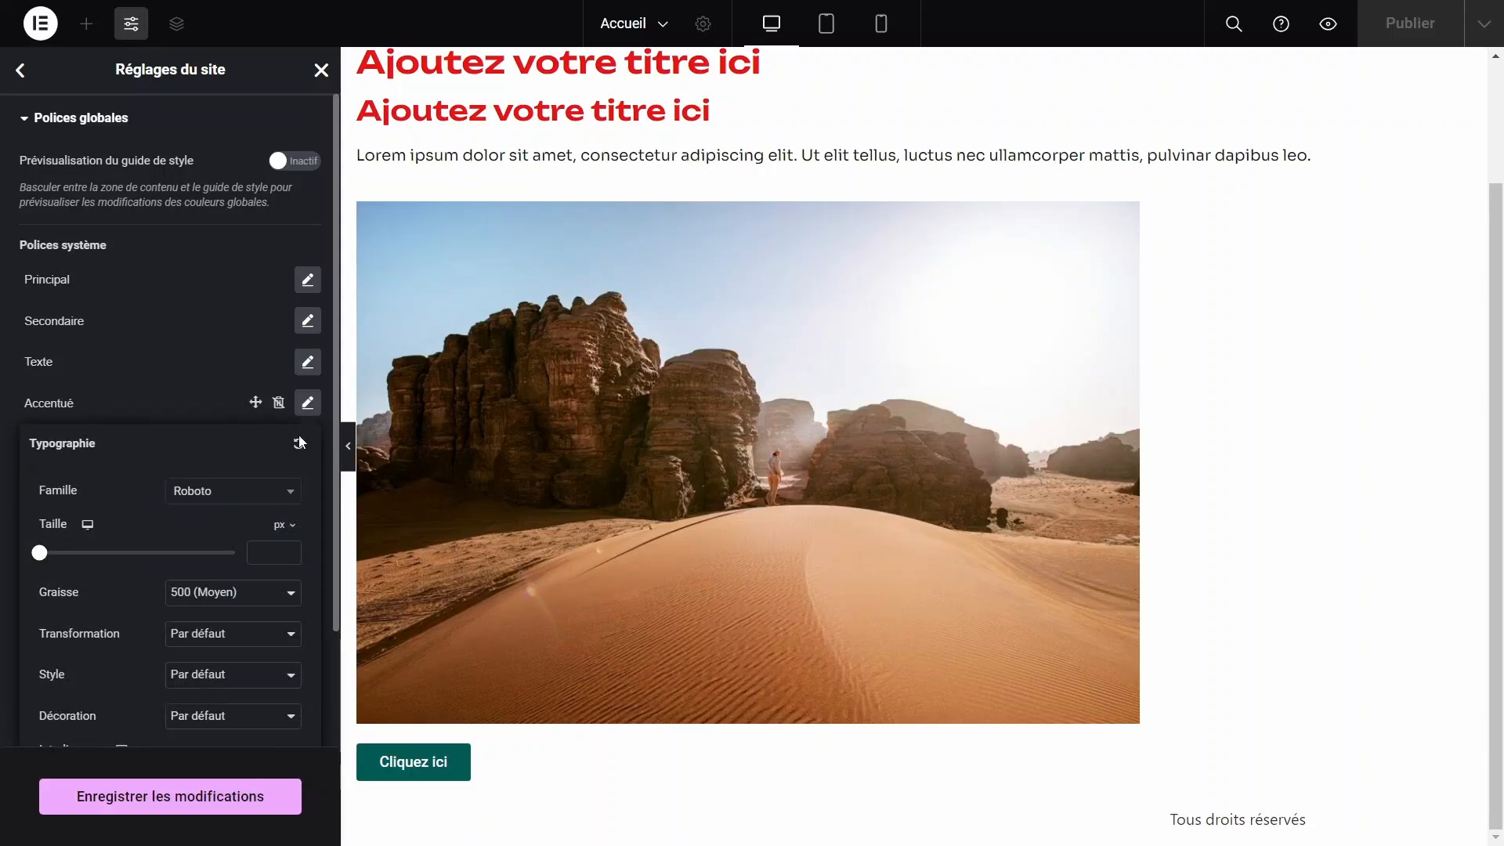
click(252, 498)
text(sora)
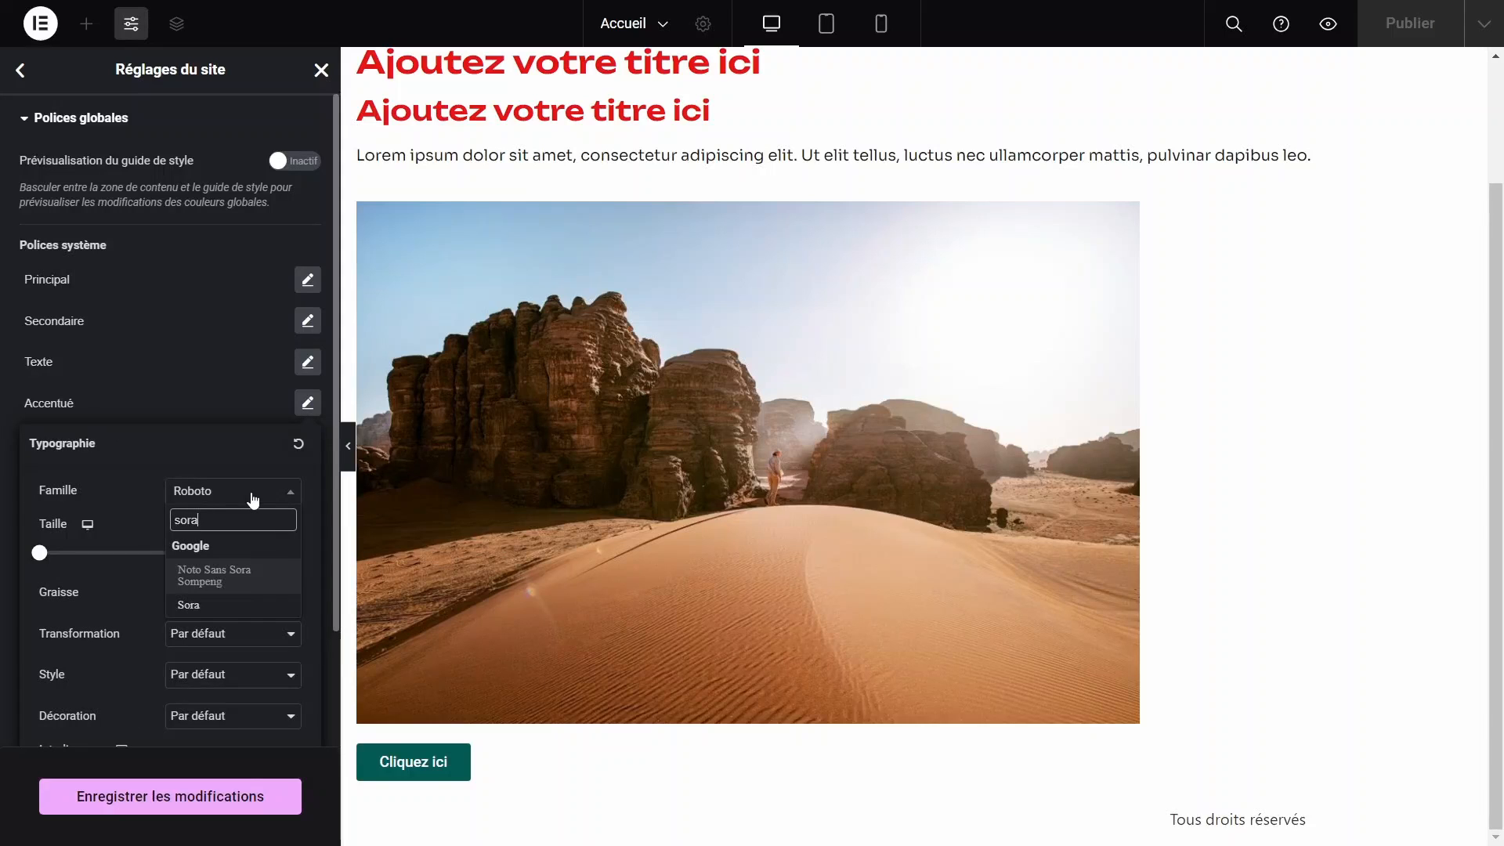
click(223, 604)
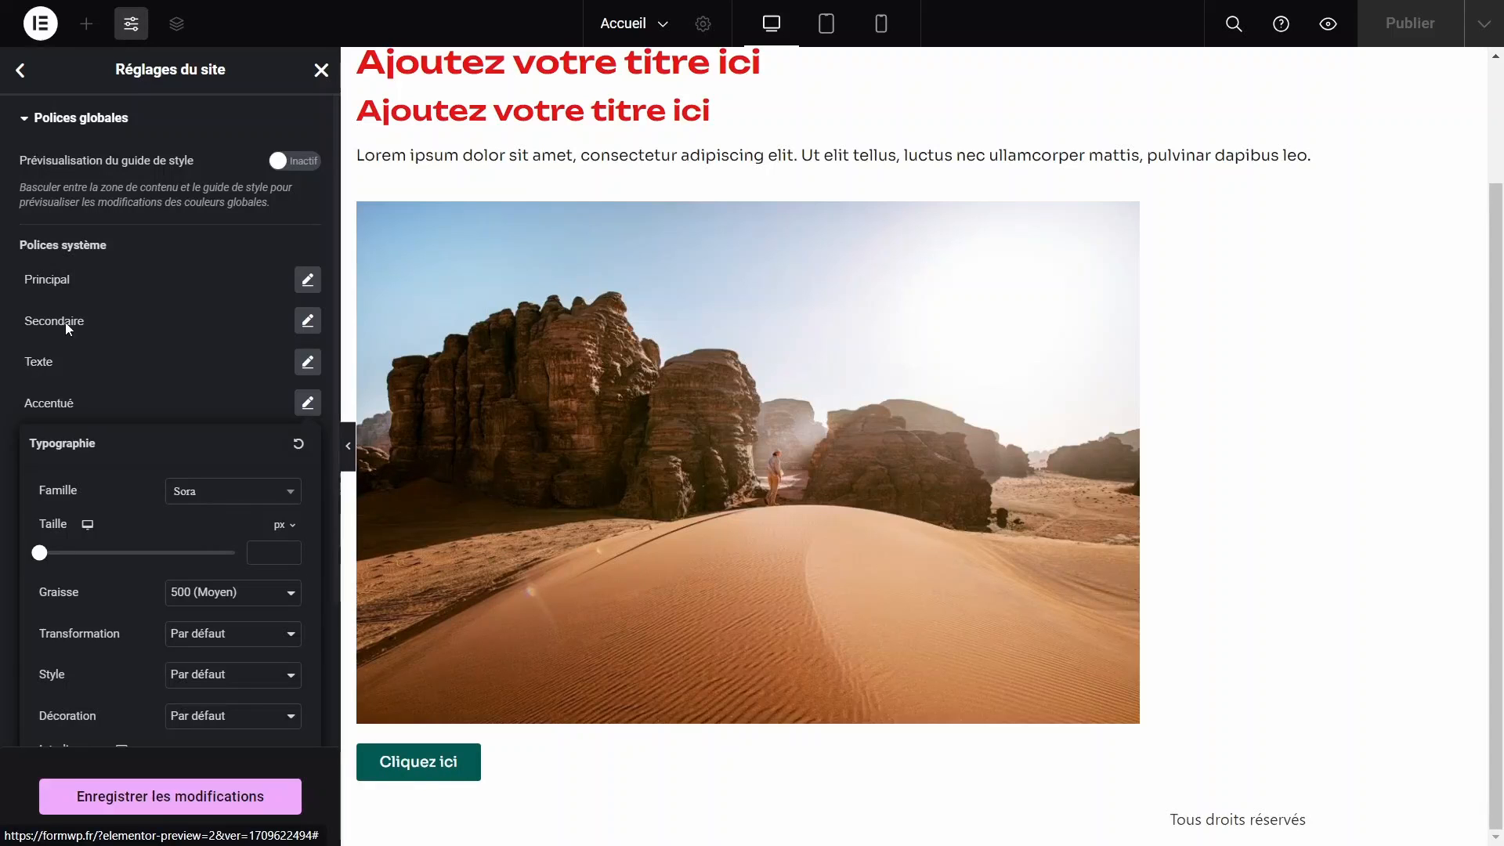
click(168, 407)
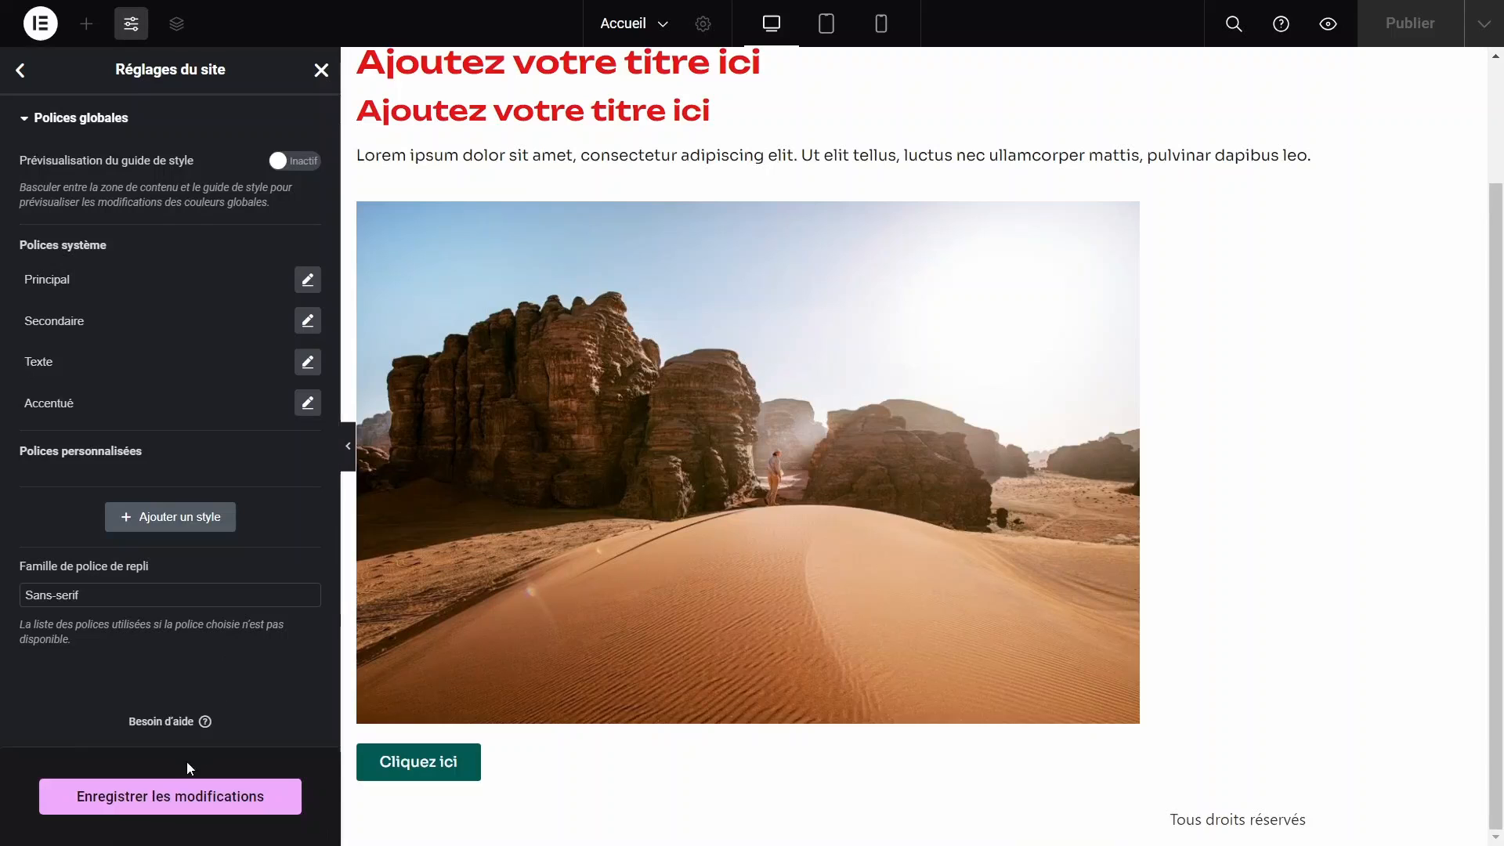
click(156, 805)
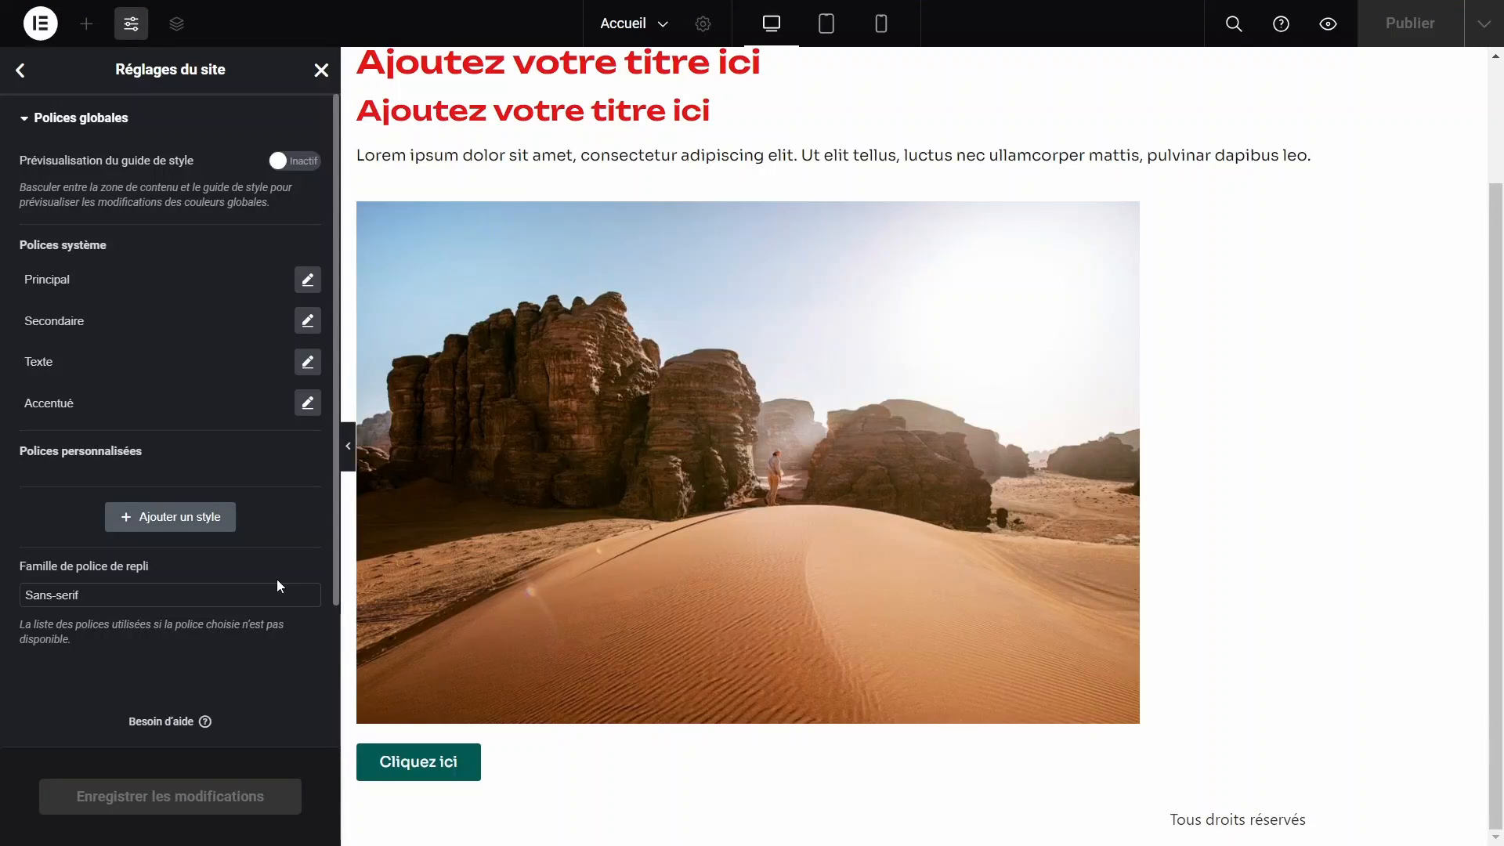
Open the theme style typography settings and set the body (Corps) font size to 16 px for desktop.
click(21, 71)
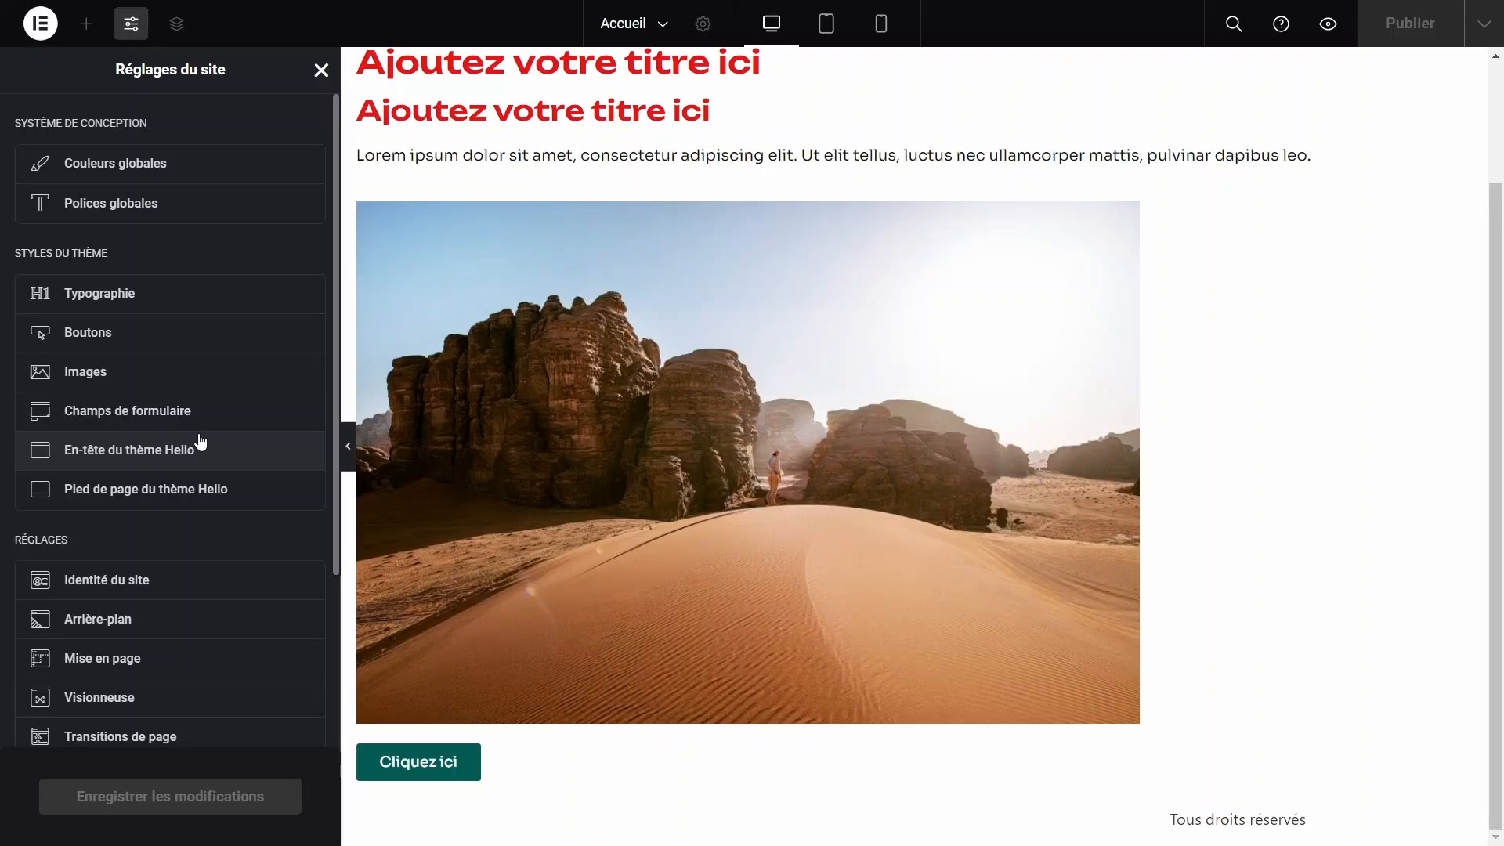
click(100, 301)
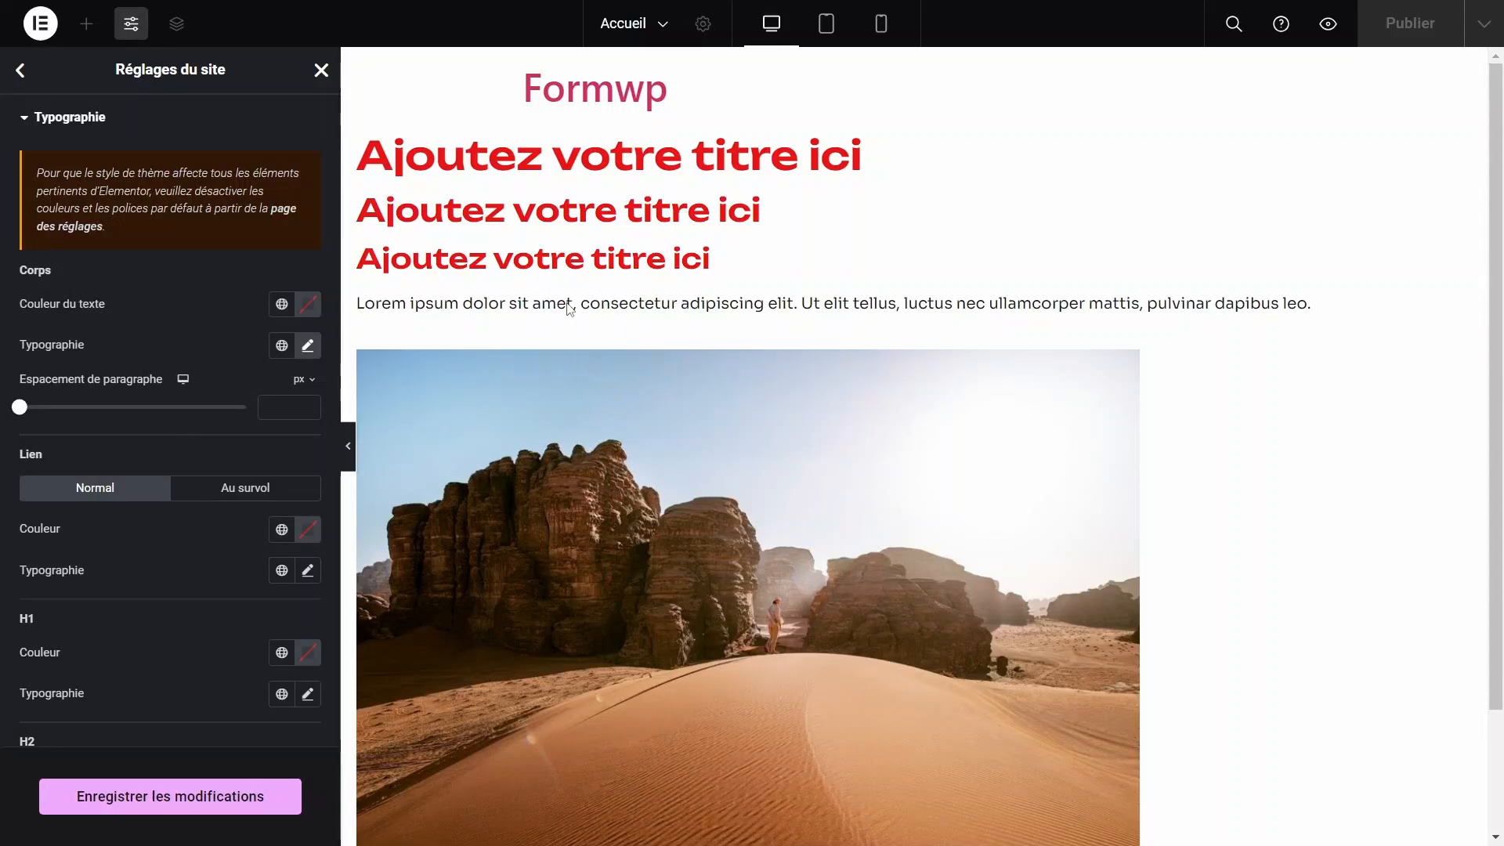
click(309, 346)
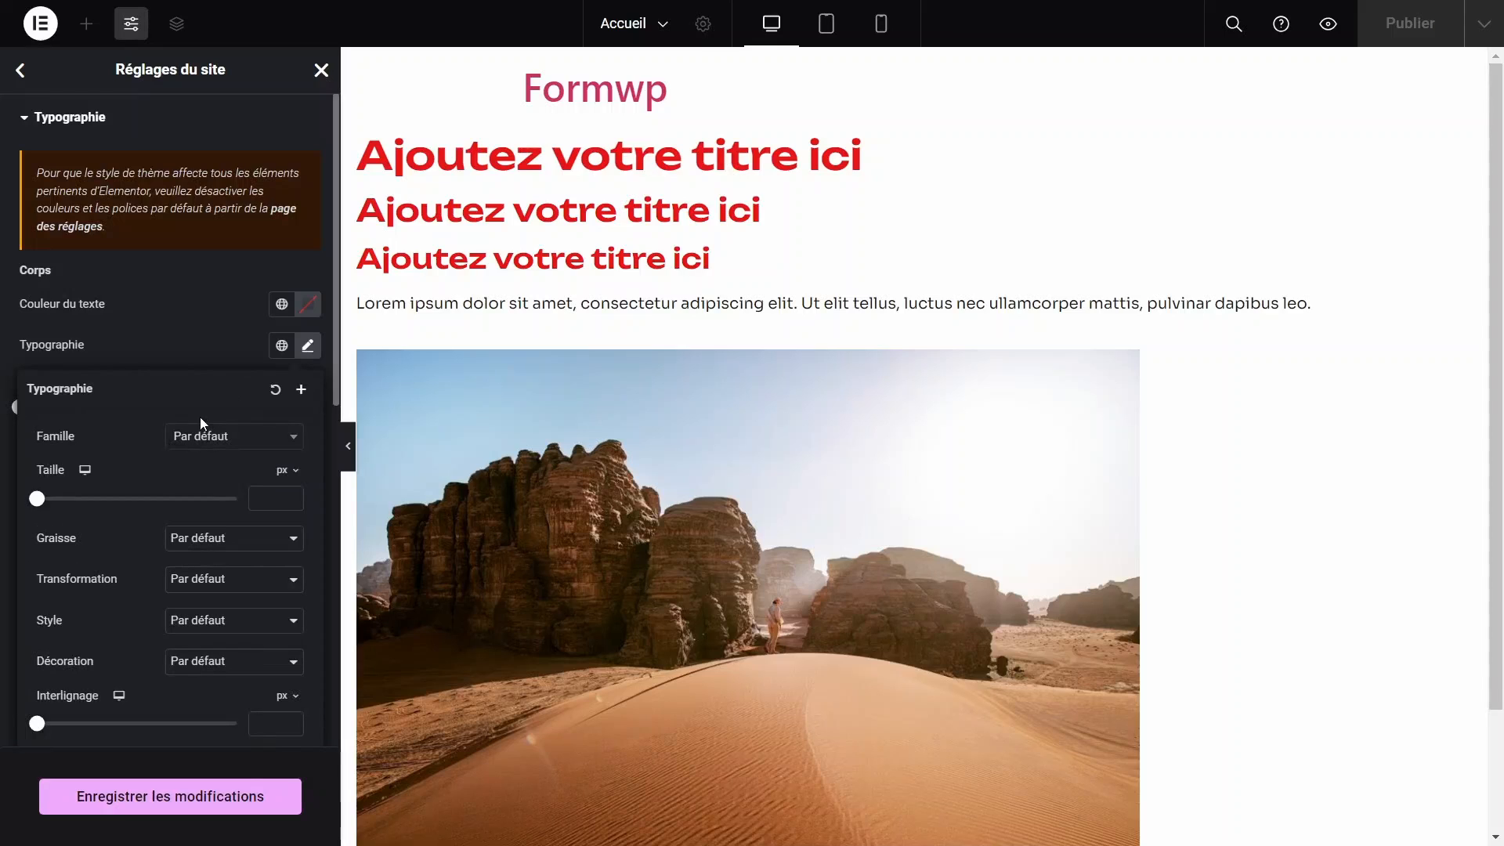
click(282, 496)
text(15)
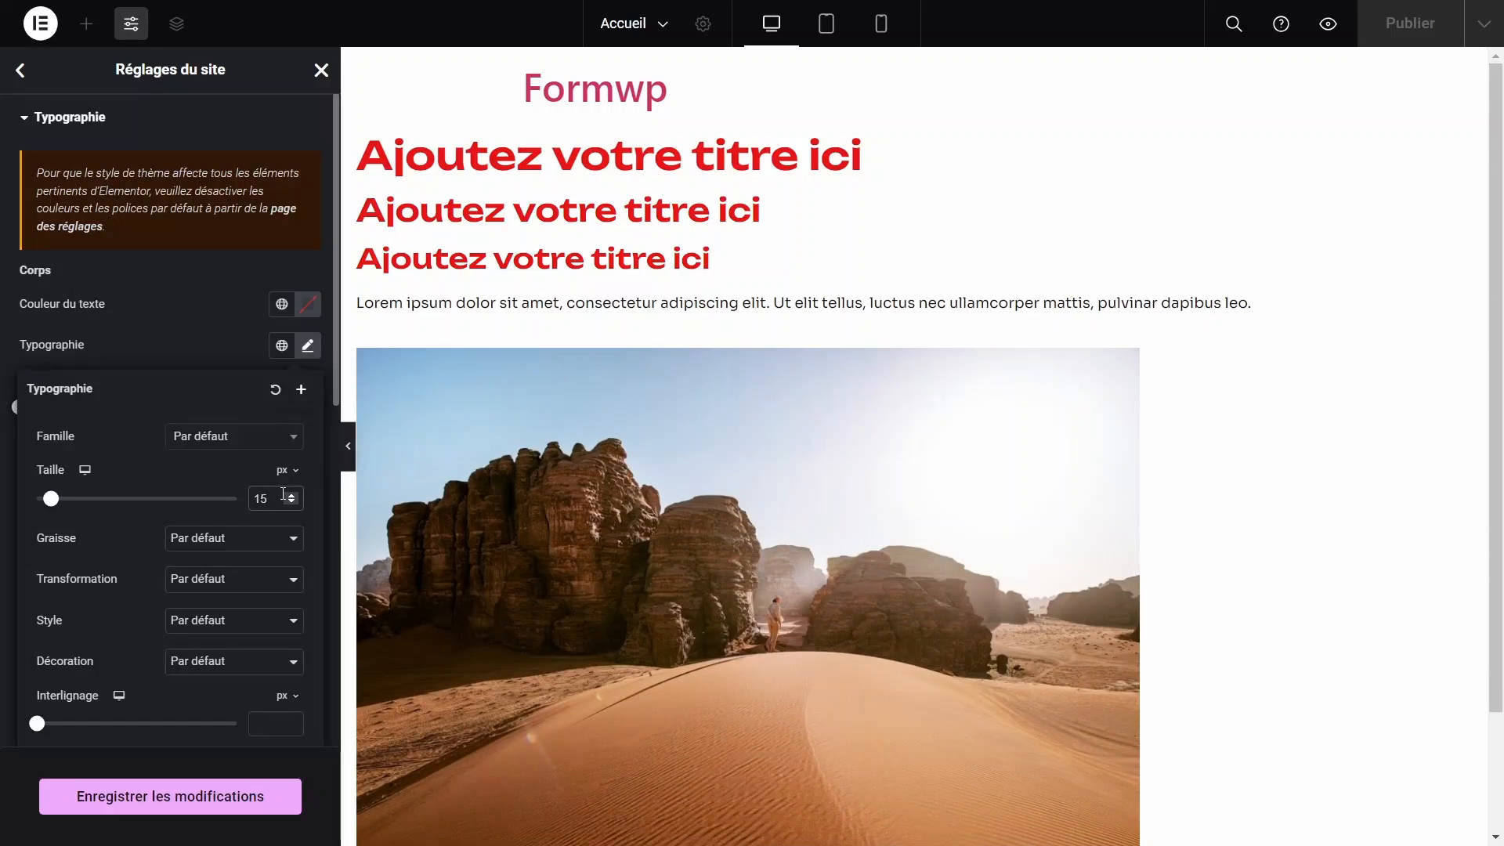
key(Up)
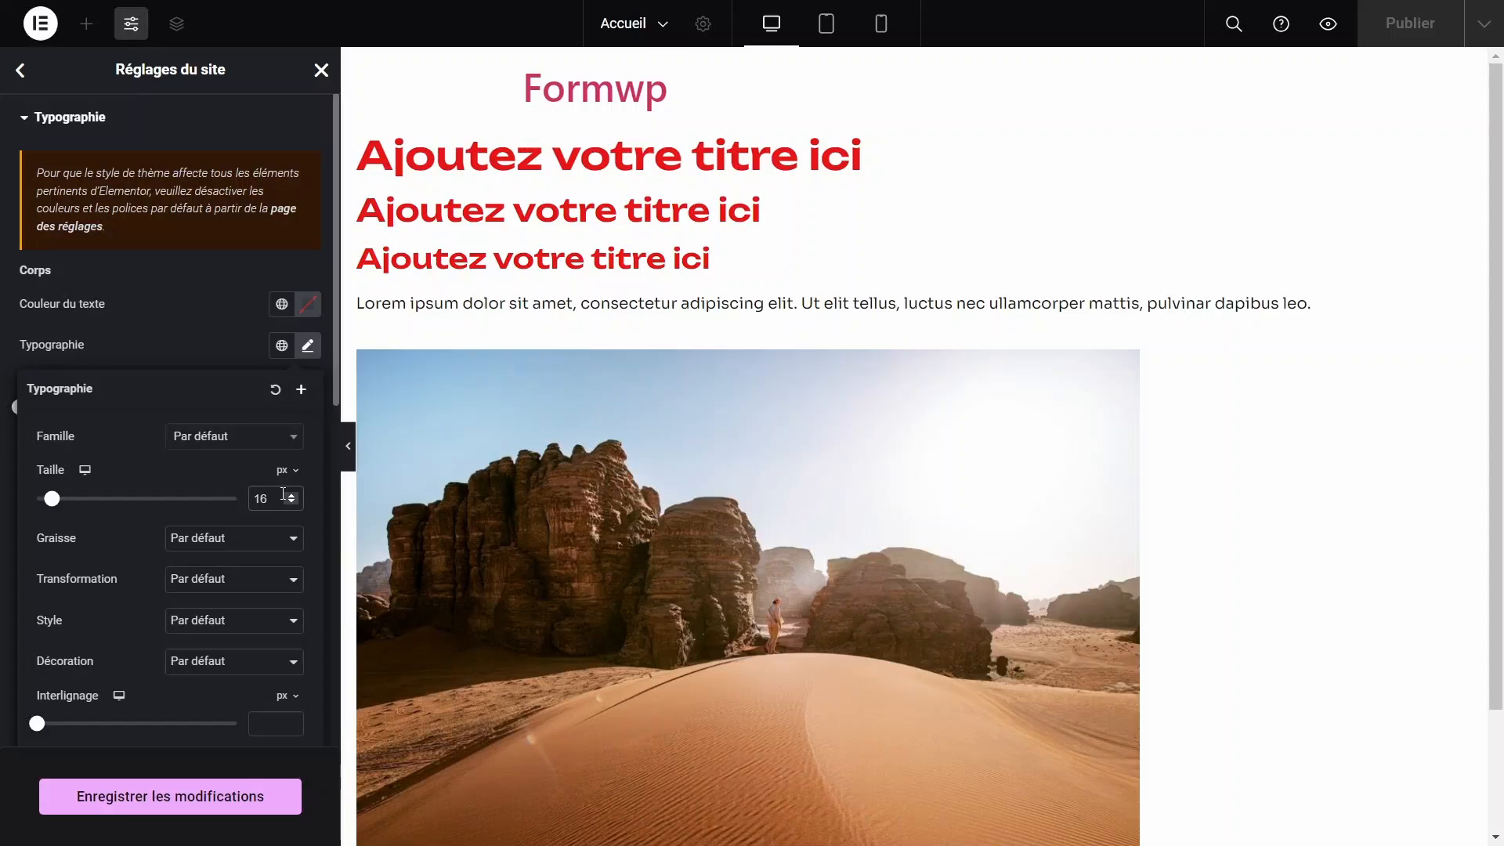
Set the body font size to 15 px for tablet and 14 px for mobile, and close its typography settings.
click(86, 470)
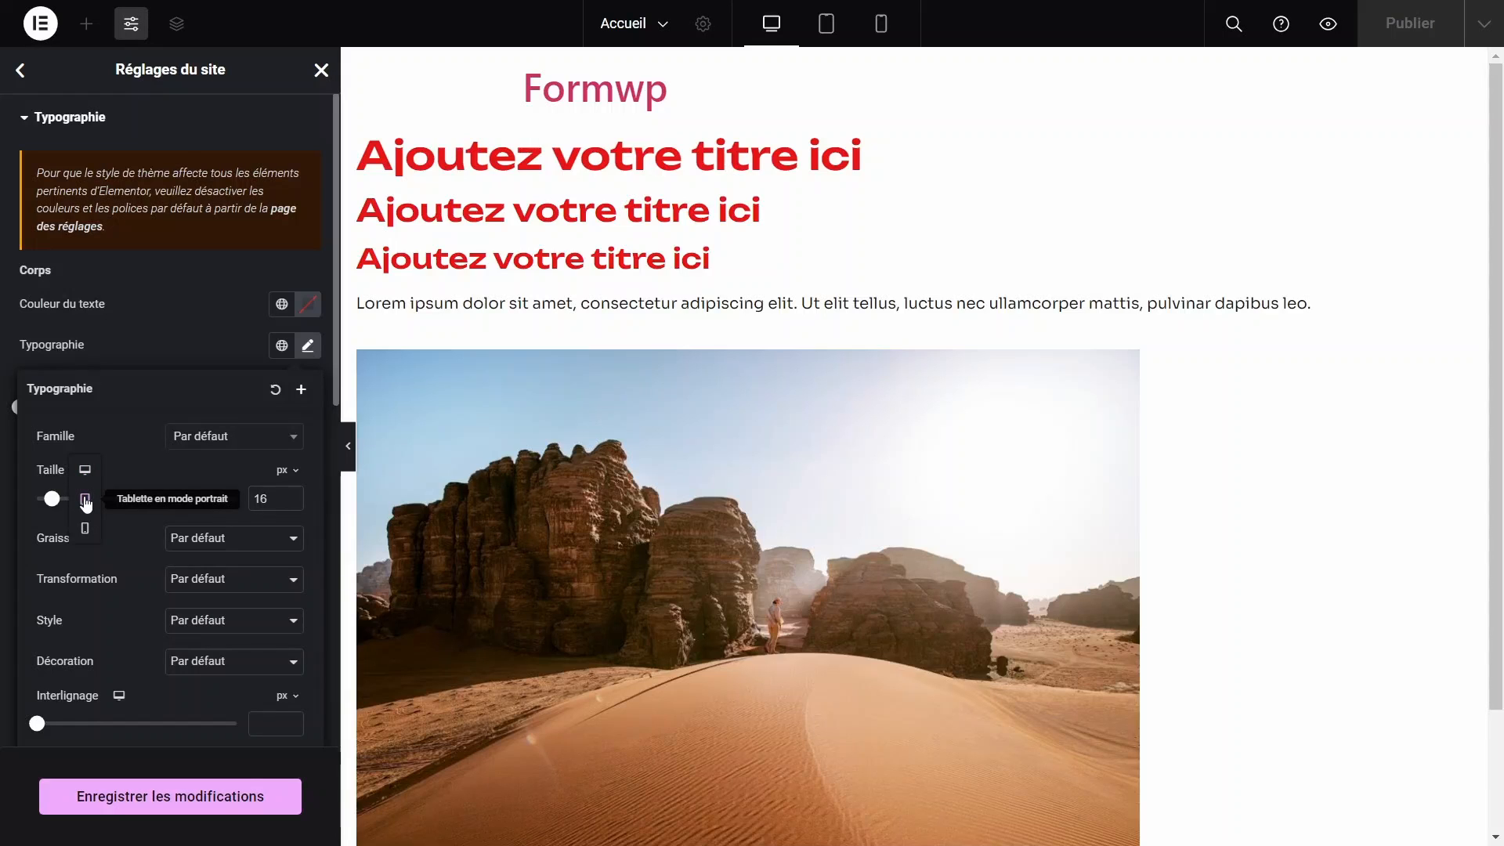
click(86, 501)
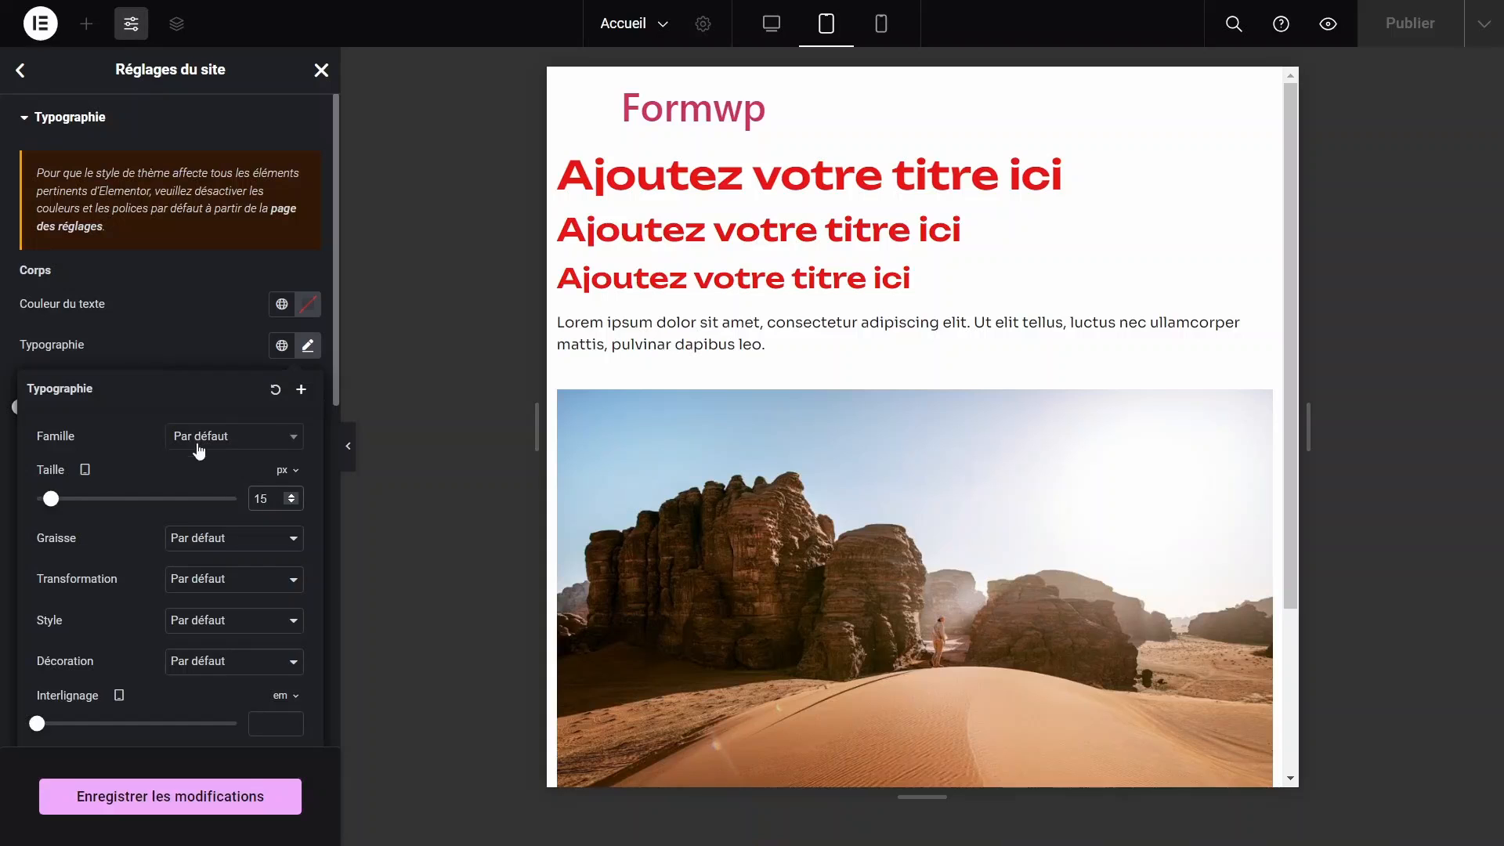
click(85, 470)
click(86, 530)
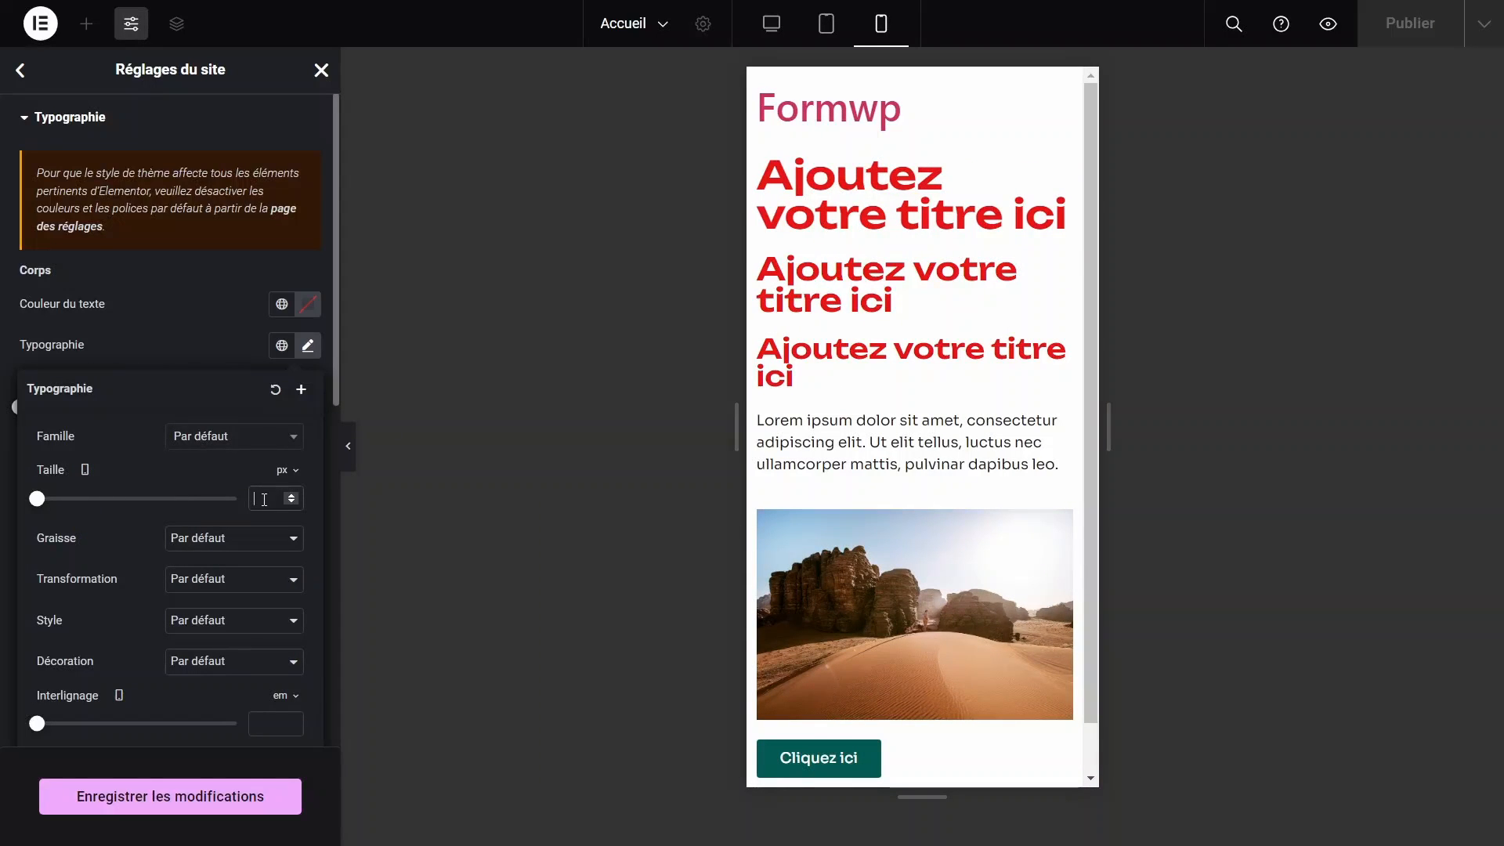
text(14)
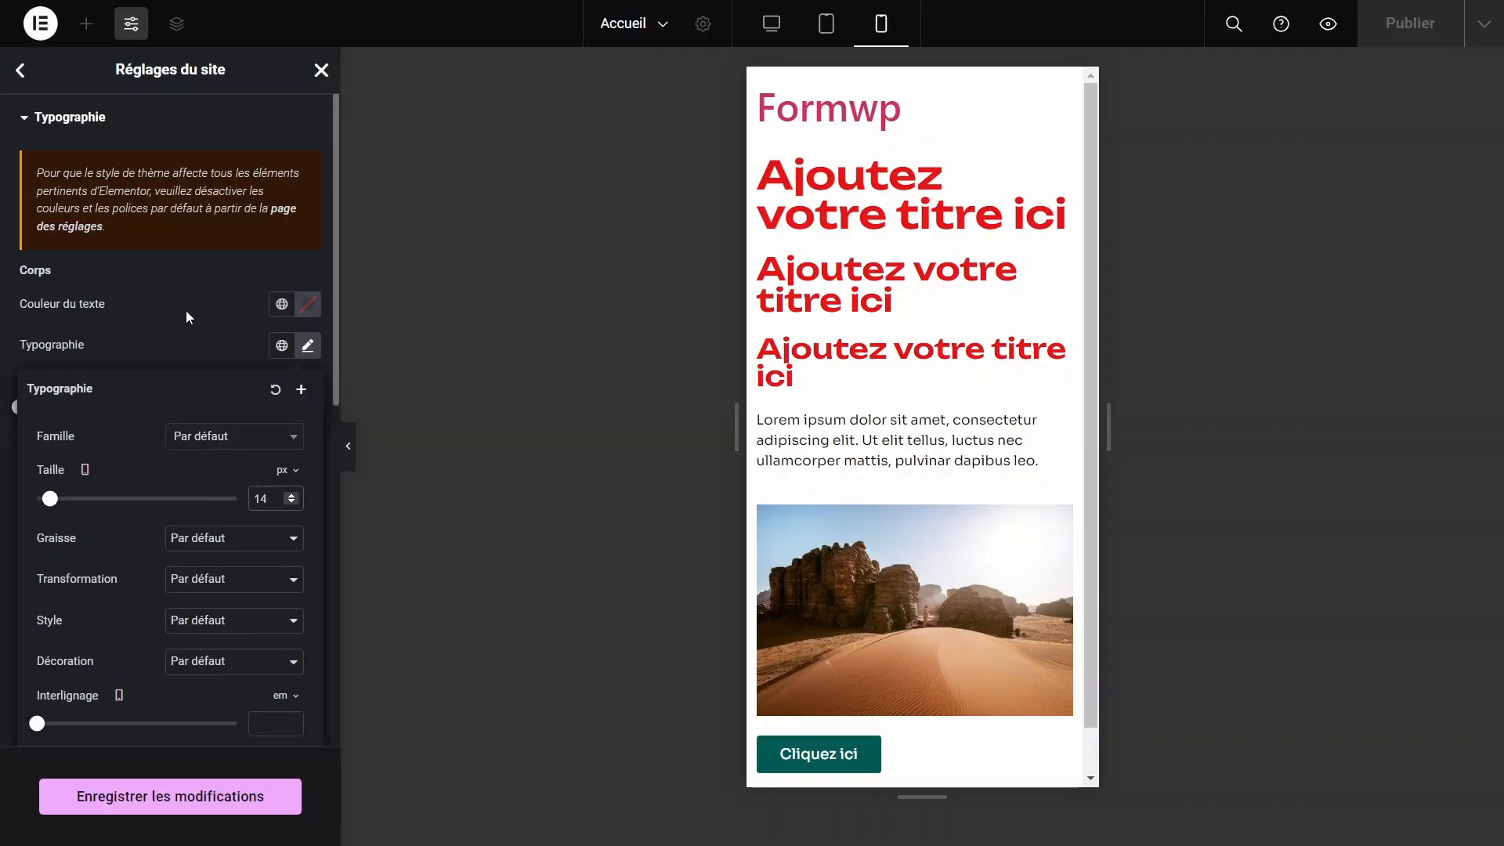
click(208, 354)
Switch the preview back to desktop and set the H1 font size to 46 px.
scroll(158, 650, down, 4)
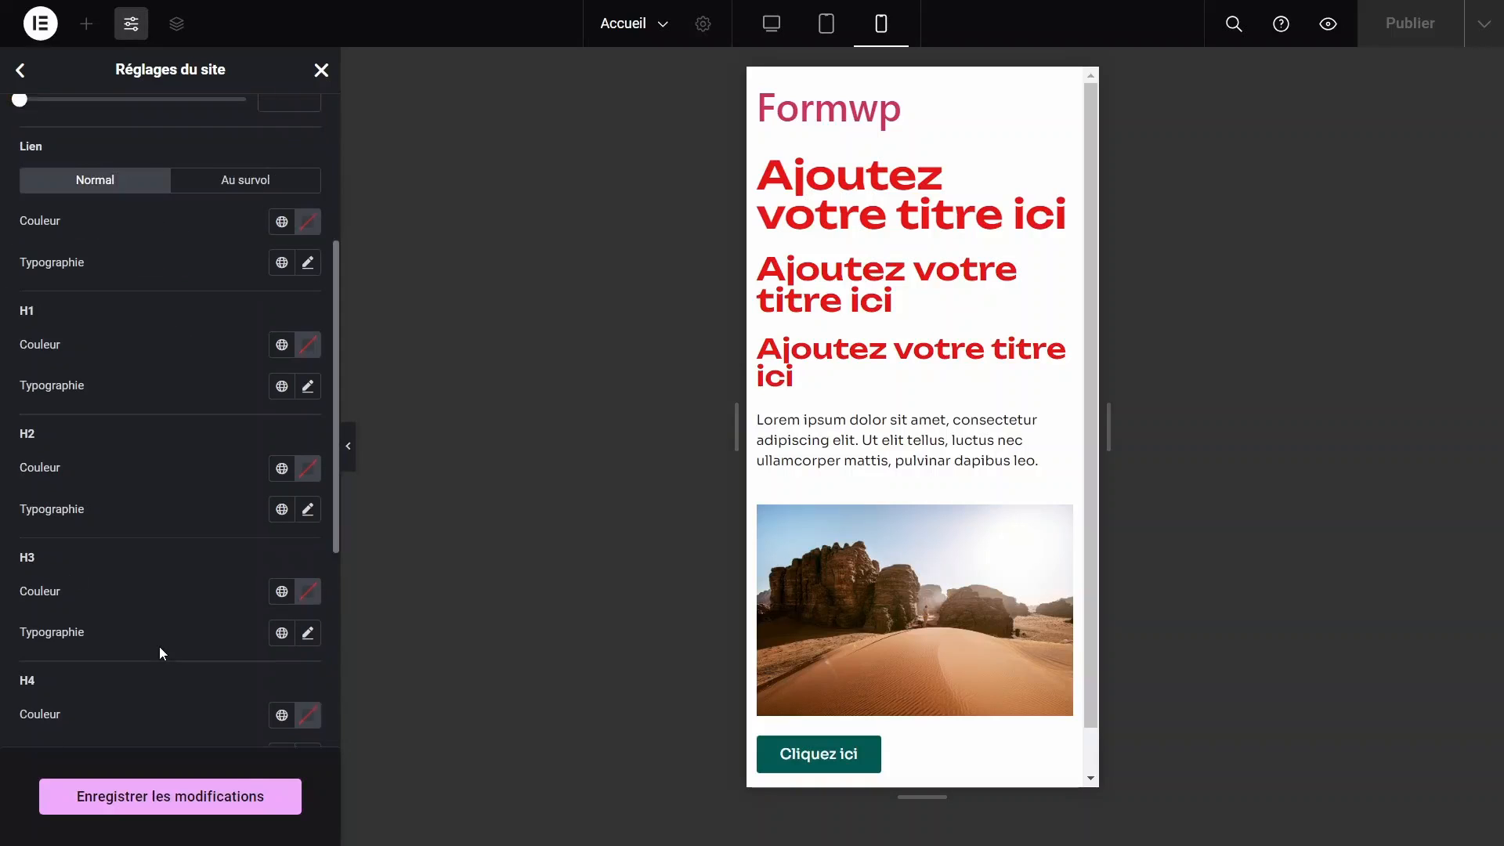
scroll(158, 650, up, 1)
scroll(230, 269, up, 1)
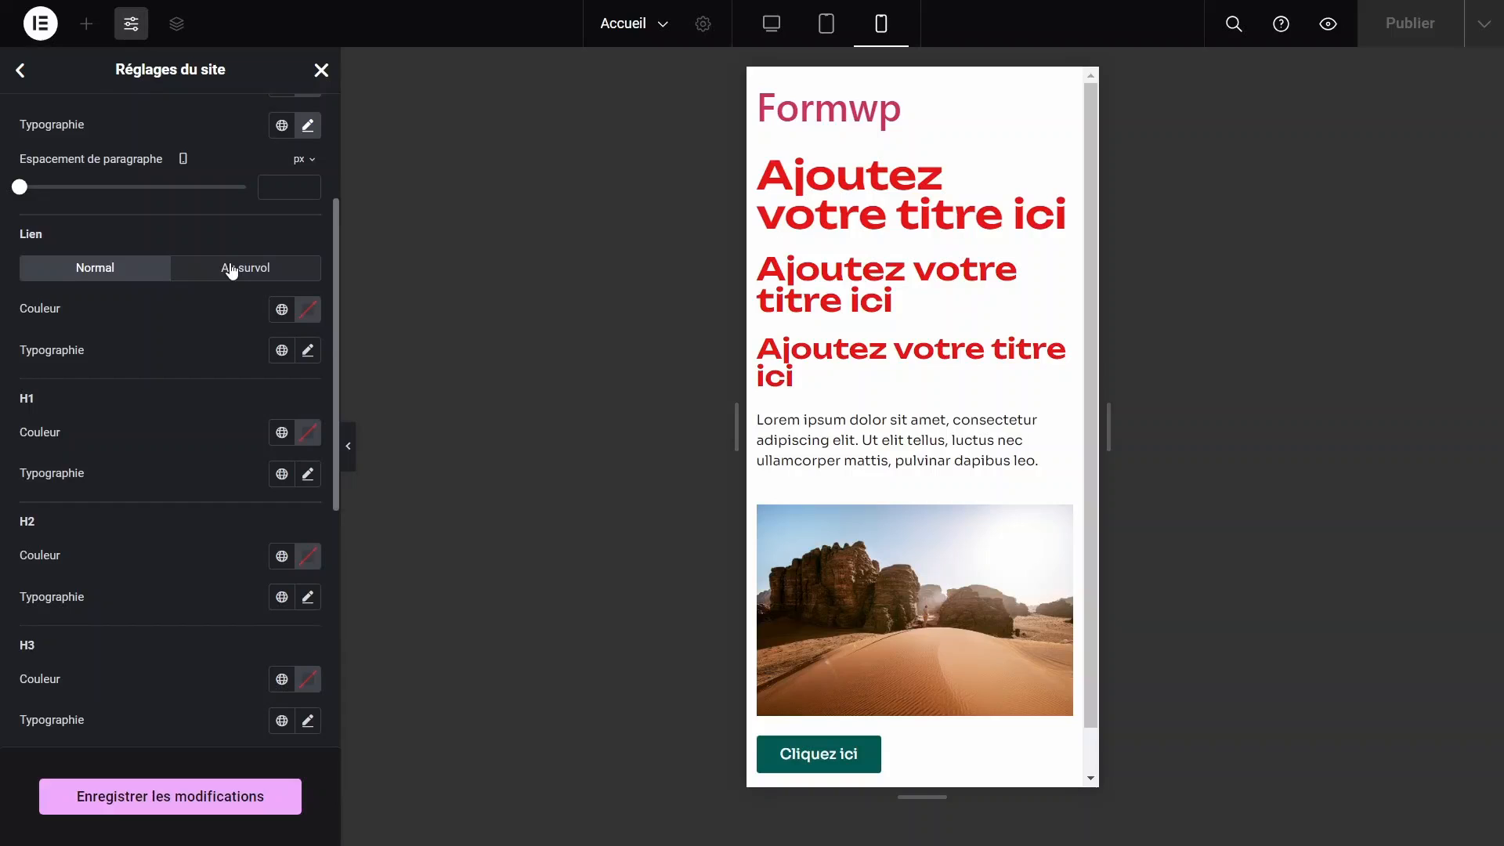
scroll(230, 270, down, 1)
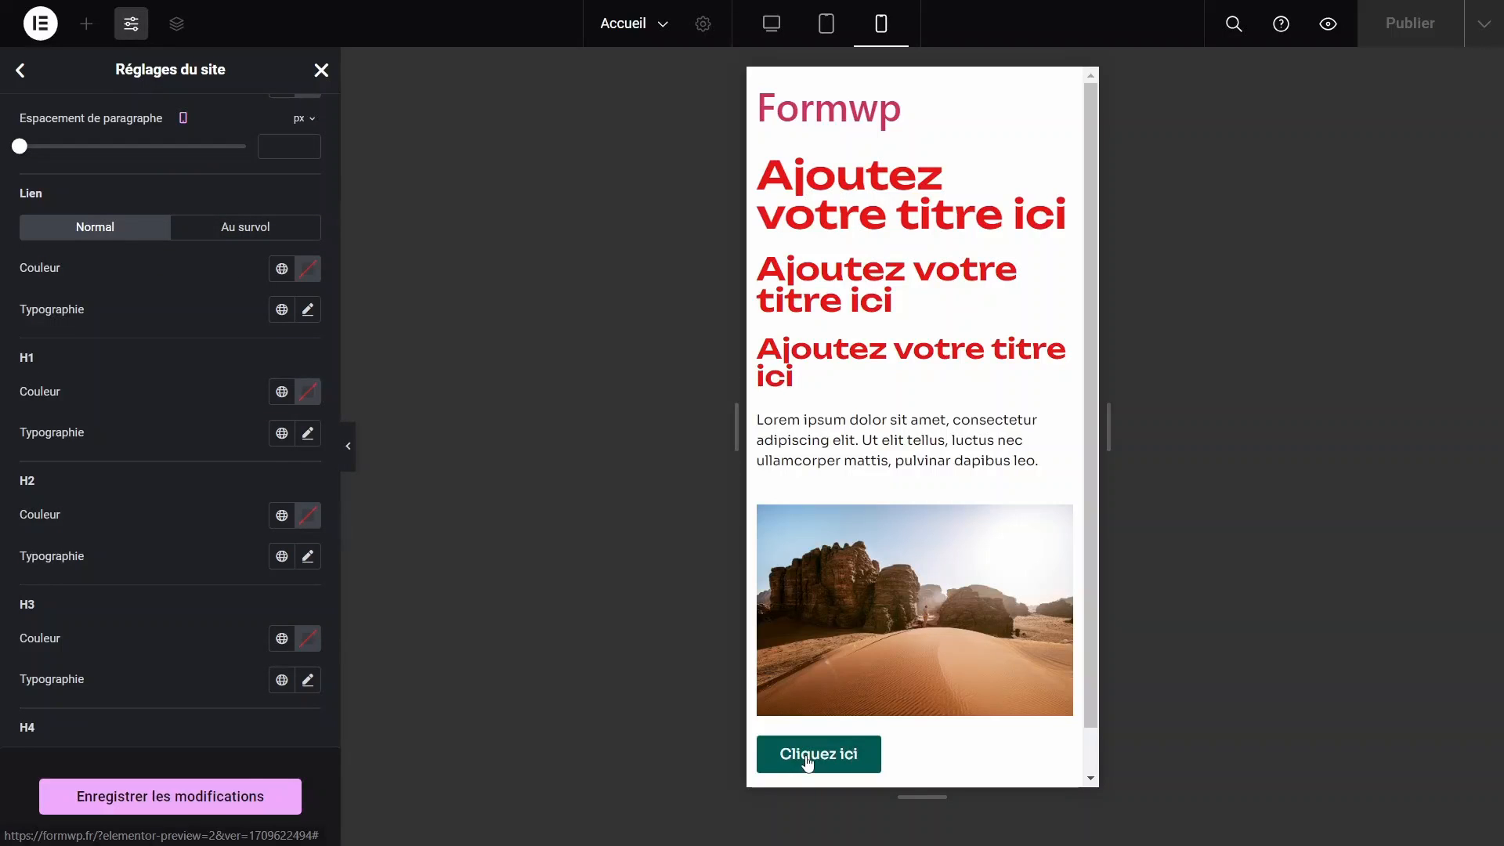
scroll(861, 560, down, 1)
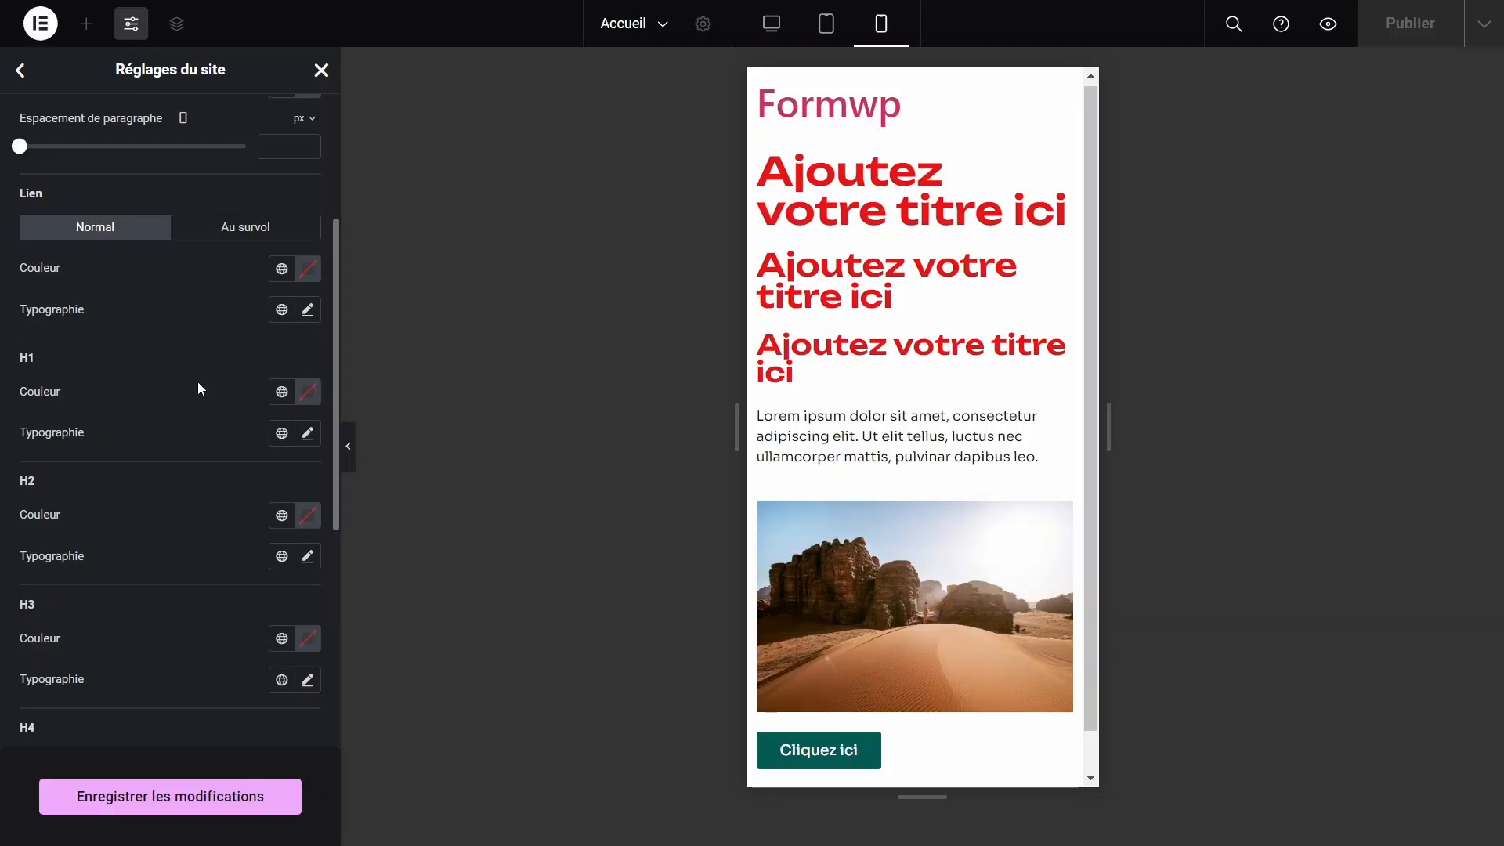
click(308, 433)
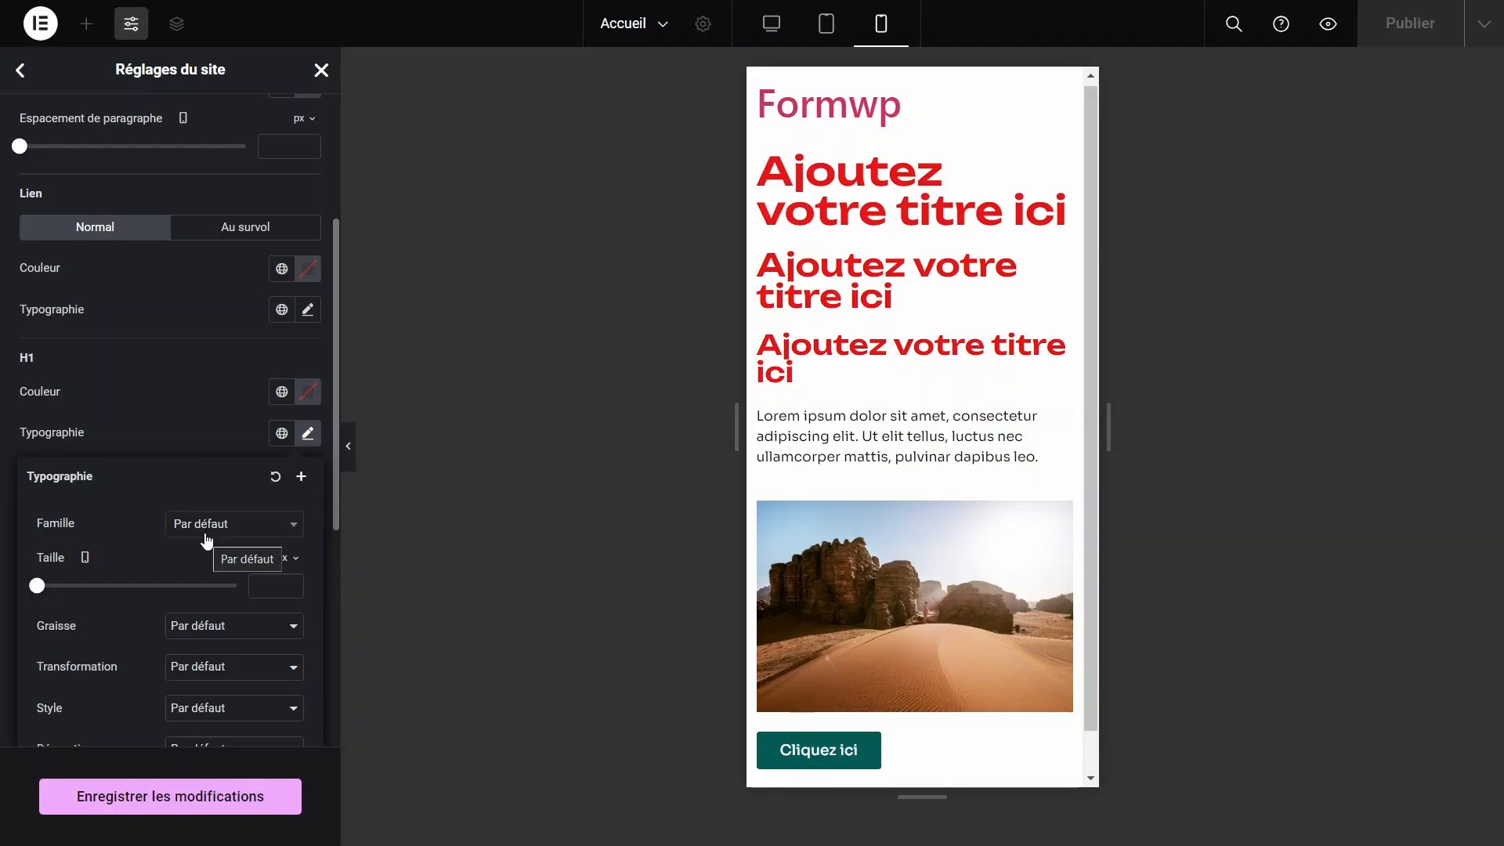
drag(41, 589, 809, 50)
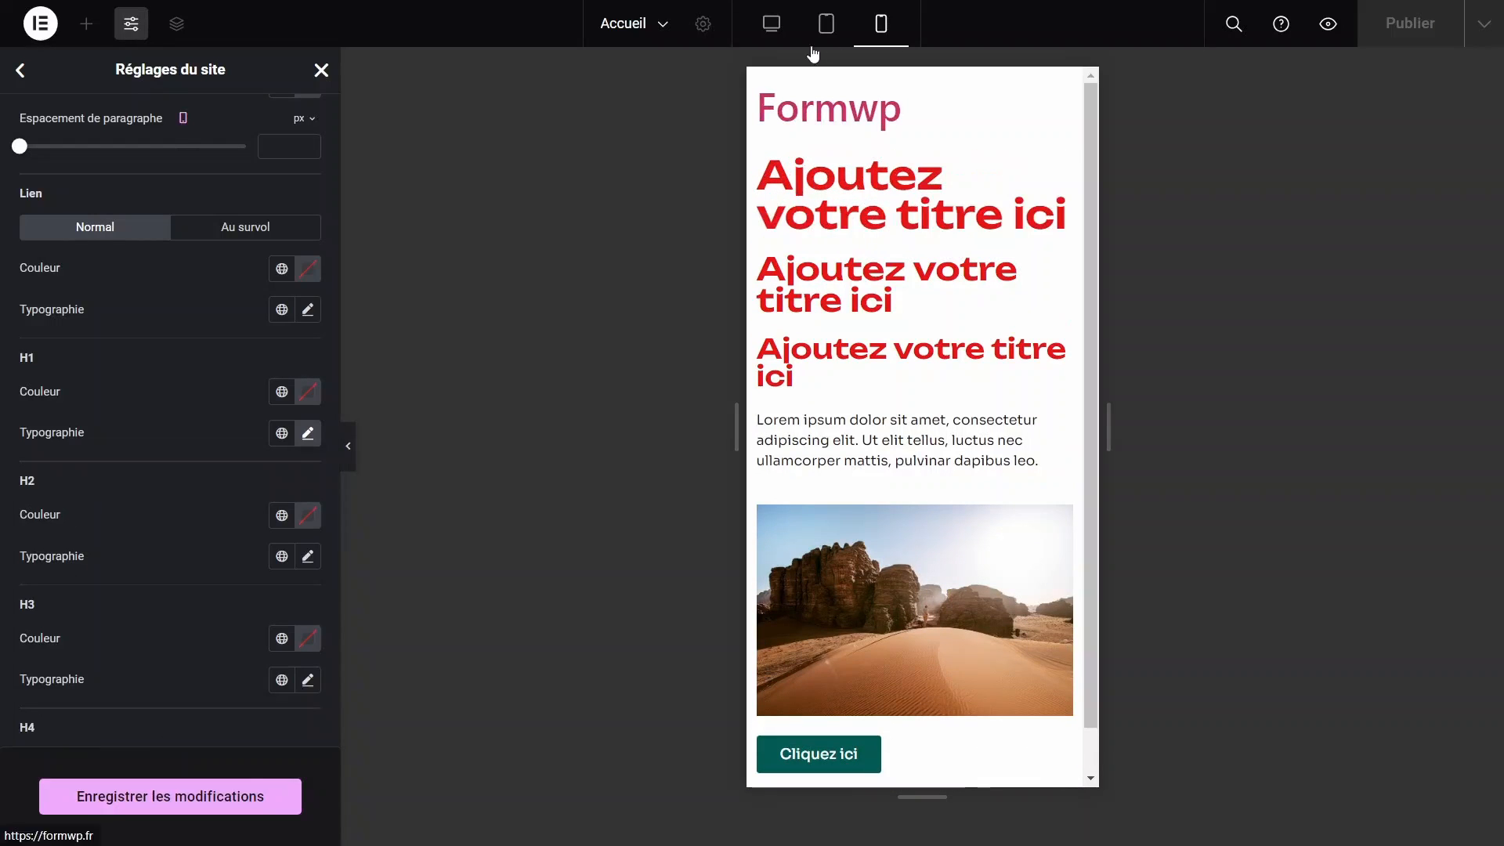
click(772, 23)
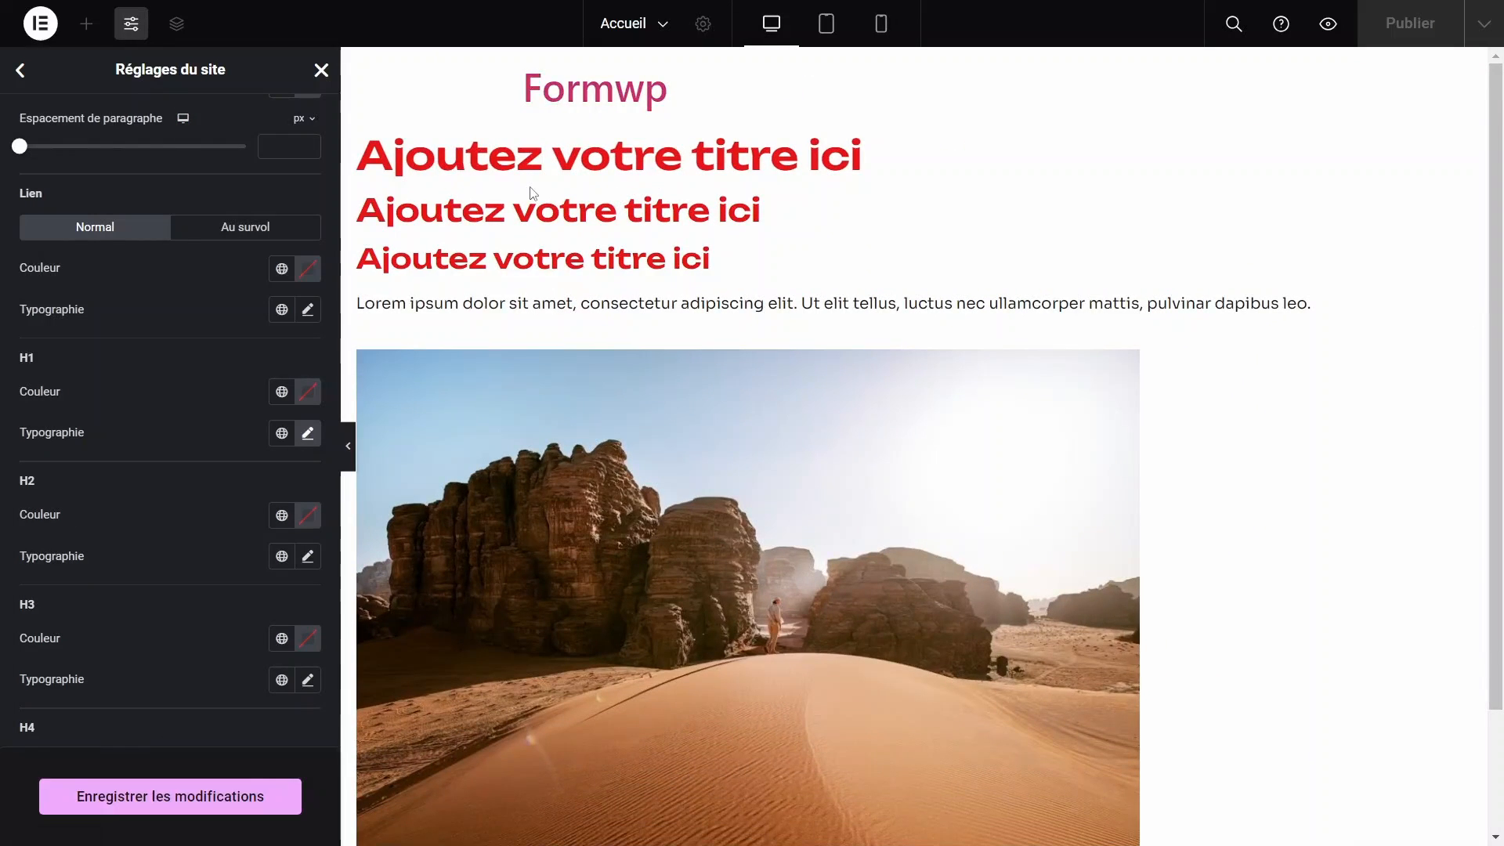
click(308, 433)
mouse_move(41, 589)
mouse_down()
mouse_move(114, 593)
mouse_move(84, 596)
mouse_up()
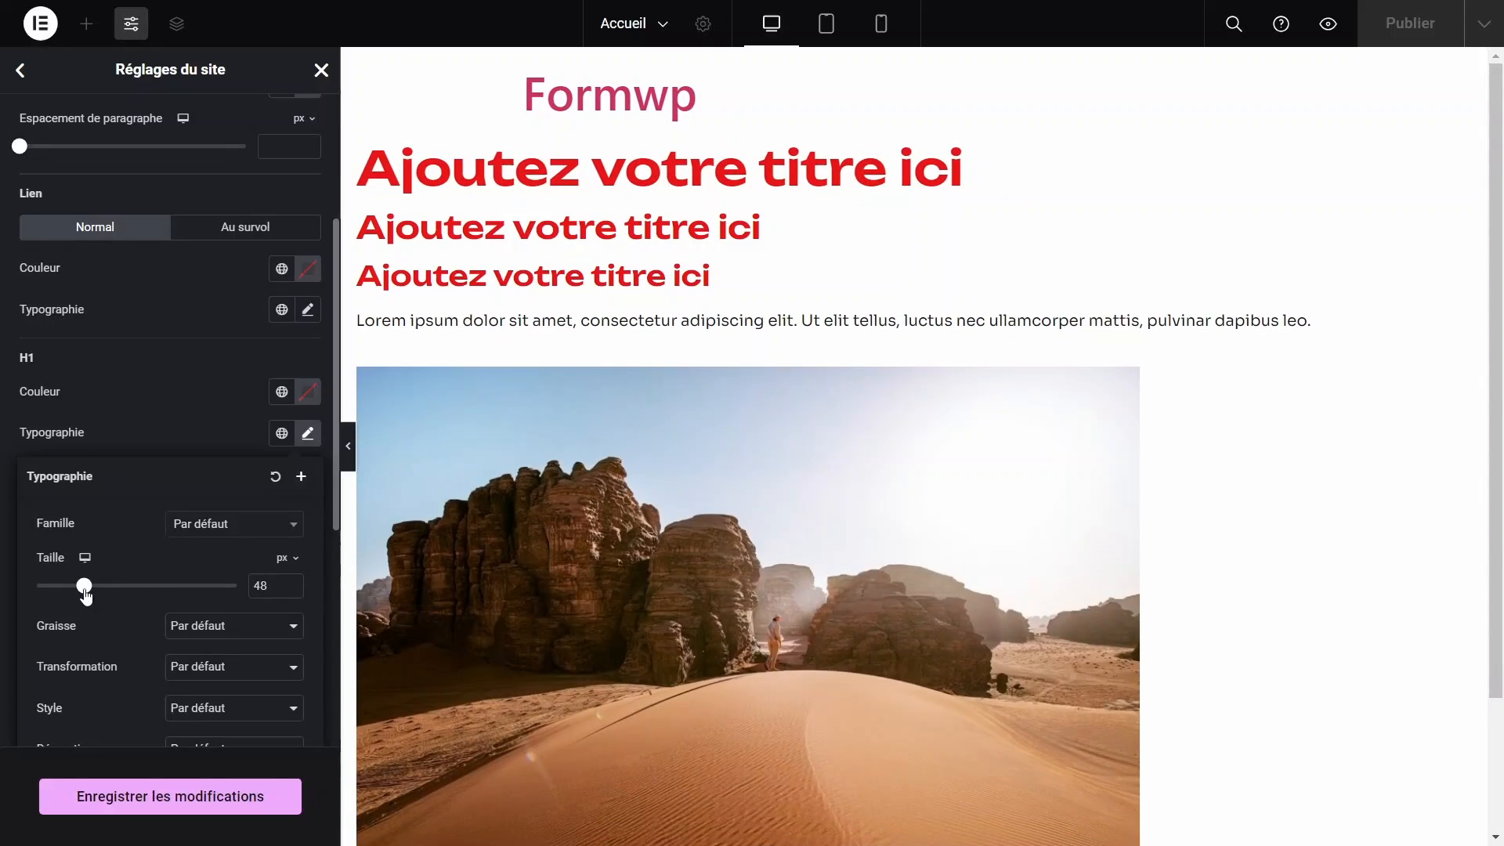
double_click(262, 587)
text(46)
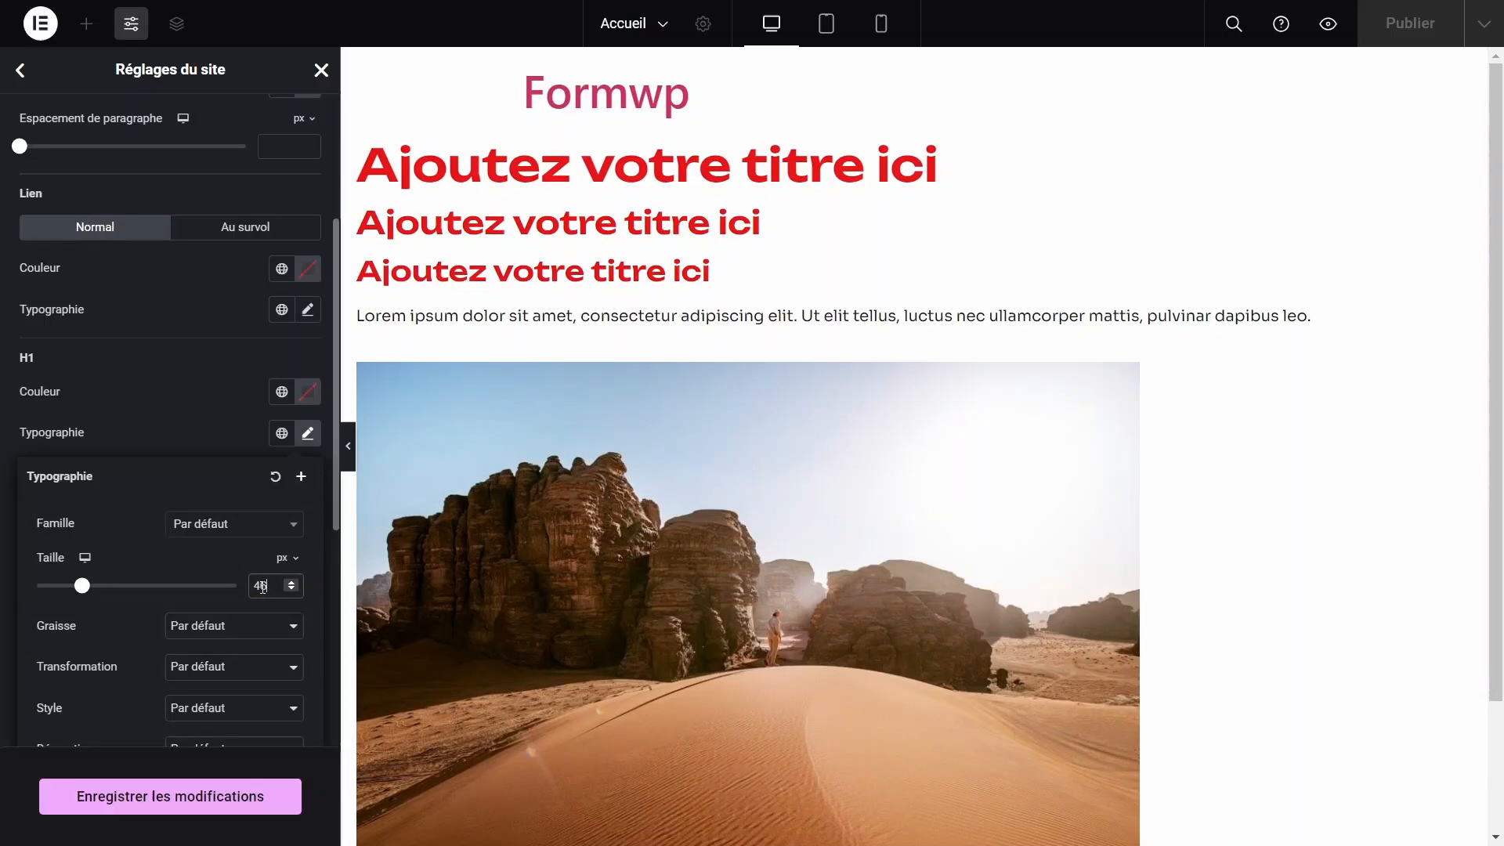
Set the H1 font size to 38 px for tablet and 32 px for mobile.
click(86, 560)
click(91, 584)
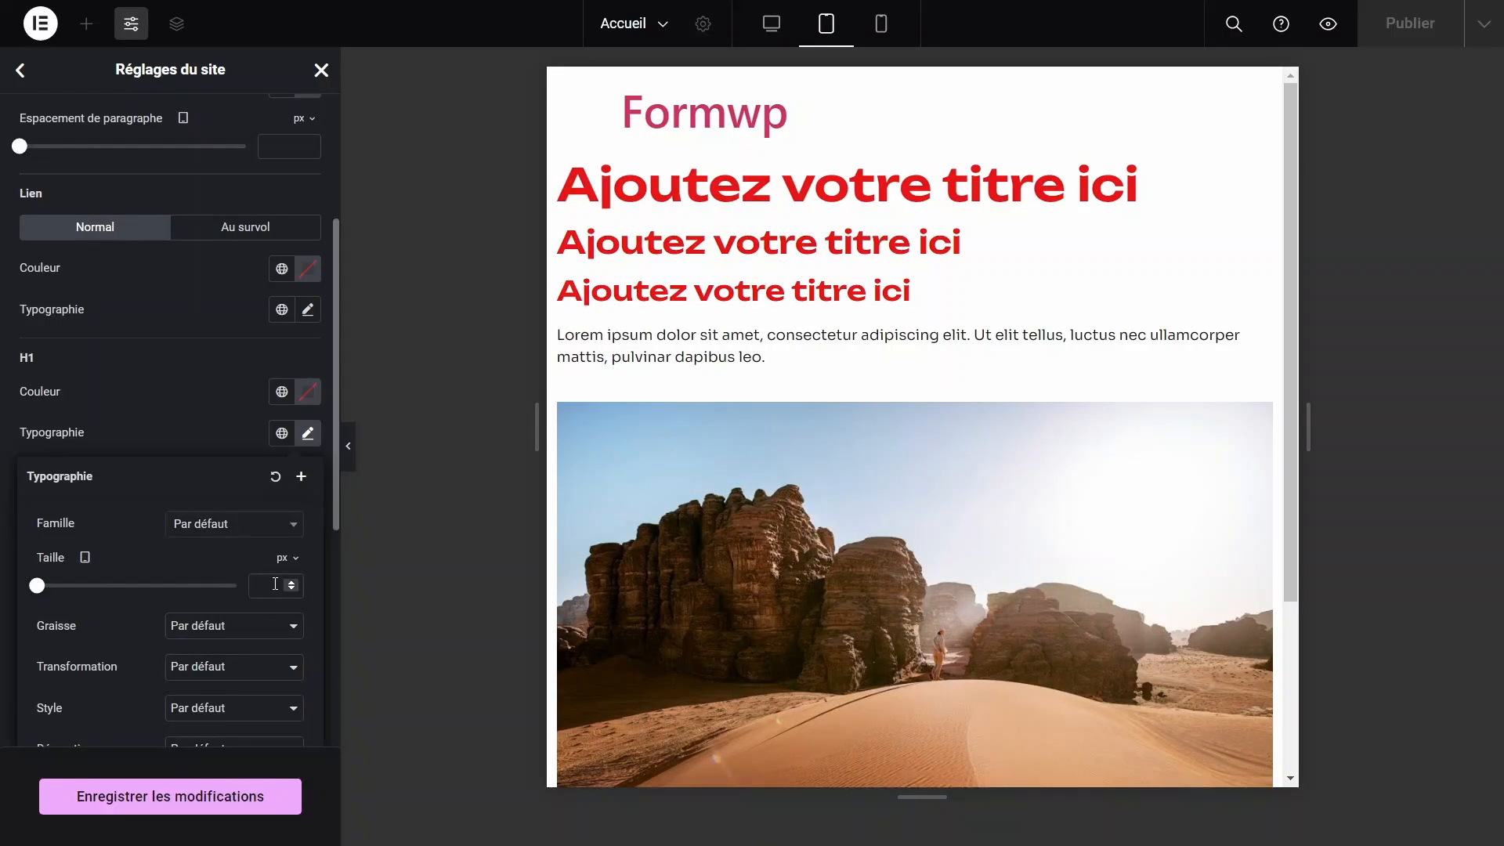
text(38)
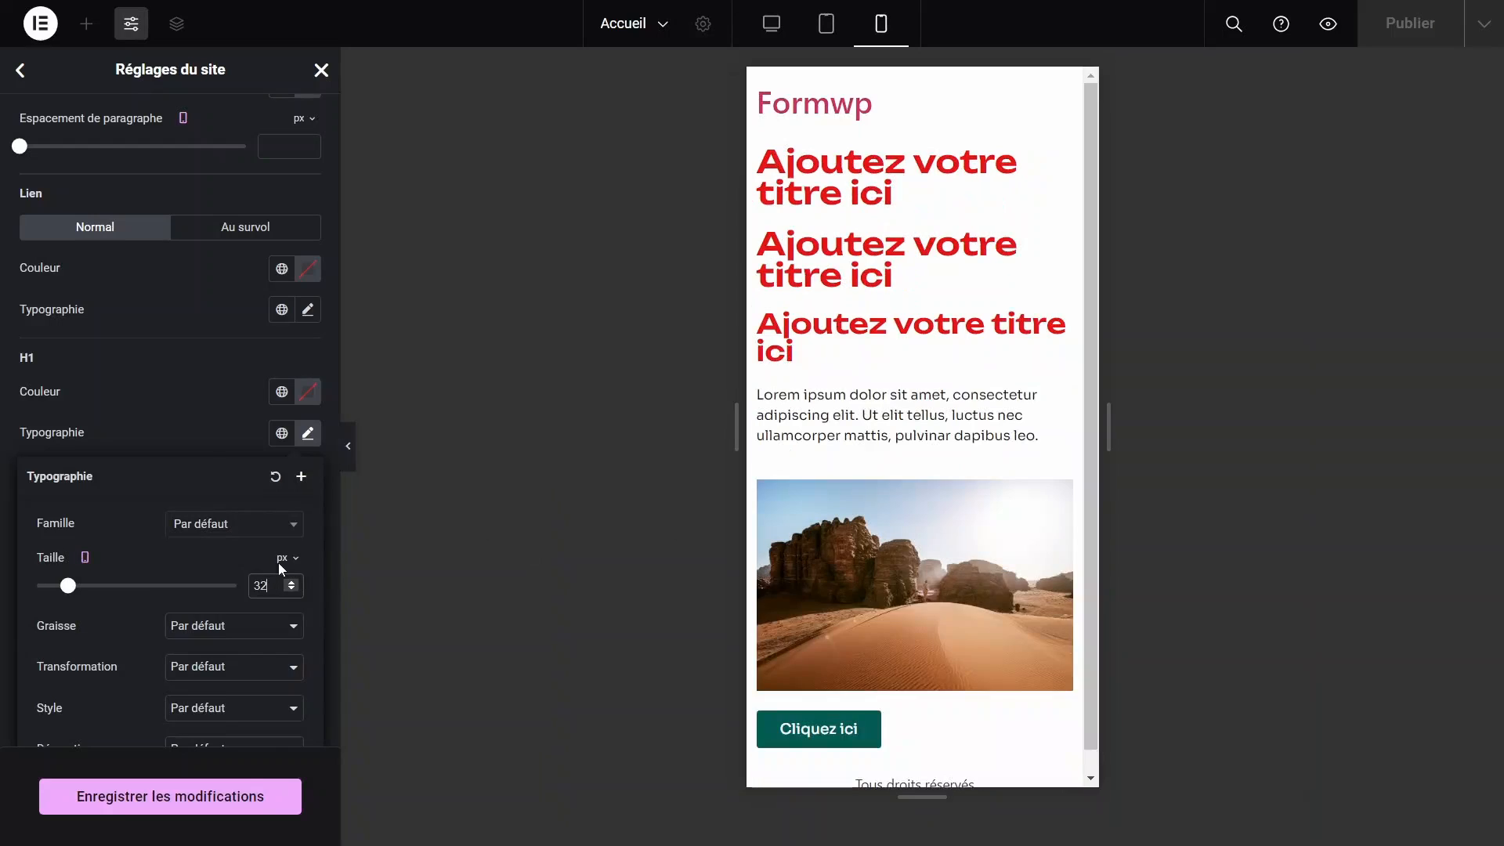
click(200, 447)
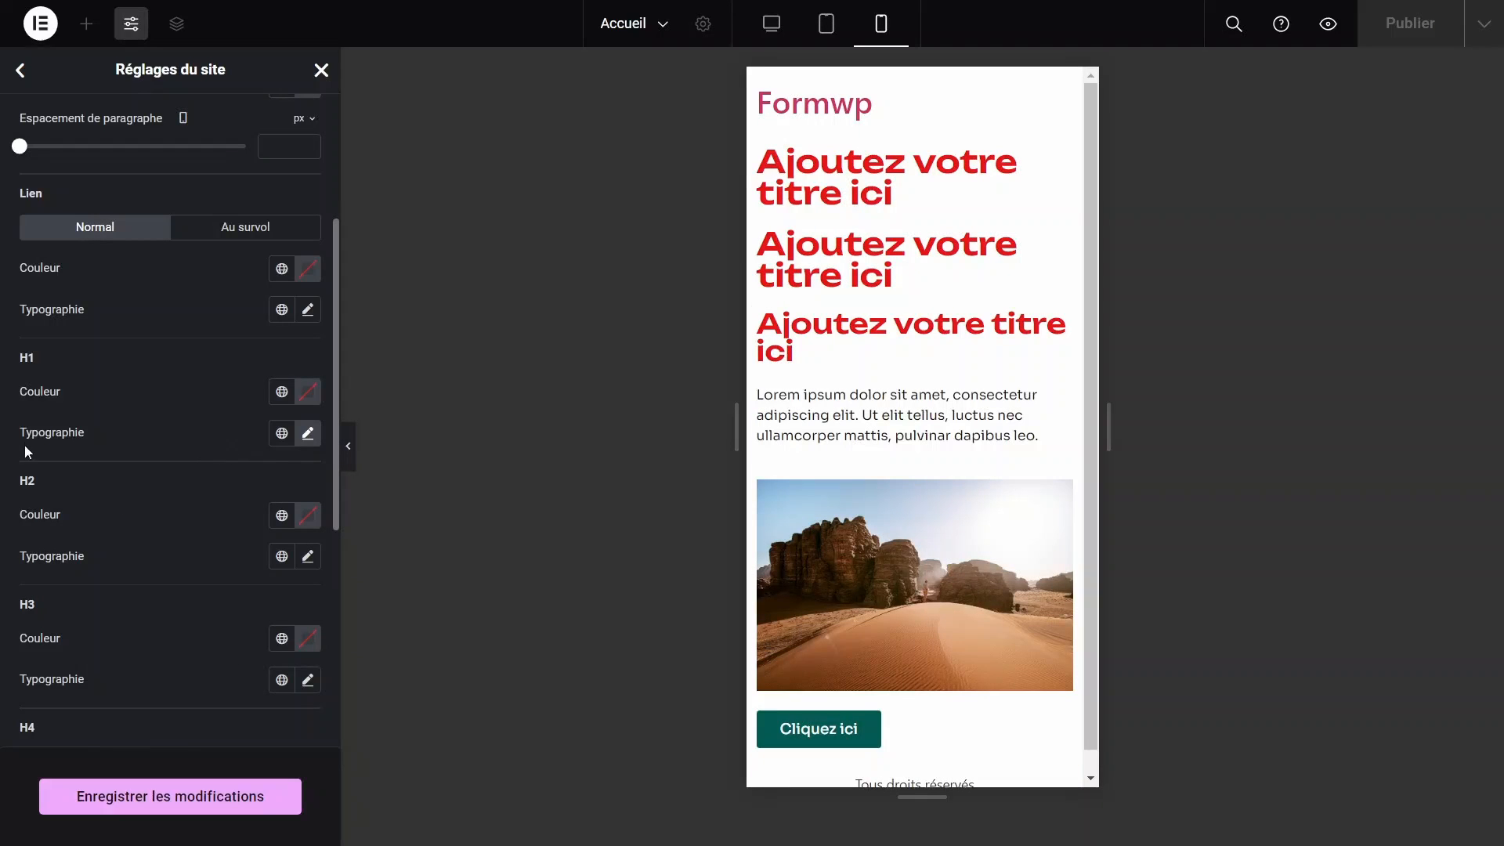
click(308, 436)
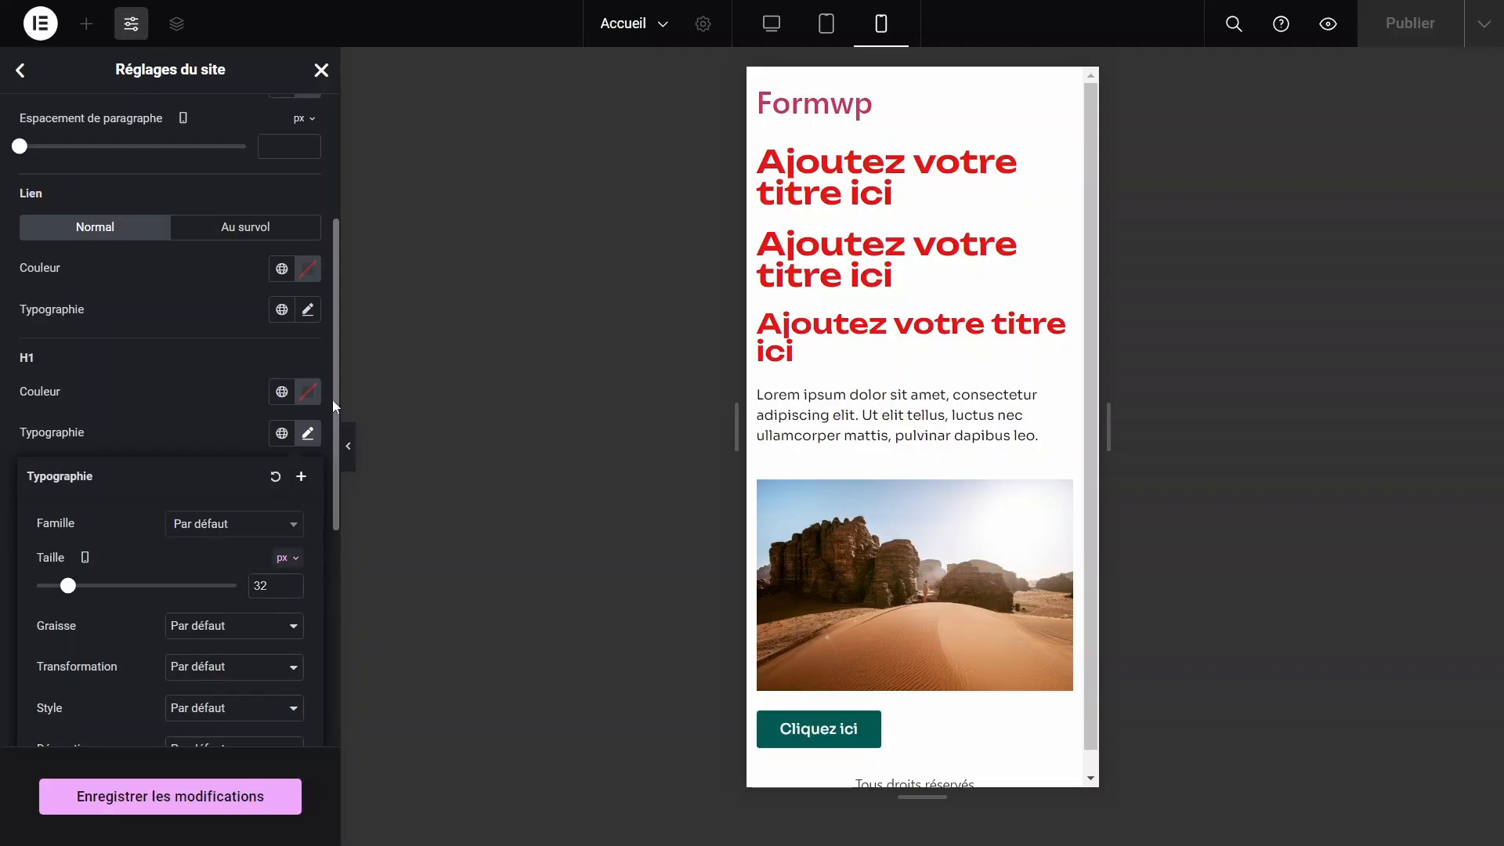
Save the site settings changes and check the heading sizes in the tablet, mobile and desktop previews.
click(826, 23)
click(178, 797)
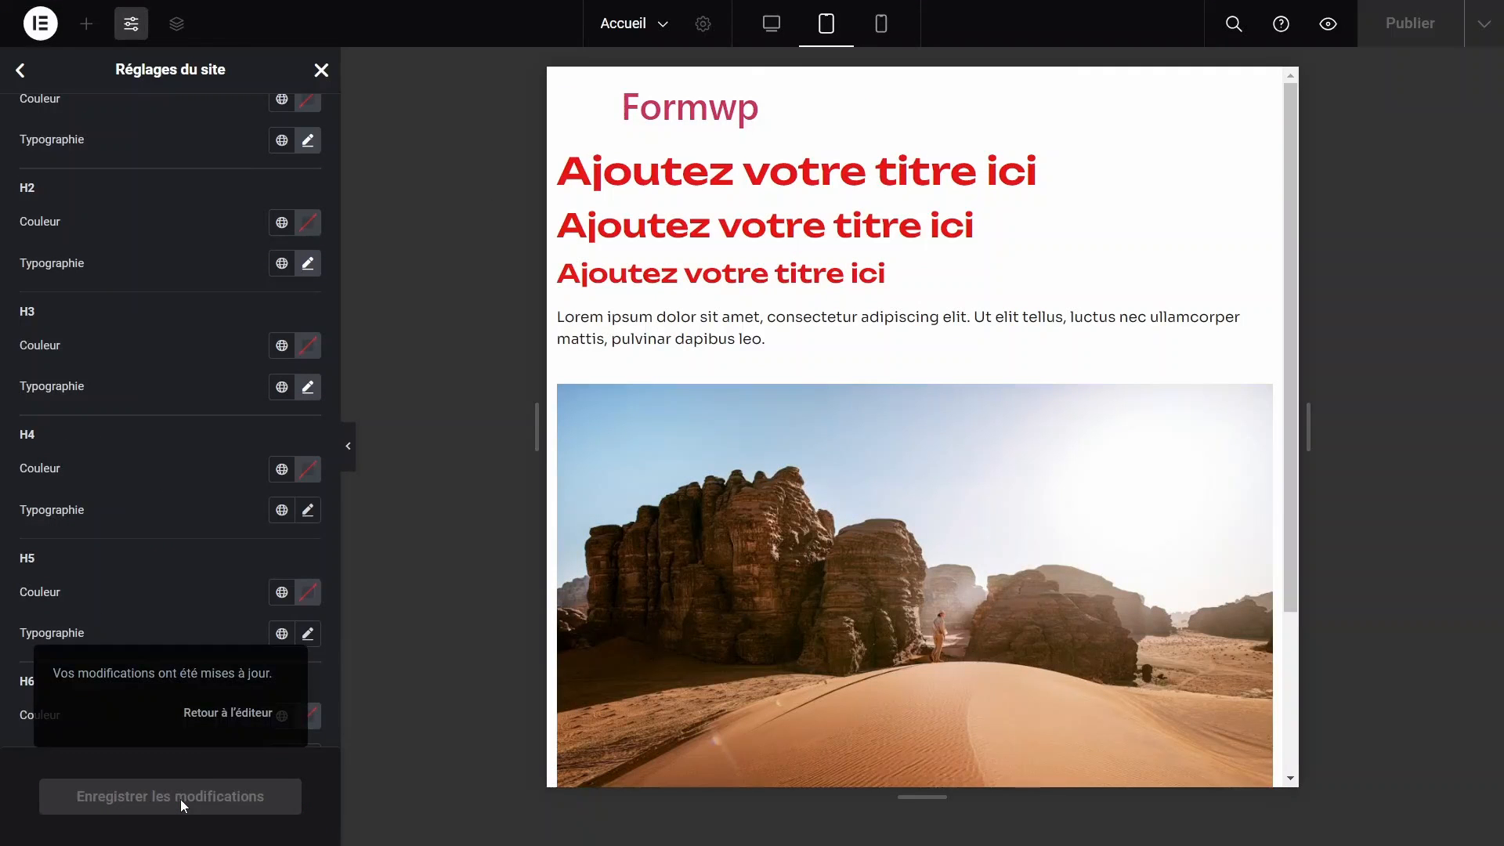
click(878, 35)
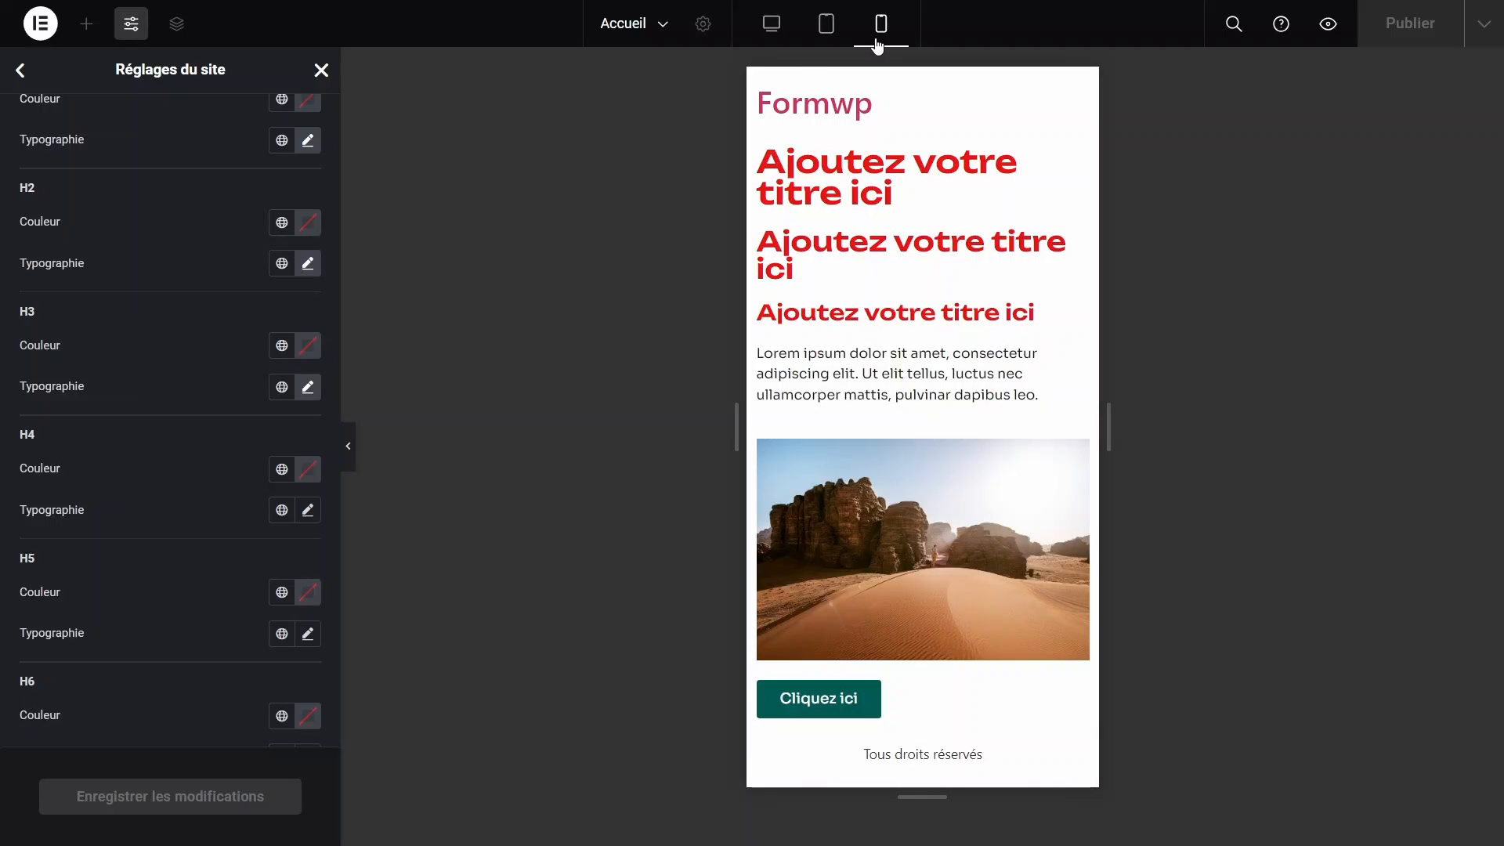
click(772, 24)
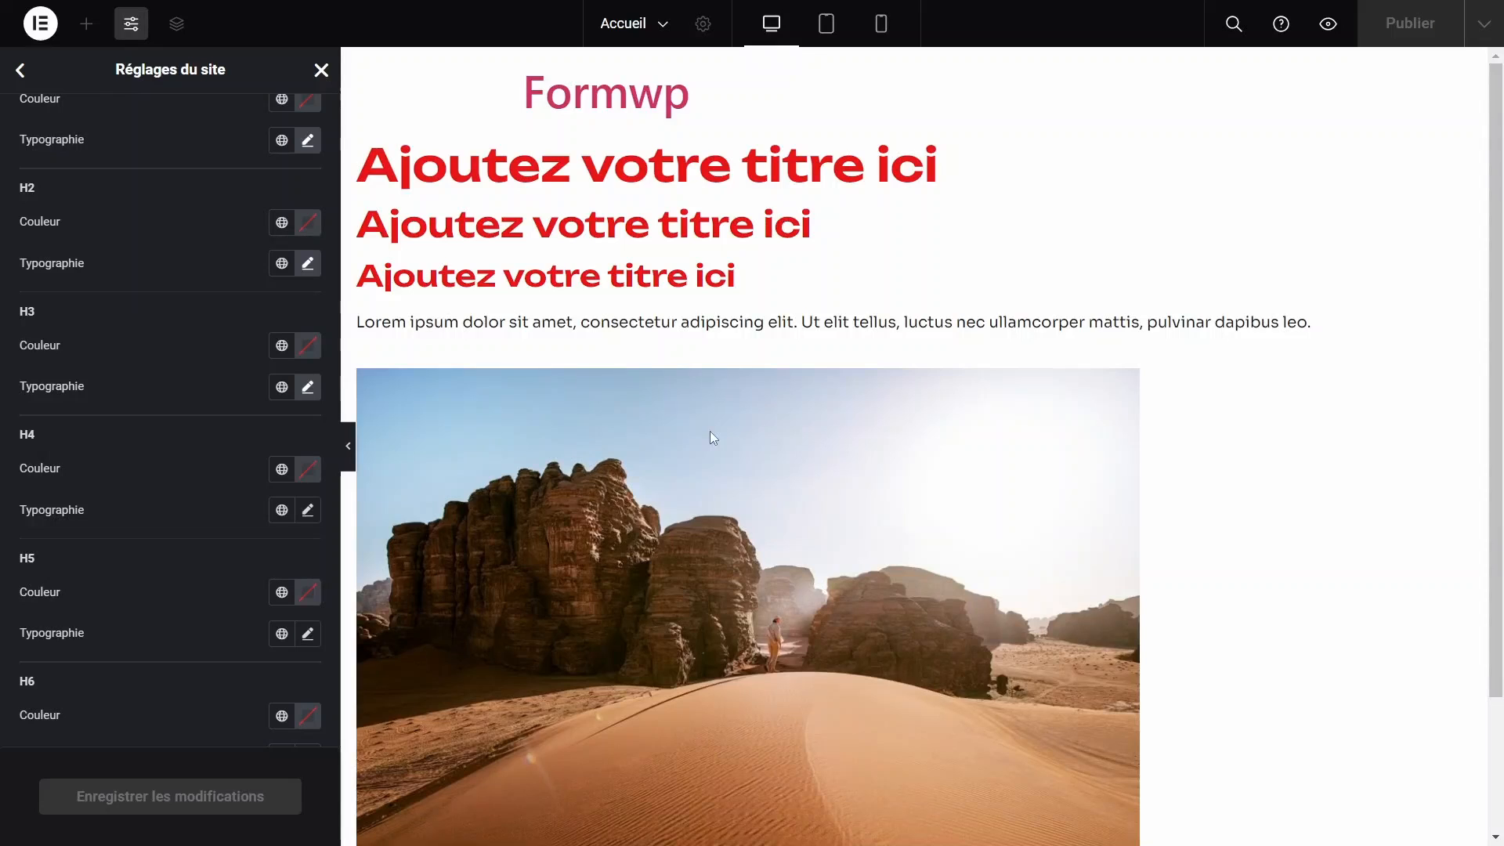
scroll(174, 384, up, 7)
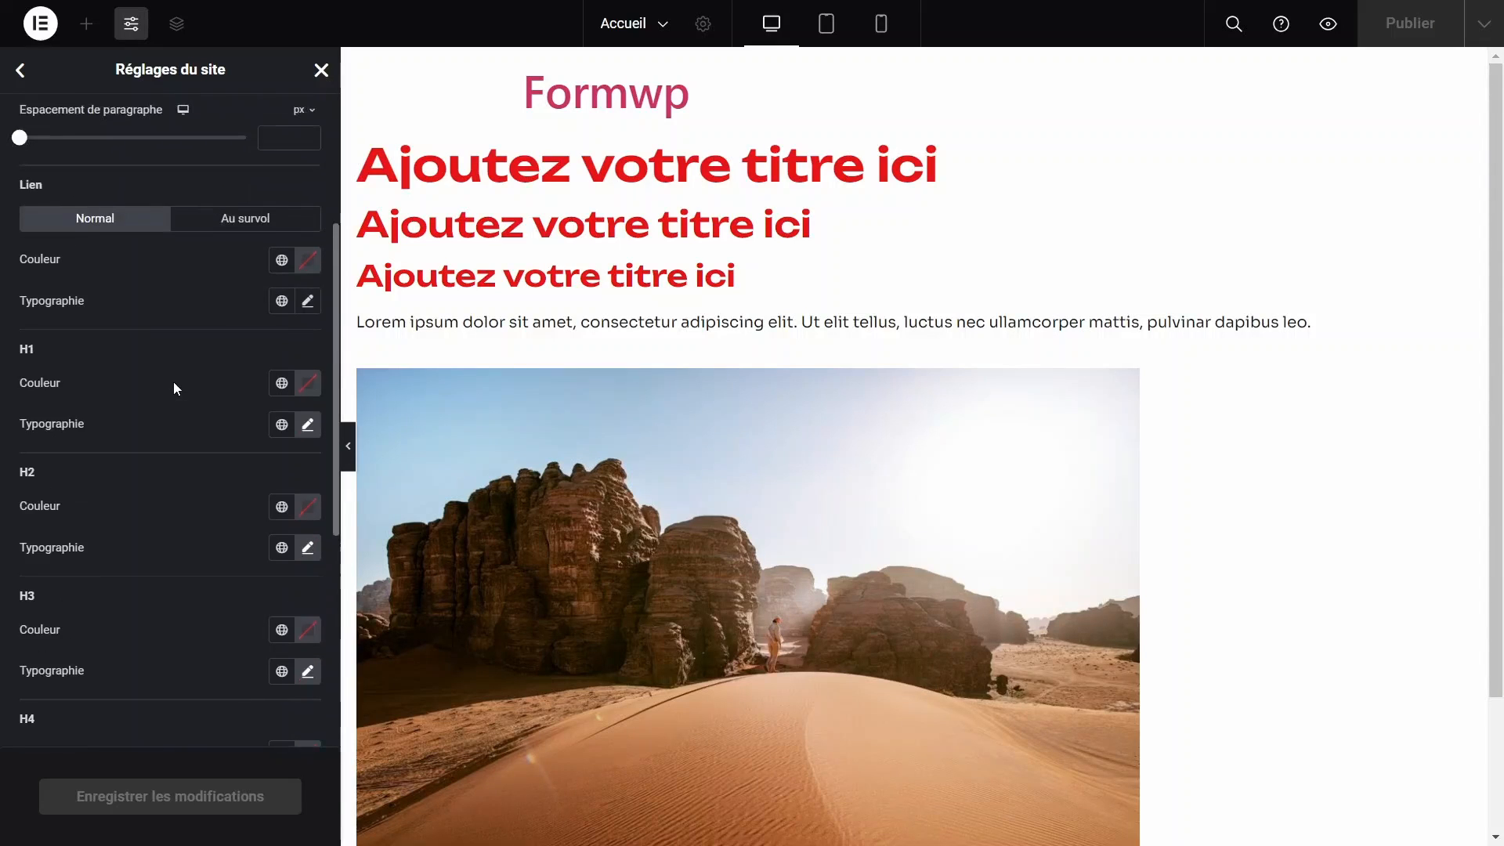
Open the theme style settings for buttons and set the normal-state border radius to 6 px on all corners.
click(23, 71)
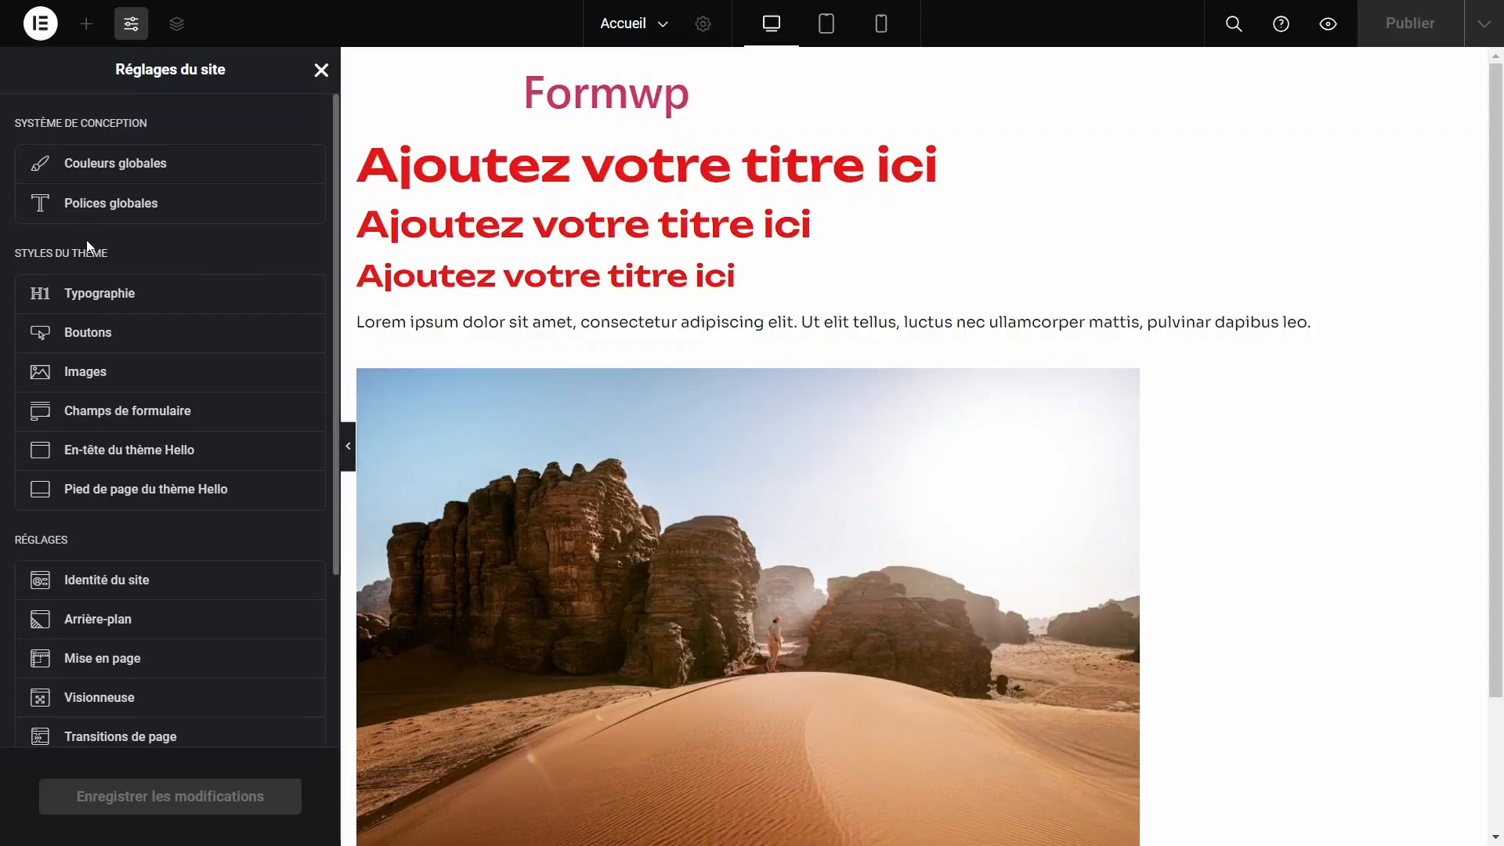
click(115, 335)
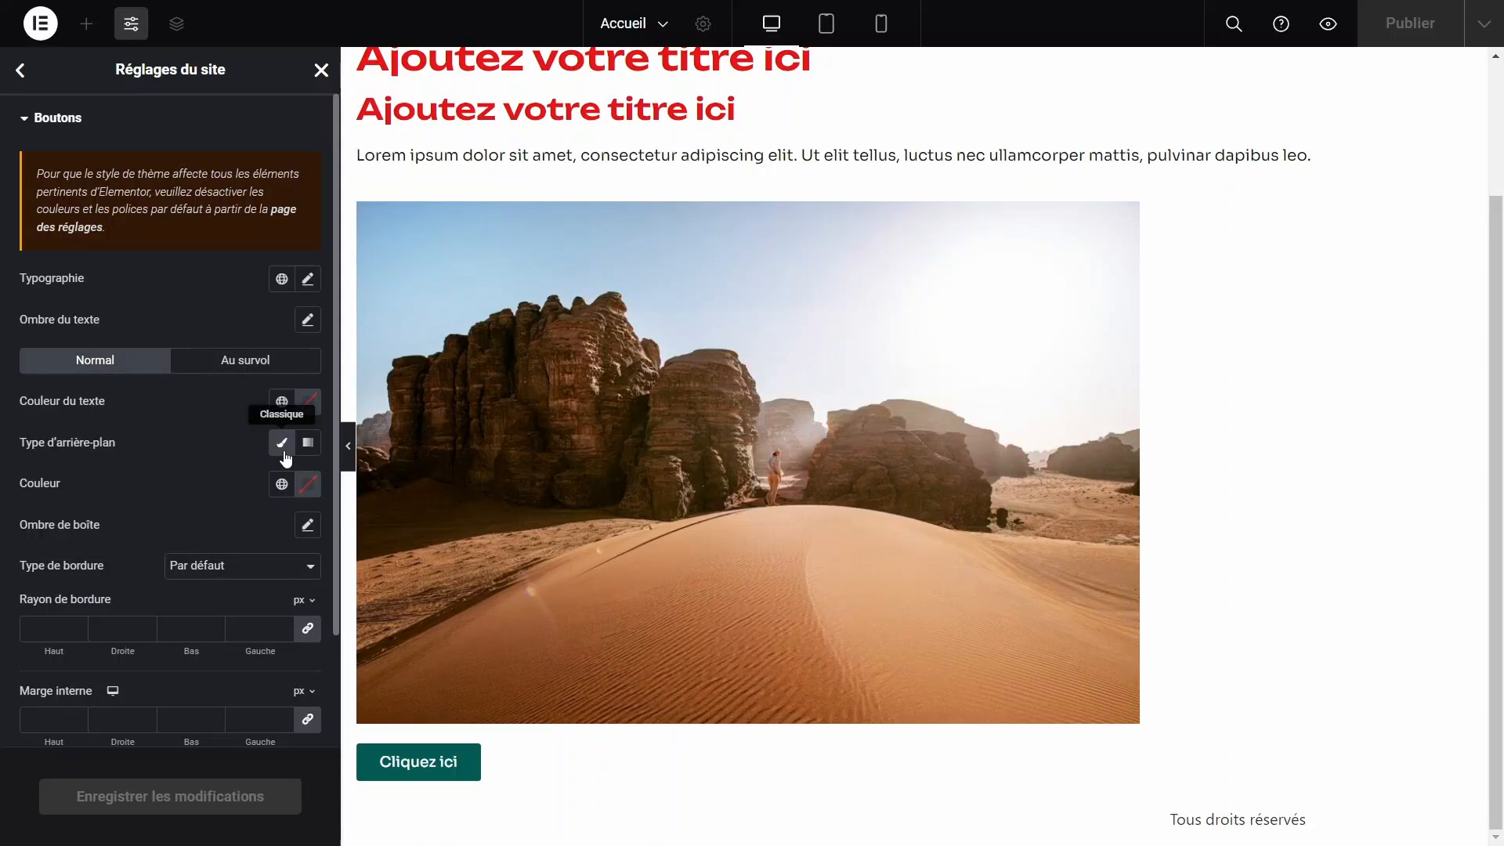
scroll(635, 501, up, 2)
scroll(635, 502, down, 2)
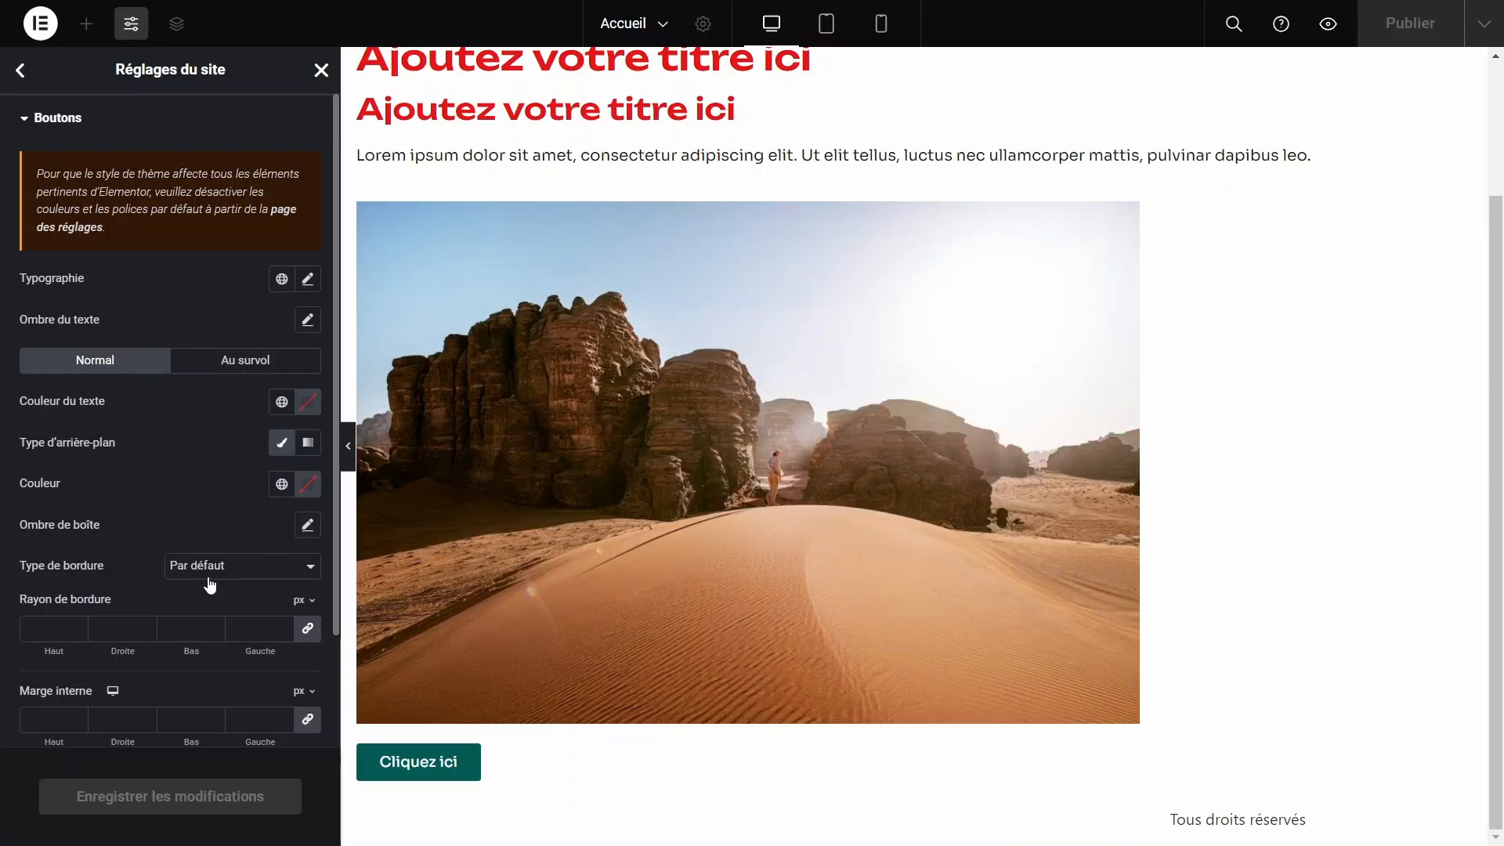
click(55, 652)
text(5)
mouse_move(53, 651)
mouse_down()
mouse_move(20, 649)
mouse_move(40, 644)
mouse_up()
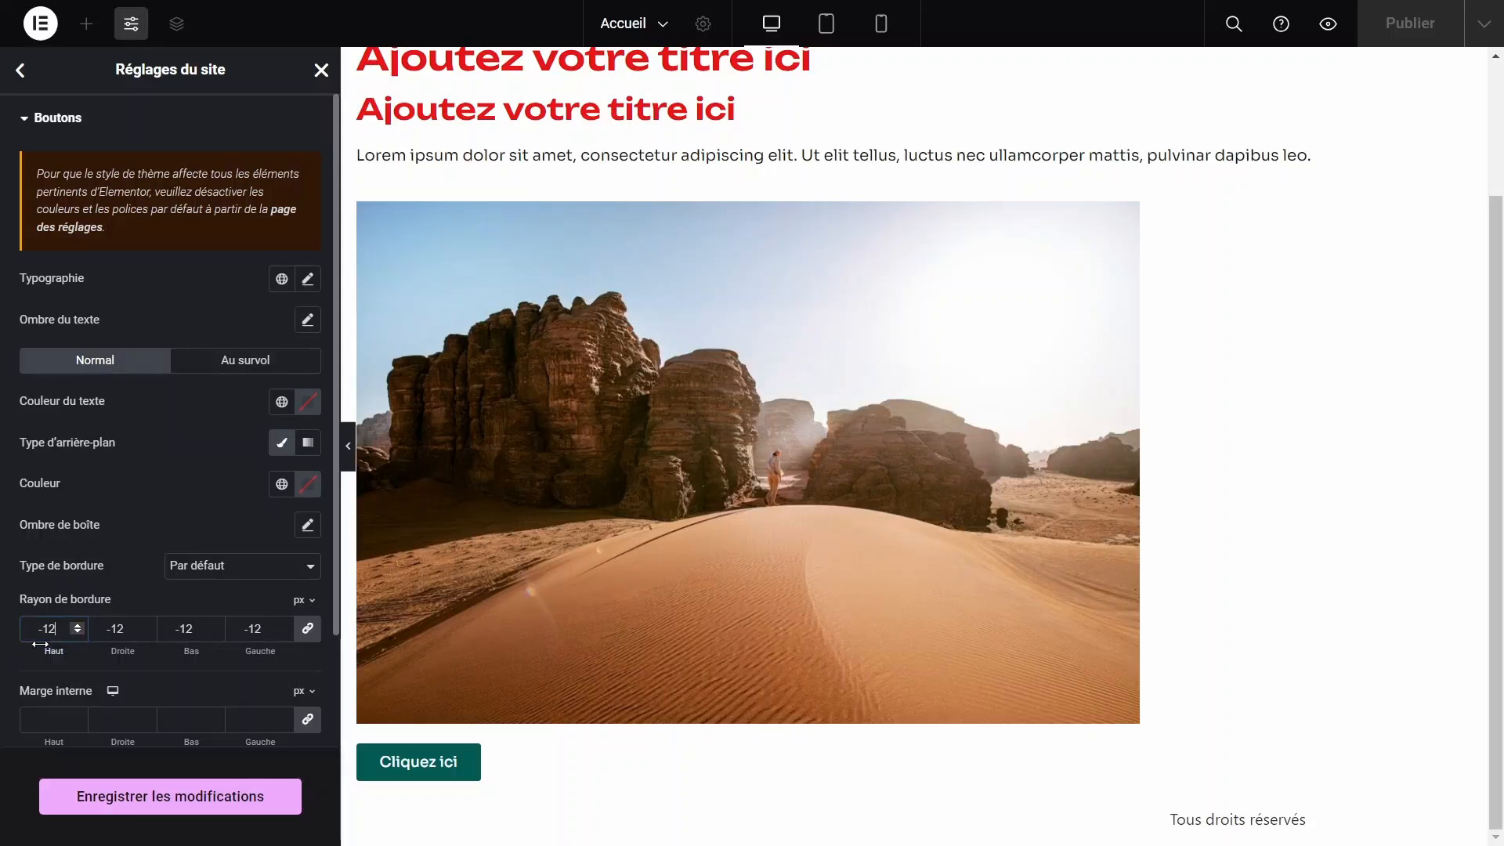
text(0)
Set the buttons' inner padding to 19 px on all four sides.
scroll(1, 627, down, 2)
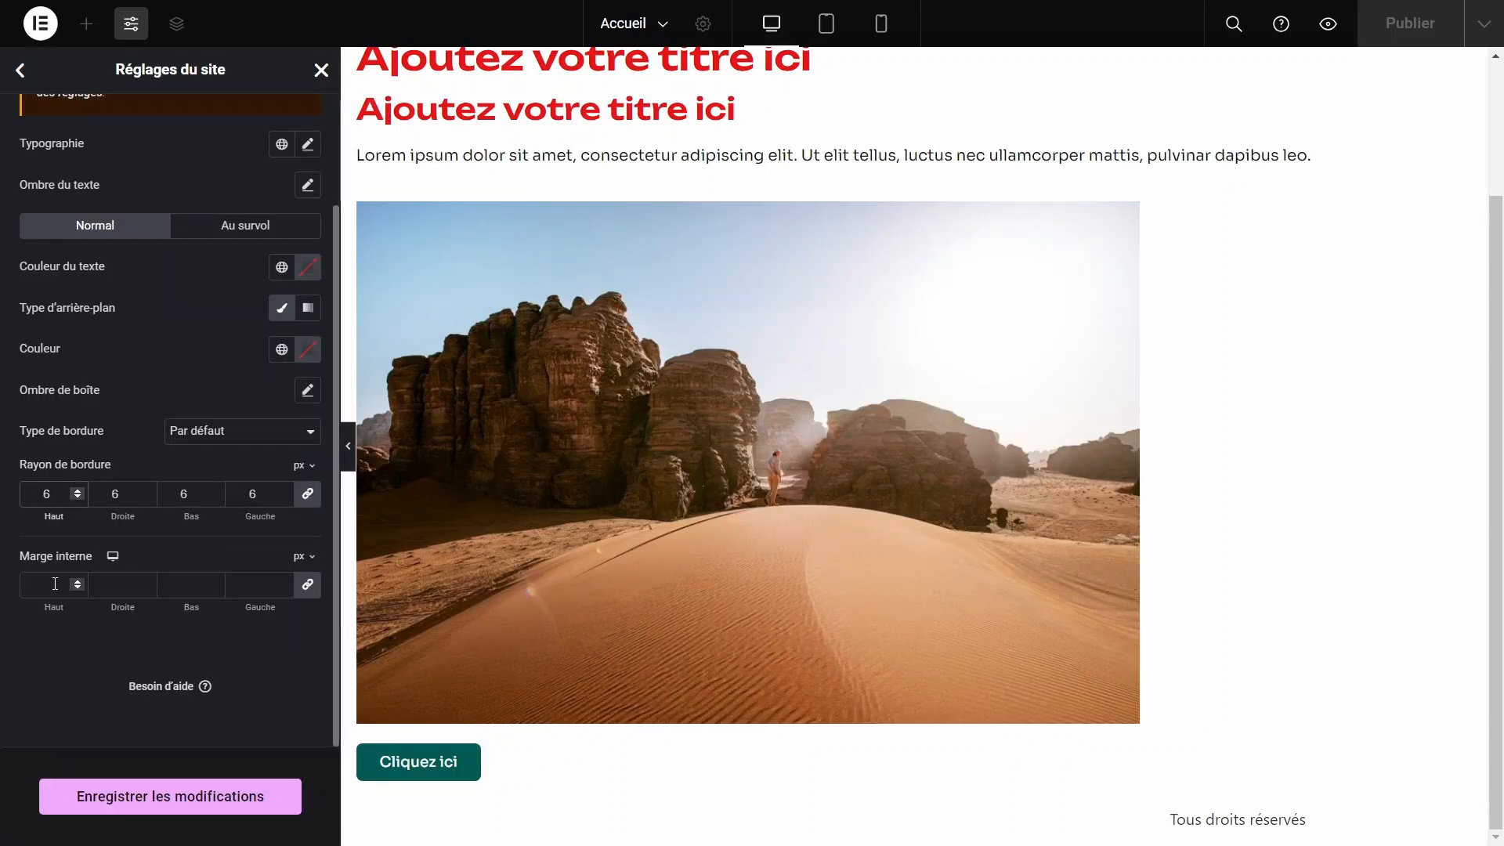
click(55, 584)
text(1)
text(8)
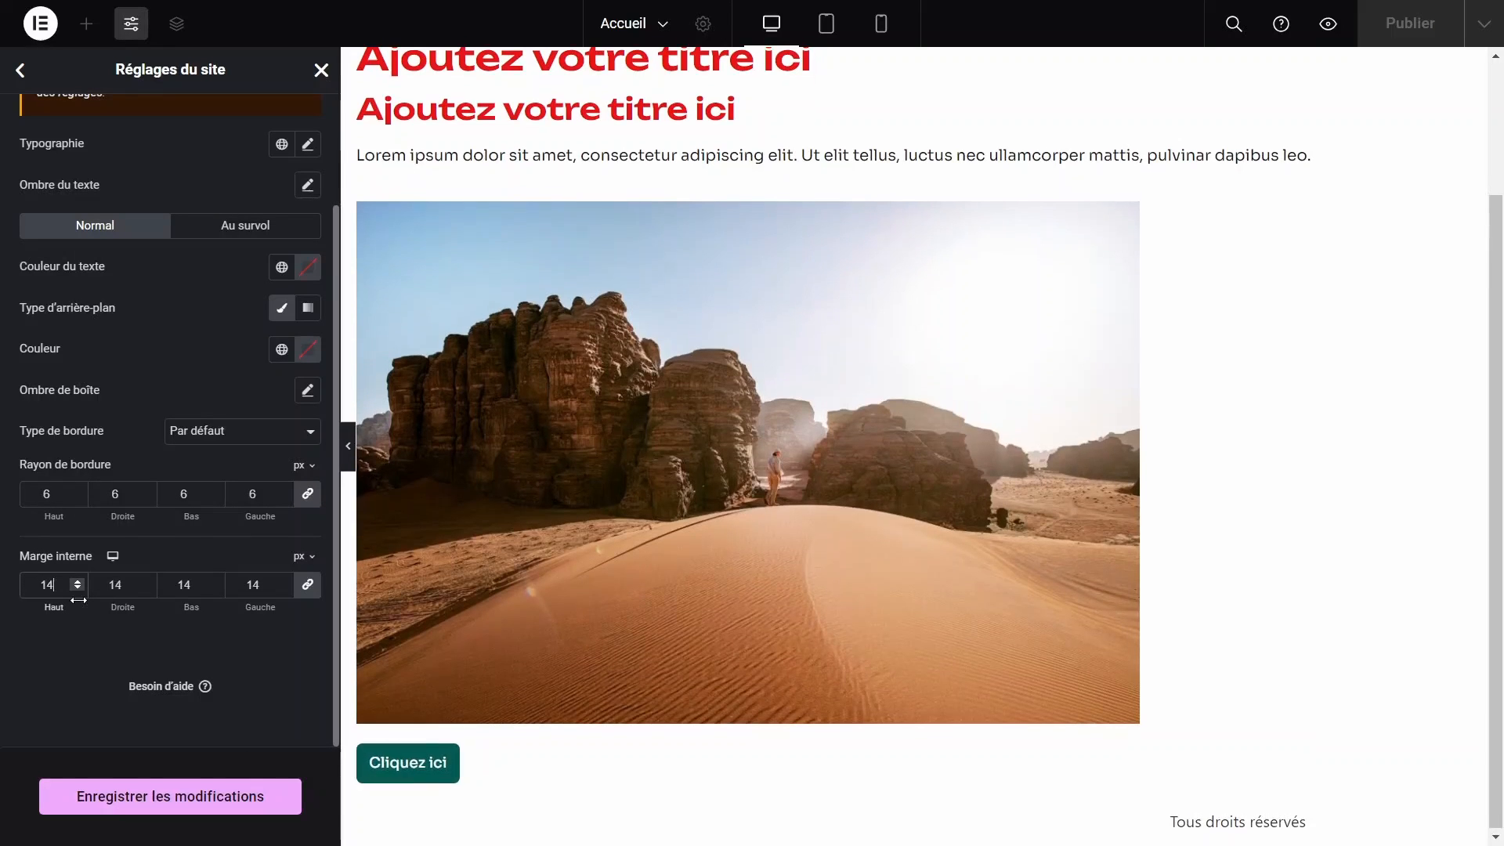
key(Up)
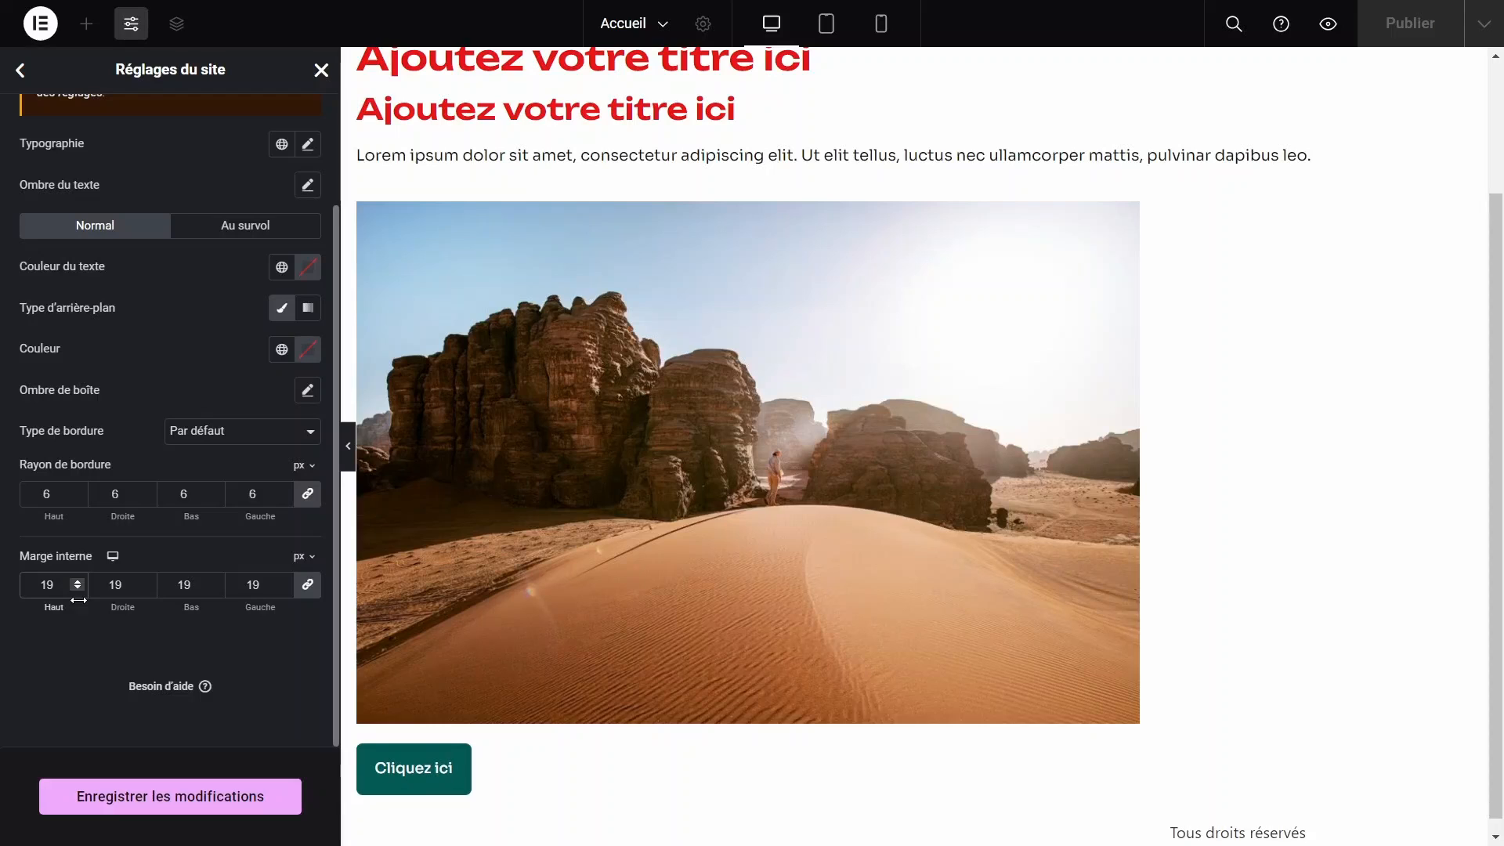
Unlink the button padding values and set the right and left padding to 28 px each.
click(310, 592)
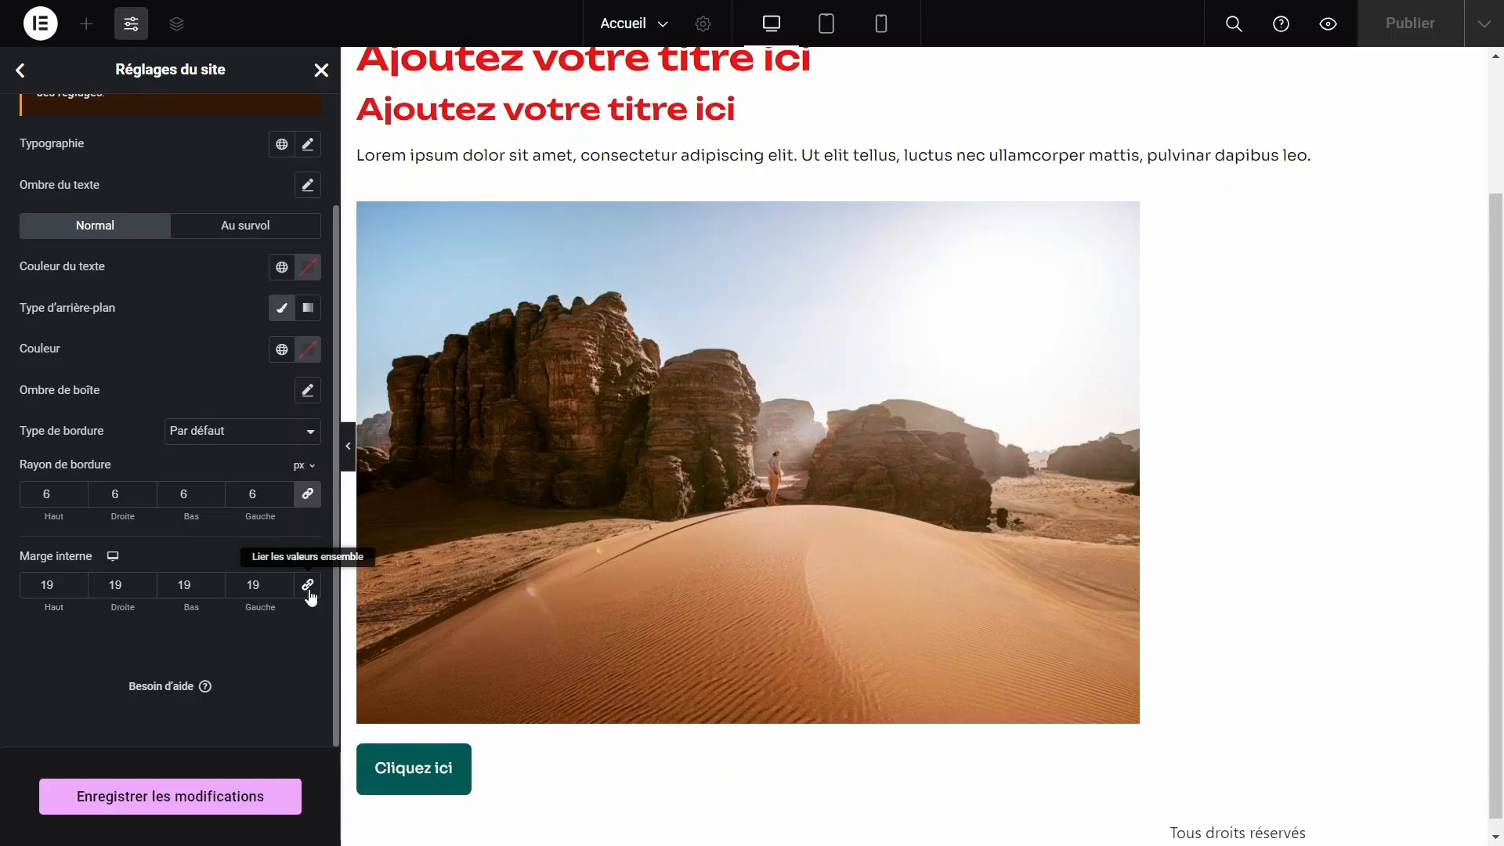
click(115, 582)
key(Up)
key(Up)
key(Up)
key(Up)
key(Up)
key(Up)
key(Up)
key(Up)
key(Up)
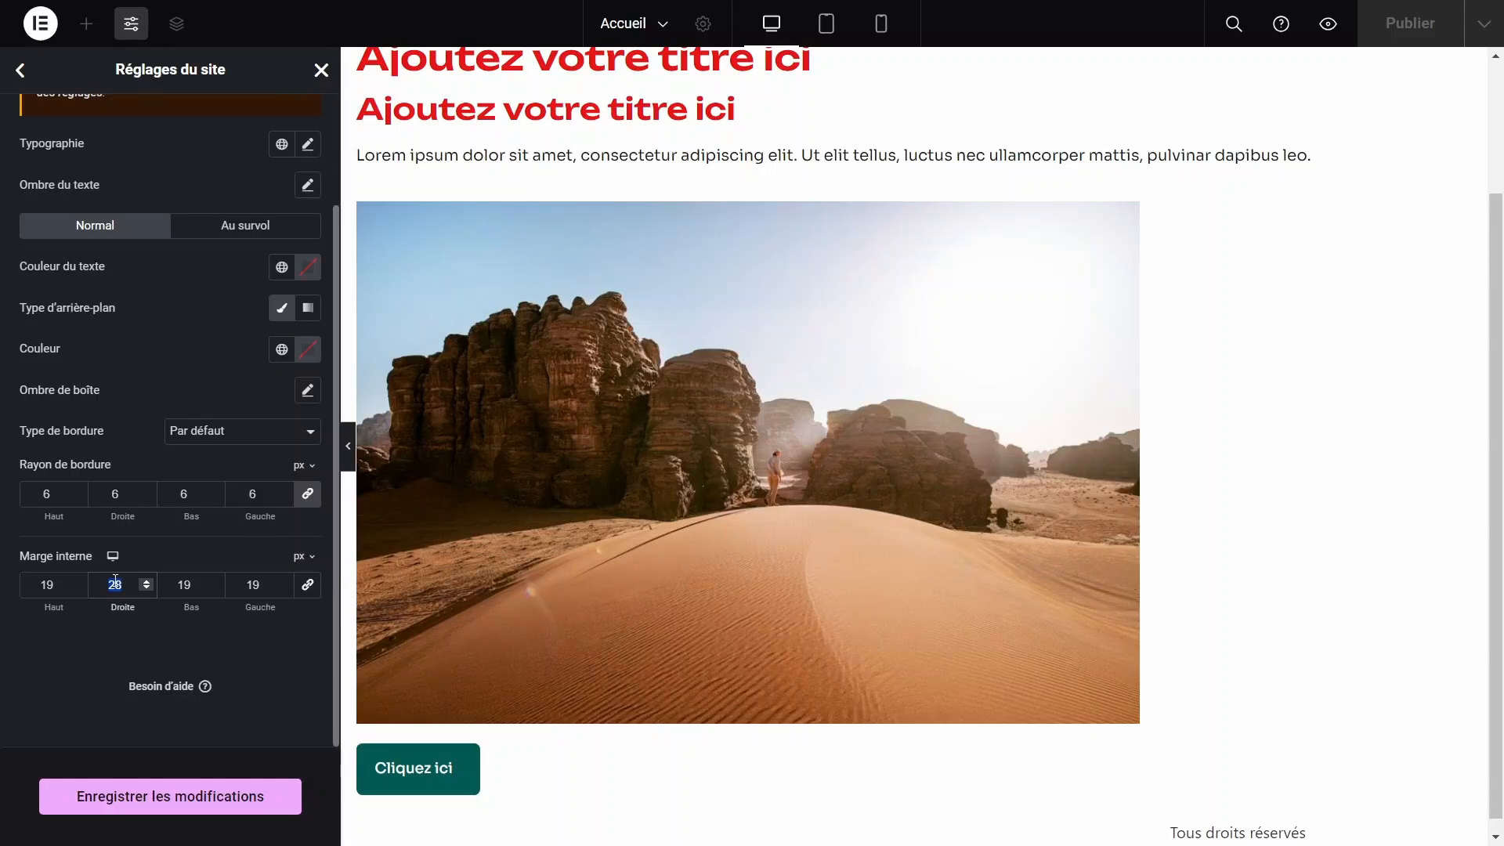
click(209, 584)
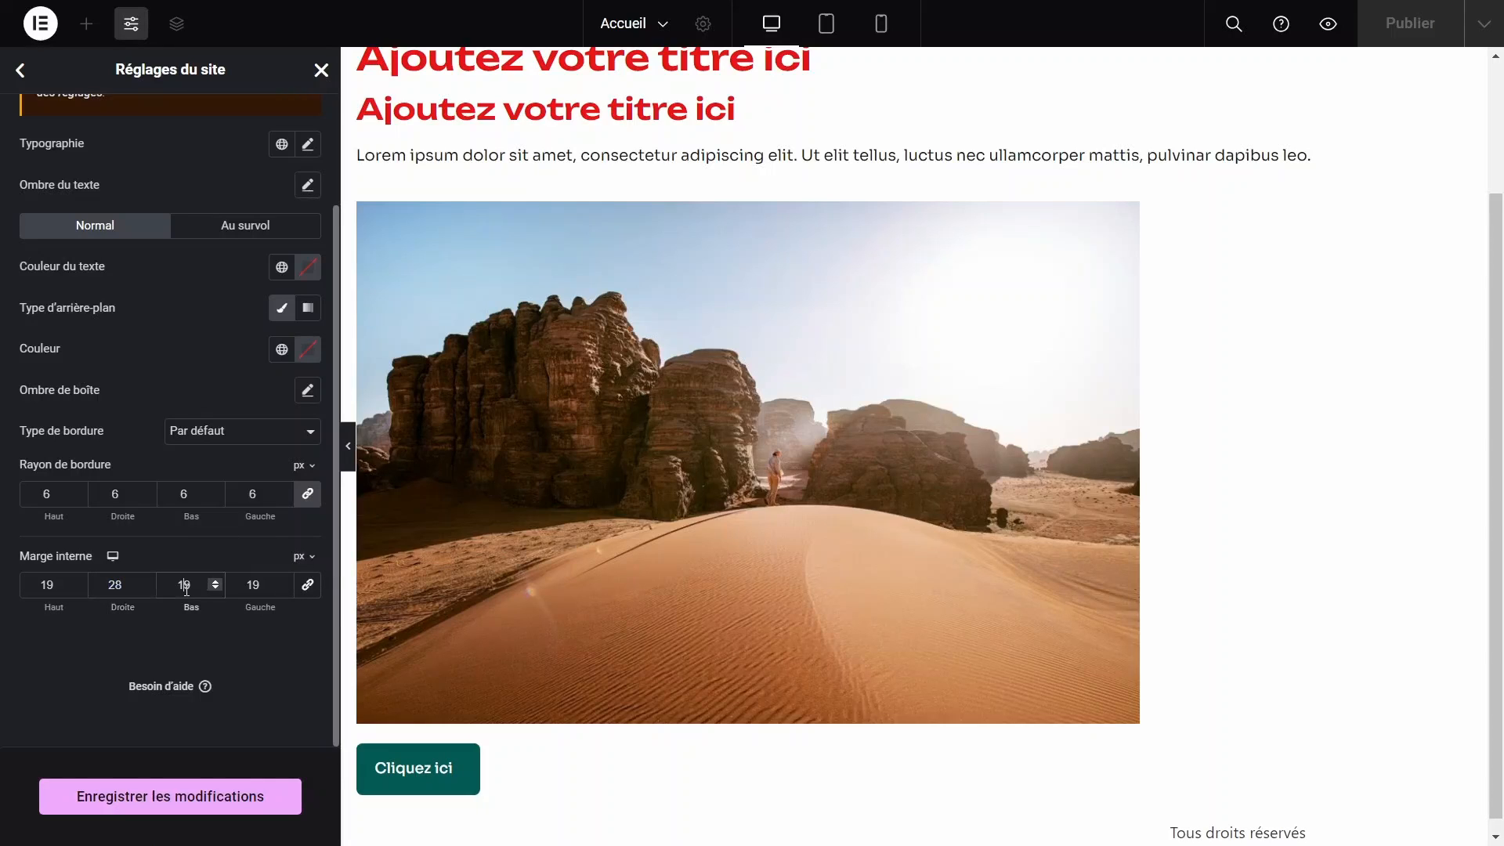
click(245, 584)
text(28)
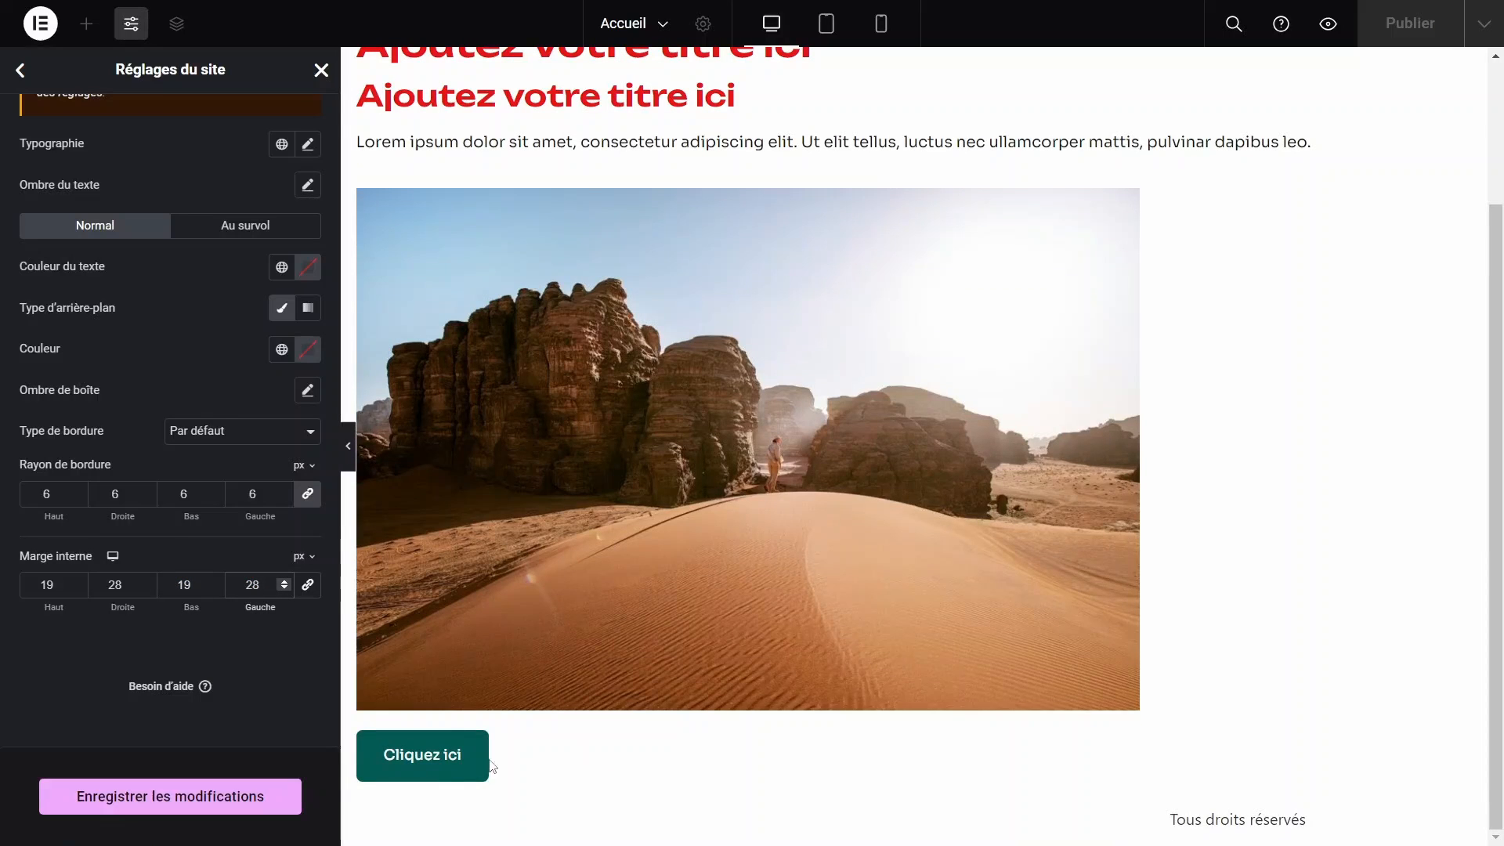
Give the buttons' hover state a fully transparent background color, #02010100.
scroll(143, 599, up, 1)
scroll(142, 599, up, 2)
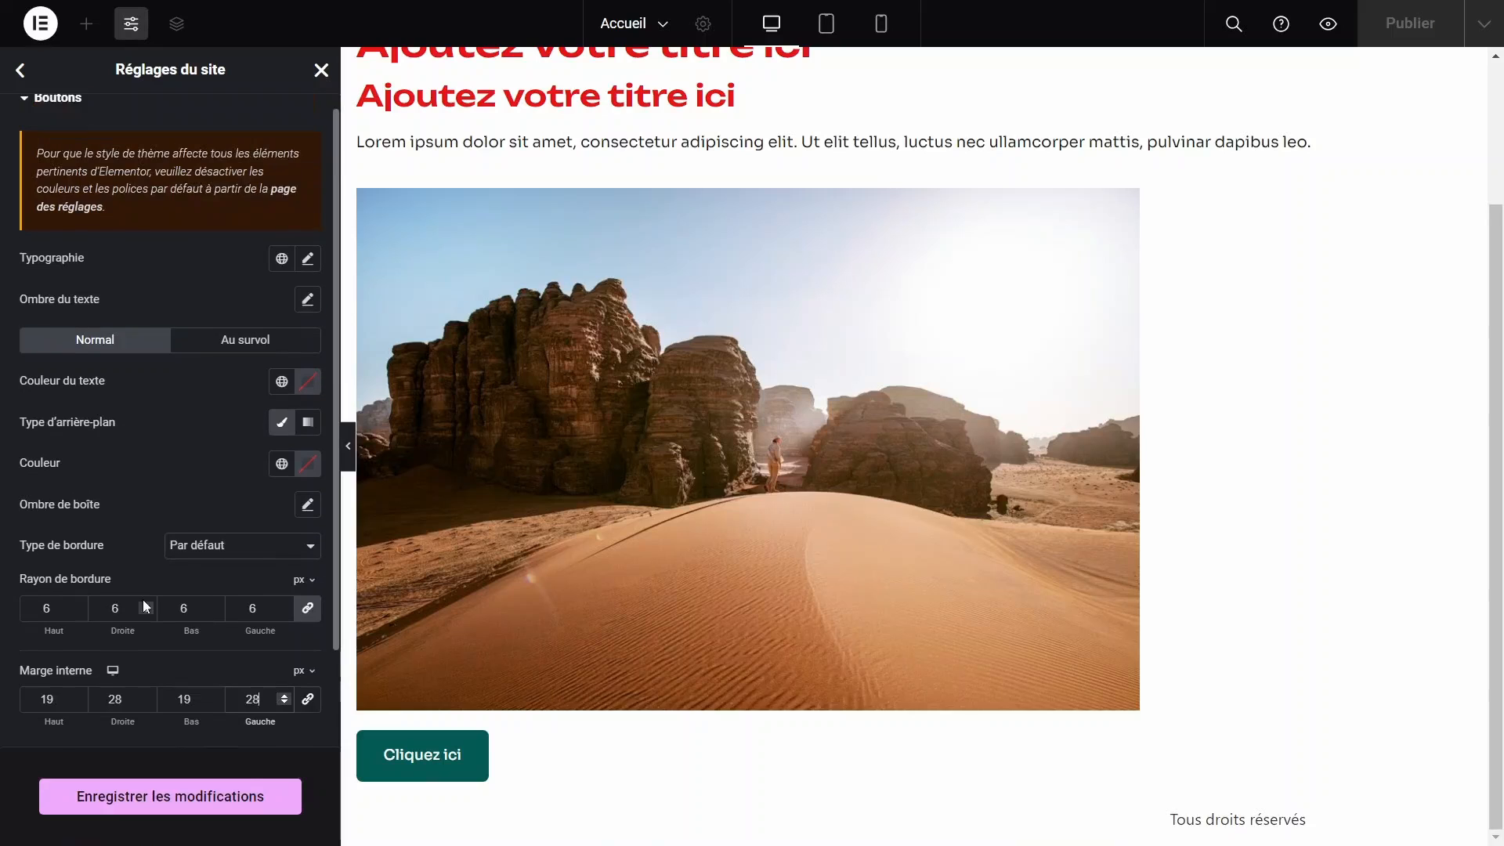
scroll(161, 415, down, 1)
scroll(168, 468, up, 1)
scroll(168, 467, down, 1)
click(199, 303)
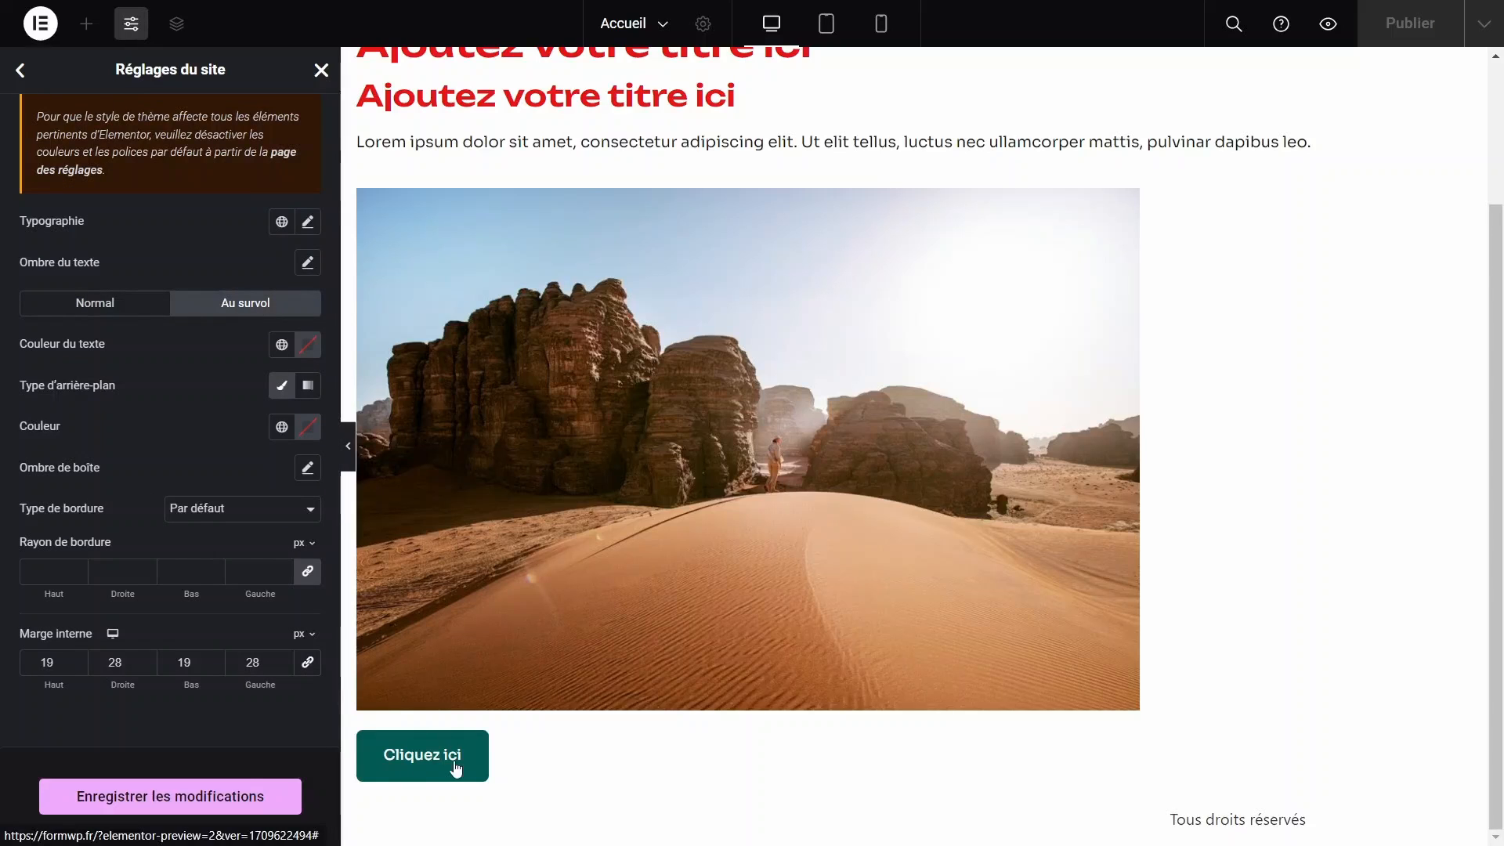
click(307, 427)
drag(235, 683, 157, 677)
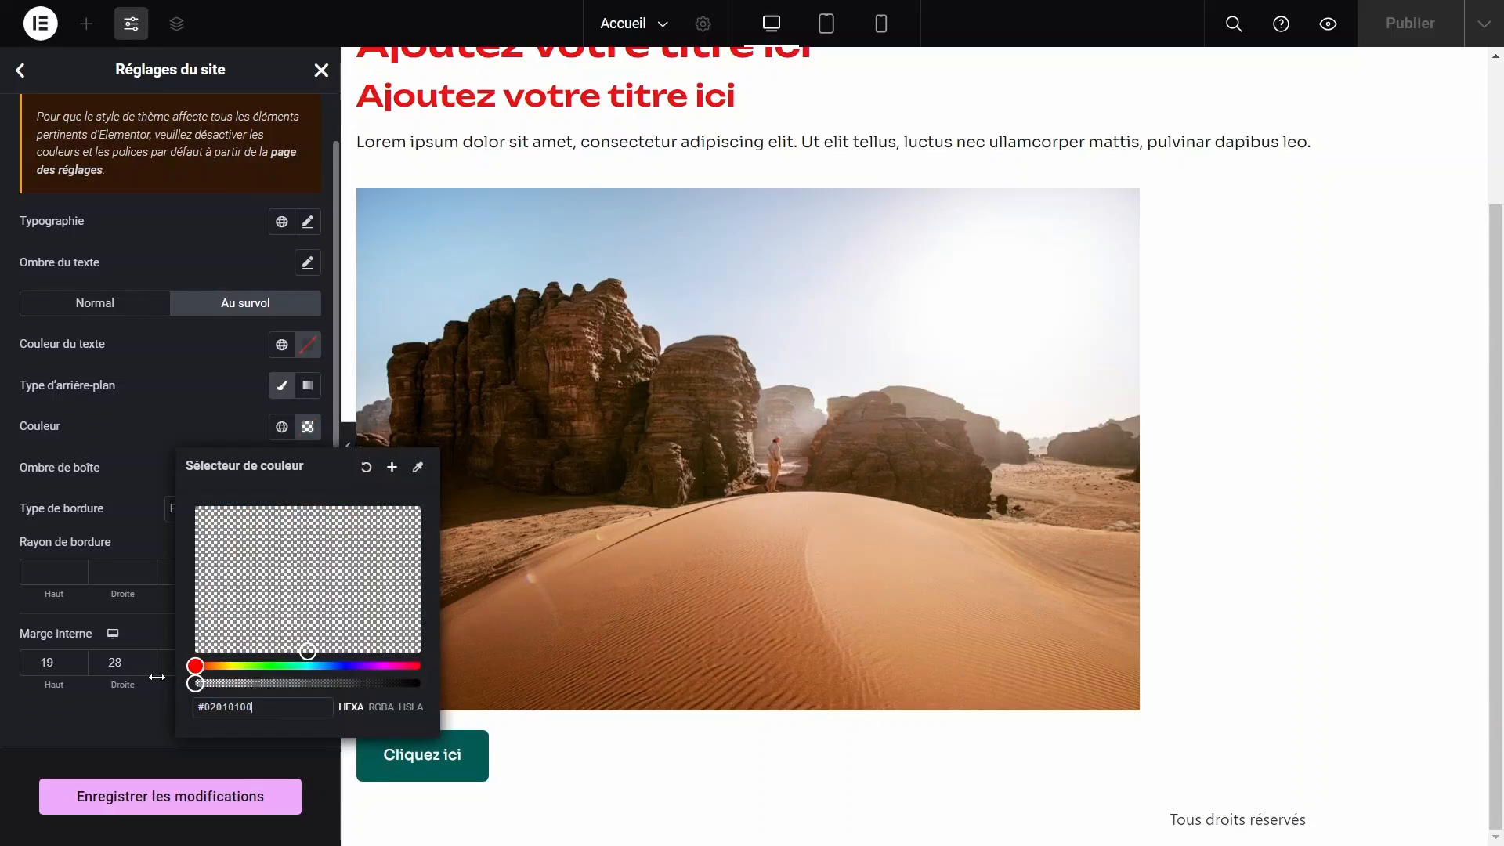
click(162, 448)
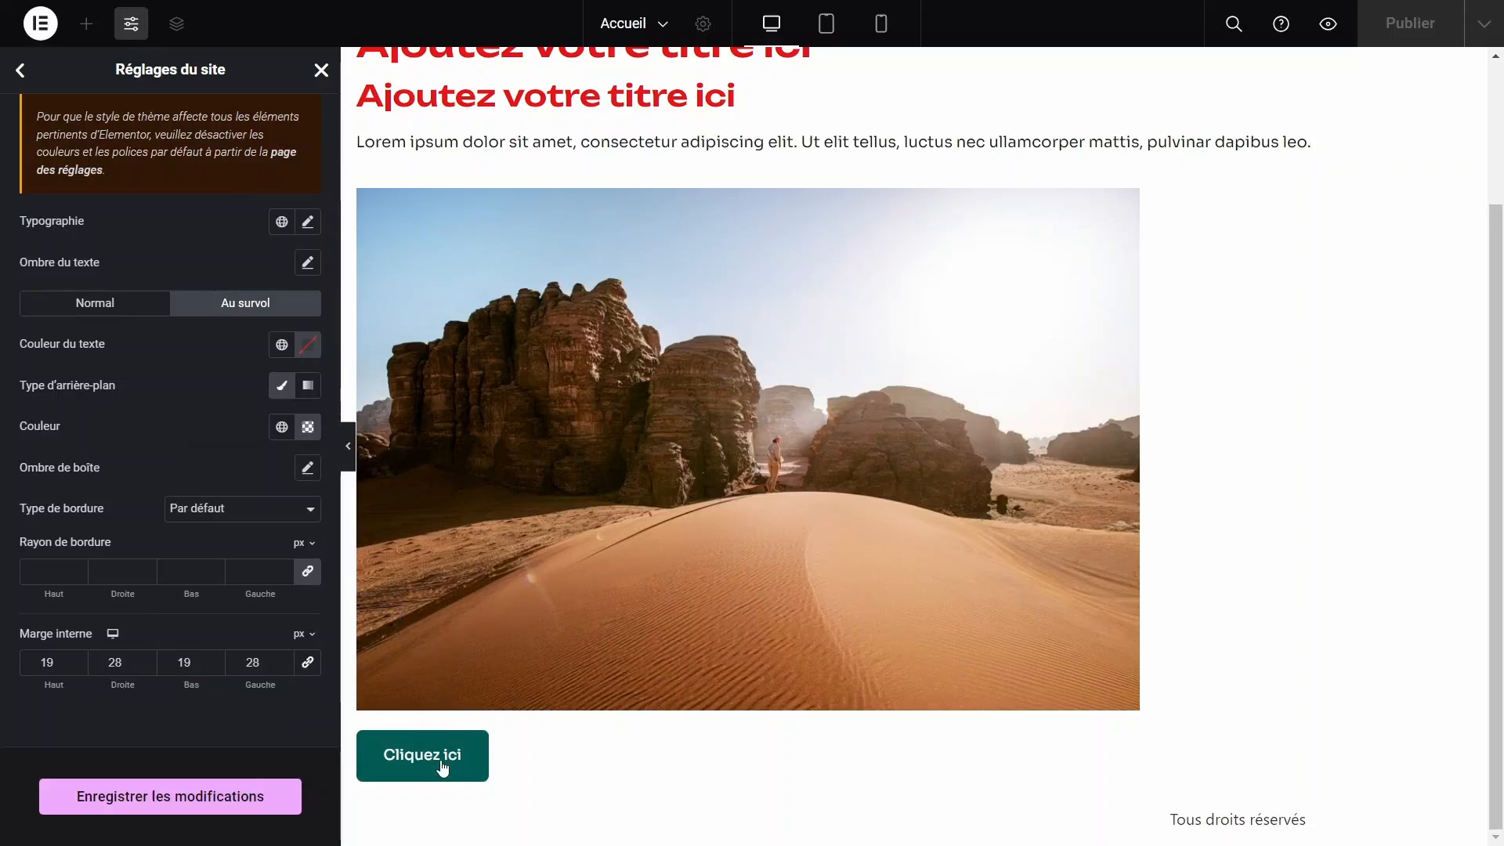
Add a solid 2 px border in the Accentué global color to the buttons' hover state.
click(186, 519)
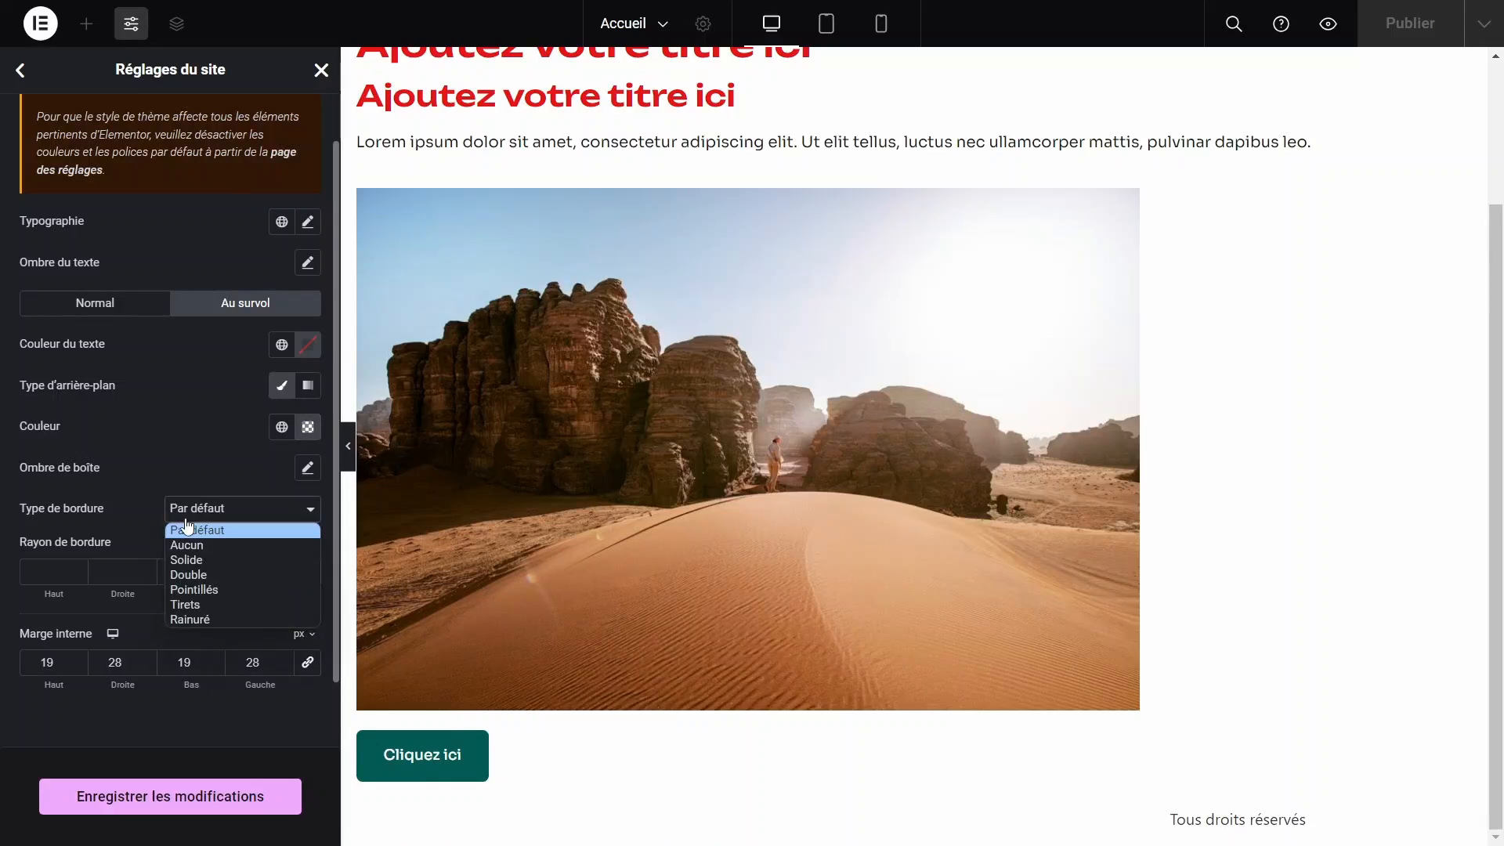
click(214, 562)
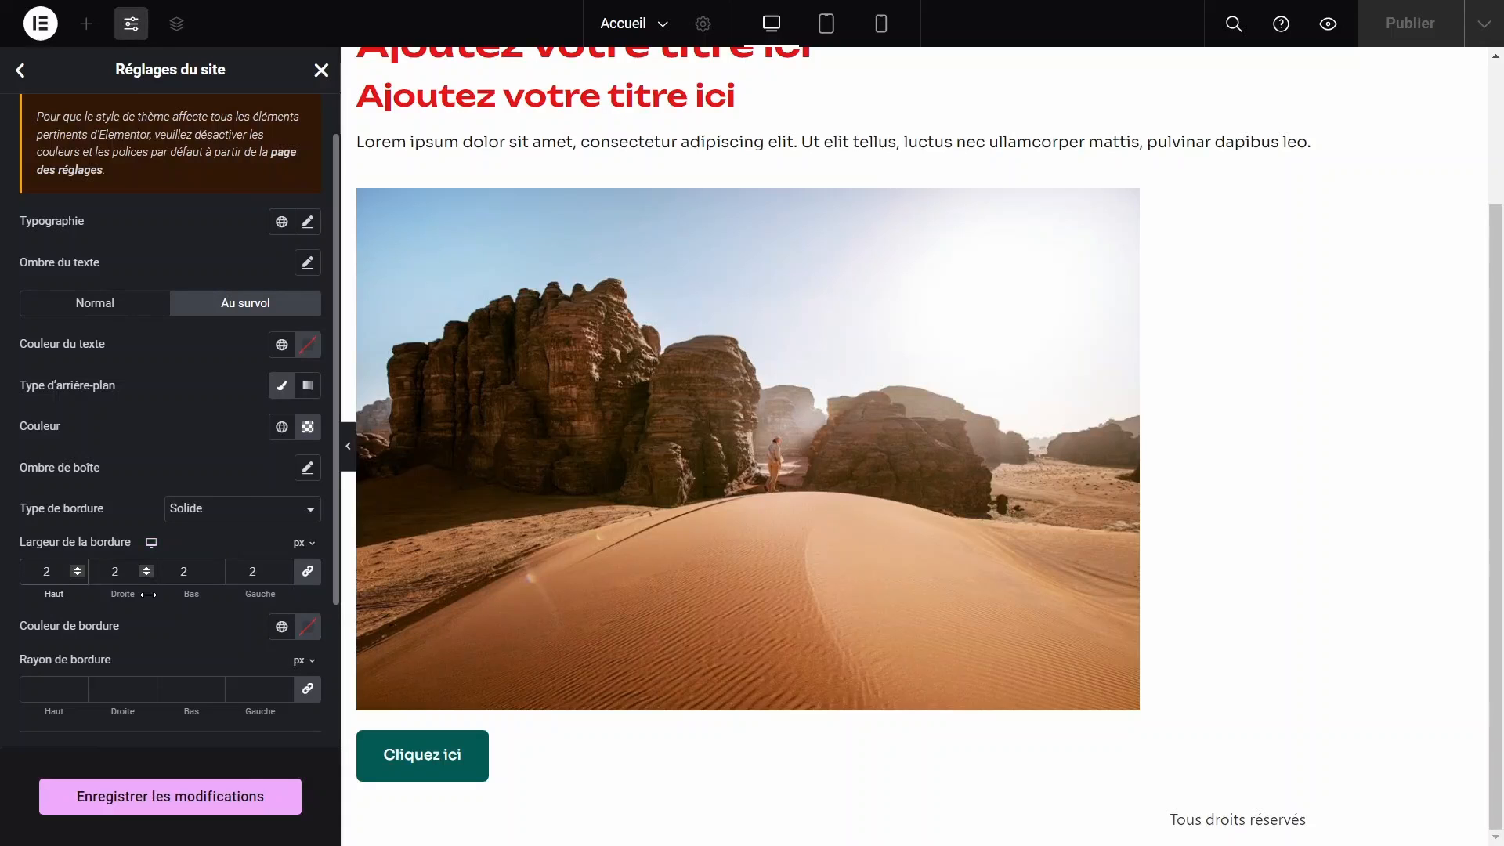
click(281, 631)
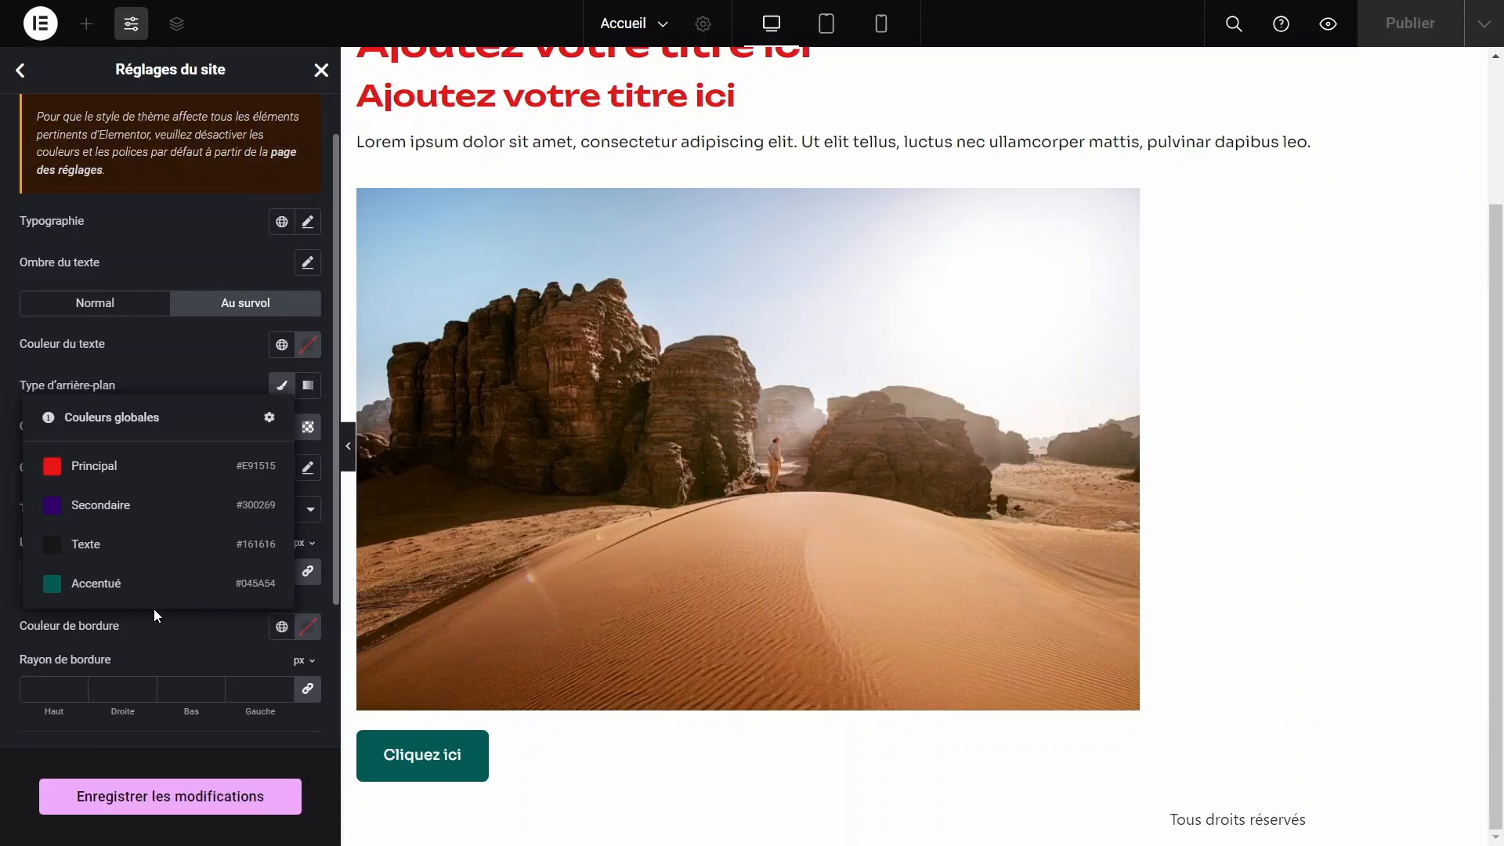
click(124, 589)
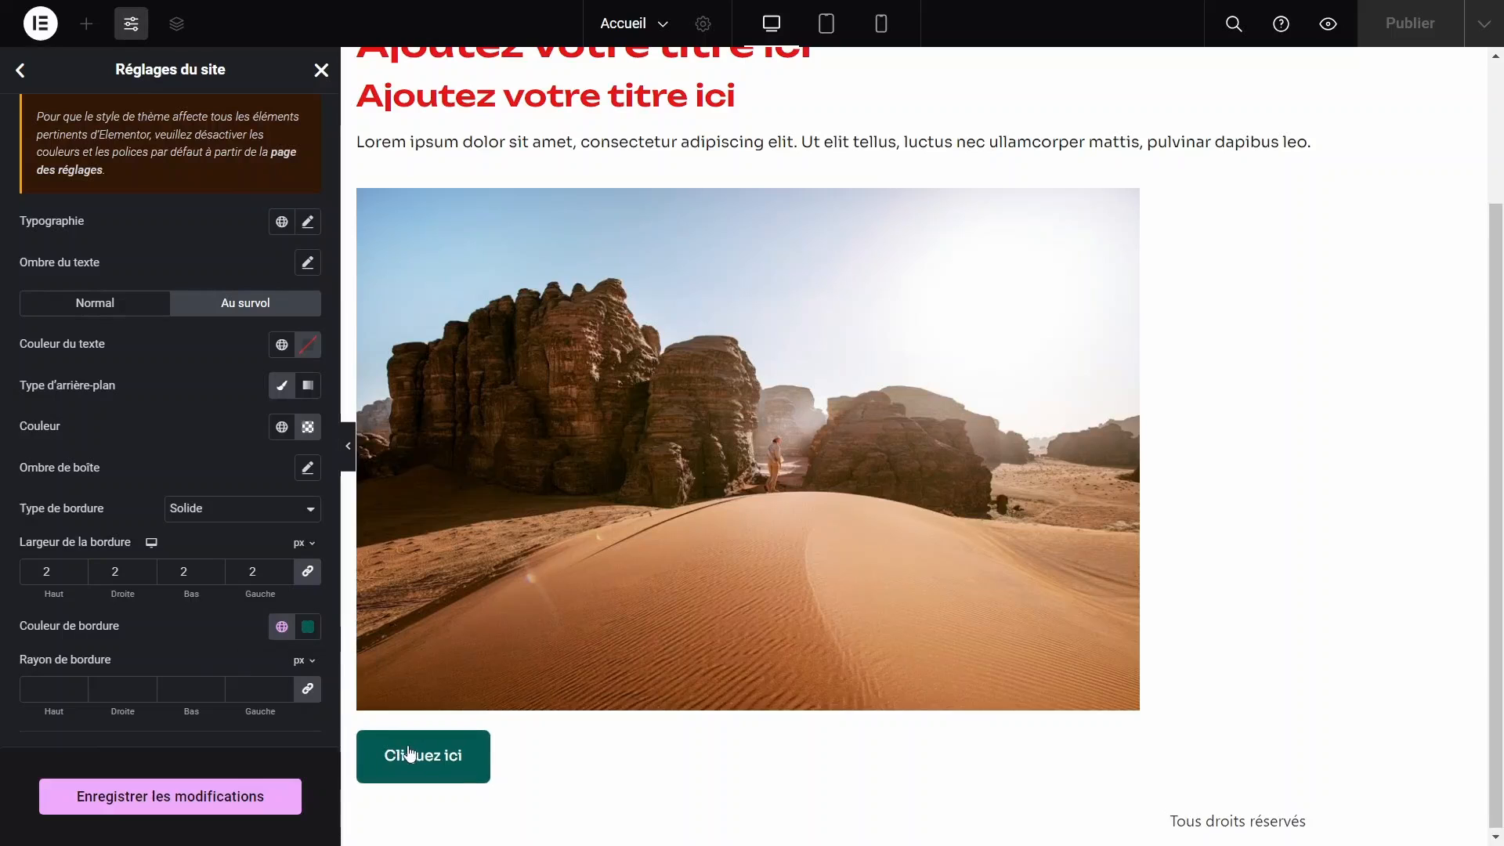
Set the buttons' hover text color to the Accentué global color and the hover border width to 1 px.
click(282, 345)
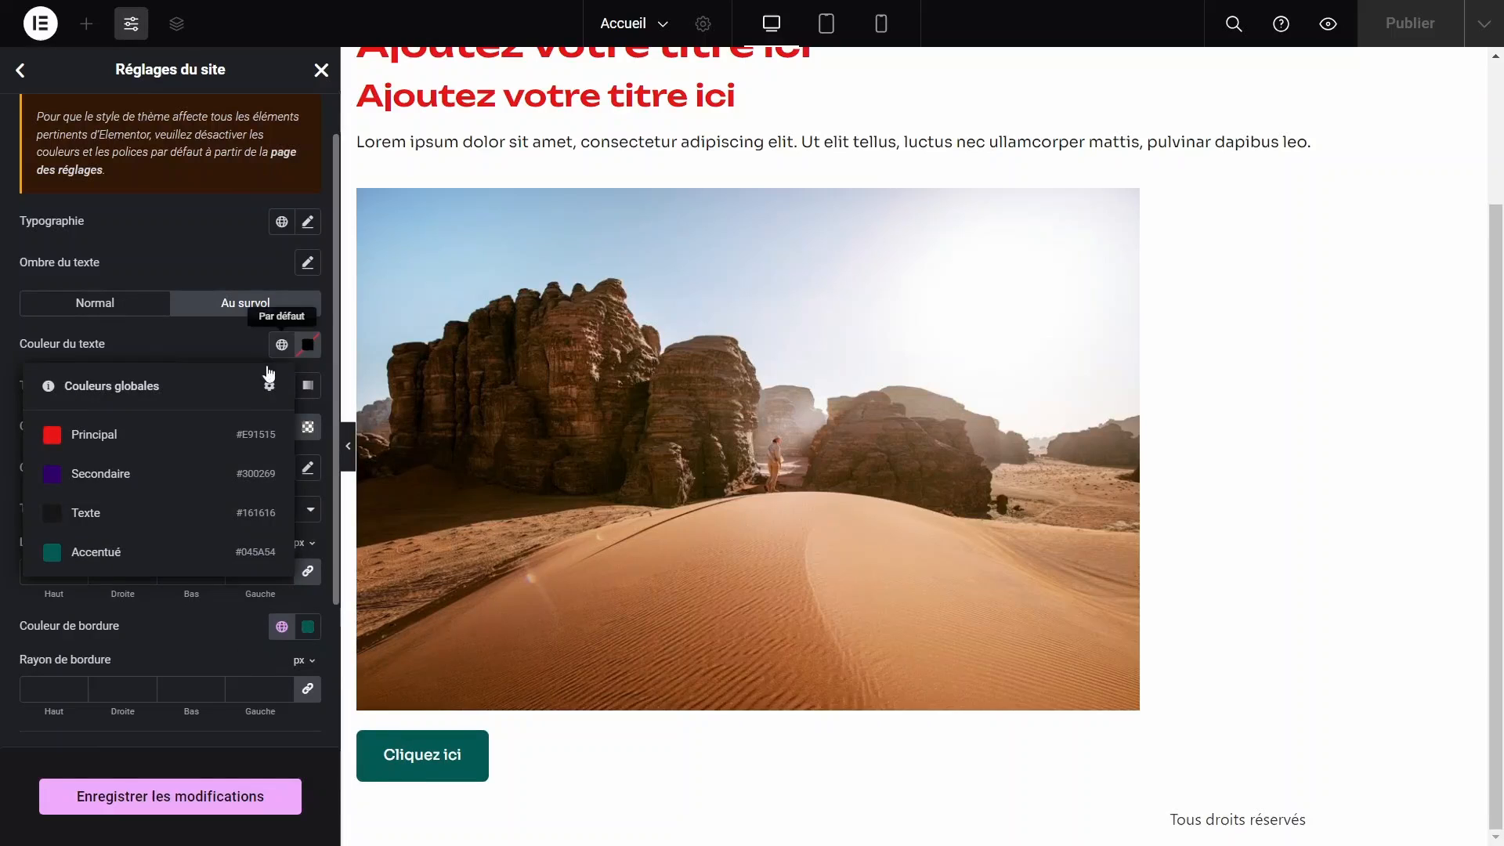
click(145, 565)
scroll(144, 658, up, 1)
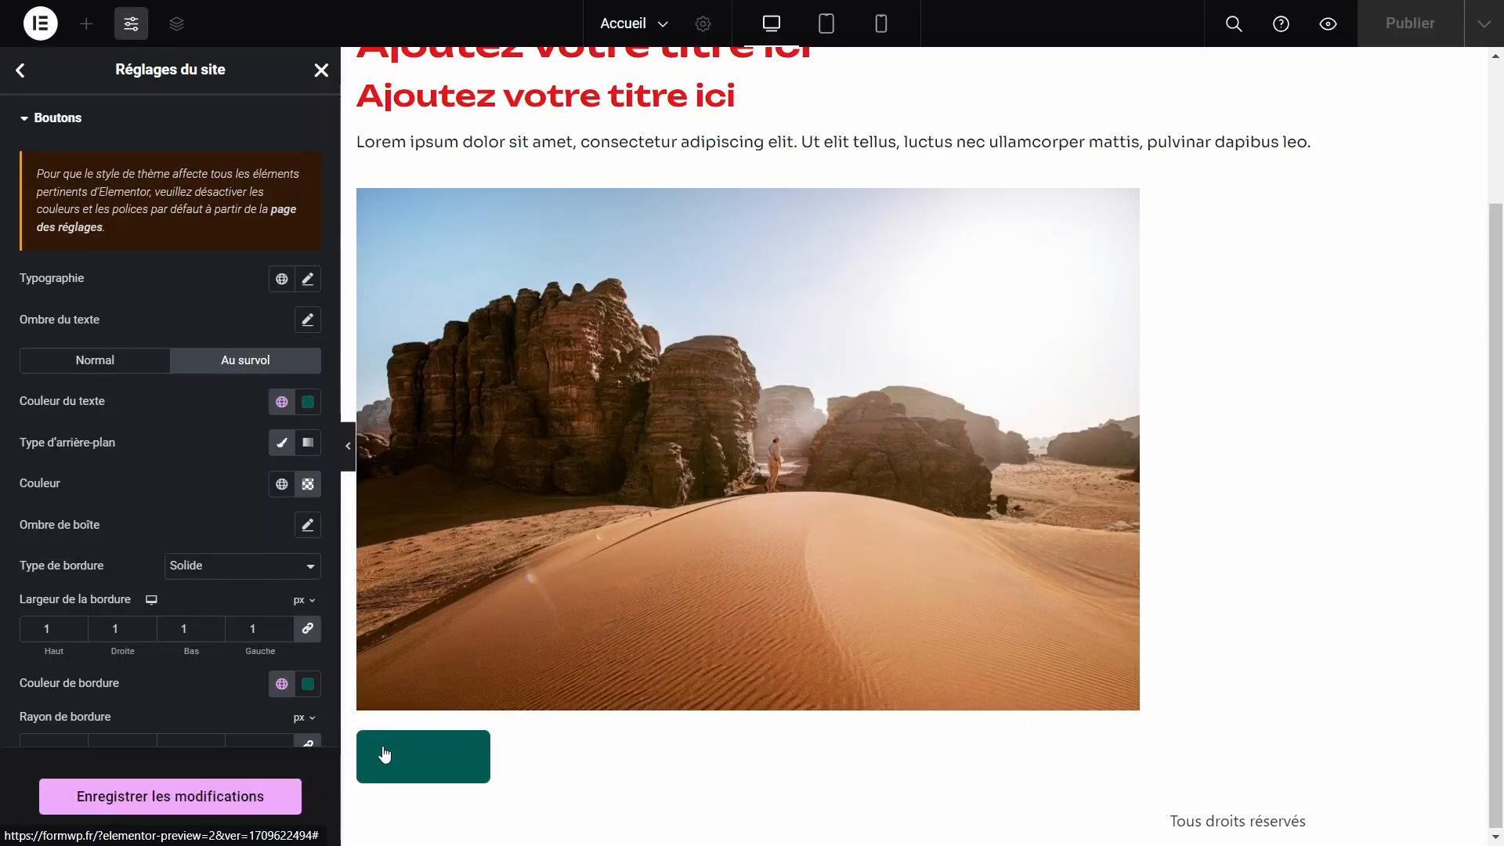
Save the site settings changes and return to the buttons' normal-state settings.
click(233, 804)
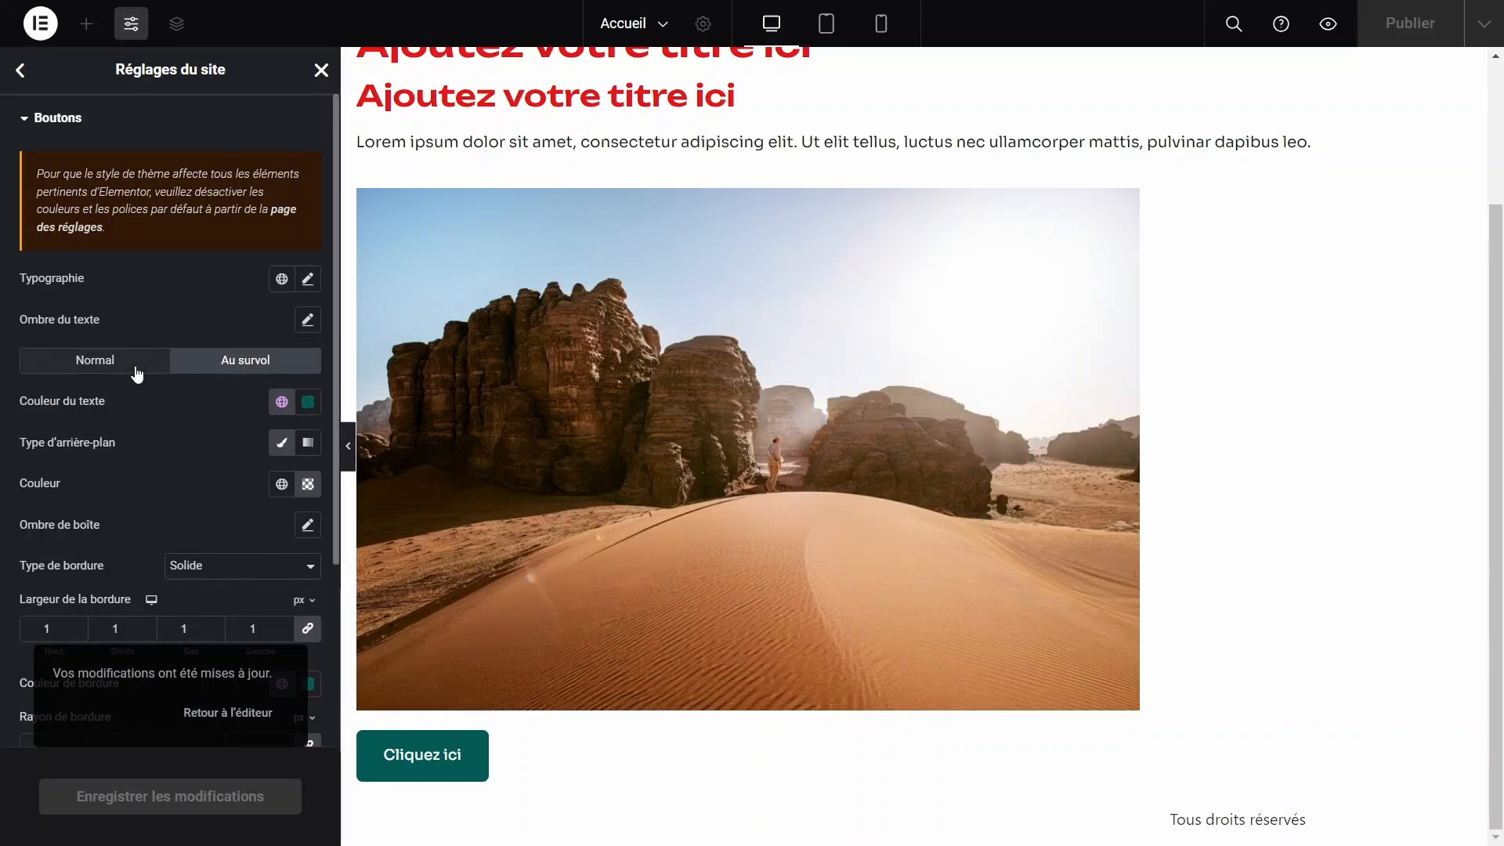
scroll(135, 365, down, 3)
scroll(135, 365, up, 3)
click(120, 360)
scroll(144, 523, down, 2)
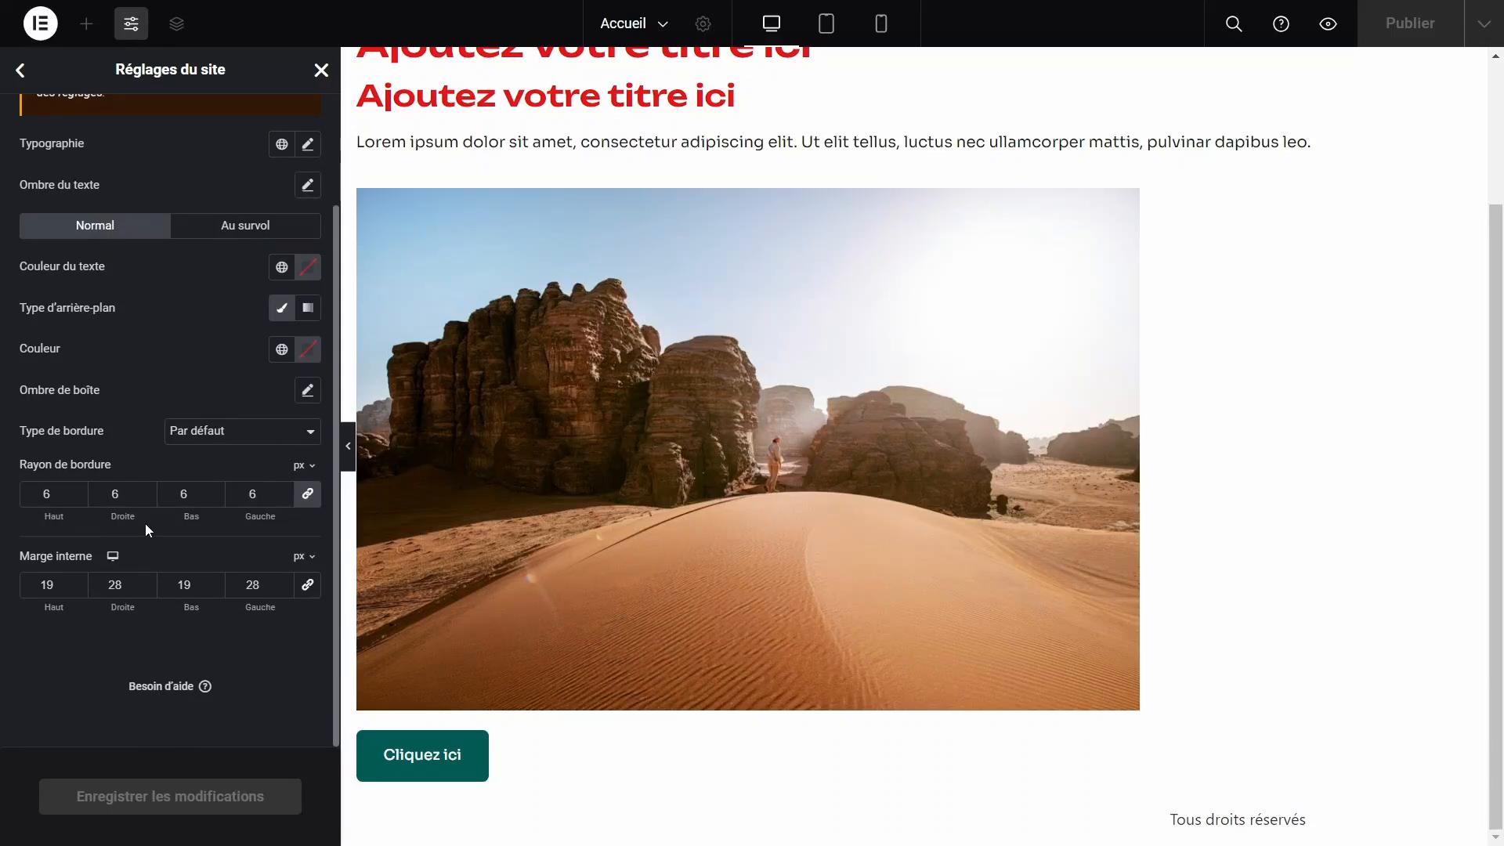
In the mobile view, set the button padding to 14 px top and bottom and 22 px right and left.
click(827, 26)
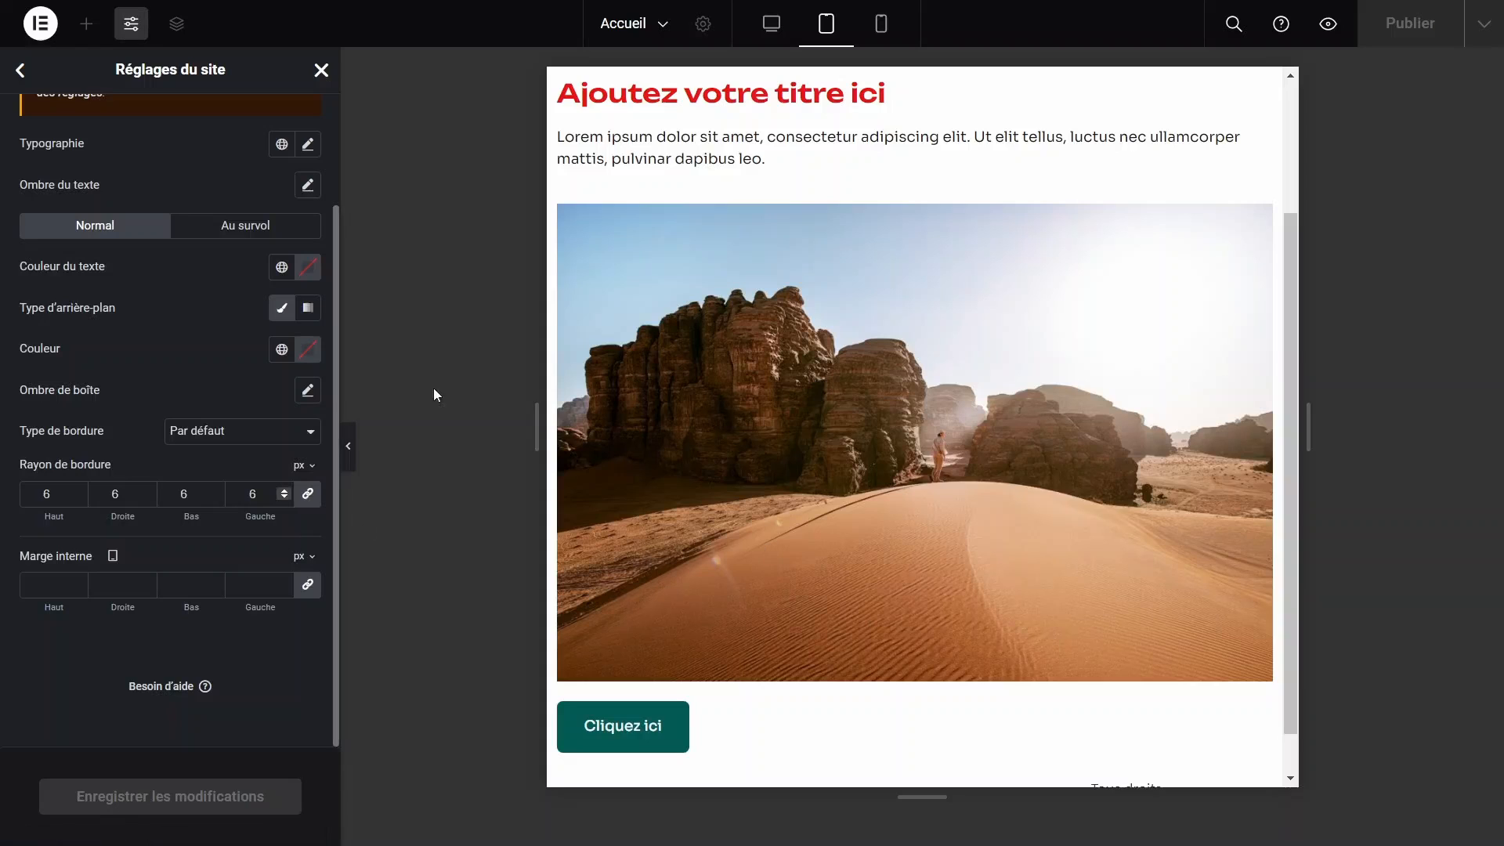
click(888, 34)
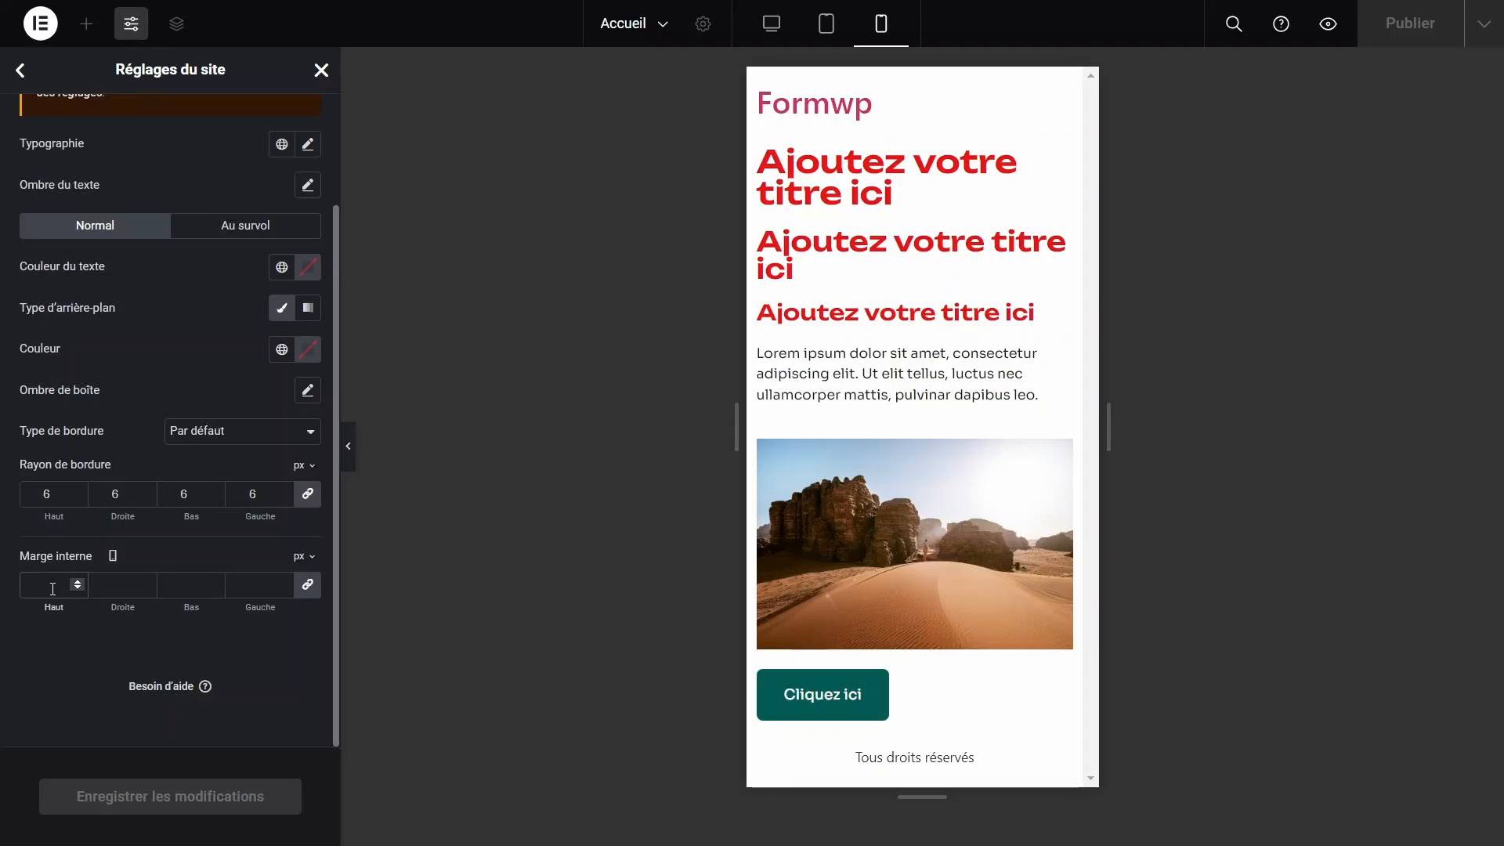
text(14)
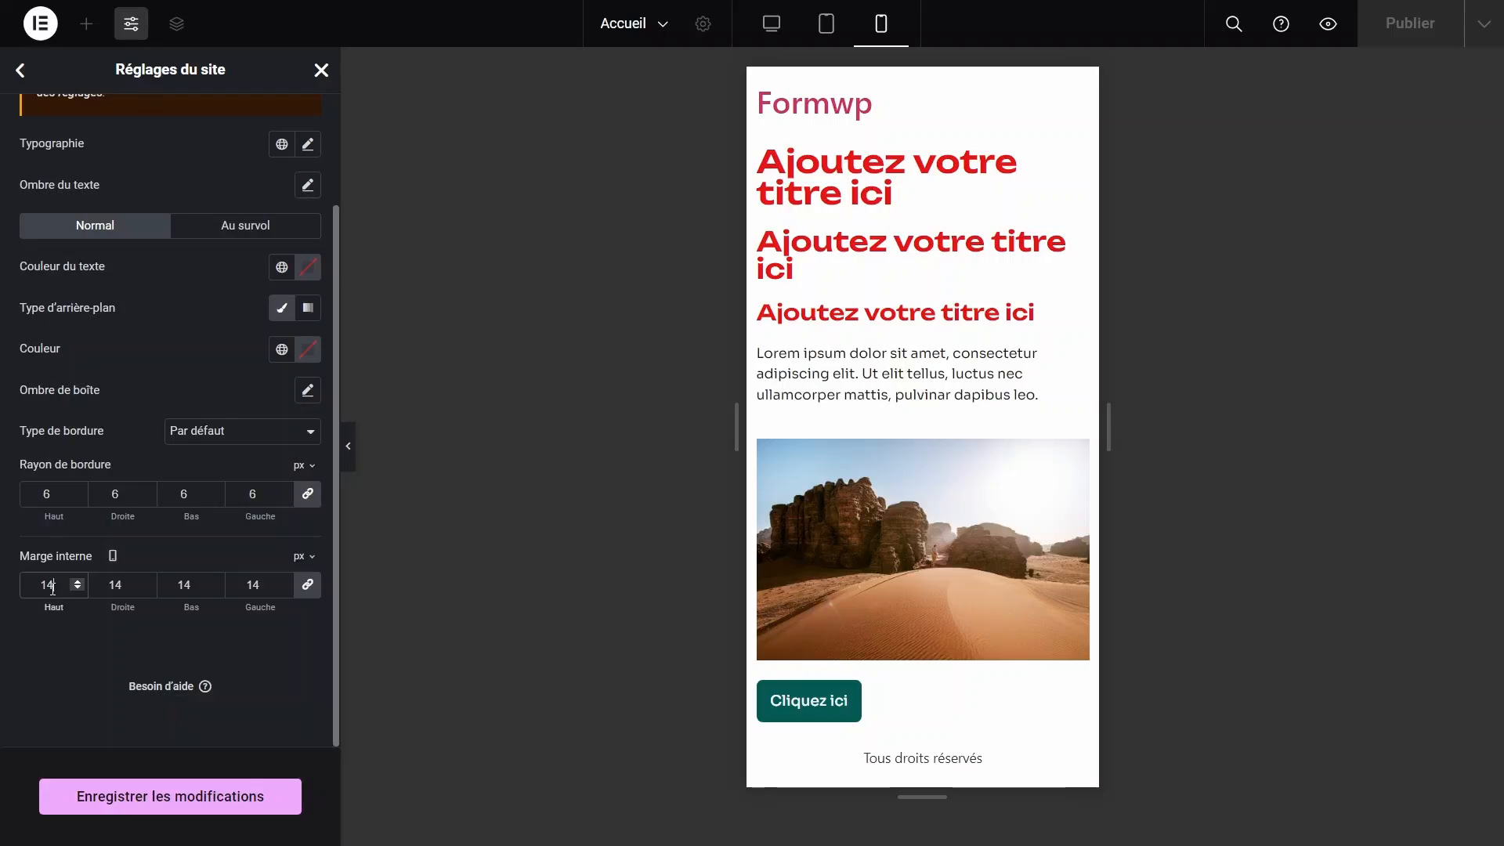
click(309, 587)
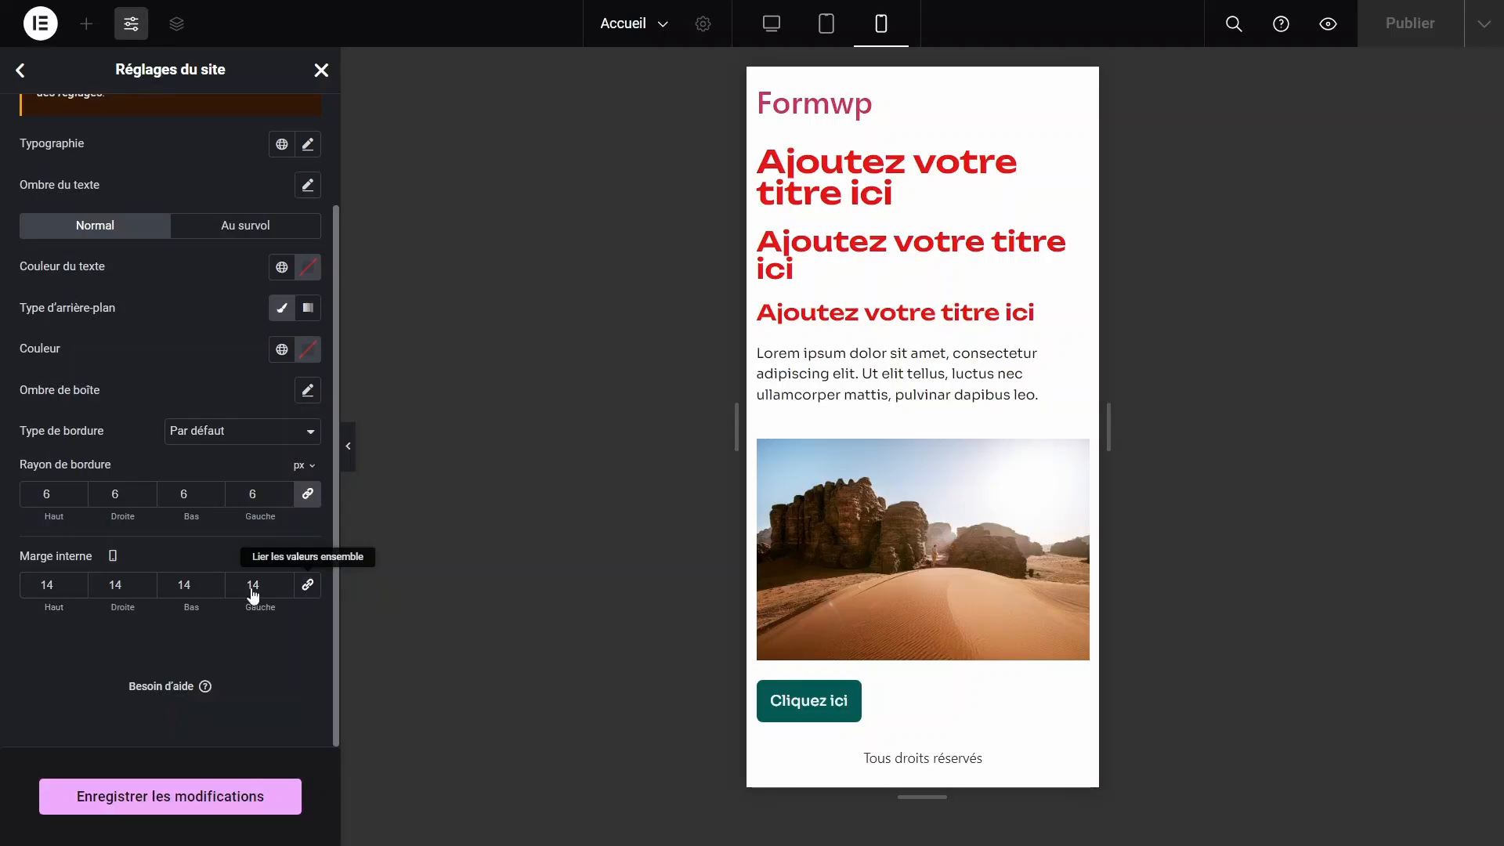
double_click(113, 586)
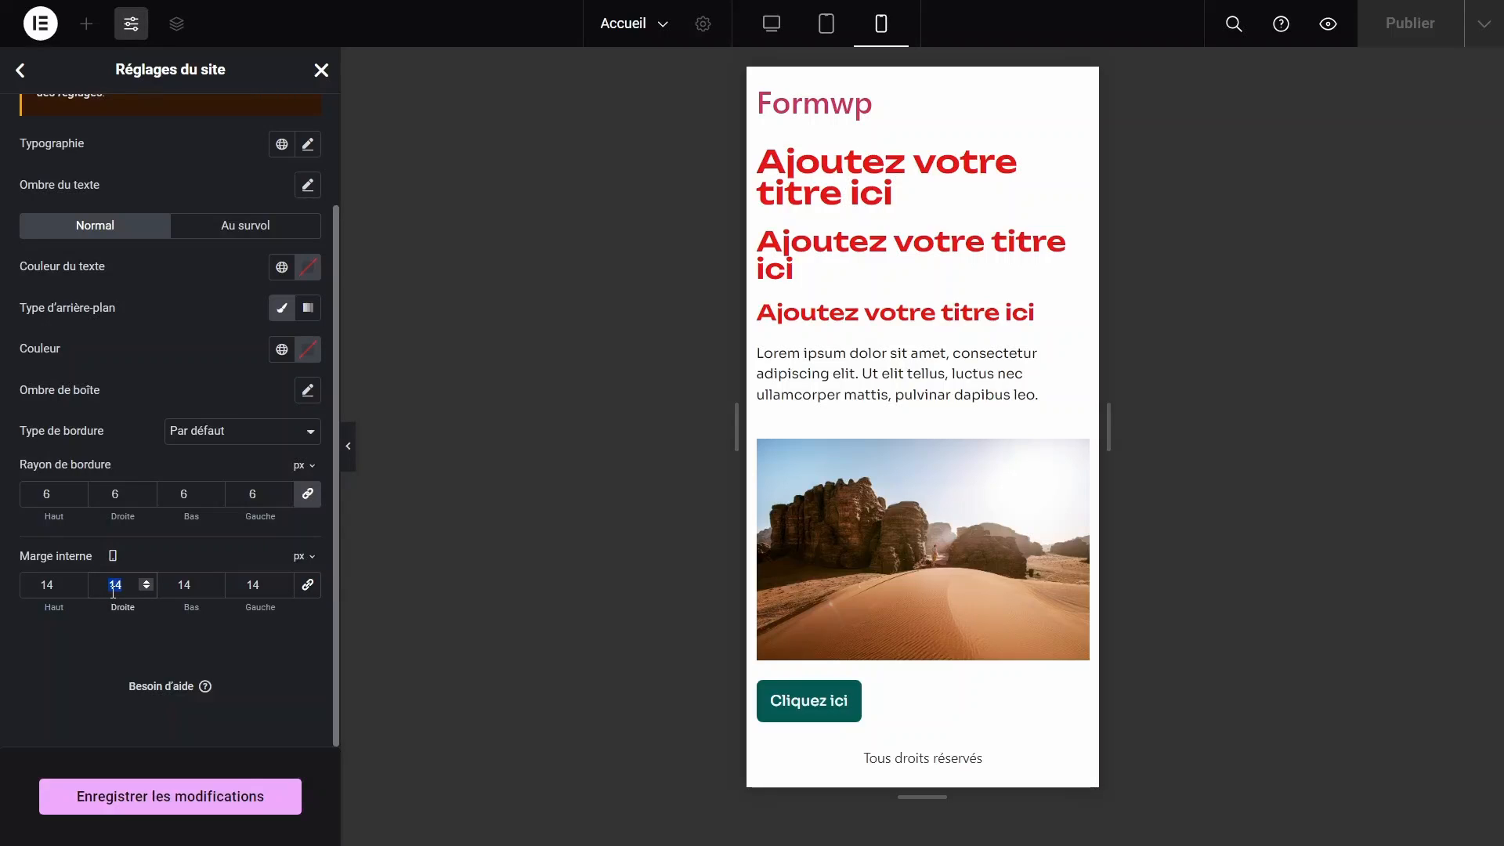
text(22)
double_click(253, 586)
text(22)
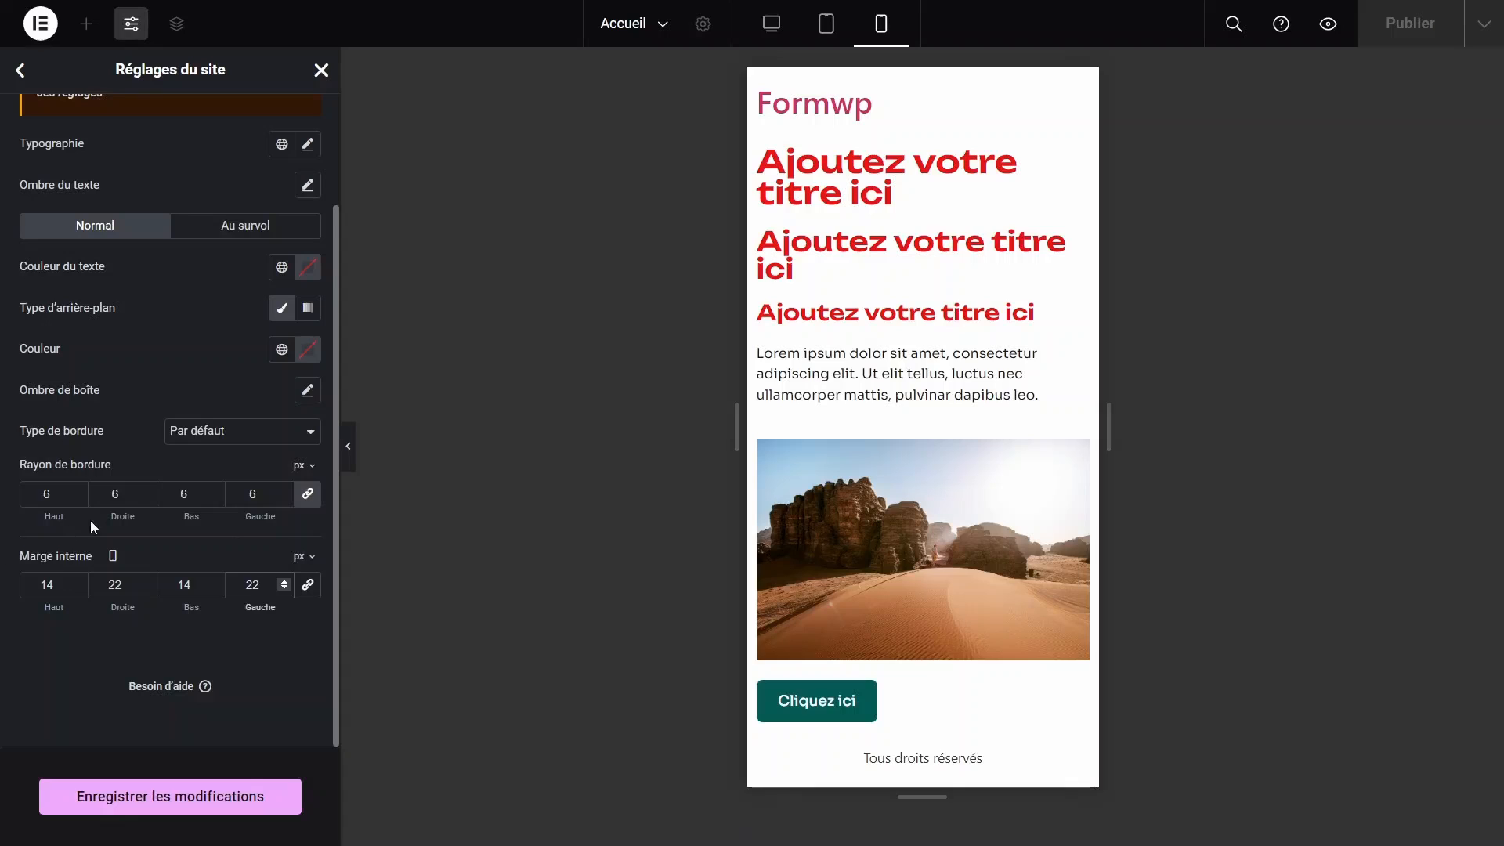
Check the button in the tablet preview, switch back to desktop, and save the site settings changes.
click(207, 235)
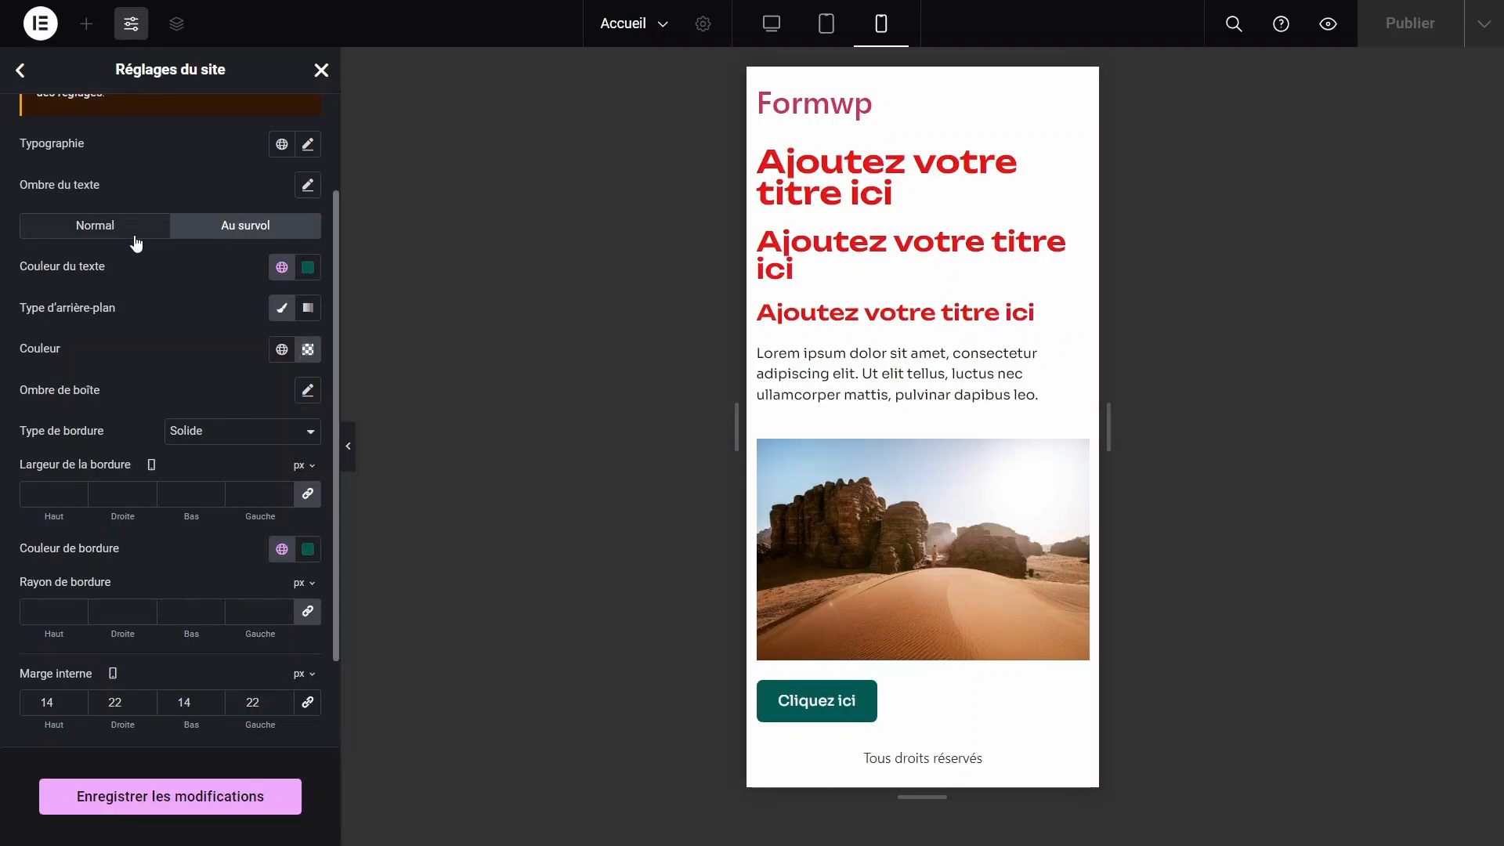
click(136, 243)
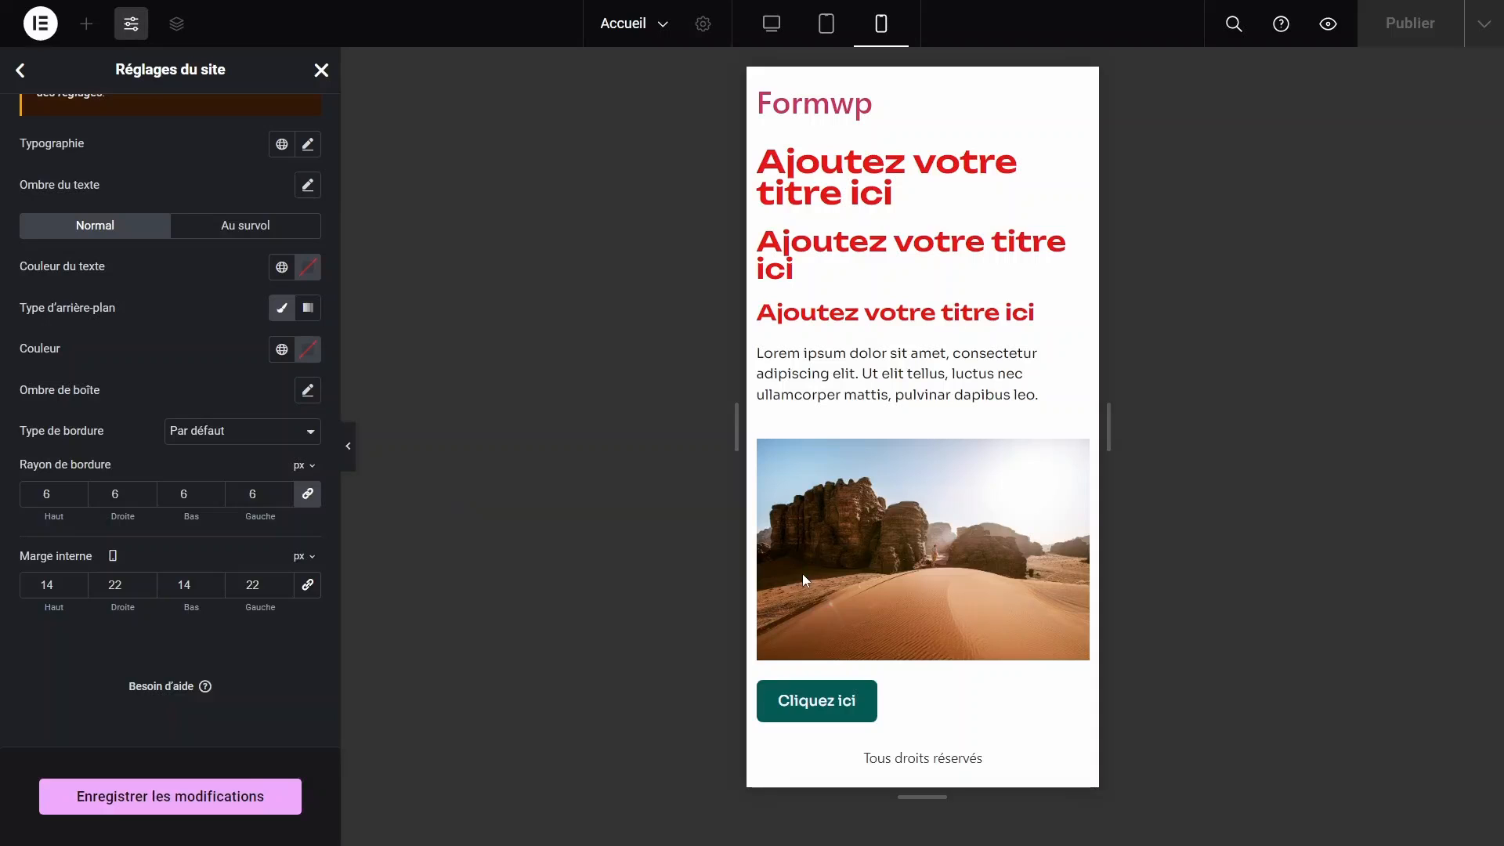
click(832, 32)
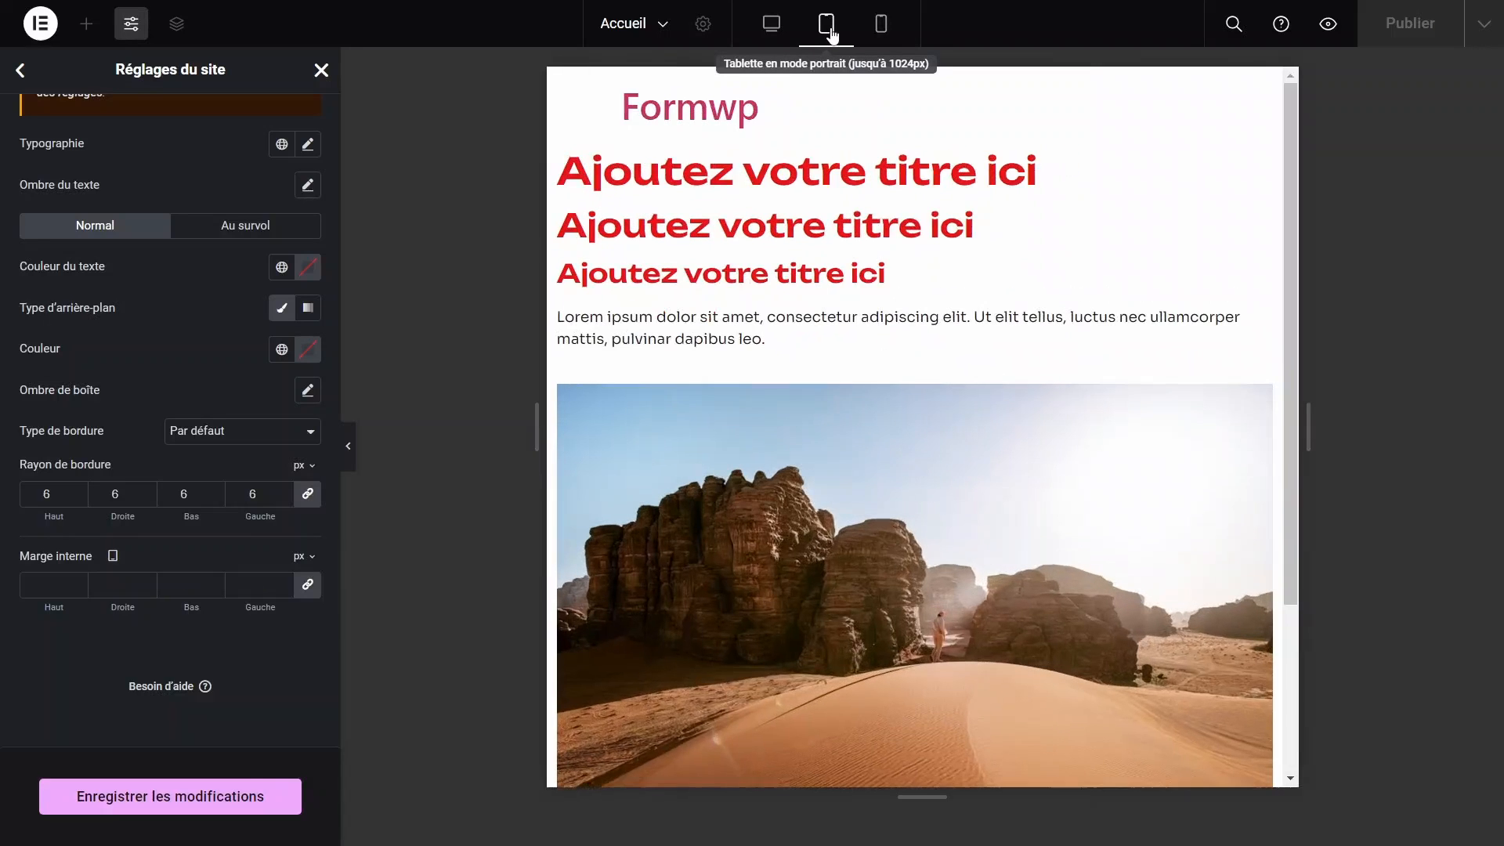
scroll(674, 397, down, 3)
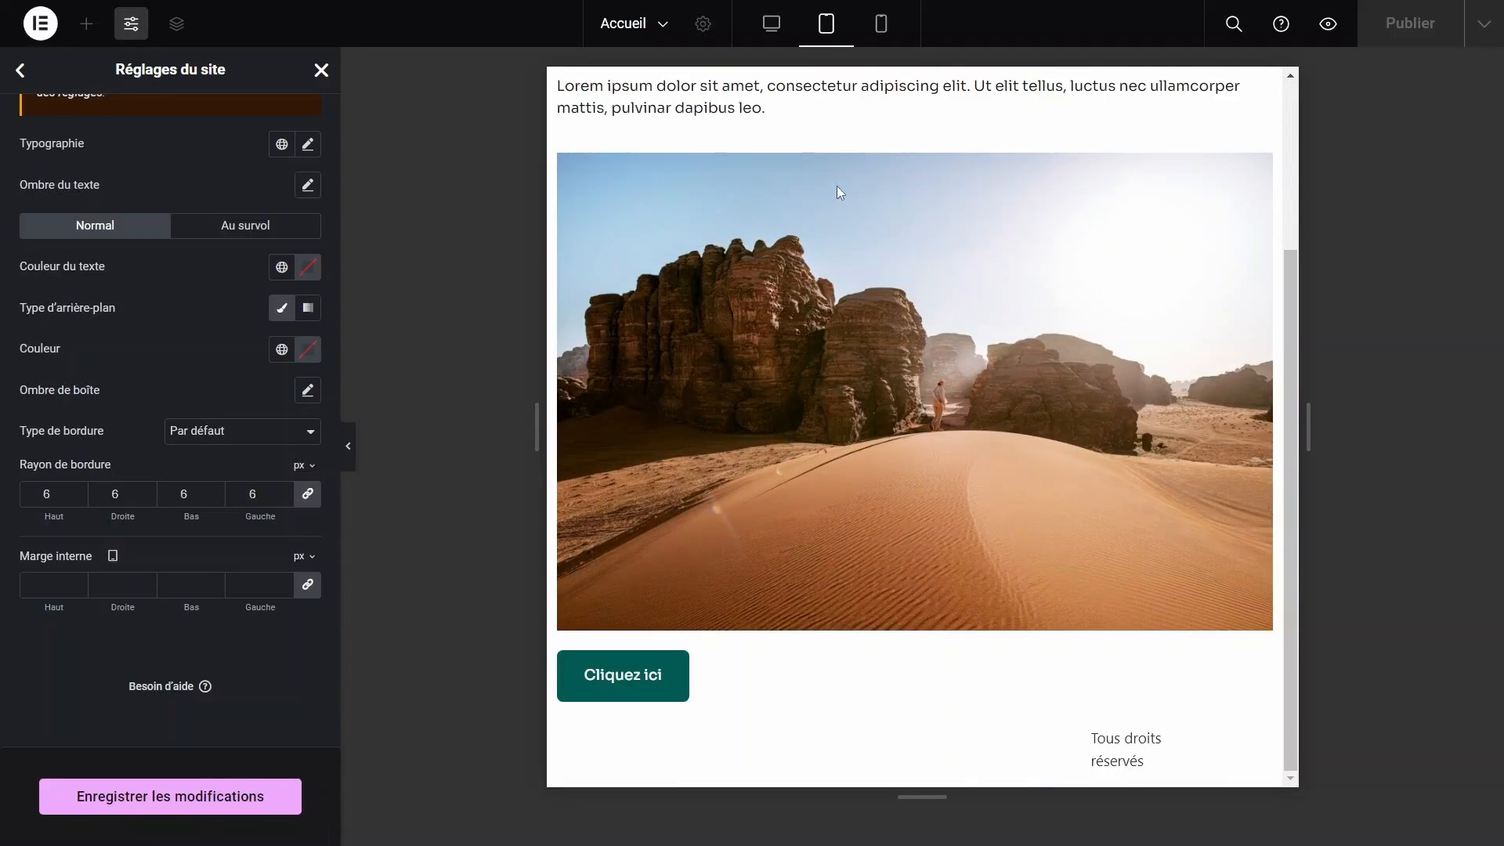
click(774, 35)
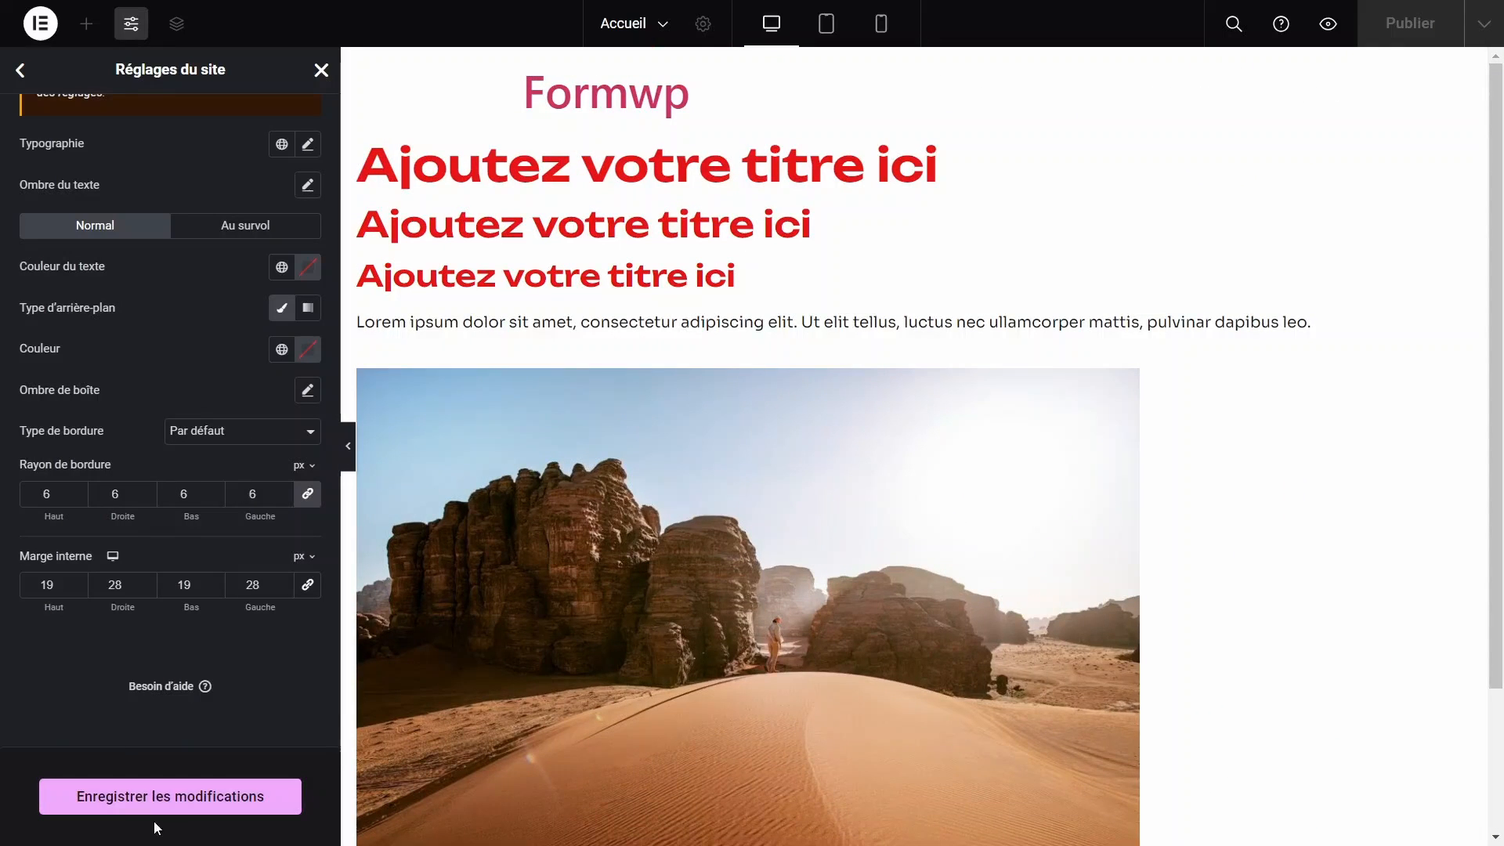
click(171, 797)
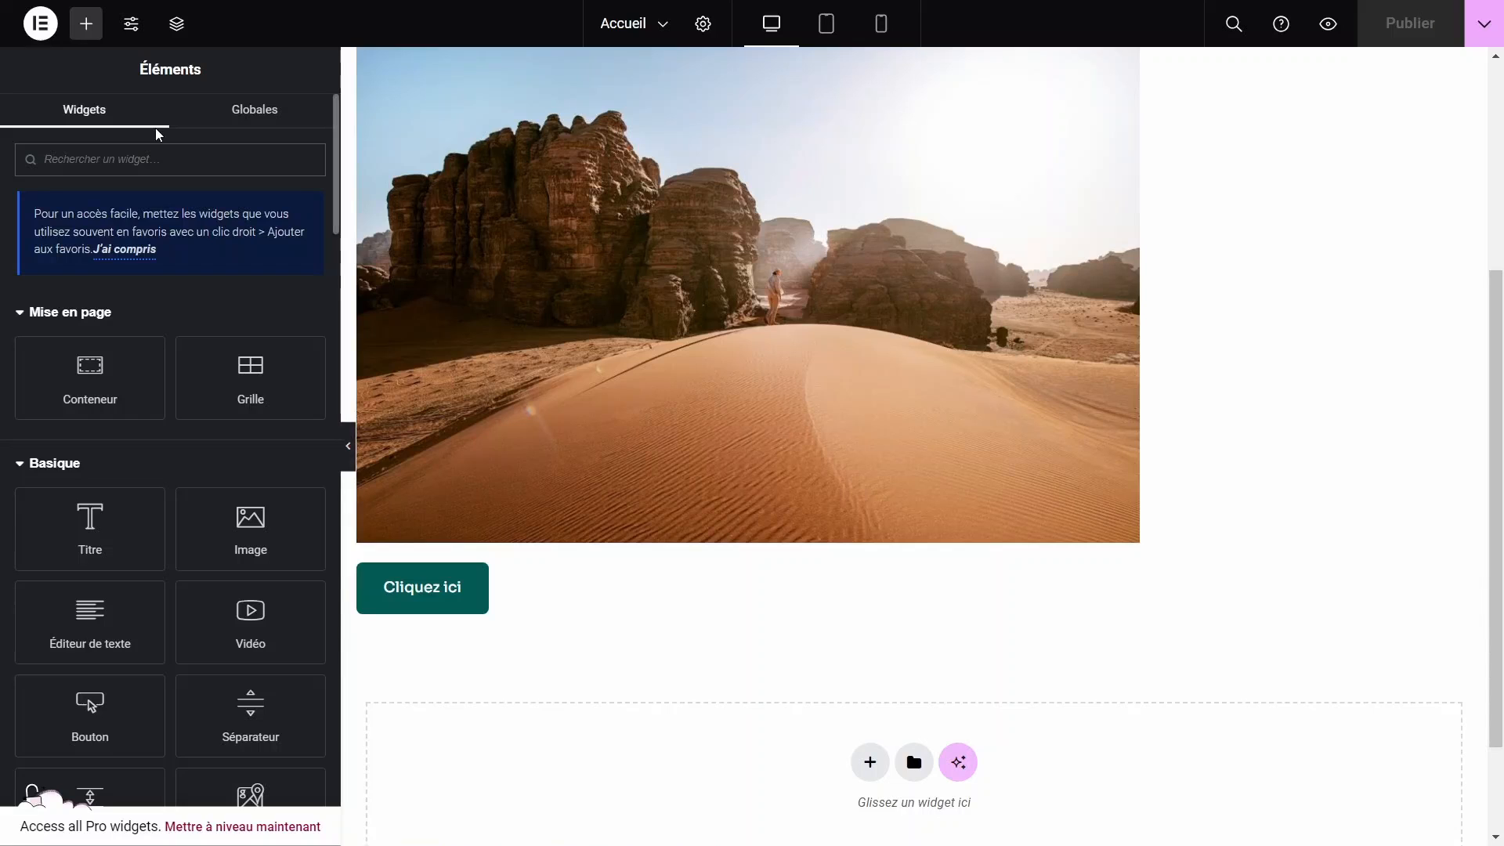
Add a second Bouton widget below the existing button and publish the page.
text(bo)
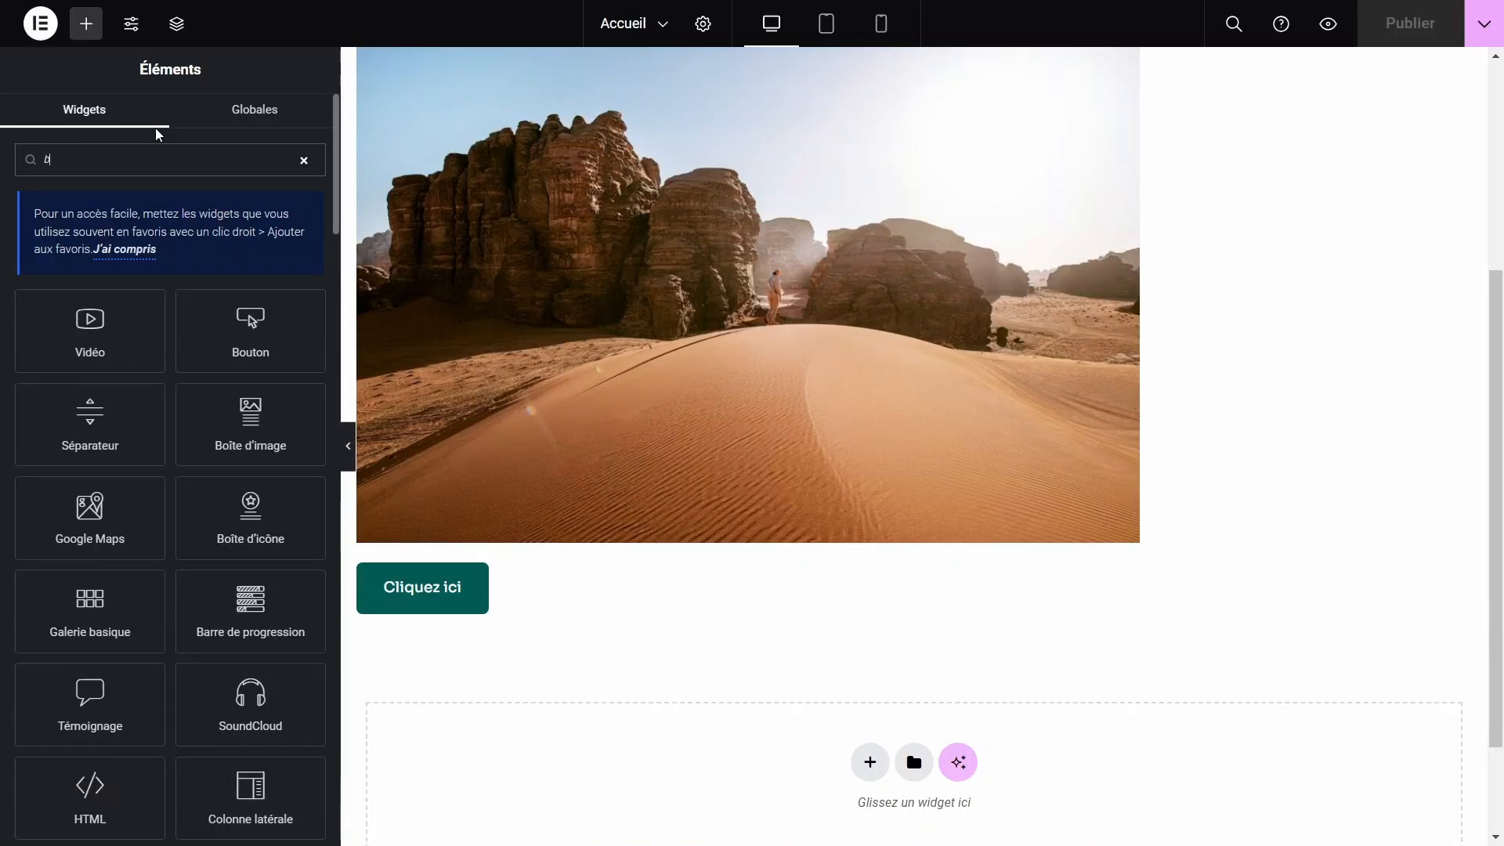
text(u)
click(1420, 29)
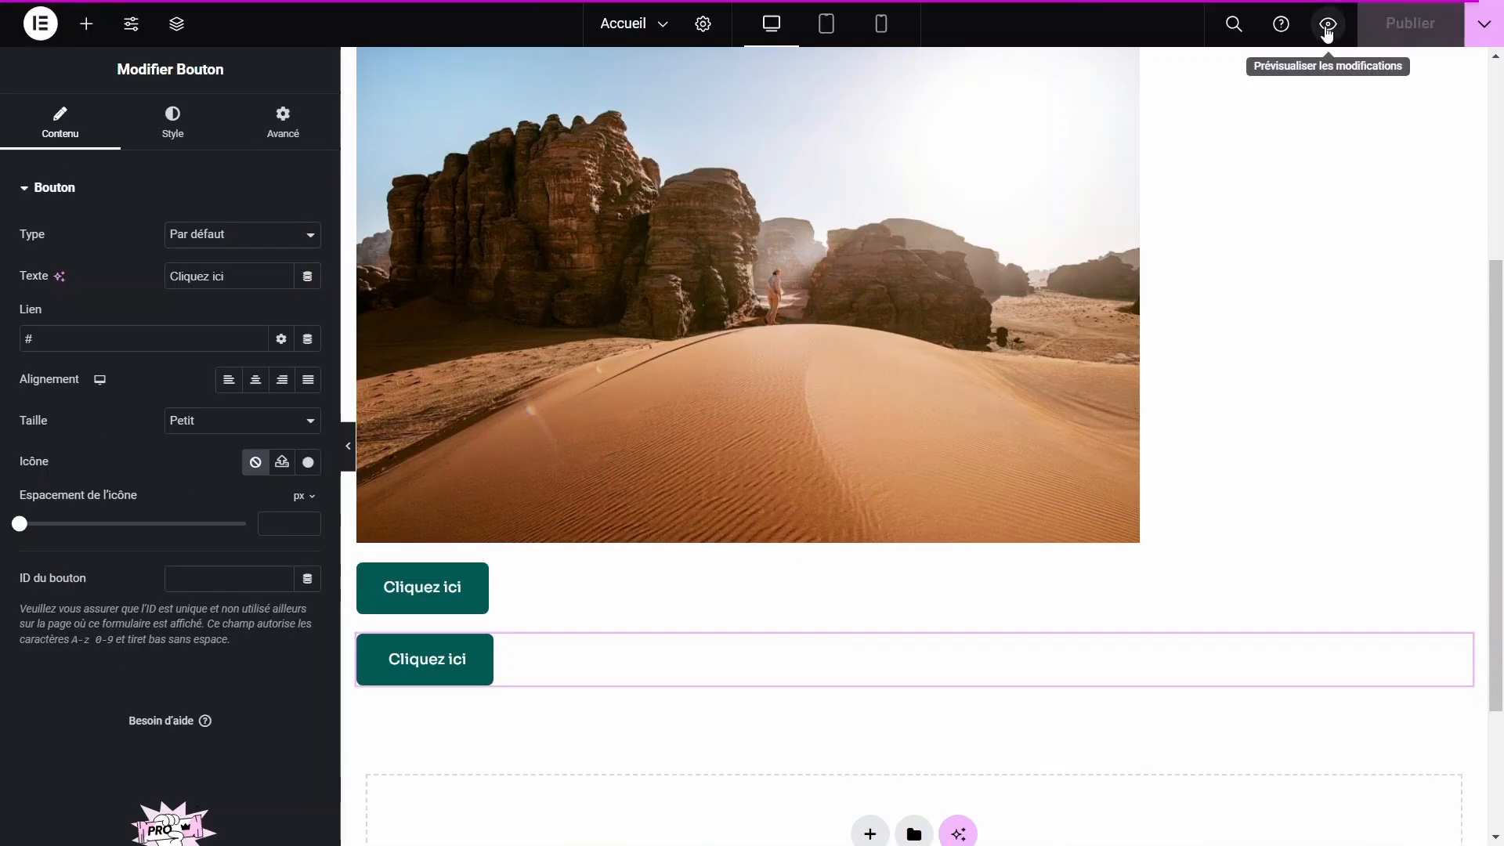
Preview the published page and examine its headings, text and the two buttons' hover style.
click(1327, 25)
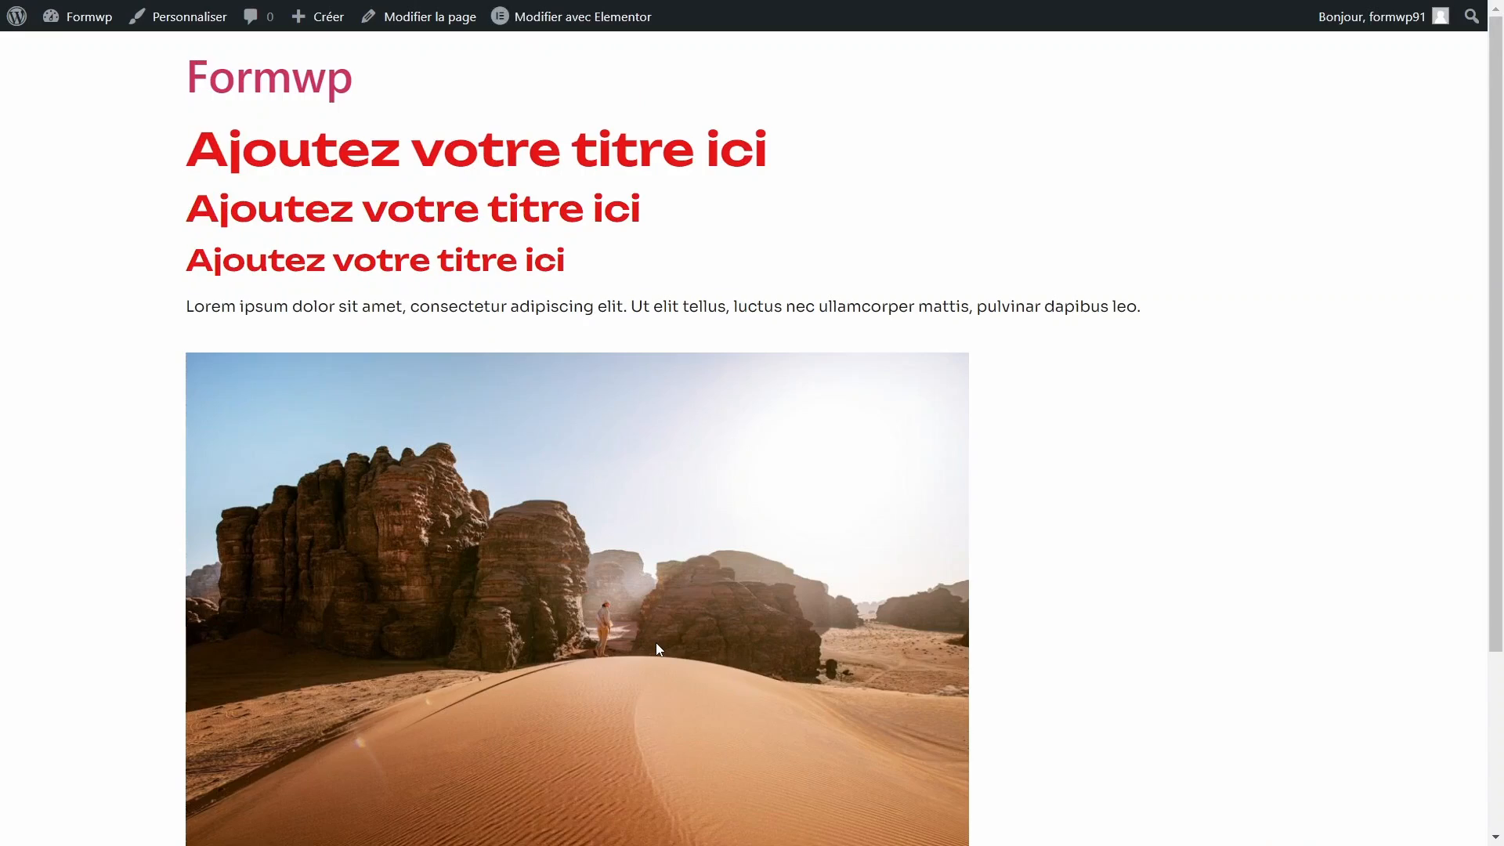
scroll(655, 643, down, 3)
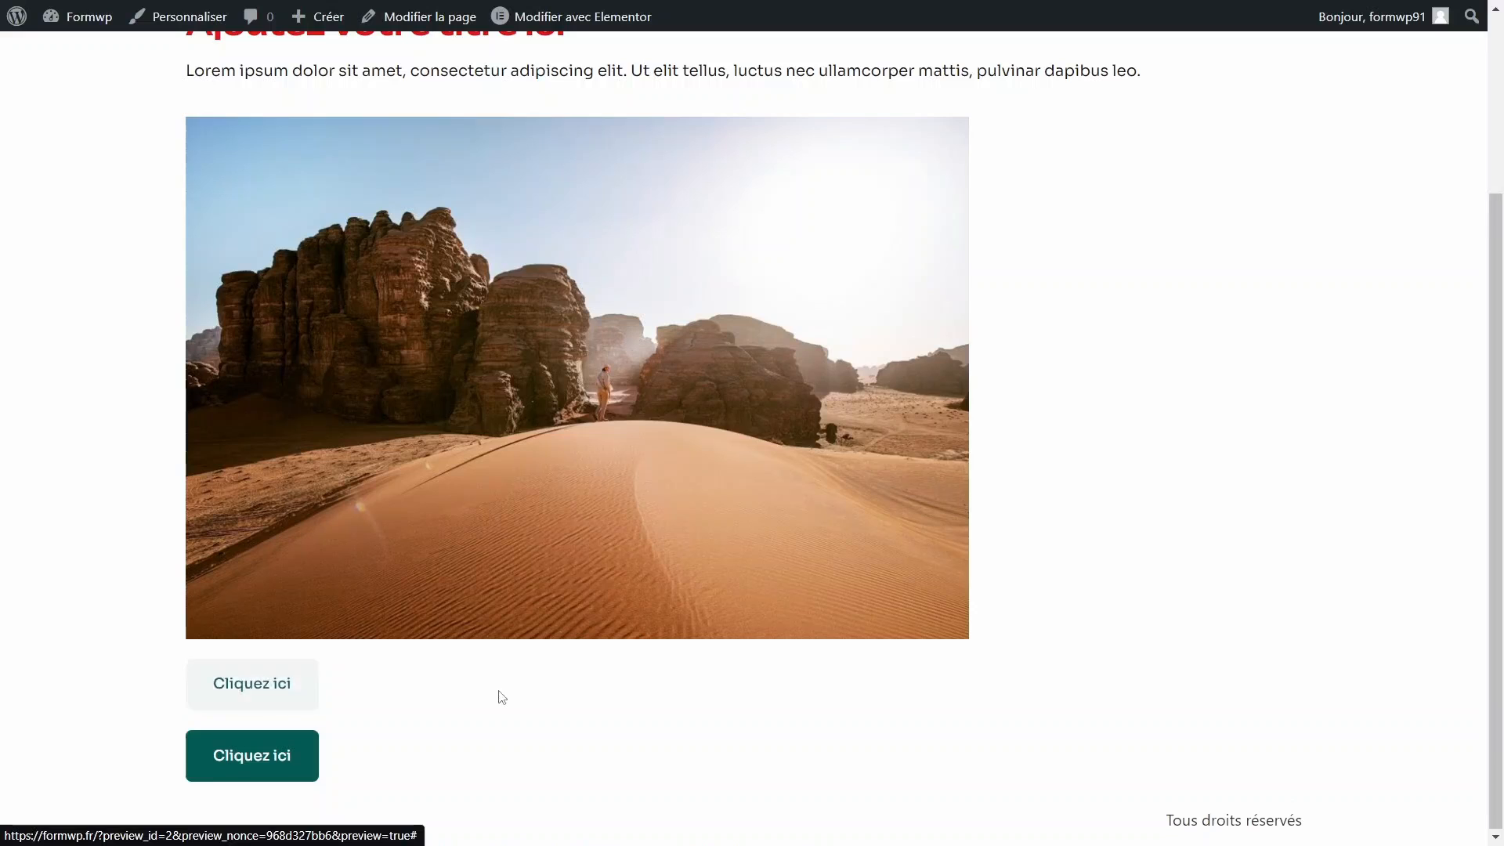
scroll(501, 695, up, 2)
scroll(504, 690, up, 1)
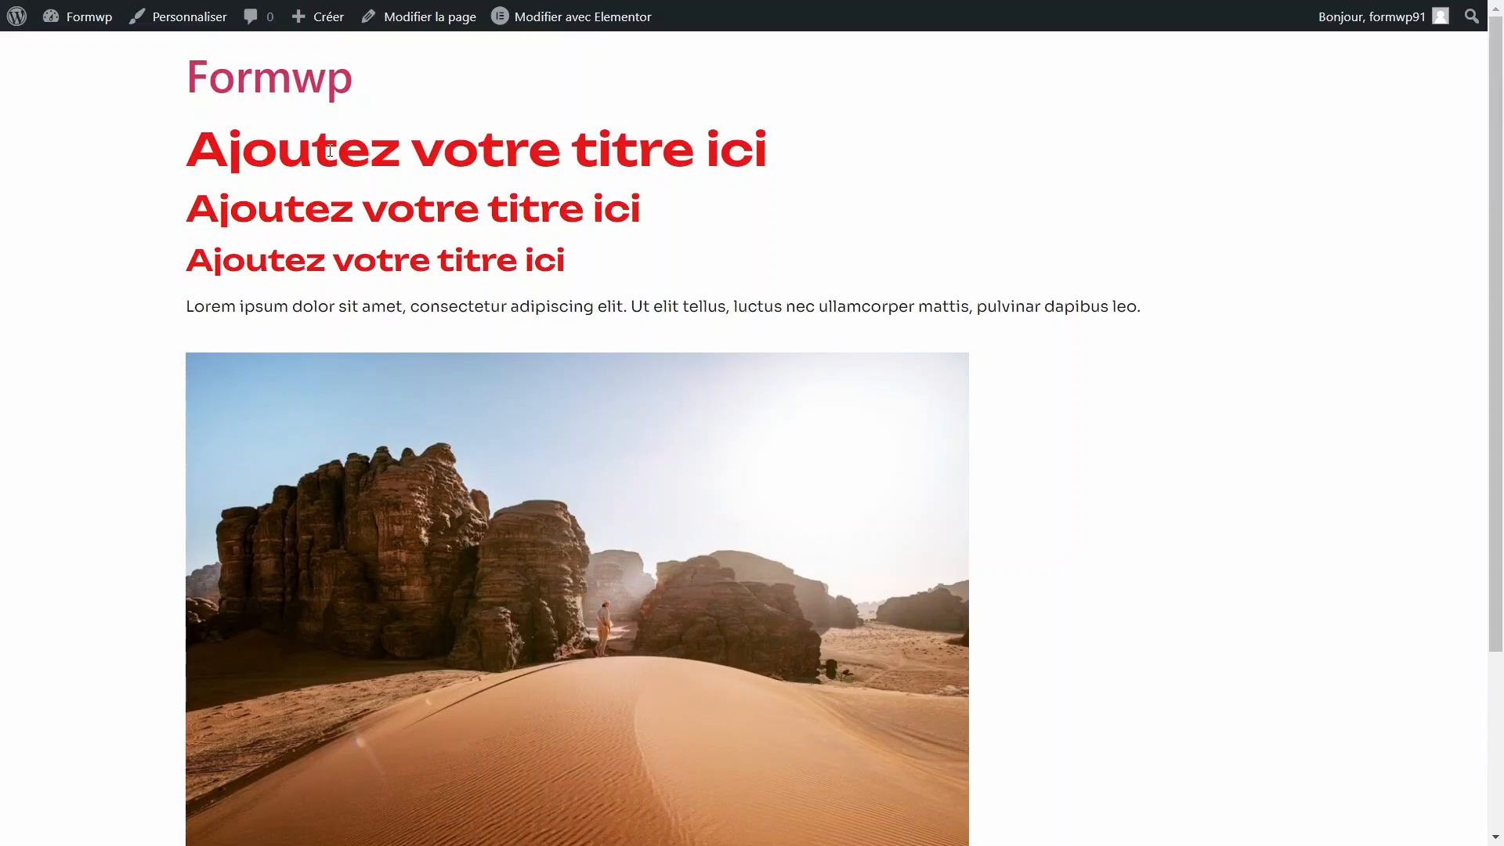
drag(435, 307, 795, 309)
click(795, 309)
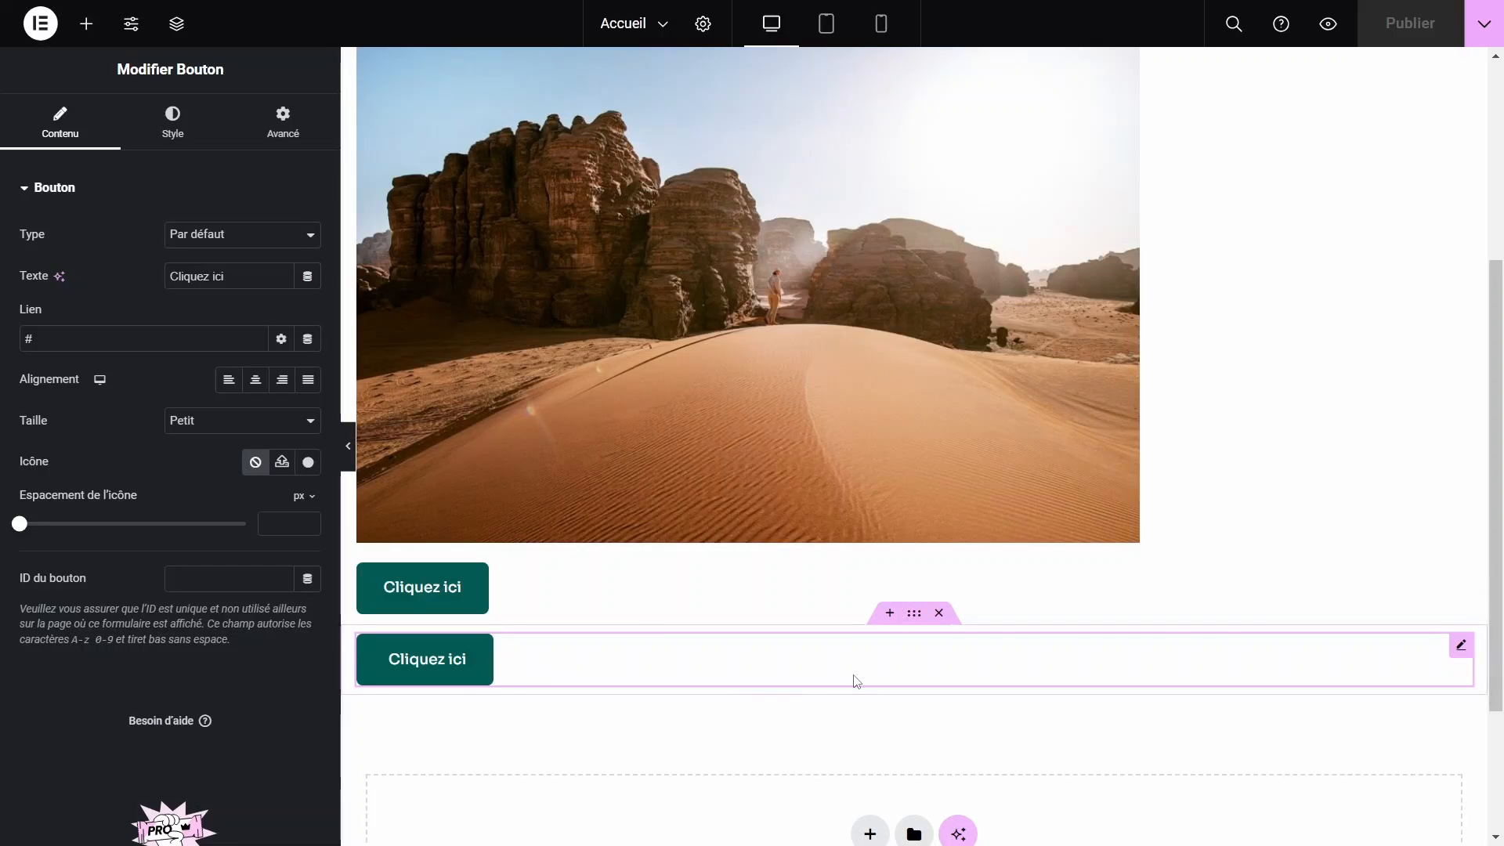
Delete the second button with its container from the page.
click(938, 612)
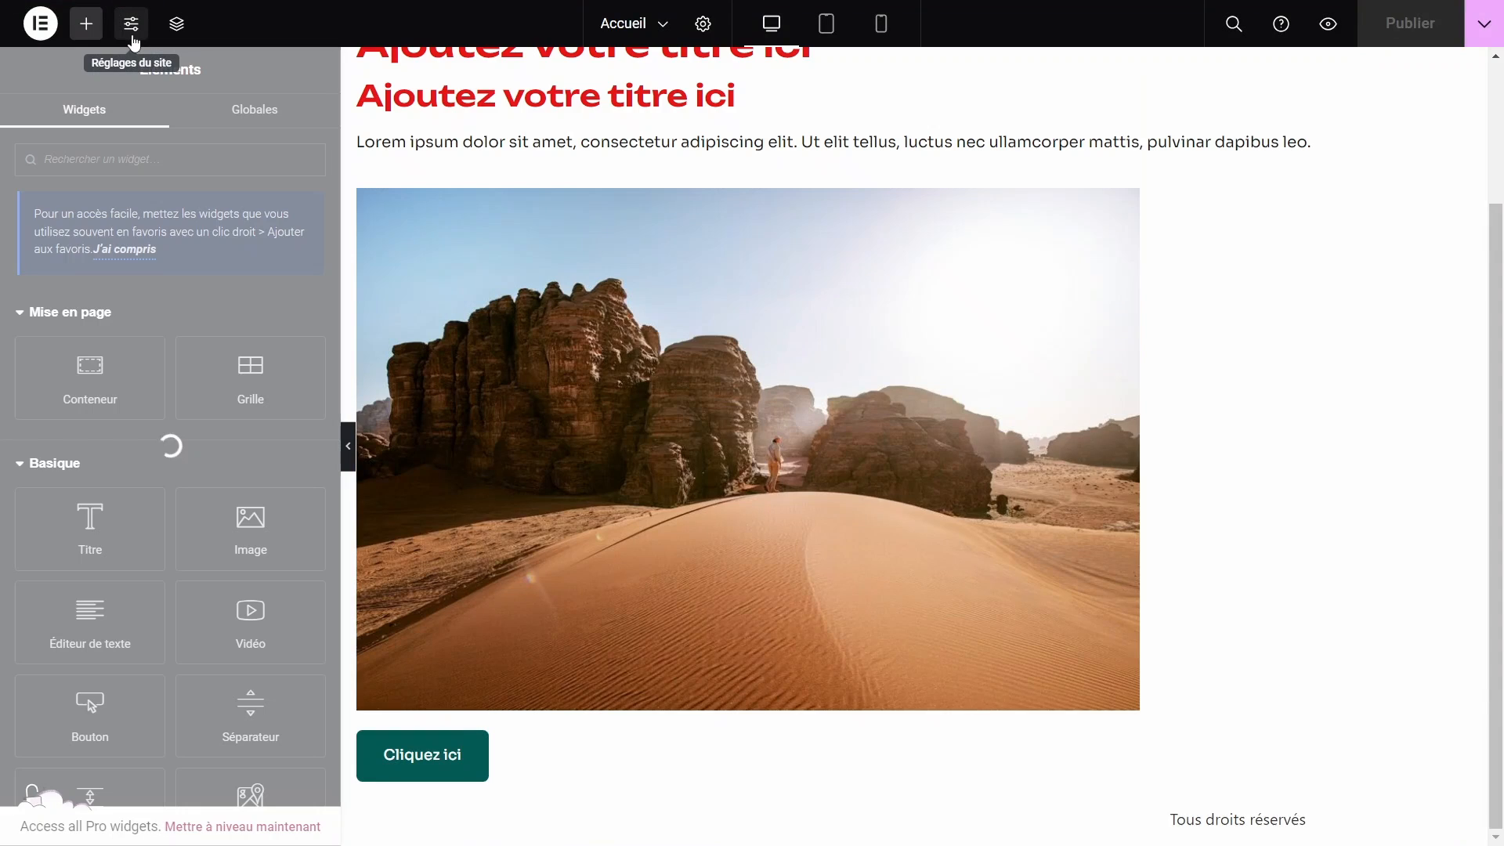
In the theme style settings for images, set the desktop border radius to 42 px on all corners.
click(132, 38)
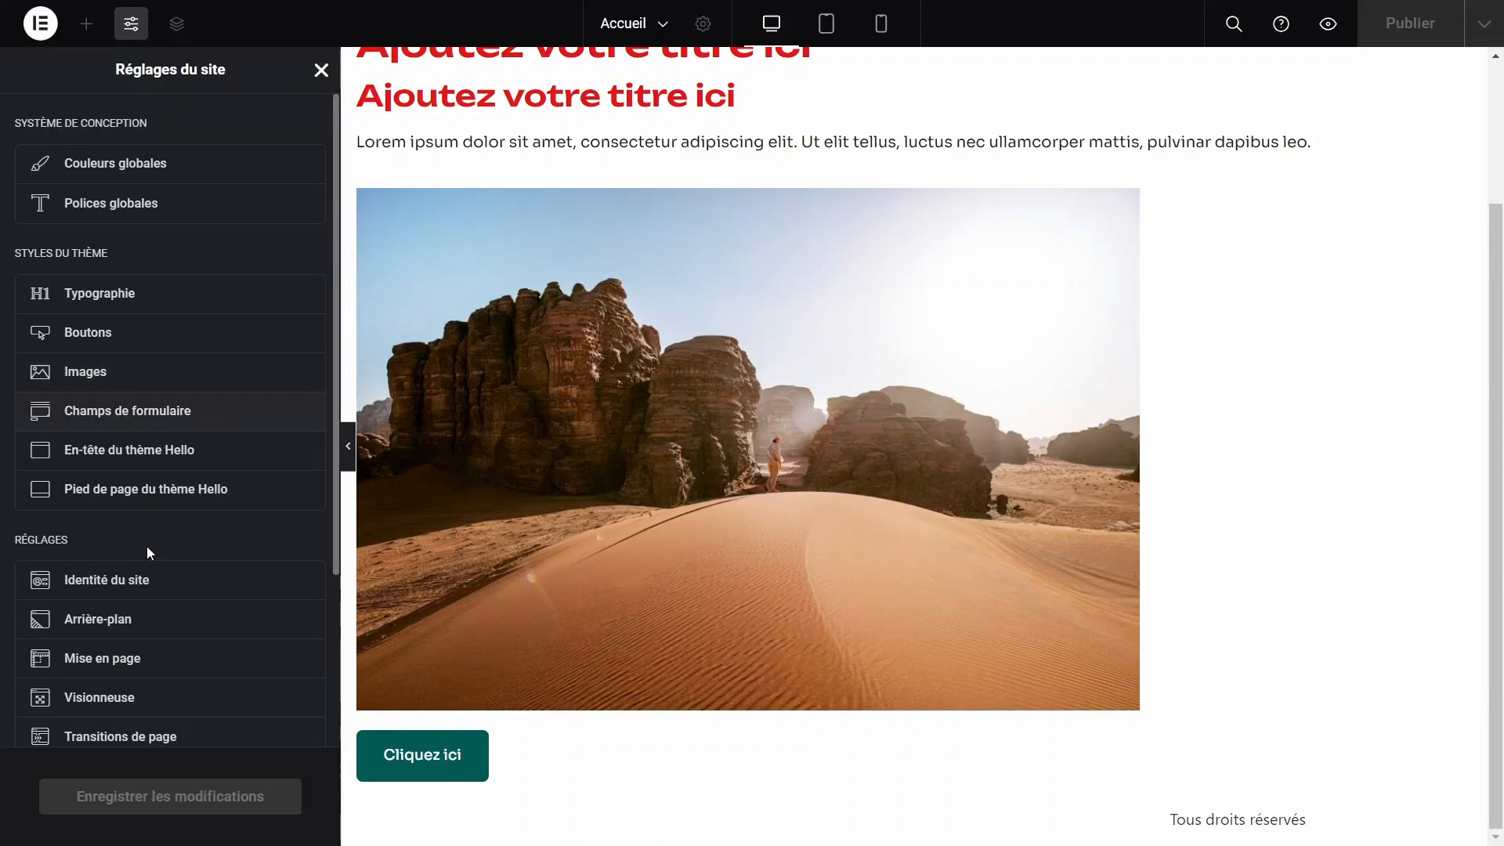
click(95, 379)
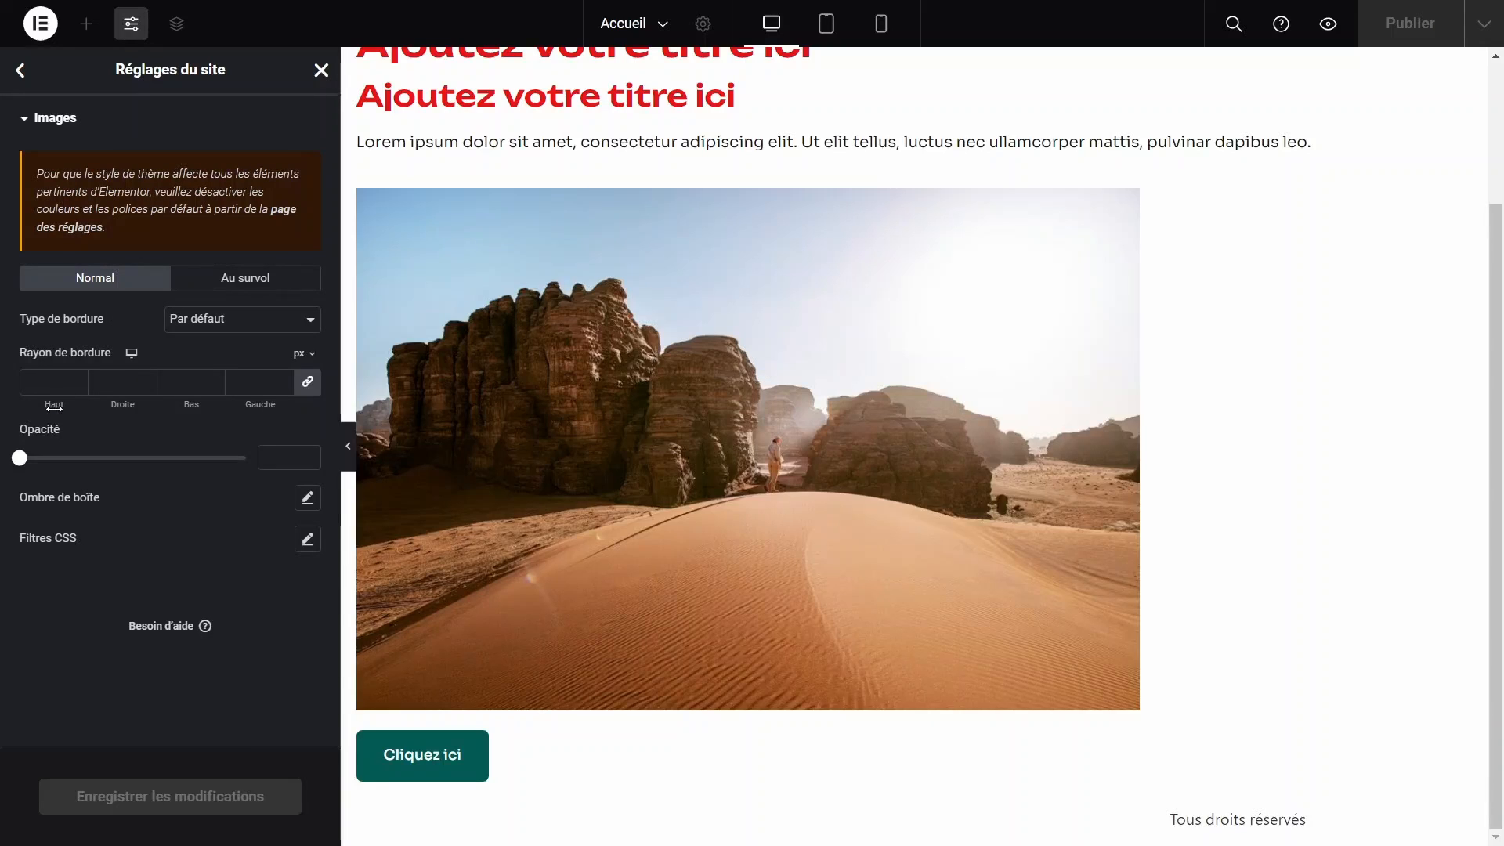
mouse_move(51, 406)
mouse_down()
mouse_move(92, 405)
mouse_move(44, 408)
mouse_move(82, 399)
mouse_move(64, 404)
mouse_up()
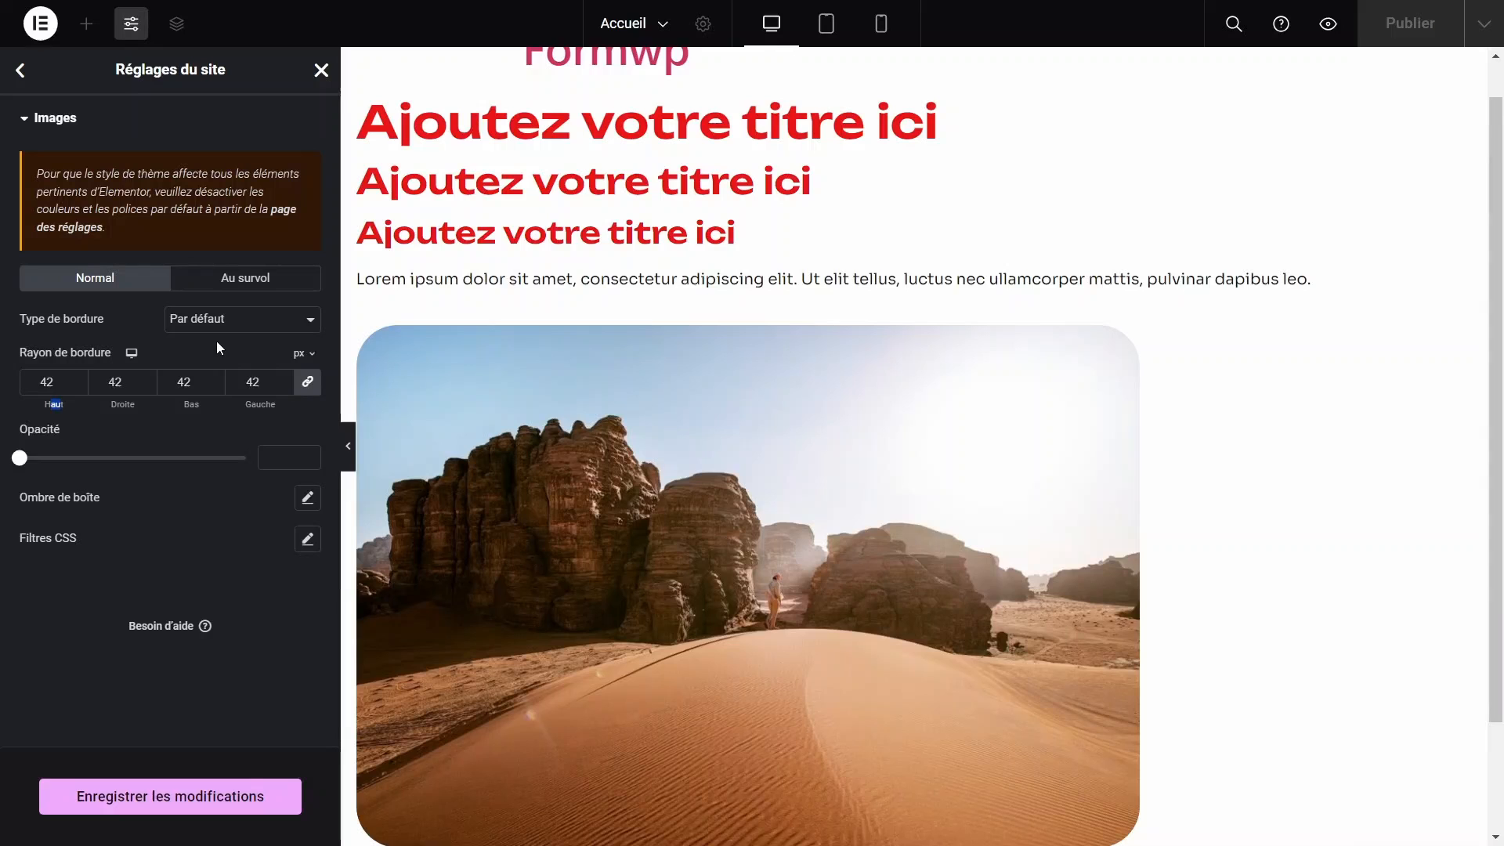
In the mobile view, set the image border radius to 22 px on all corners.
click(132, 353)
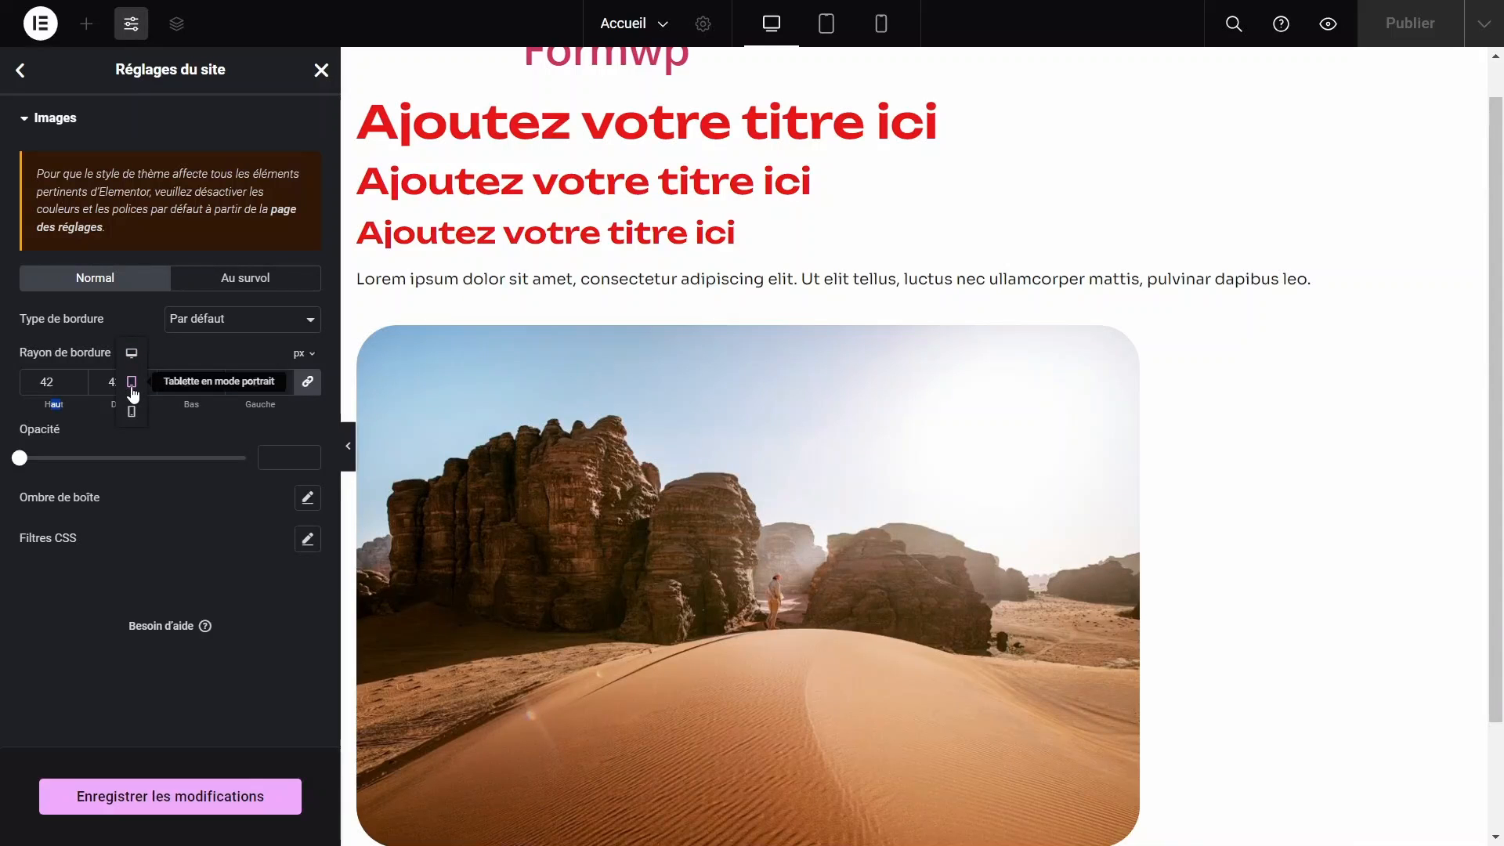
click(132, 382)
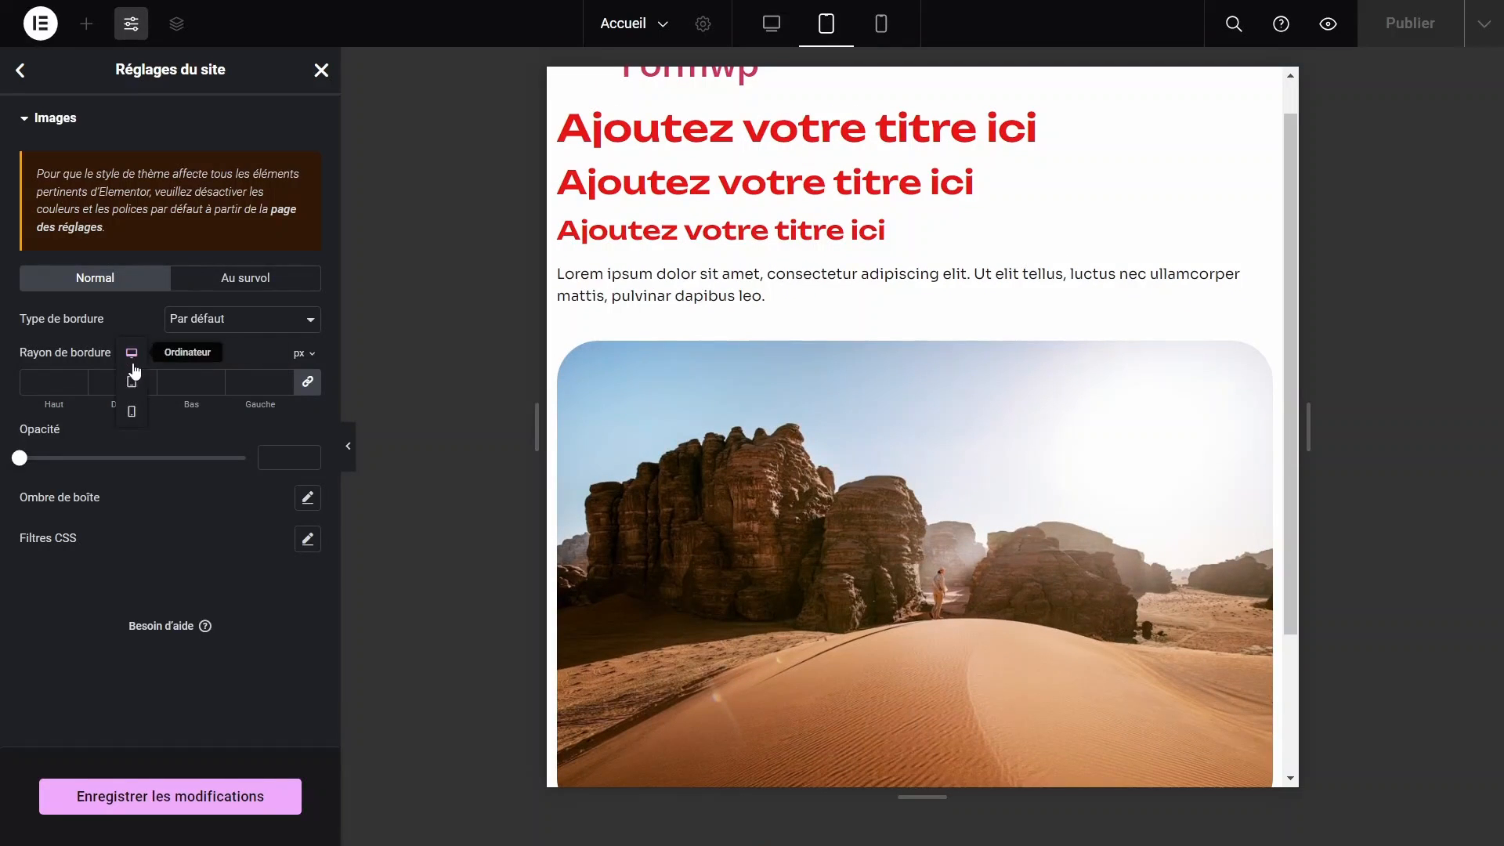
click(131, 409)
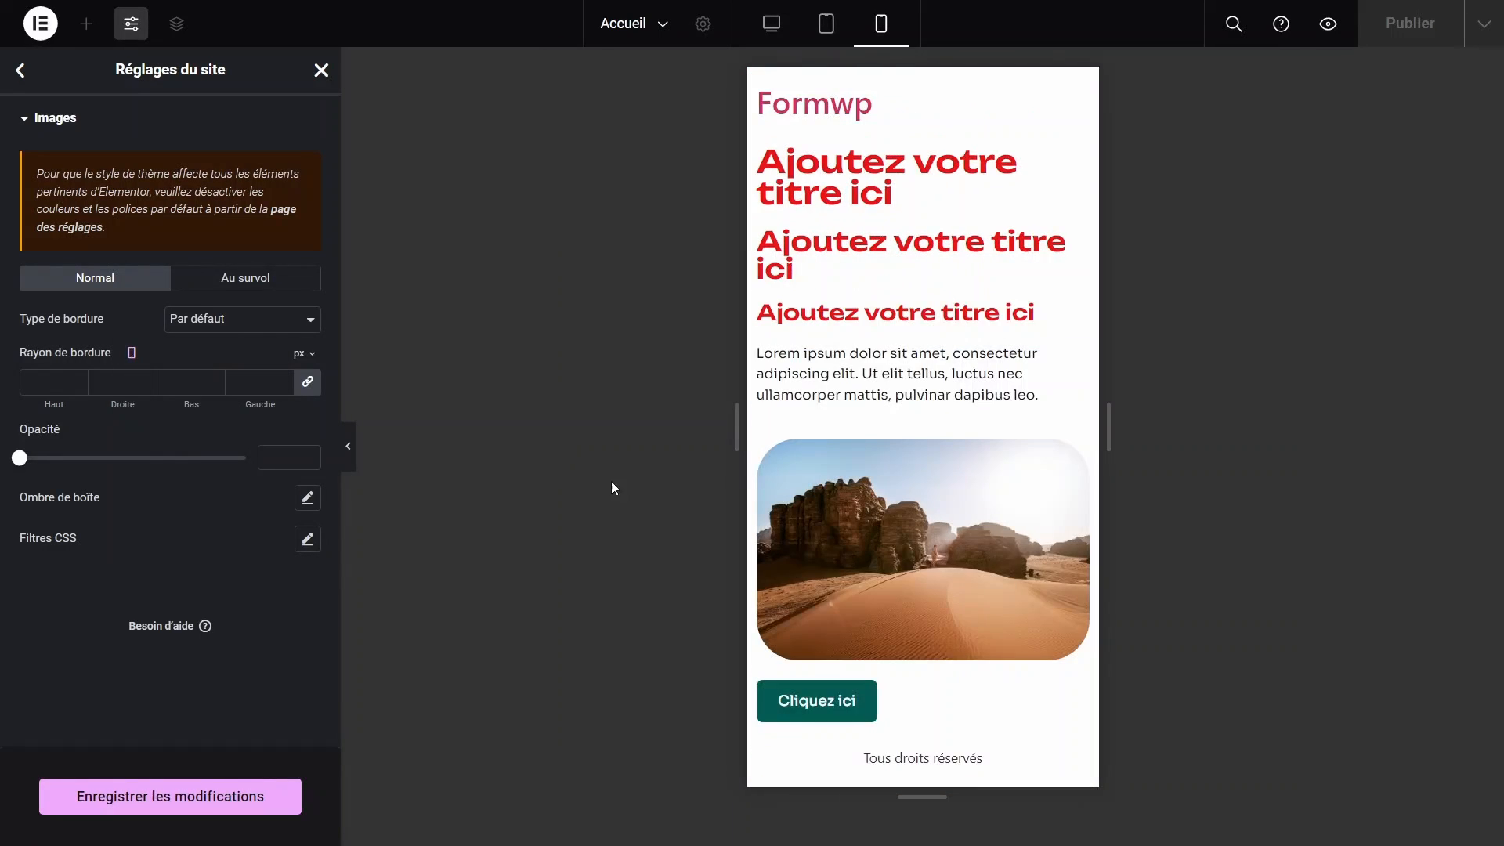
click(43, 383)
text(22)
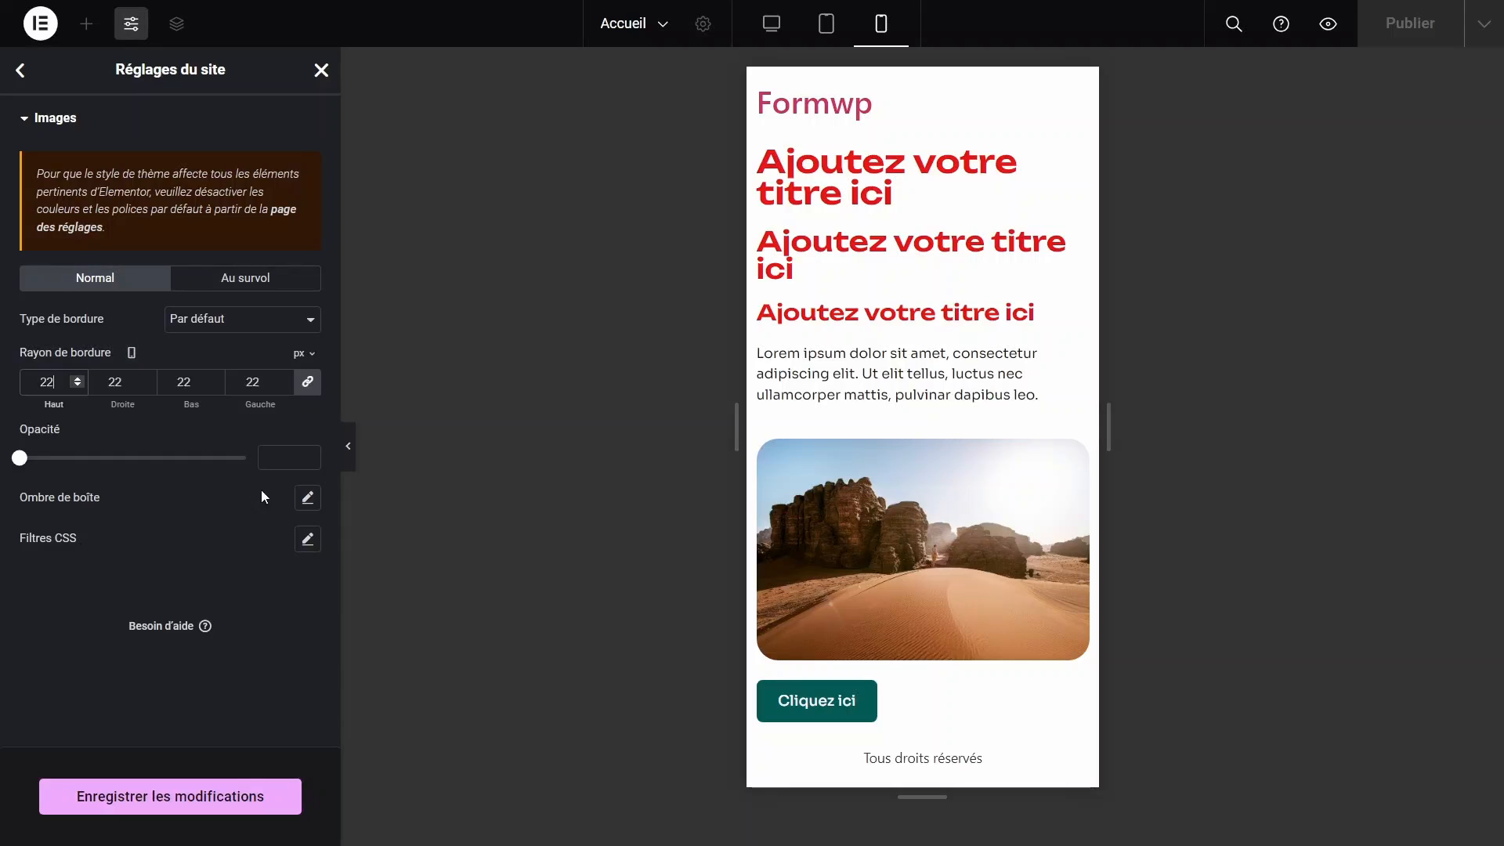
Try a box shadow with a blur of 20 on the images and reset it.
click(308, 498)
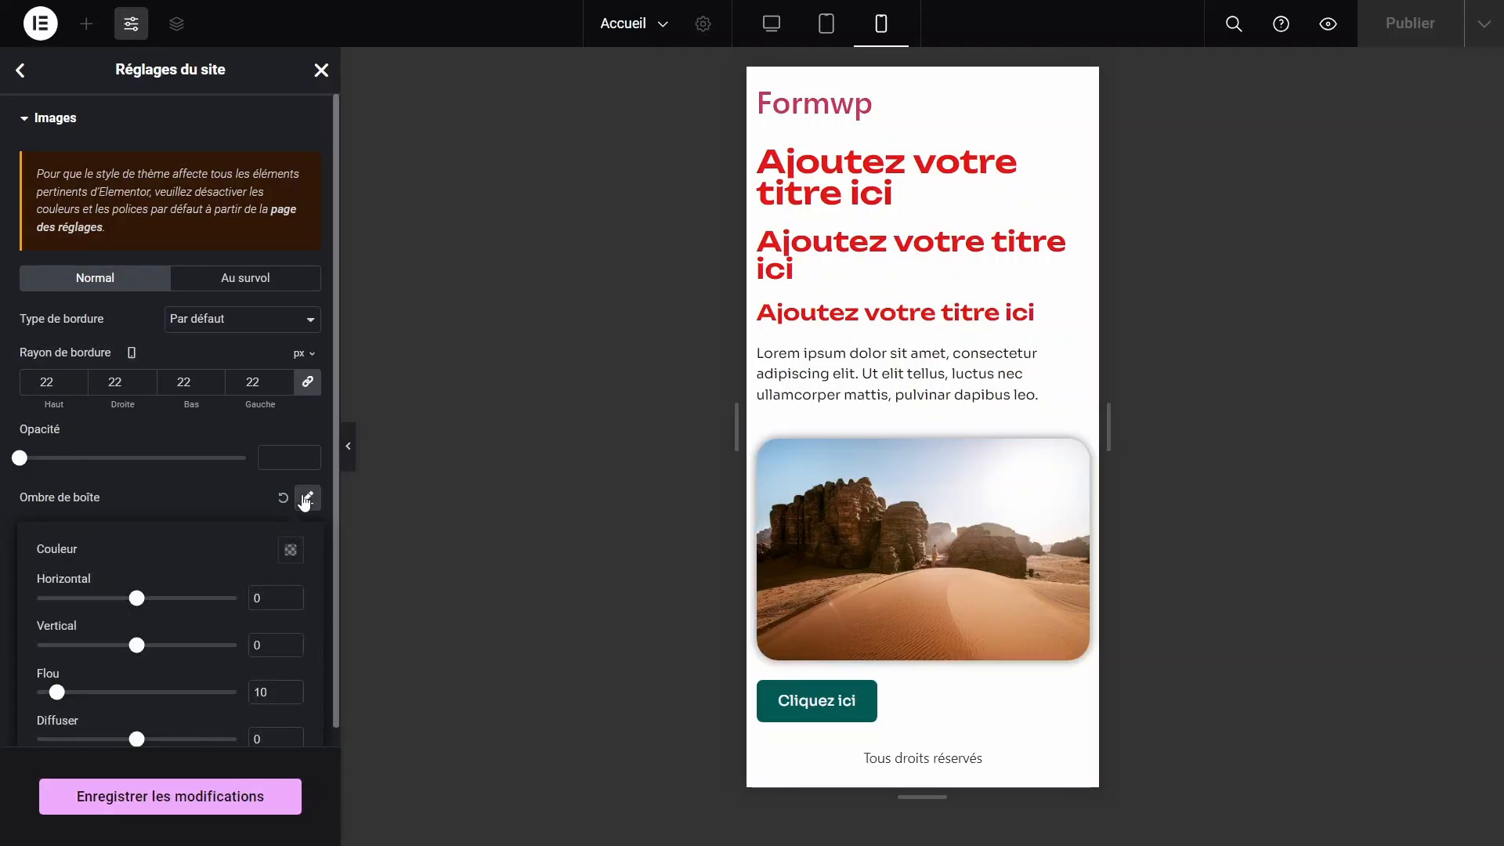
scroll(84, 693, down, 1)
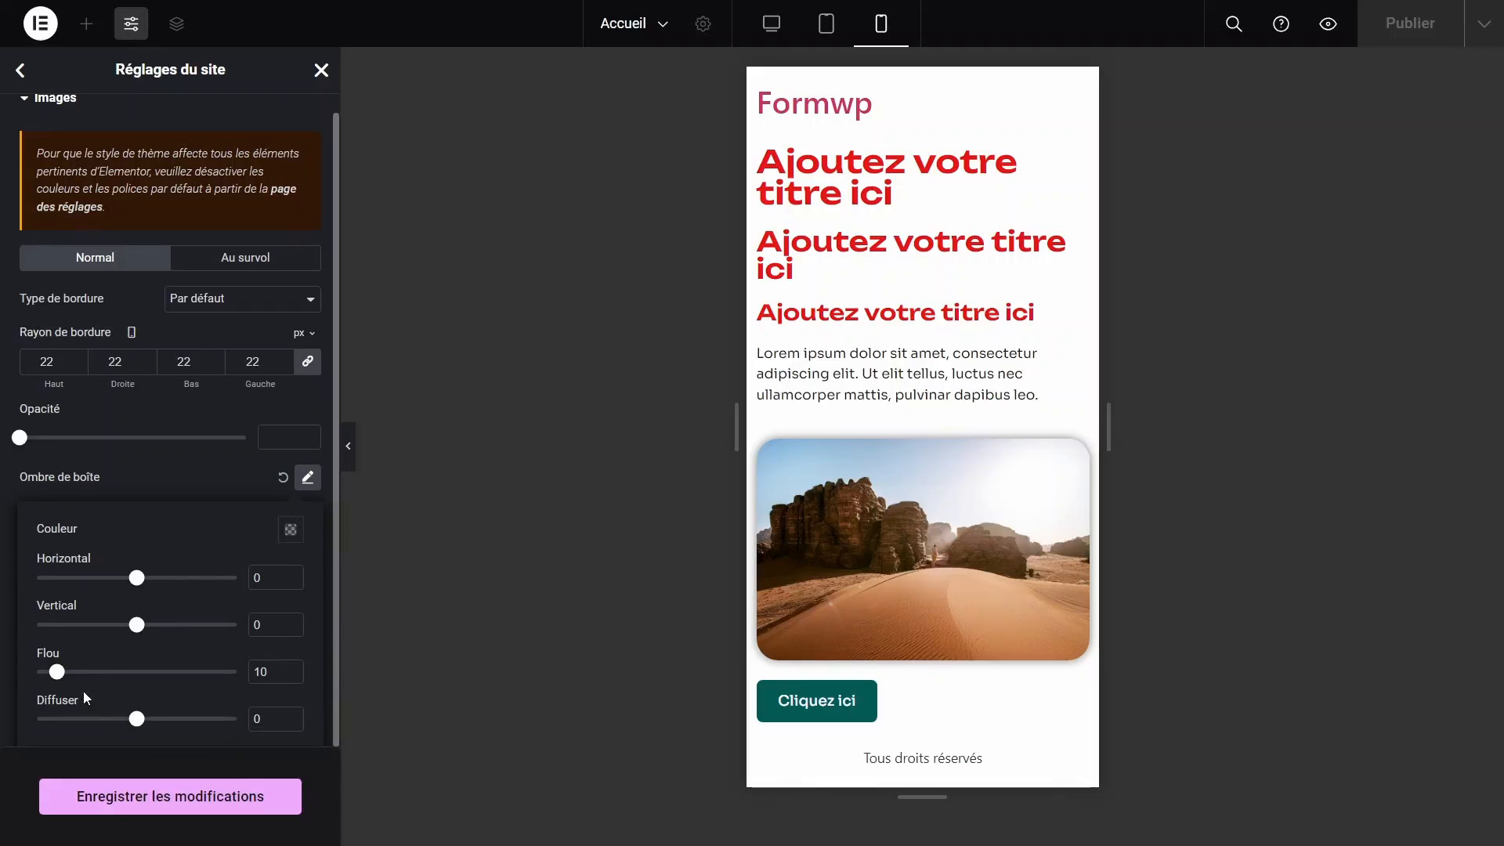
mouse_move(61, 684)
mouse_down()
mouse_move(141, 681)
mouse_move(81, 682)
mouse_up()
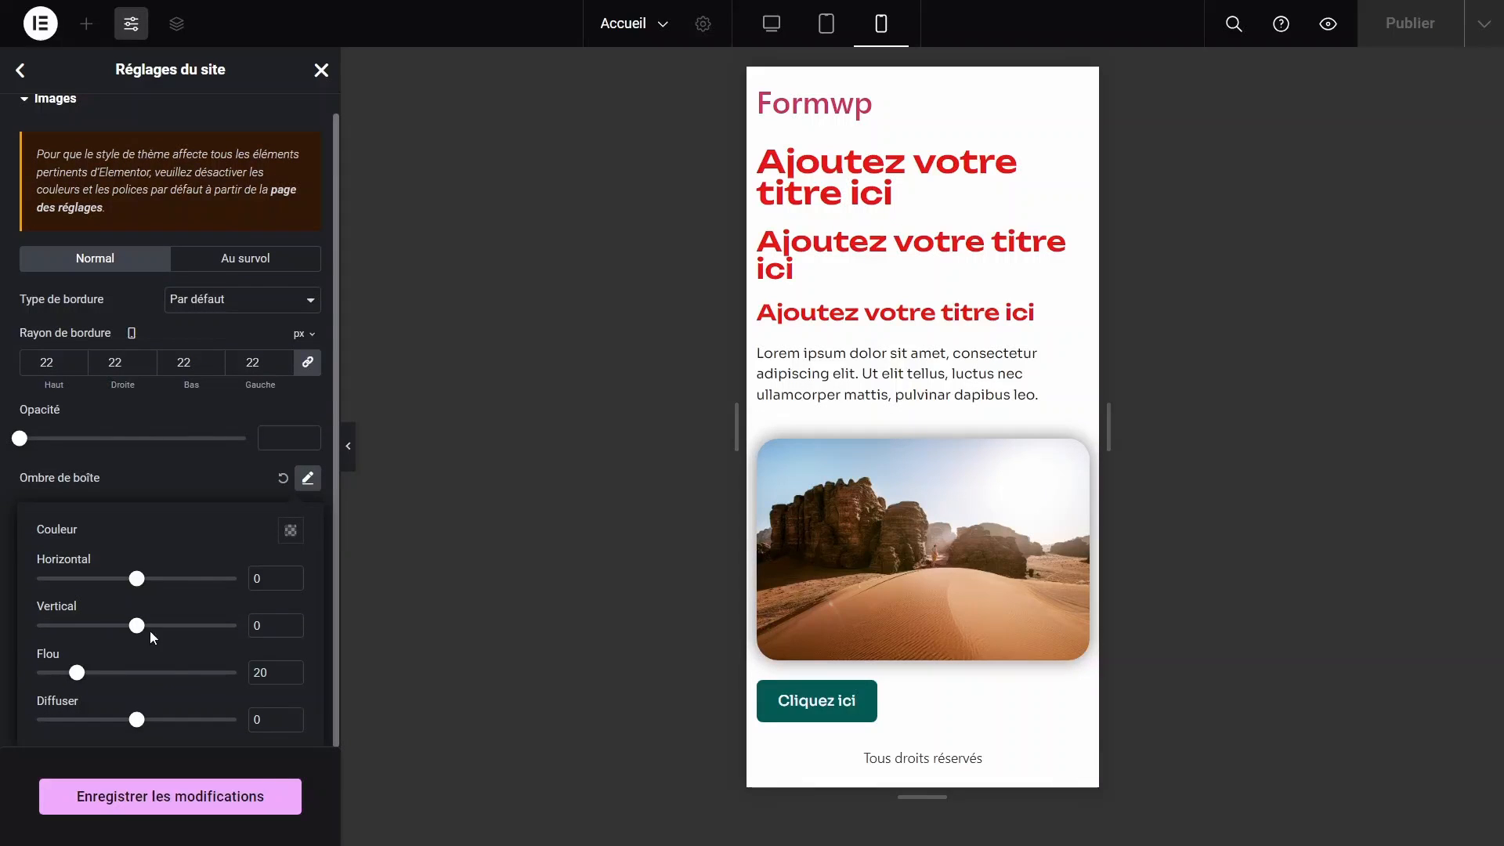
click(282, 477)
Try an opacity of 0.26 for the images' hover state and clear it.
click(269, 289)
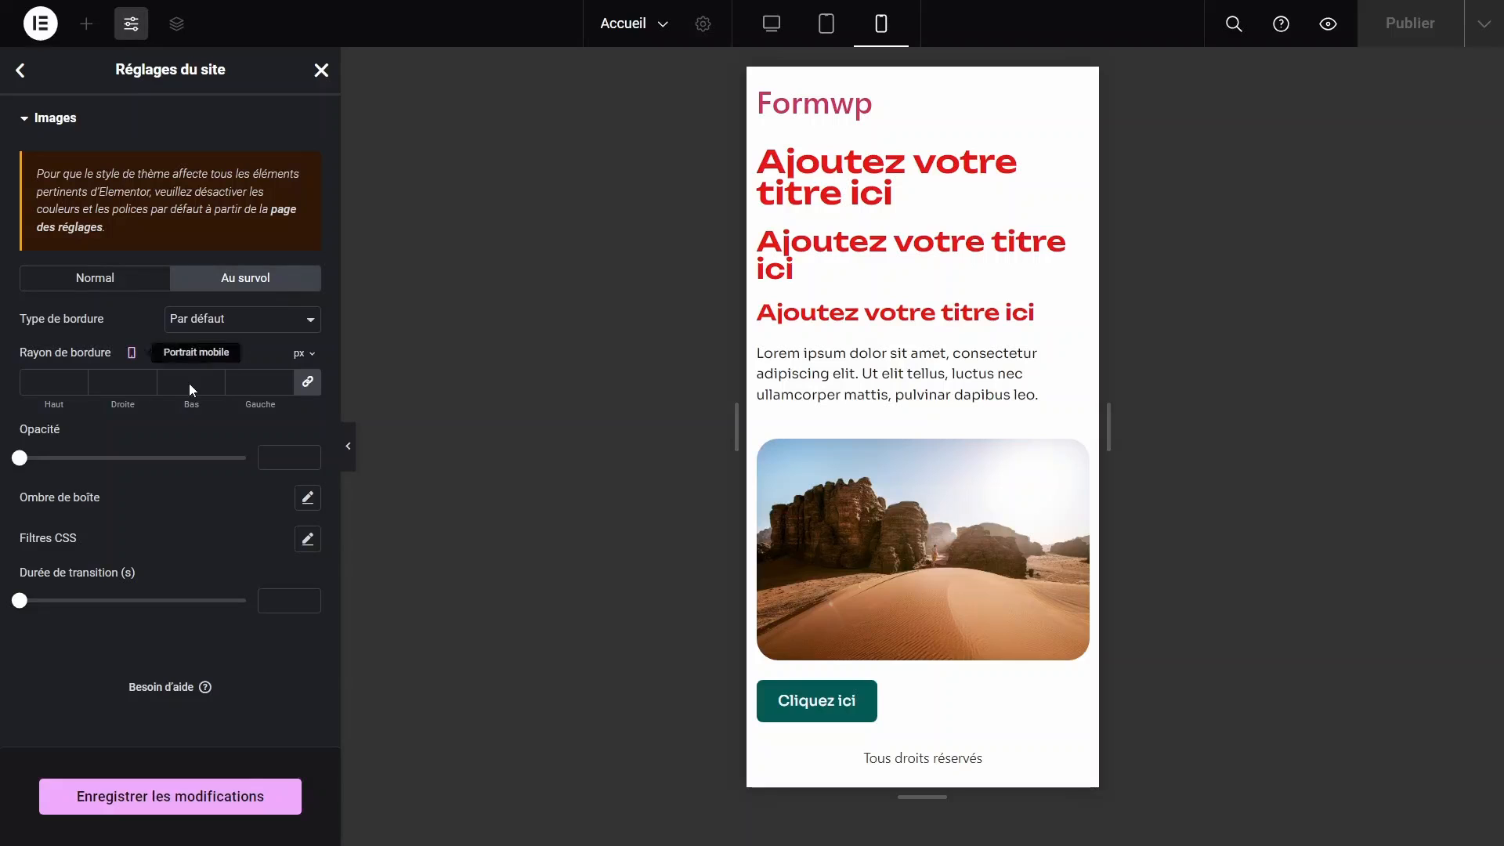
drag(19, 457, 59, 458)
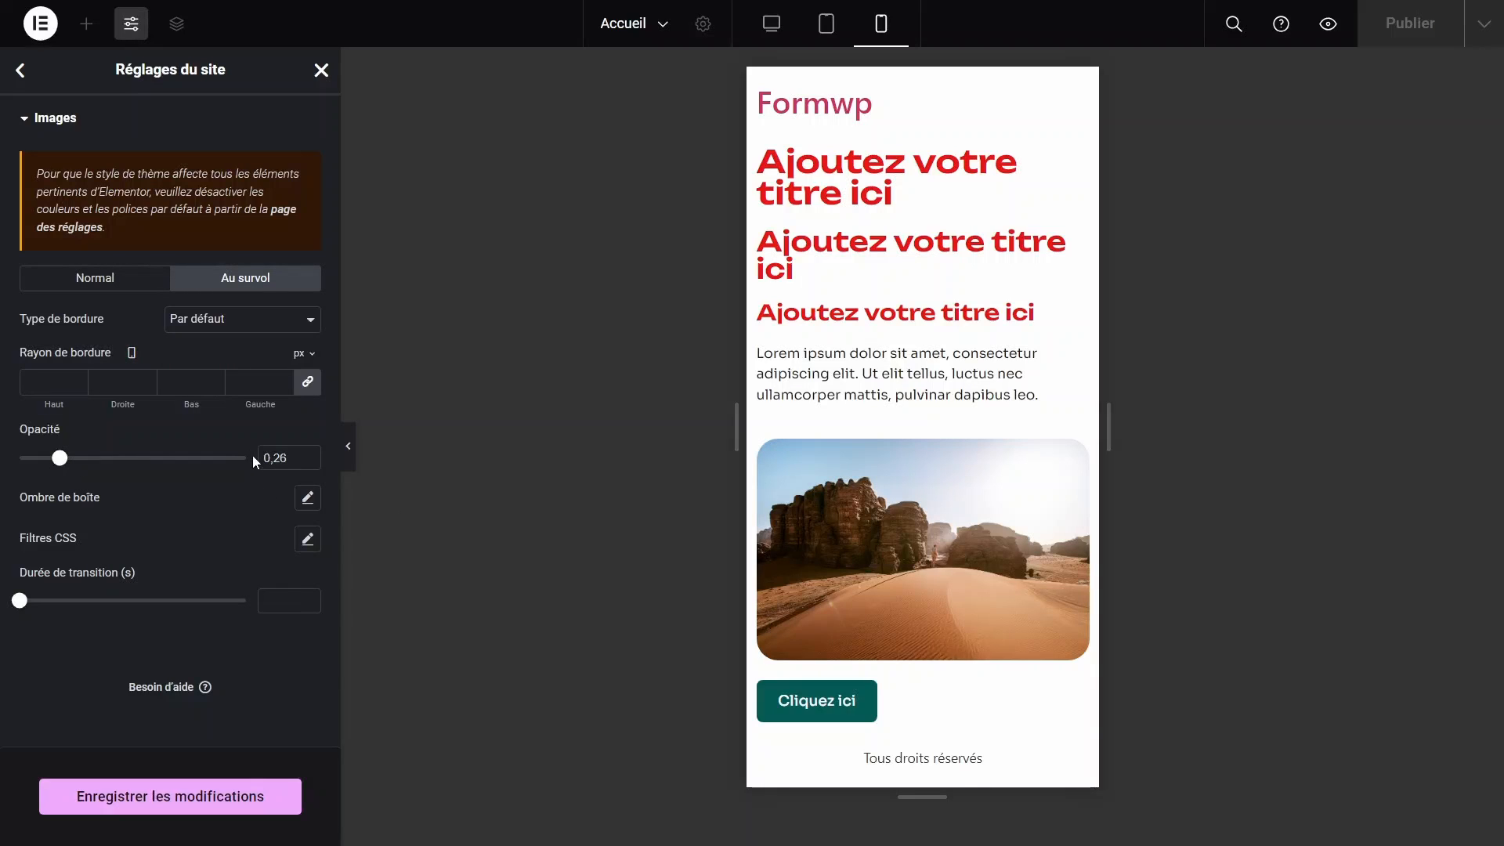
key(BackSpace)
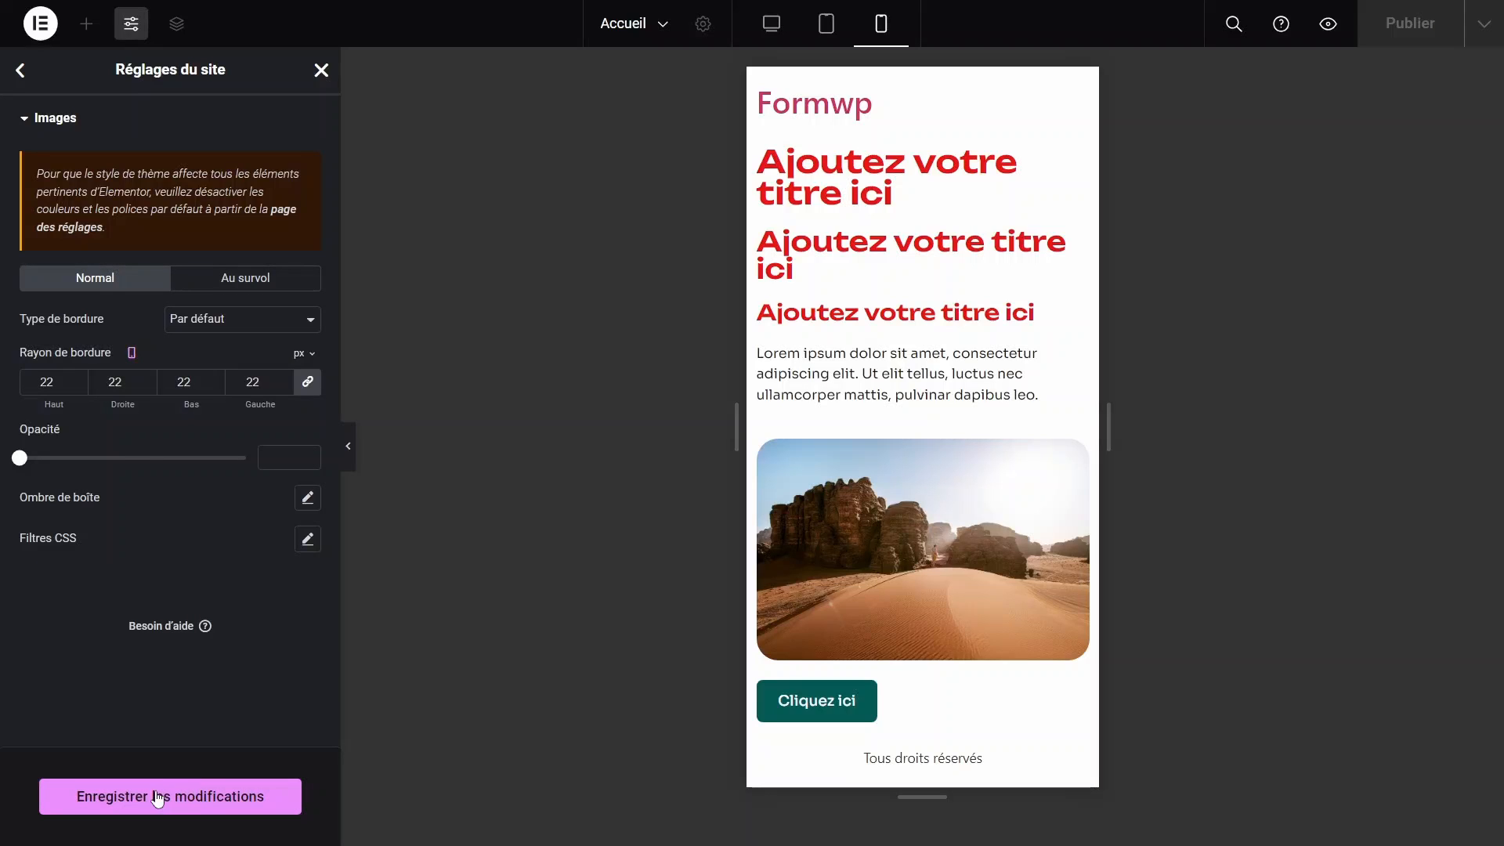
Save the image style changes and return to the site settings list.
click(164, 796)
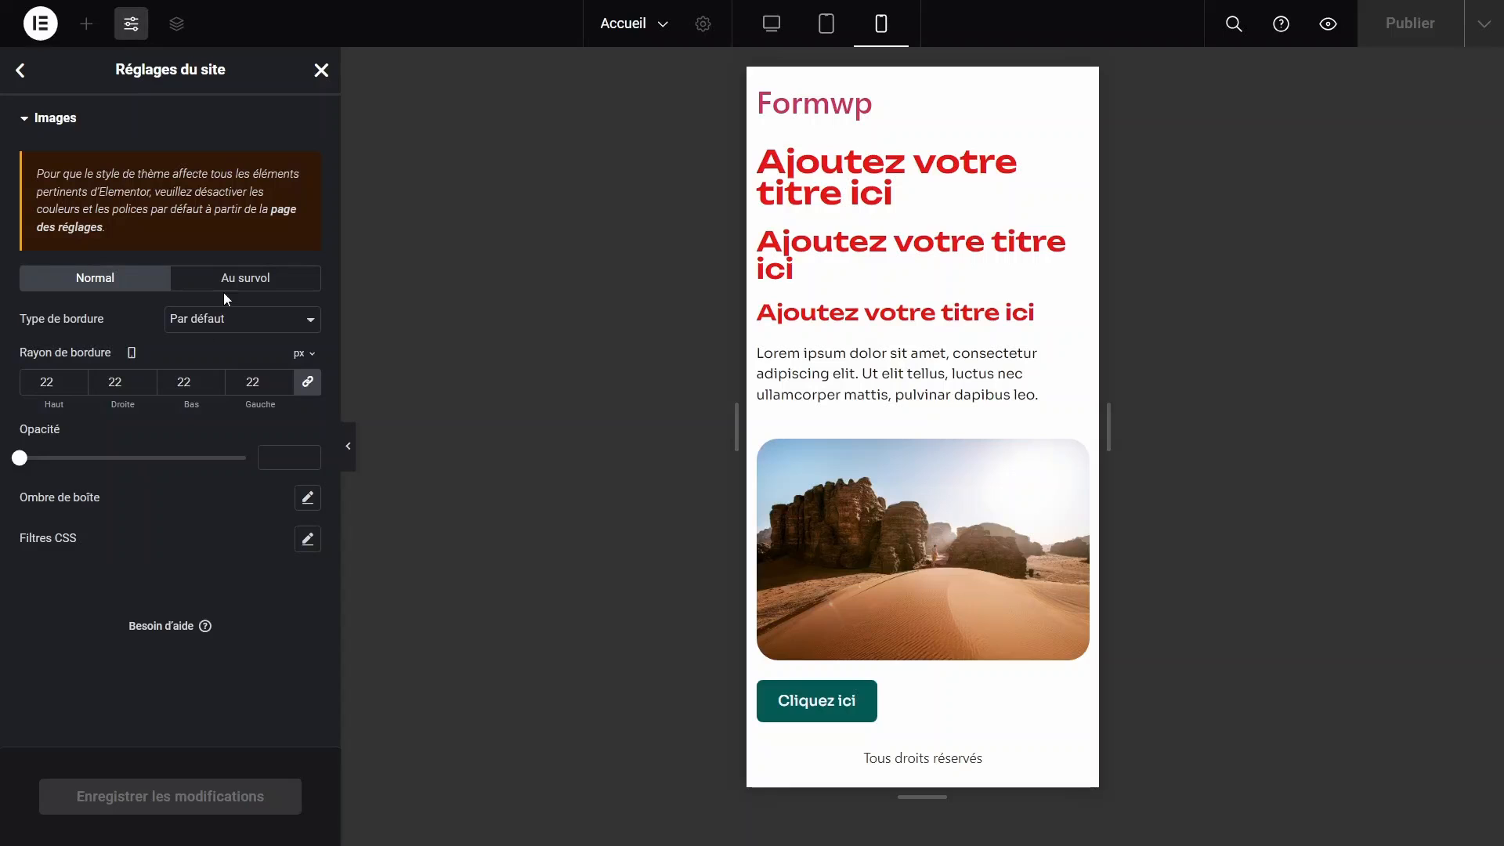
click(20, 71)
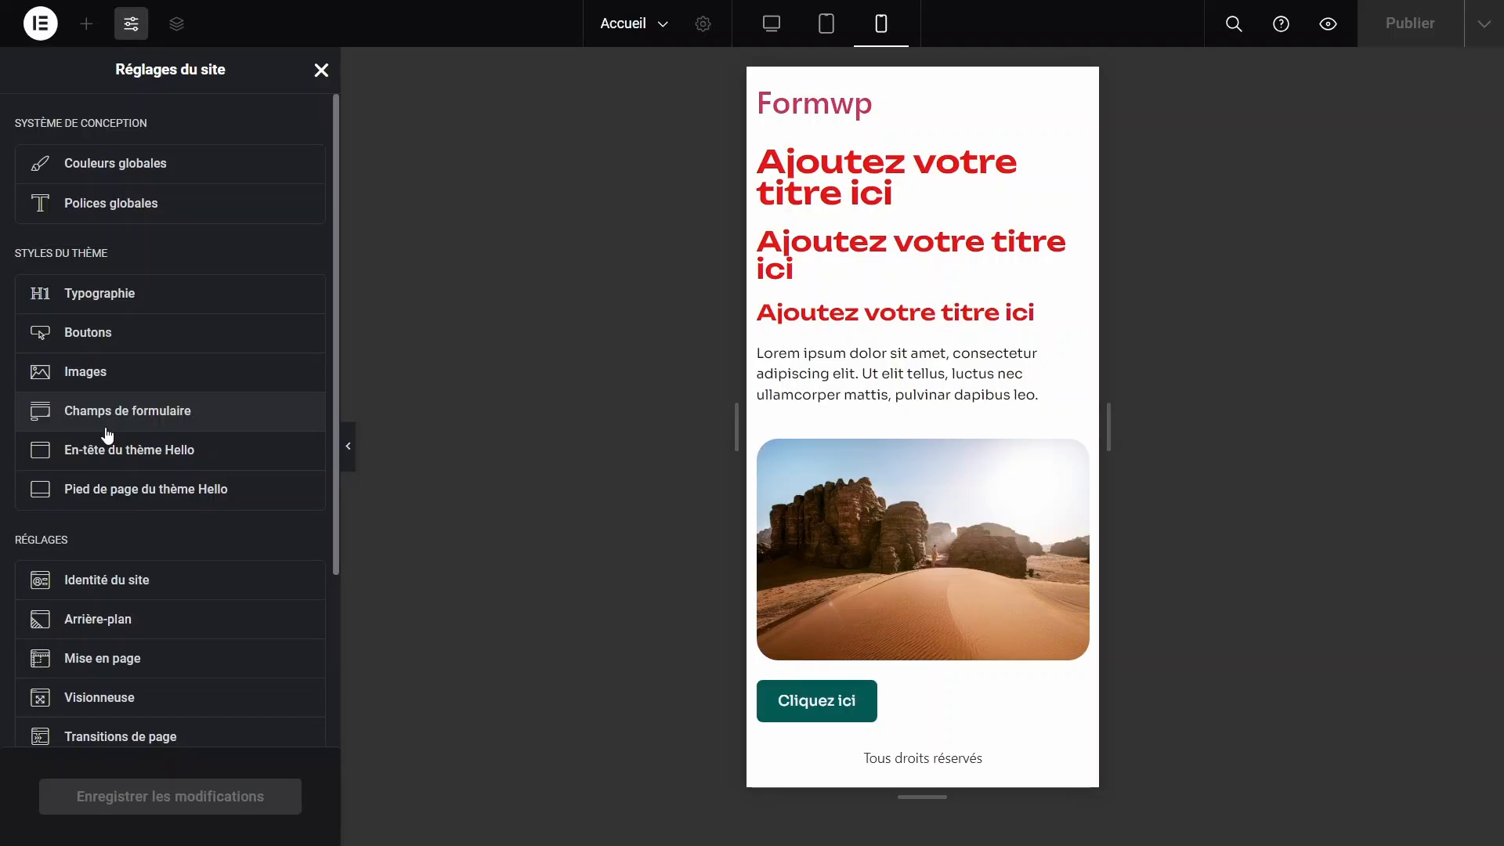
Hide the slogan in the Hello theme header and check the header's layout and width options.
scroll(108, 436, down, 2)
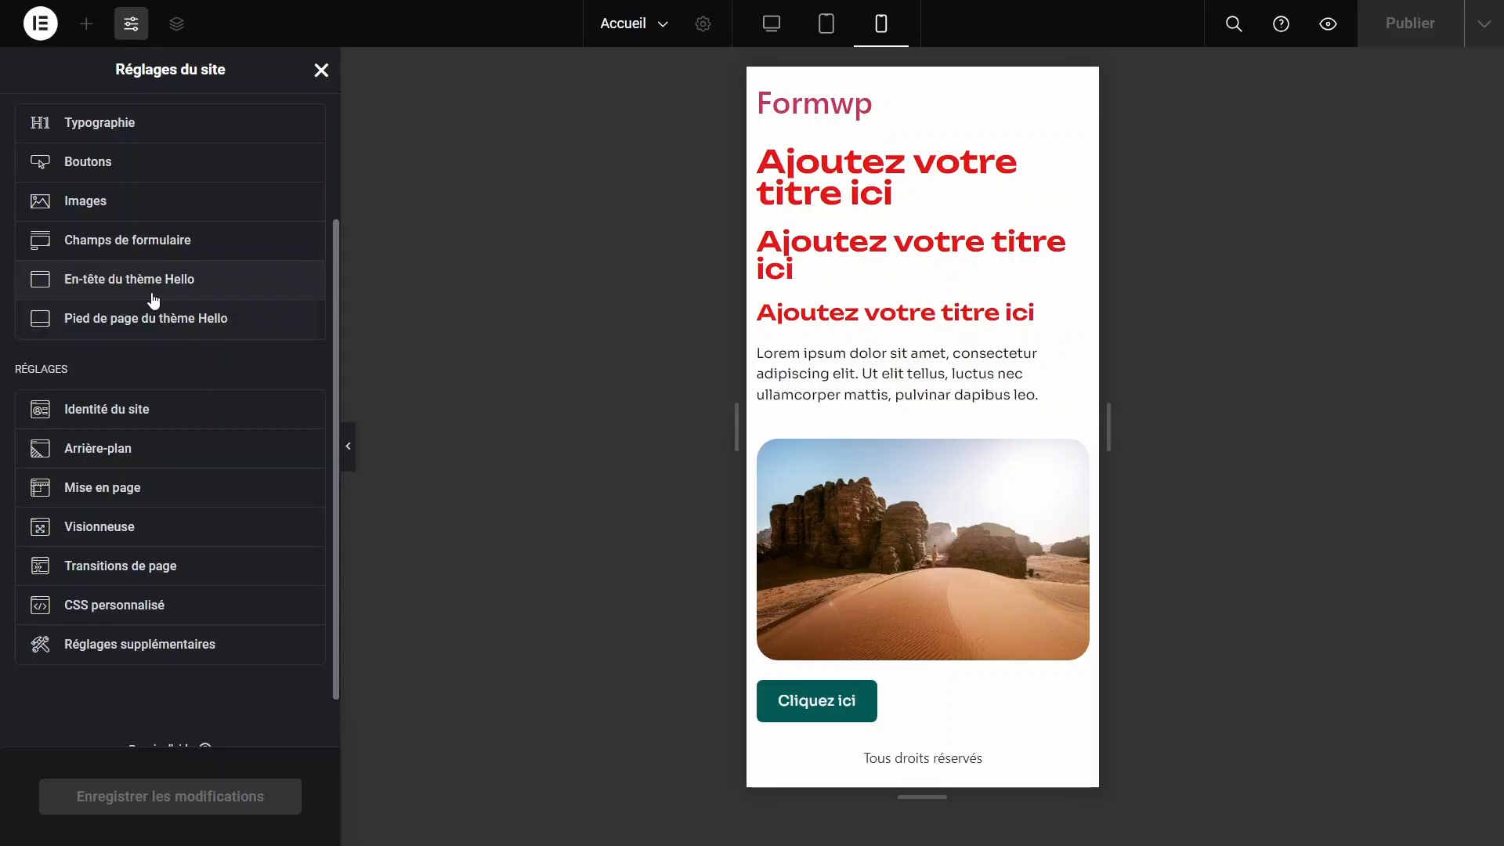
click(196, 292)
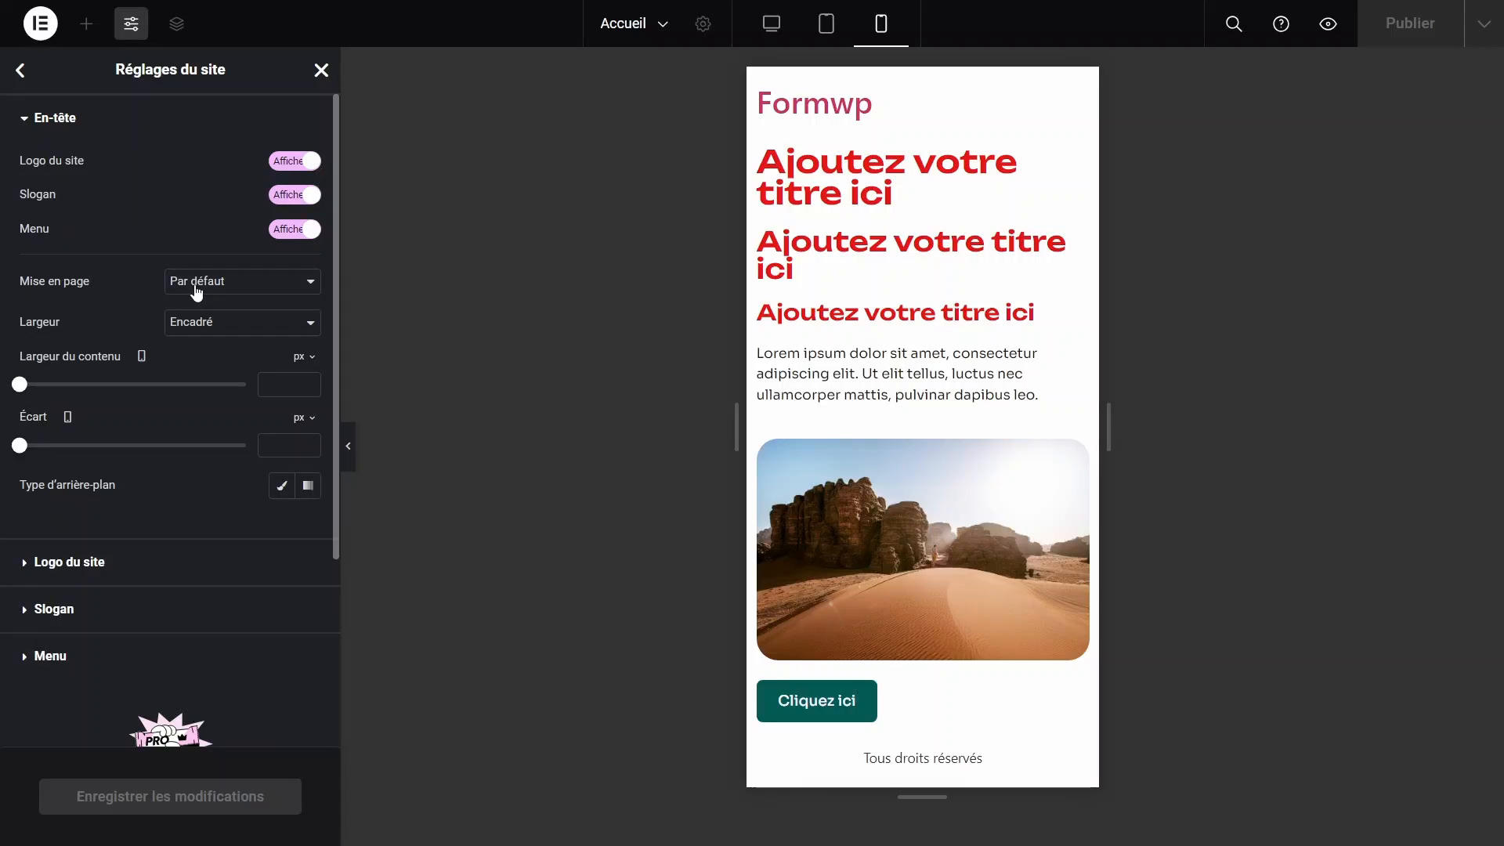
click(302, 196)
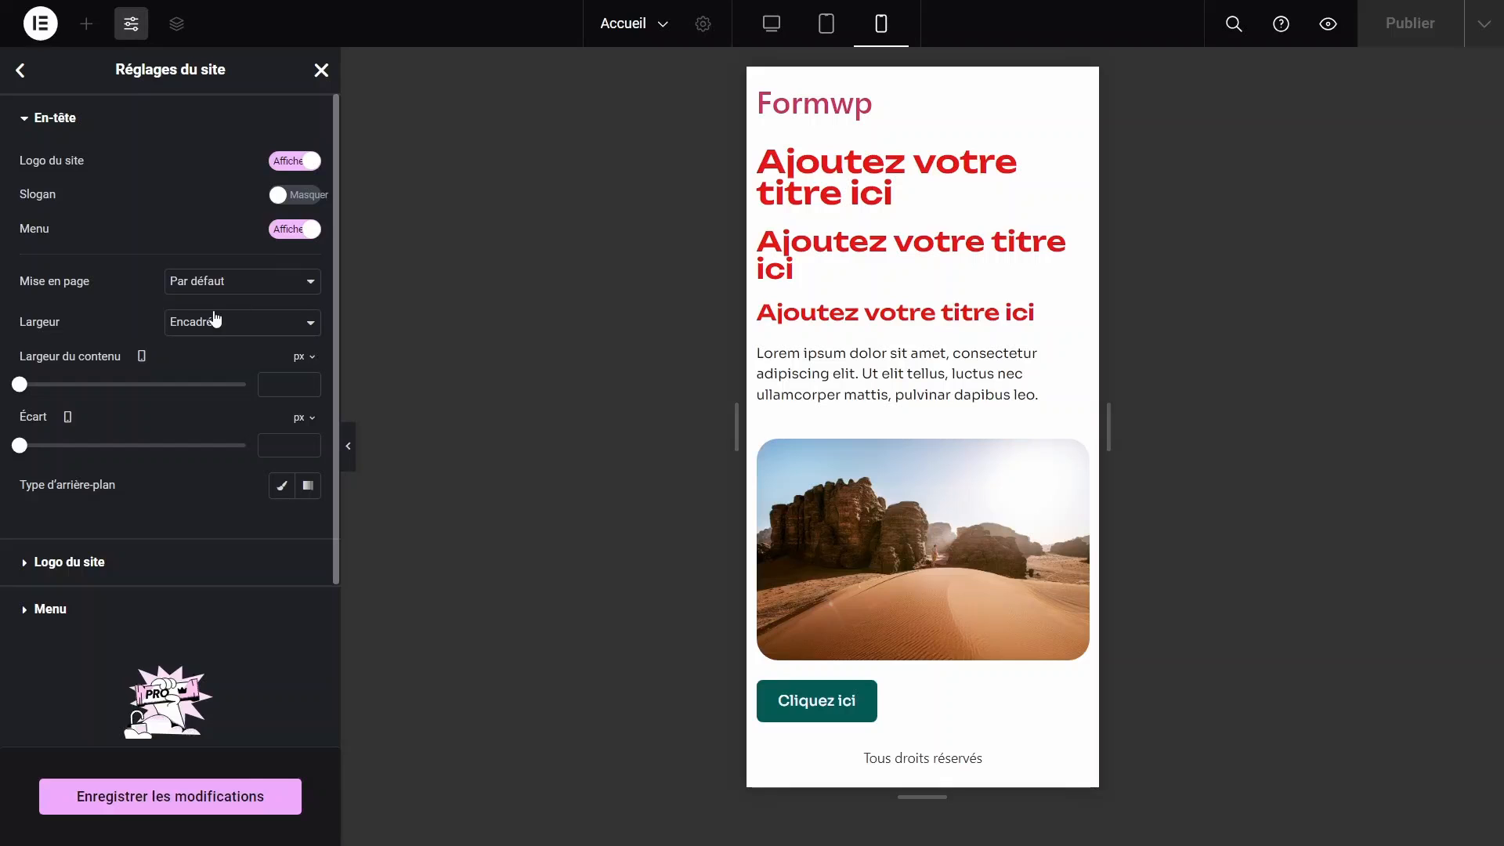
click(228, 286)
click(228, 286)
click(232, 333)
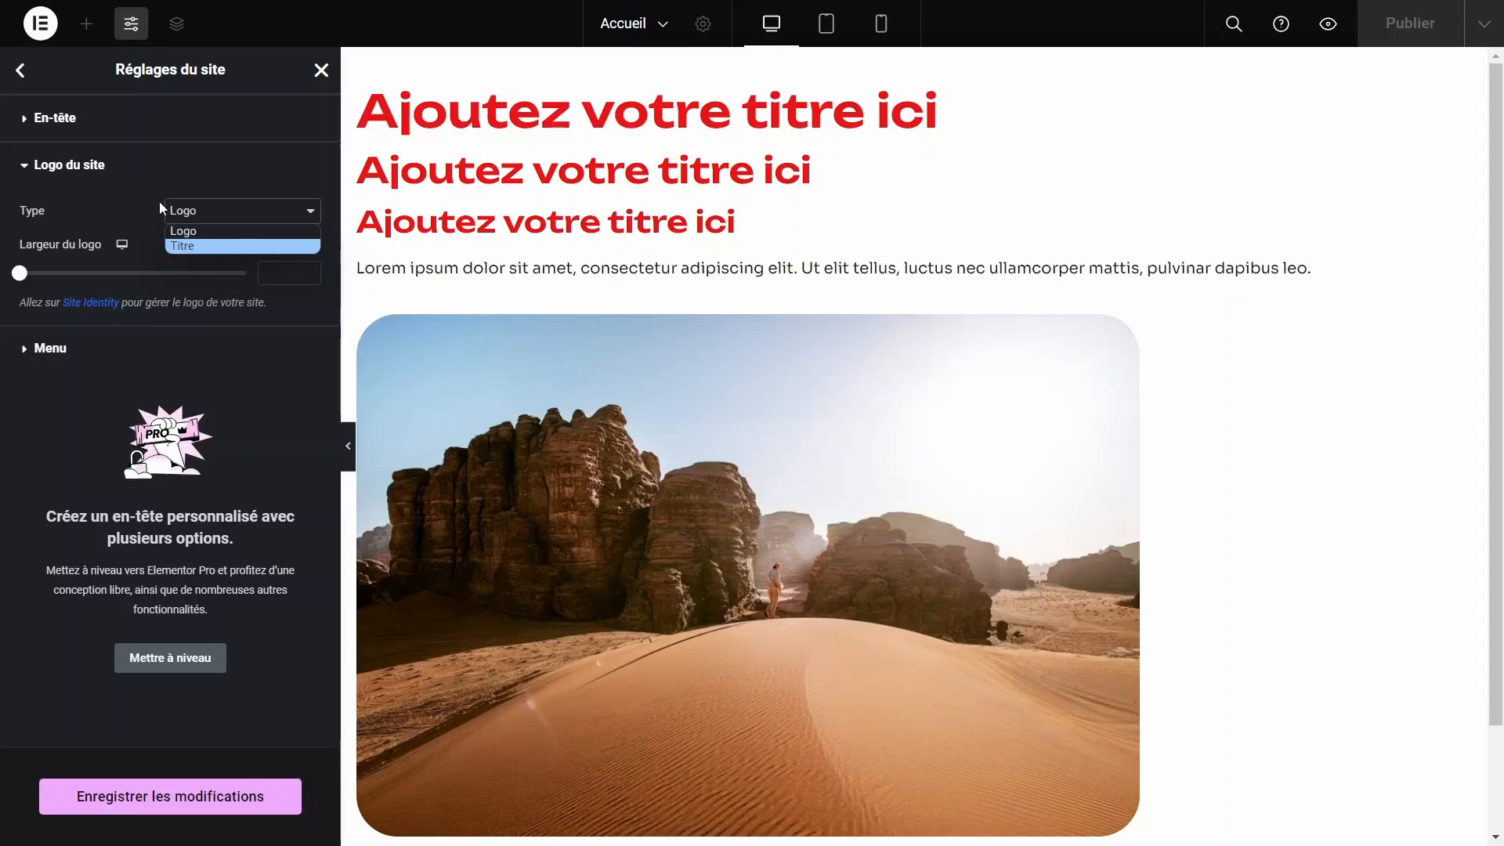
Switch the header's site logo type to Titre and back to Logo, and save the changes.
click(201, 245)
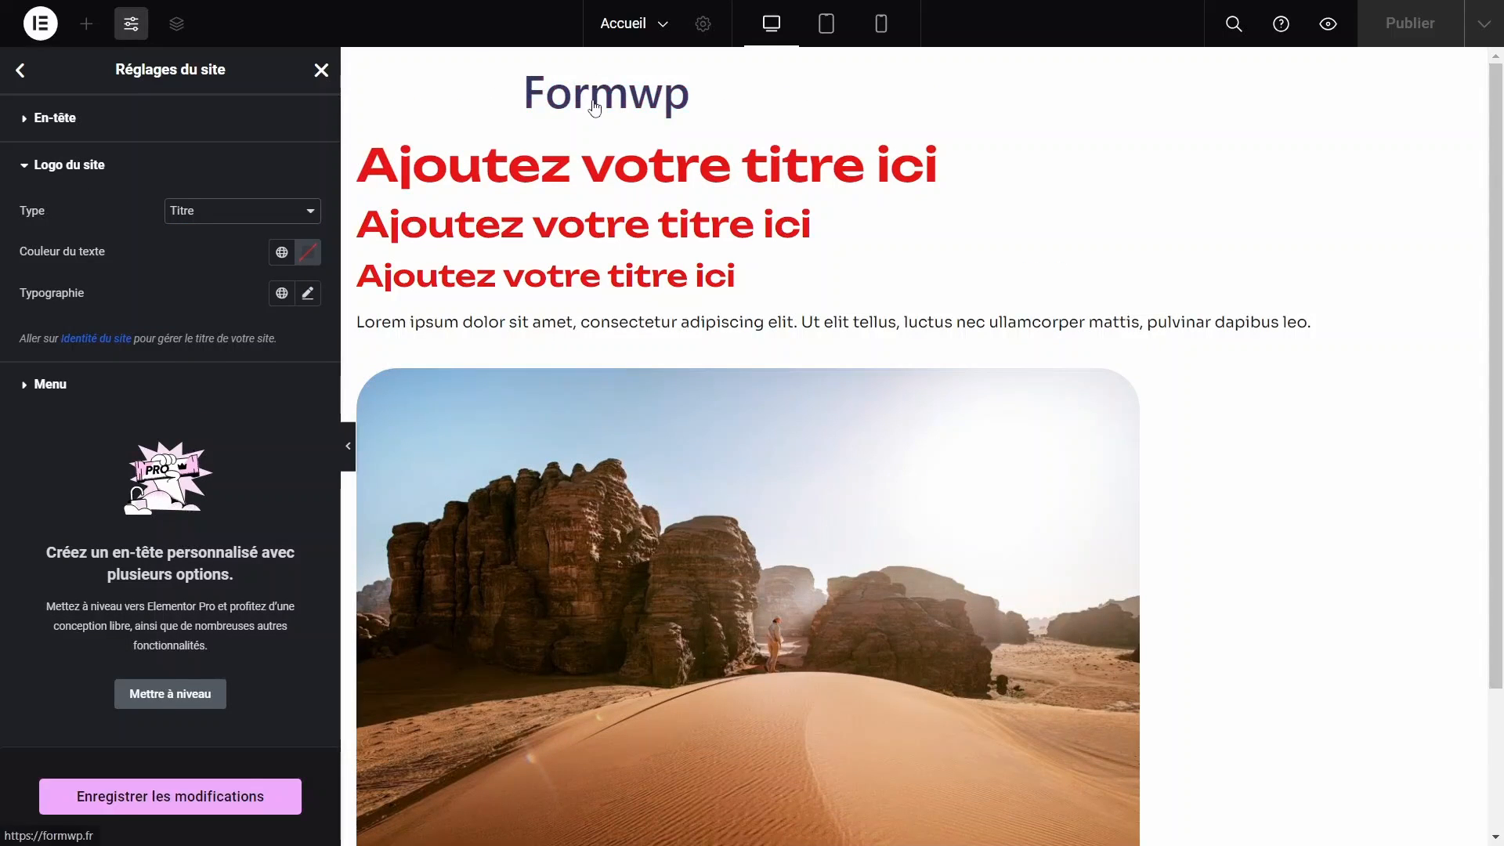
click(213, 217)
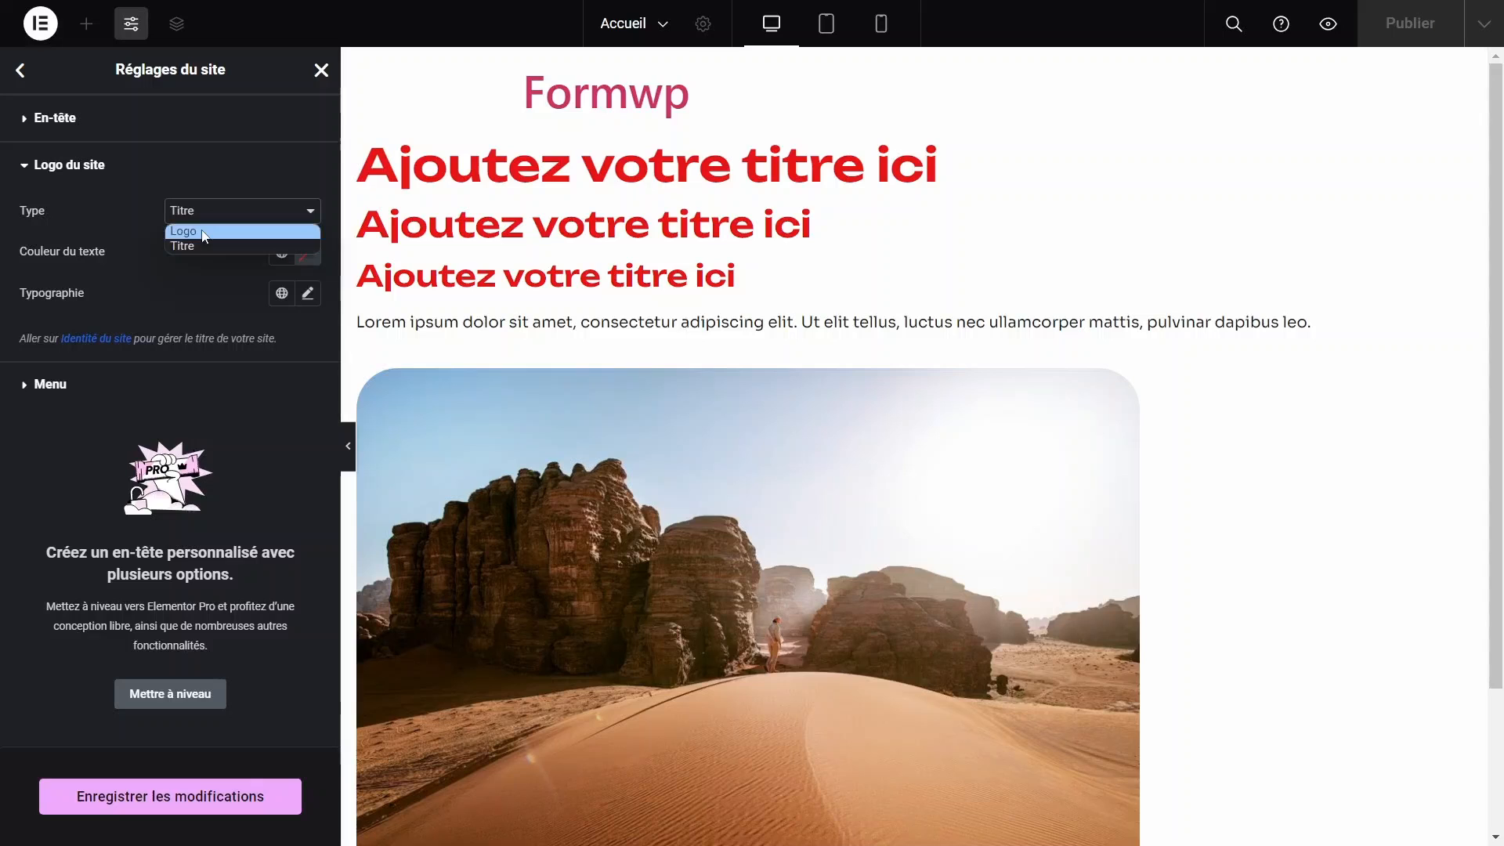
click(200, 231)
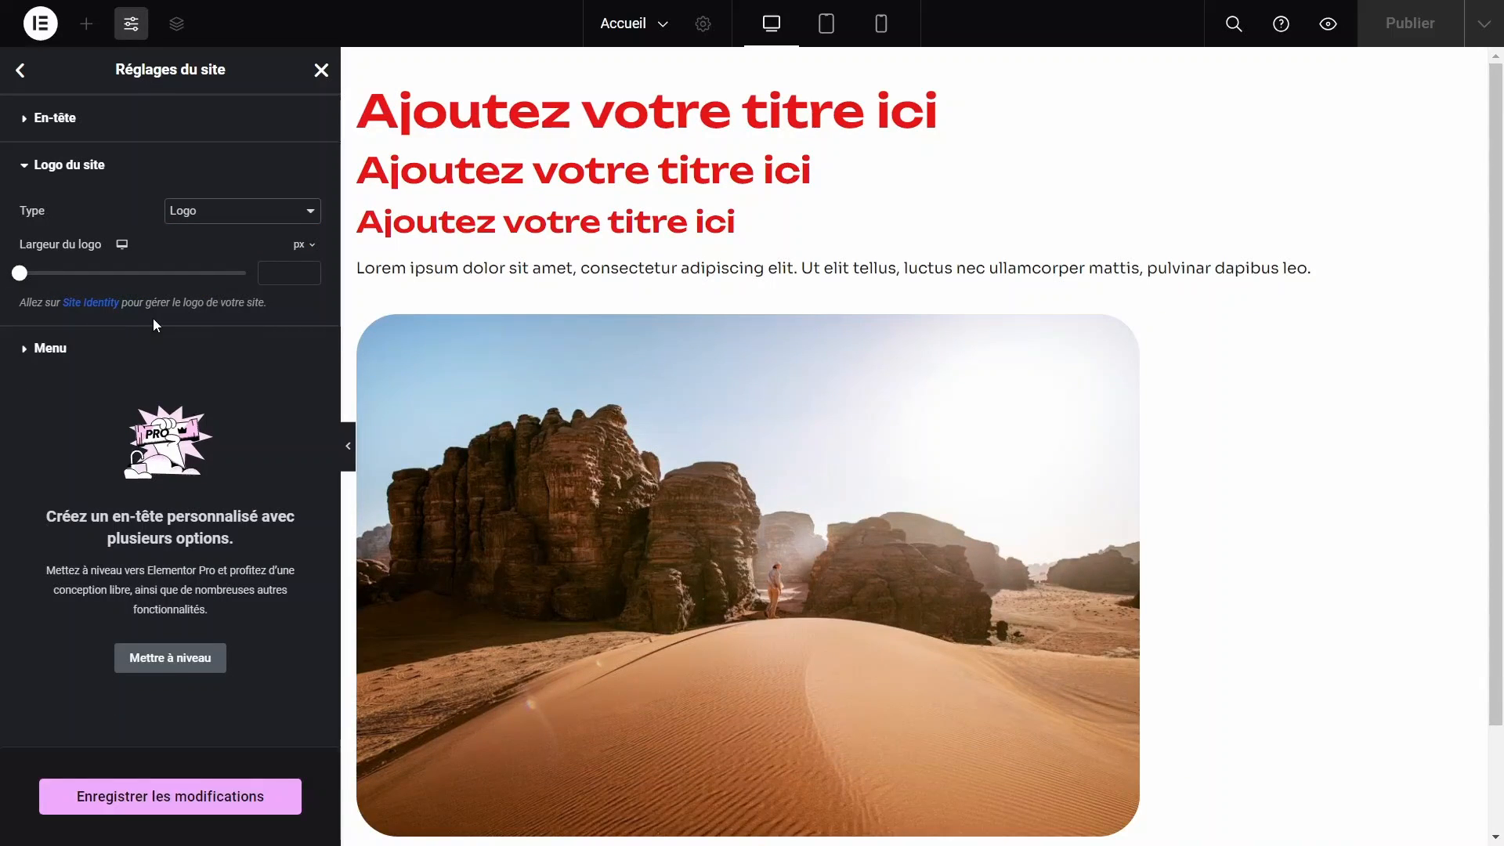
click(161, 797)
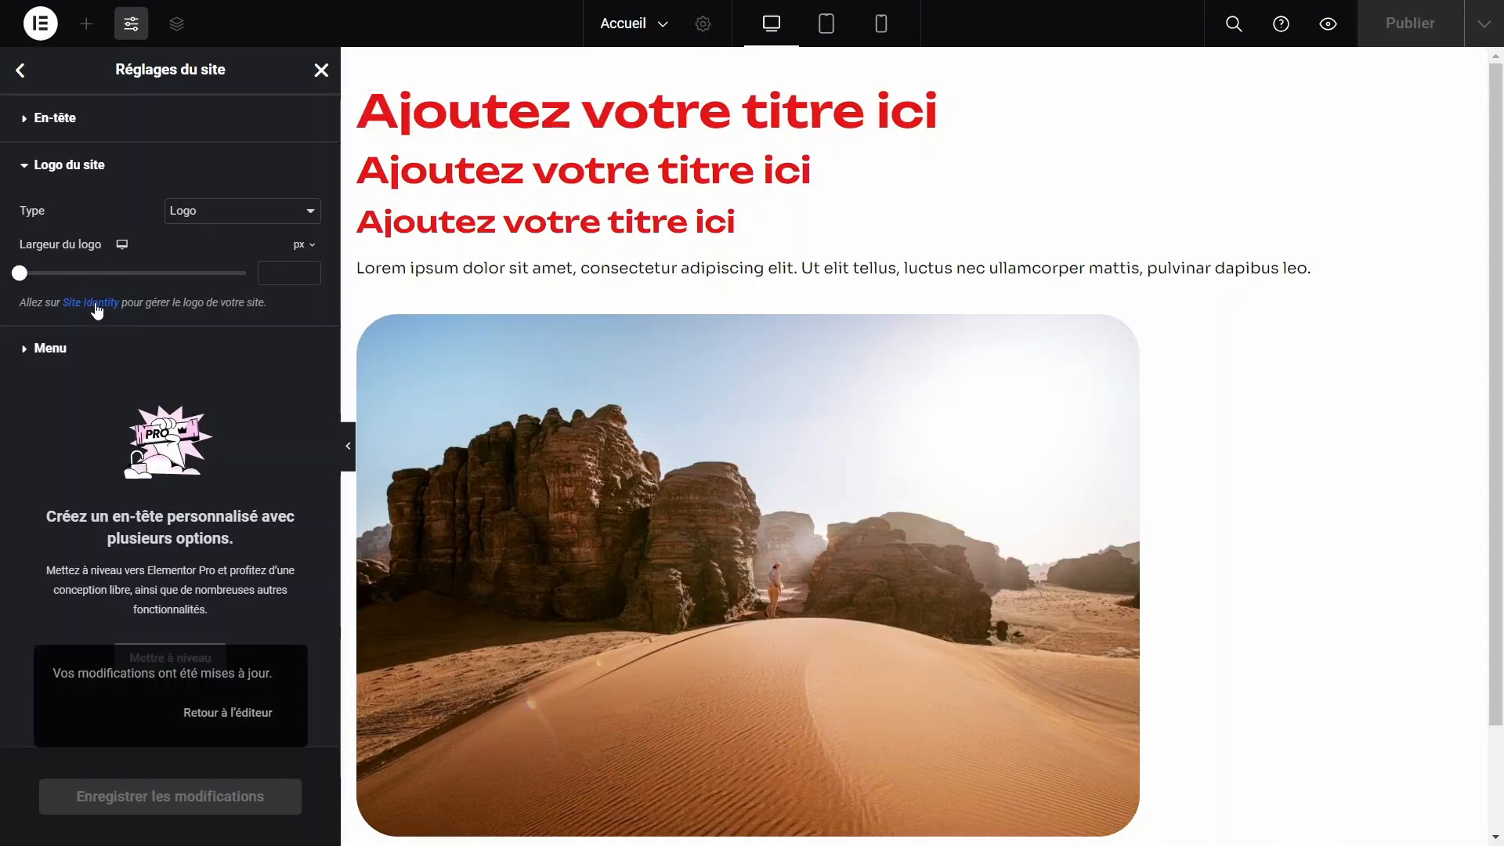
Review the header's general and menu settings and return to the site settings list.
click(30, 126)
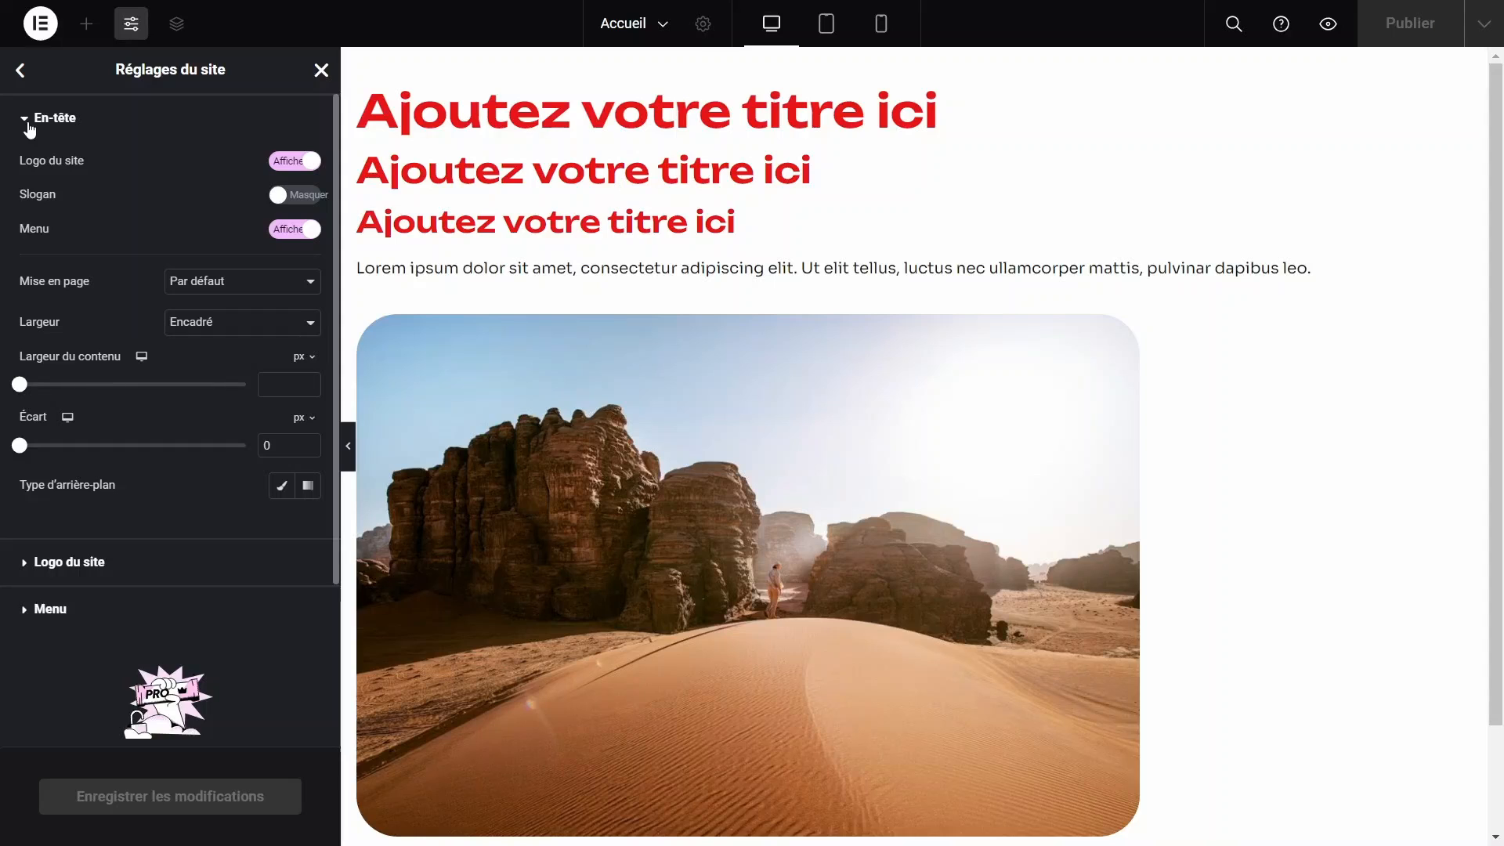
click(45, 609)
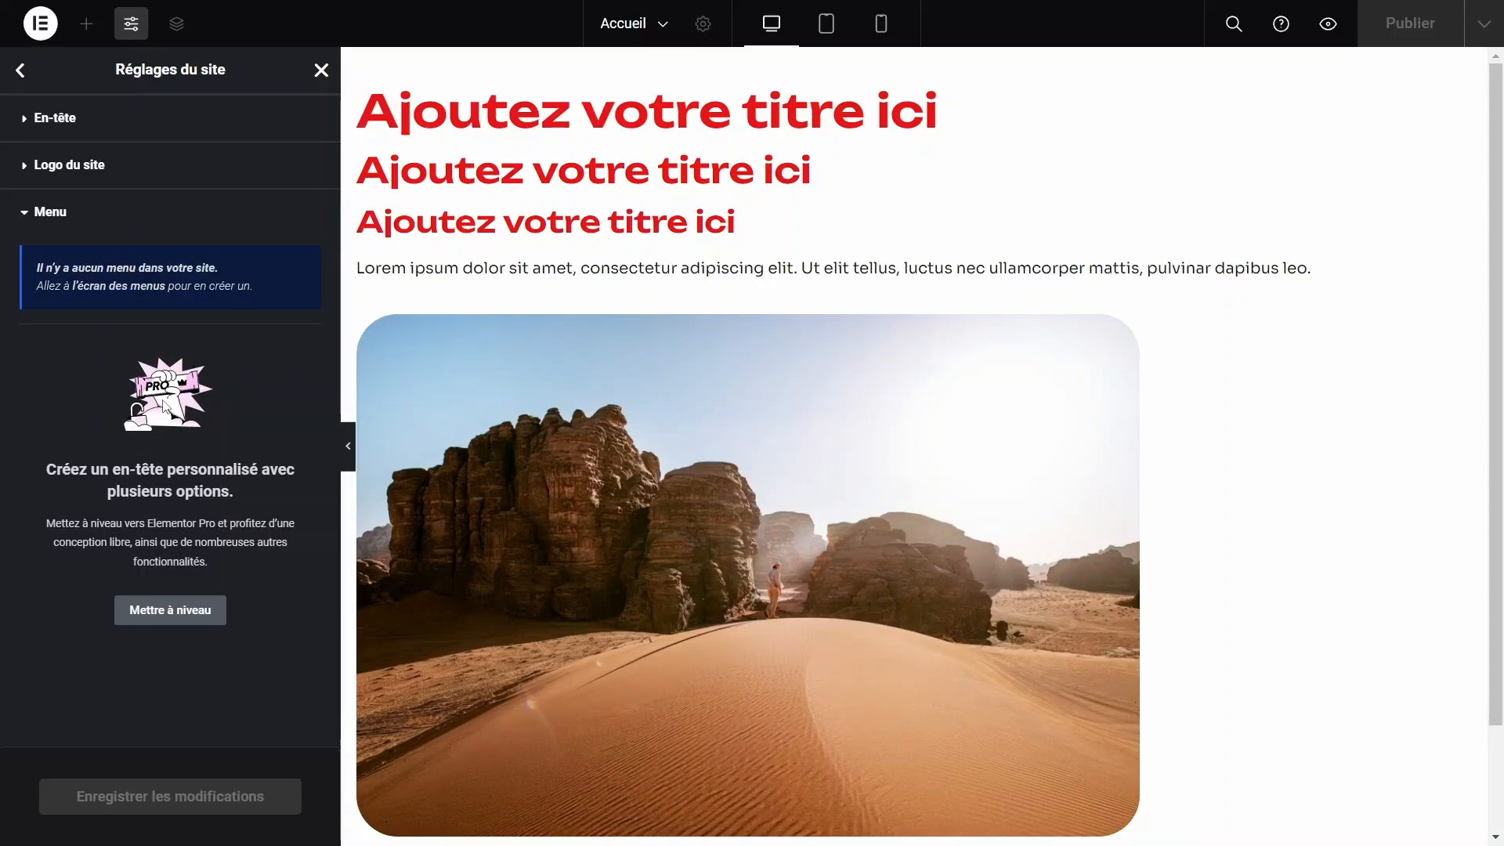
click(22, 72)
Hide the slogan in the Hello theme footer.
scroll(166, 411, down, 1)
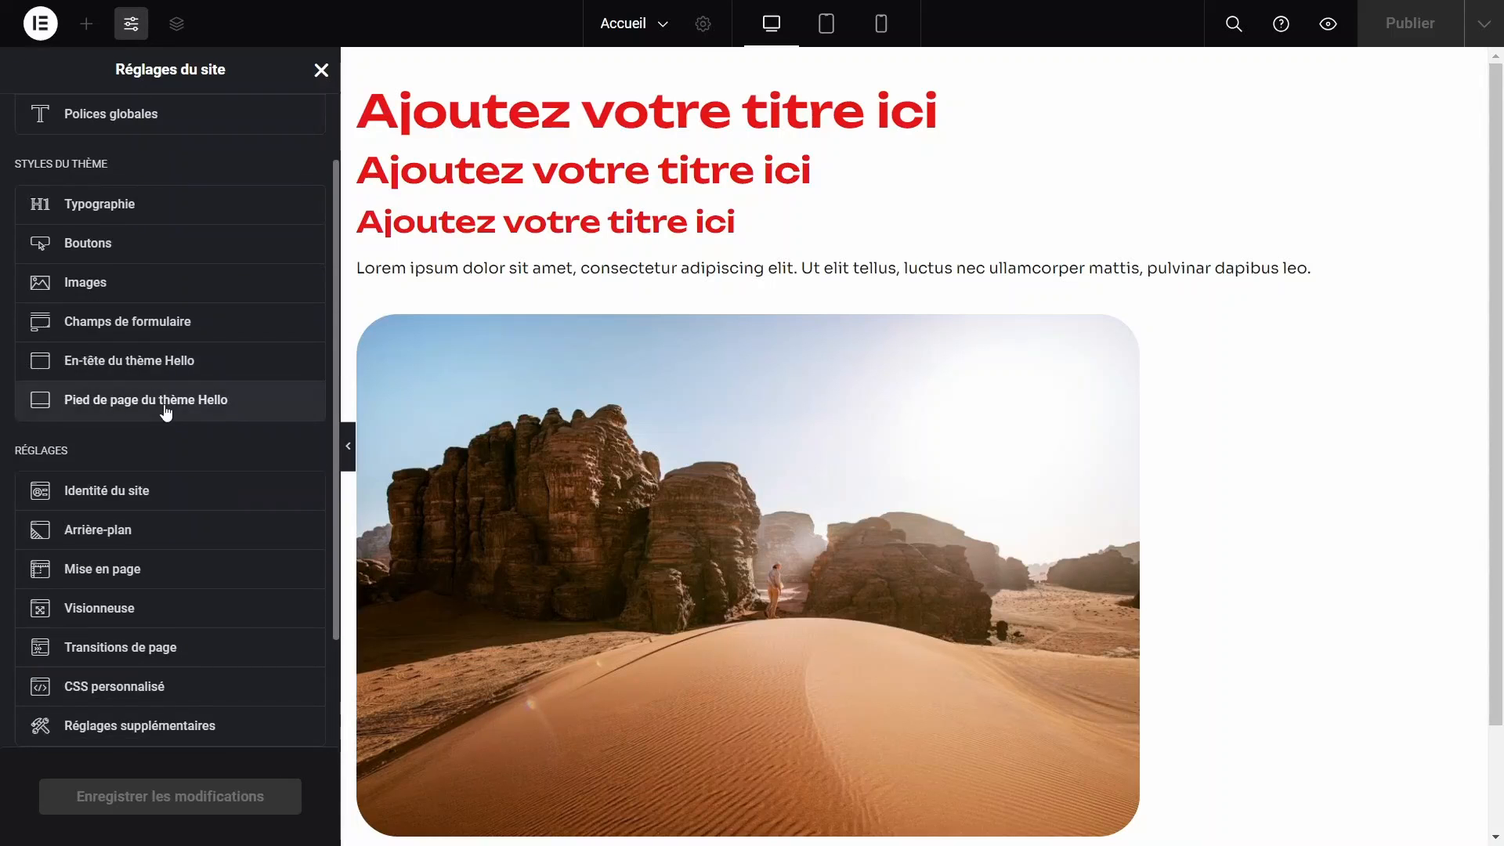
click(166, 407)
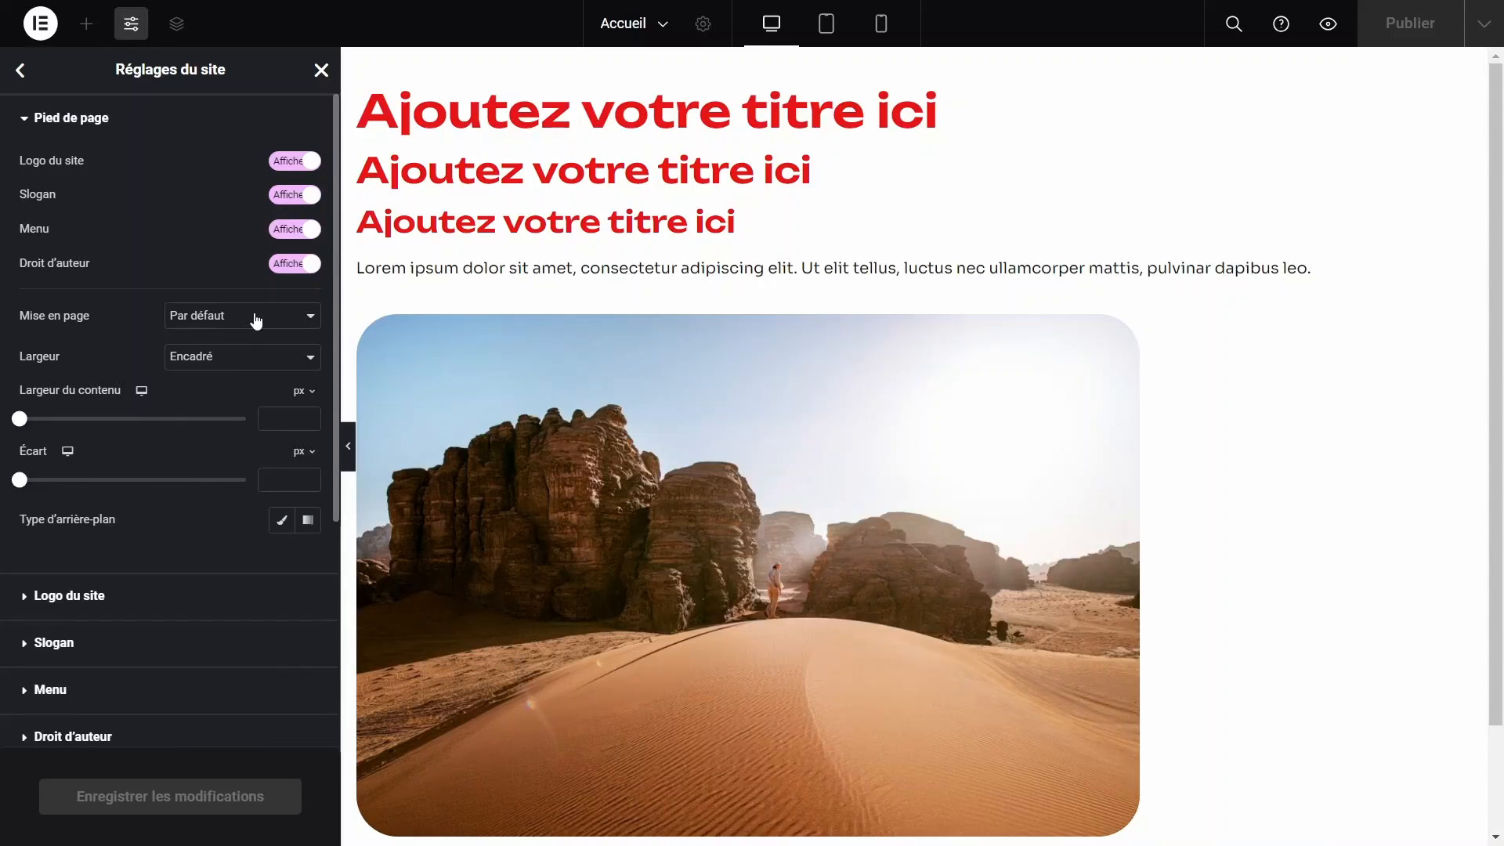
scroll(202, 372, down, 1)
scroll(202, 368, up, 1)
click(283, 198)
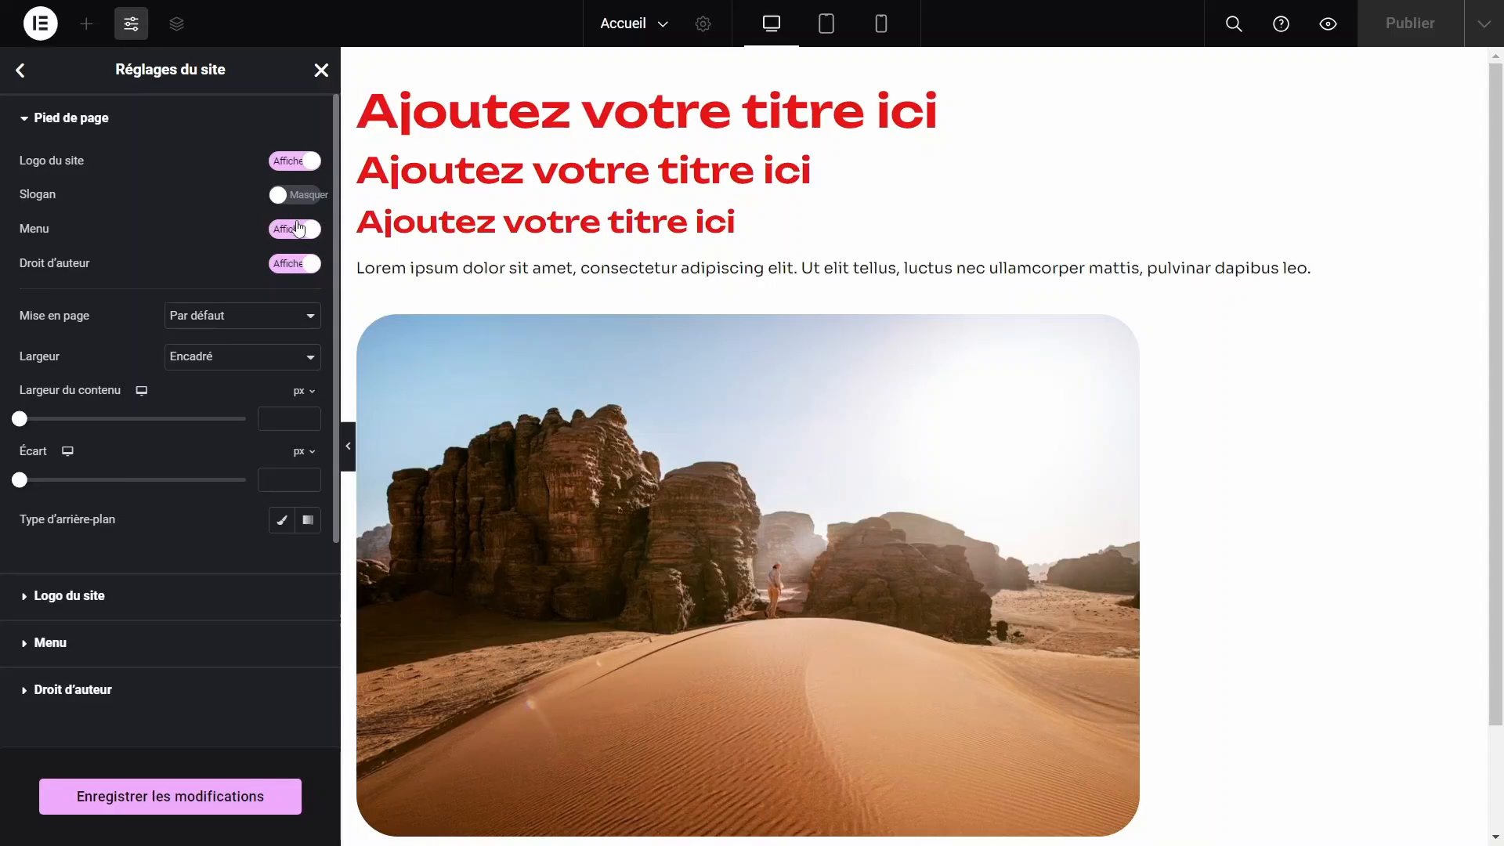
Review the remaining Hello theme footer settings and its layout options, and return to the site settings list.
scroll(275, 480, down, 3)
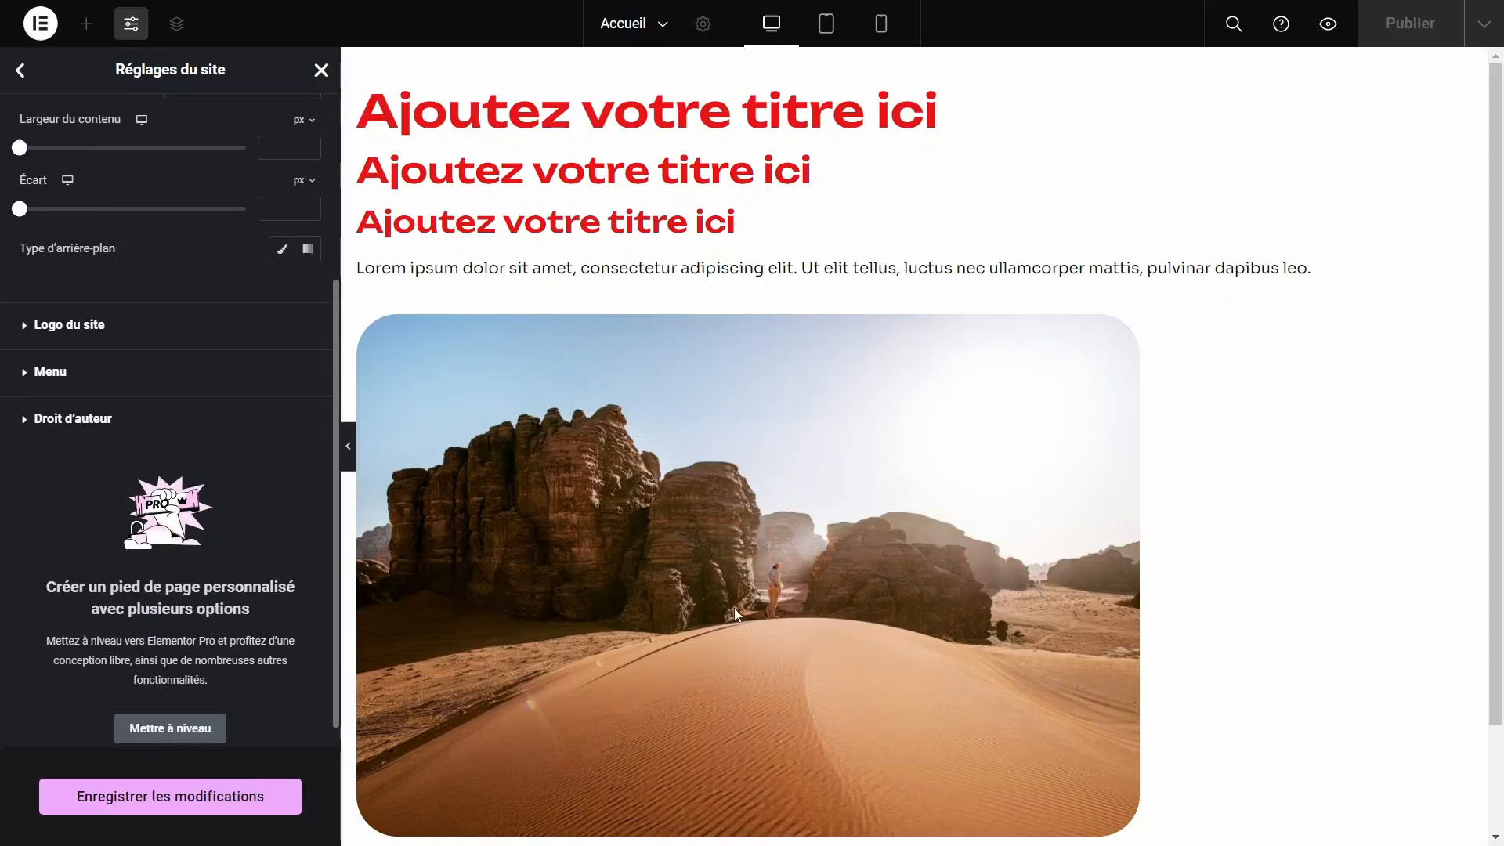
scroll(735, 608, down, 2)
scroll(734, 608, up, 2)
scroll(106, 299, up, 3)
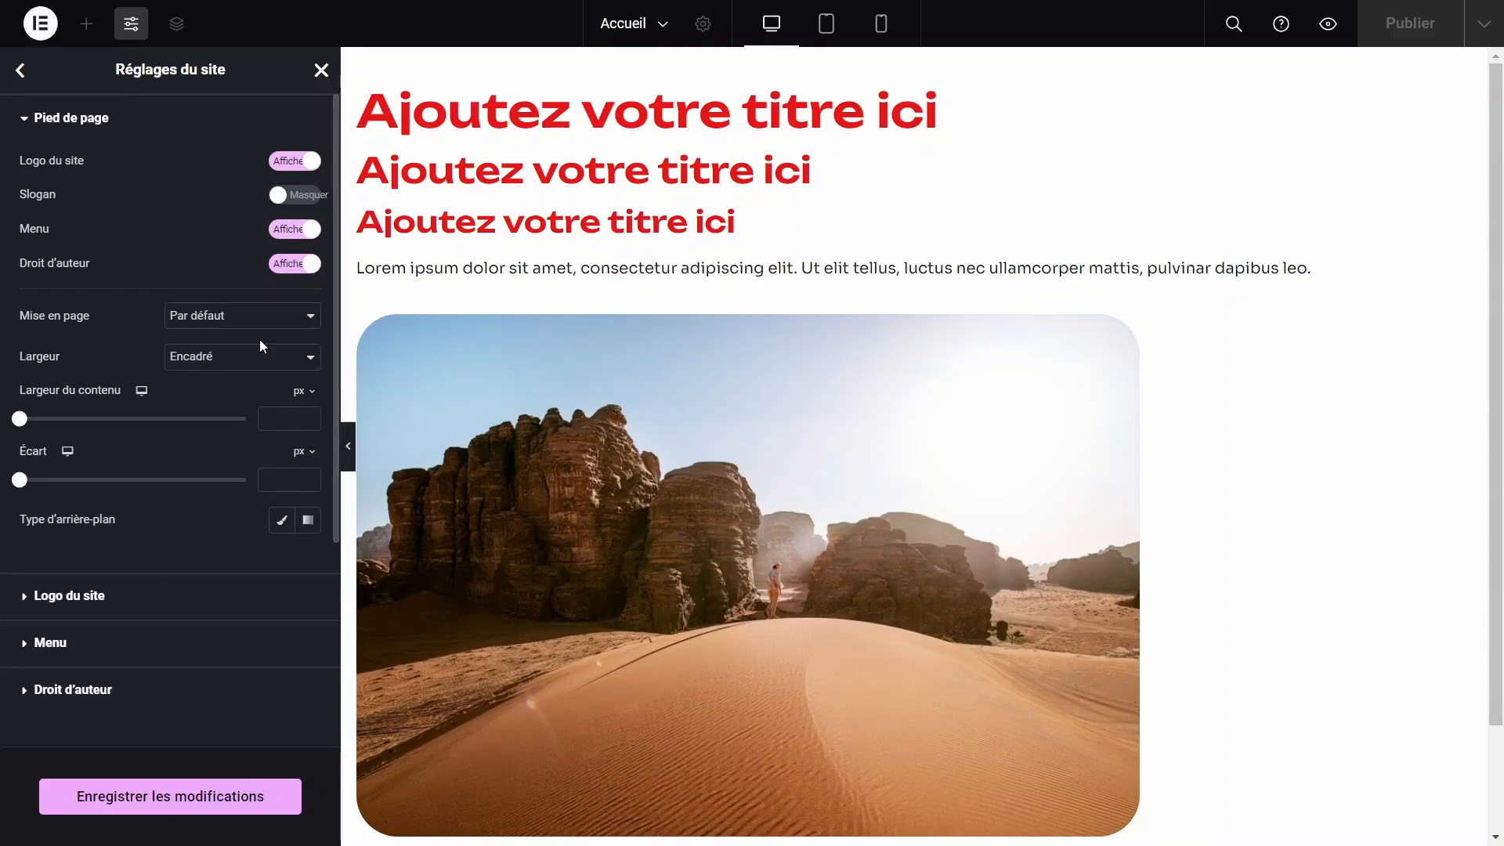
click(213, 320)
click(210, 336)
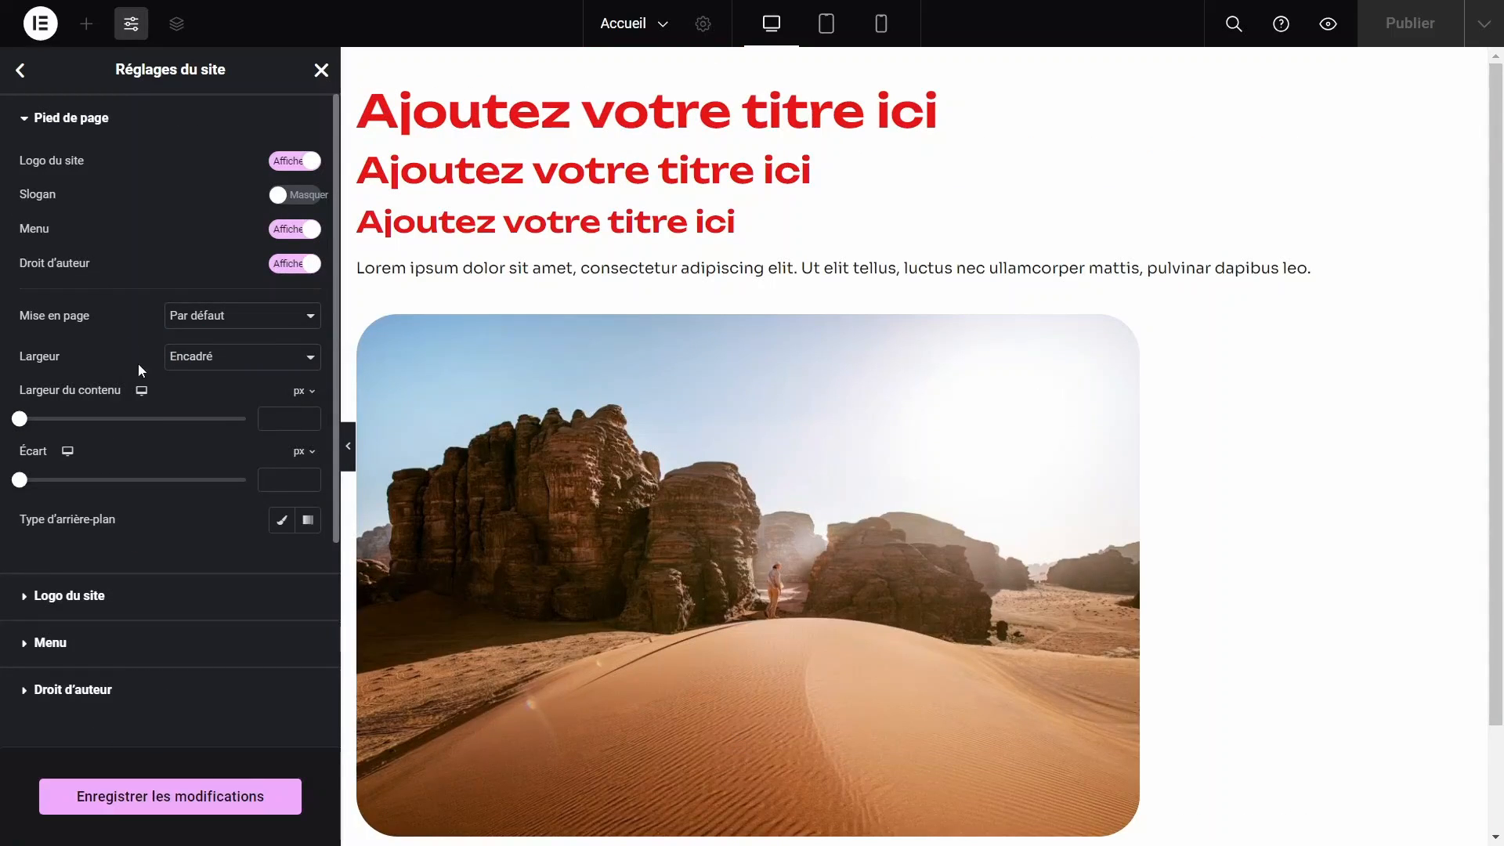
click(19, 75)
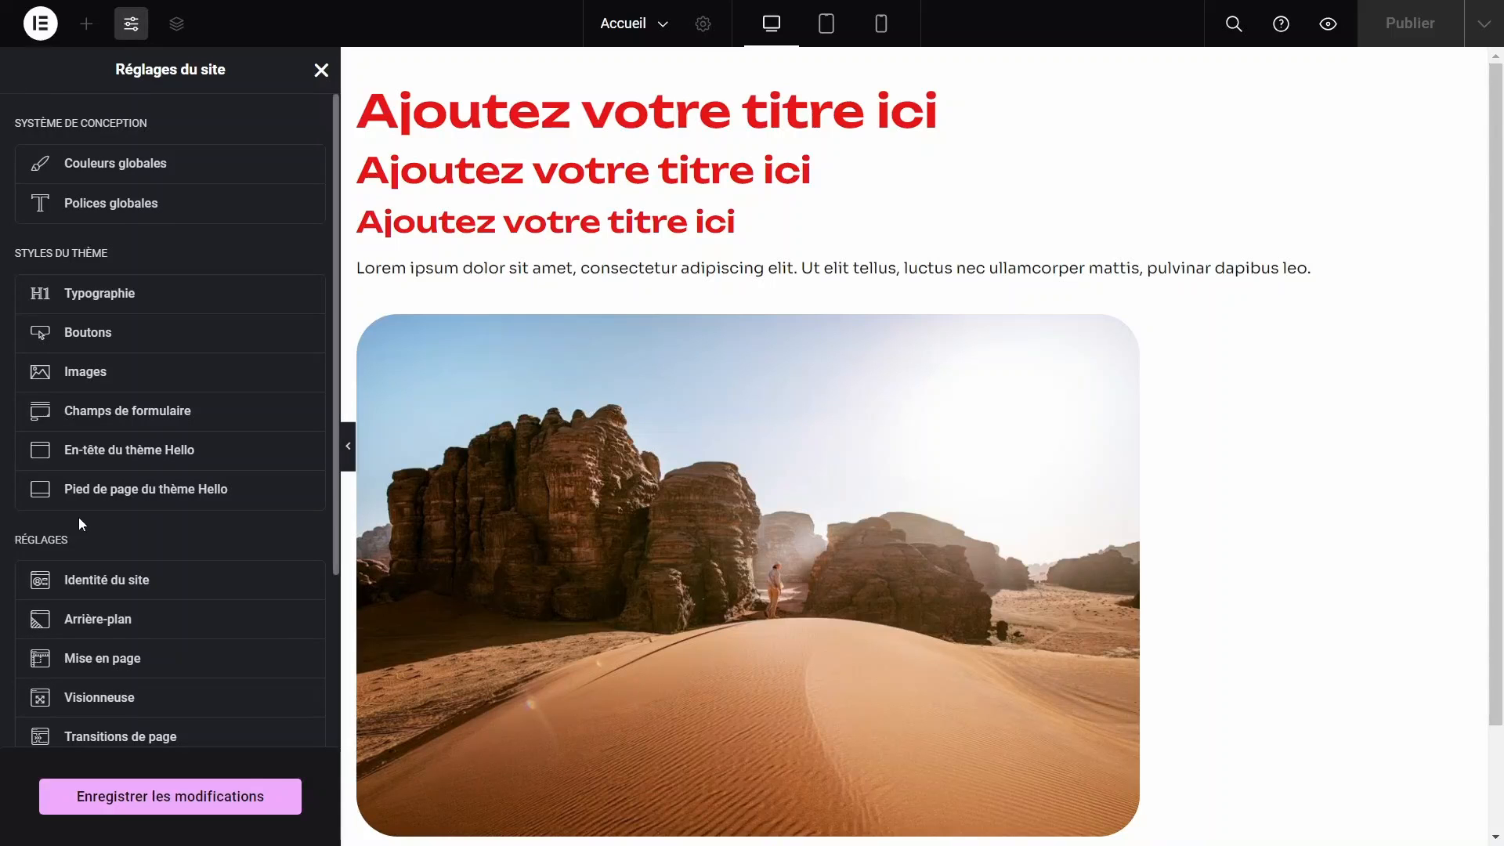
Upload fluentform-icon1.png in the site identity settings and use it as the site logo.
scroll(81, 517, down, 3)
click(138, 409)
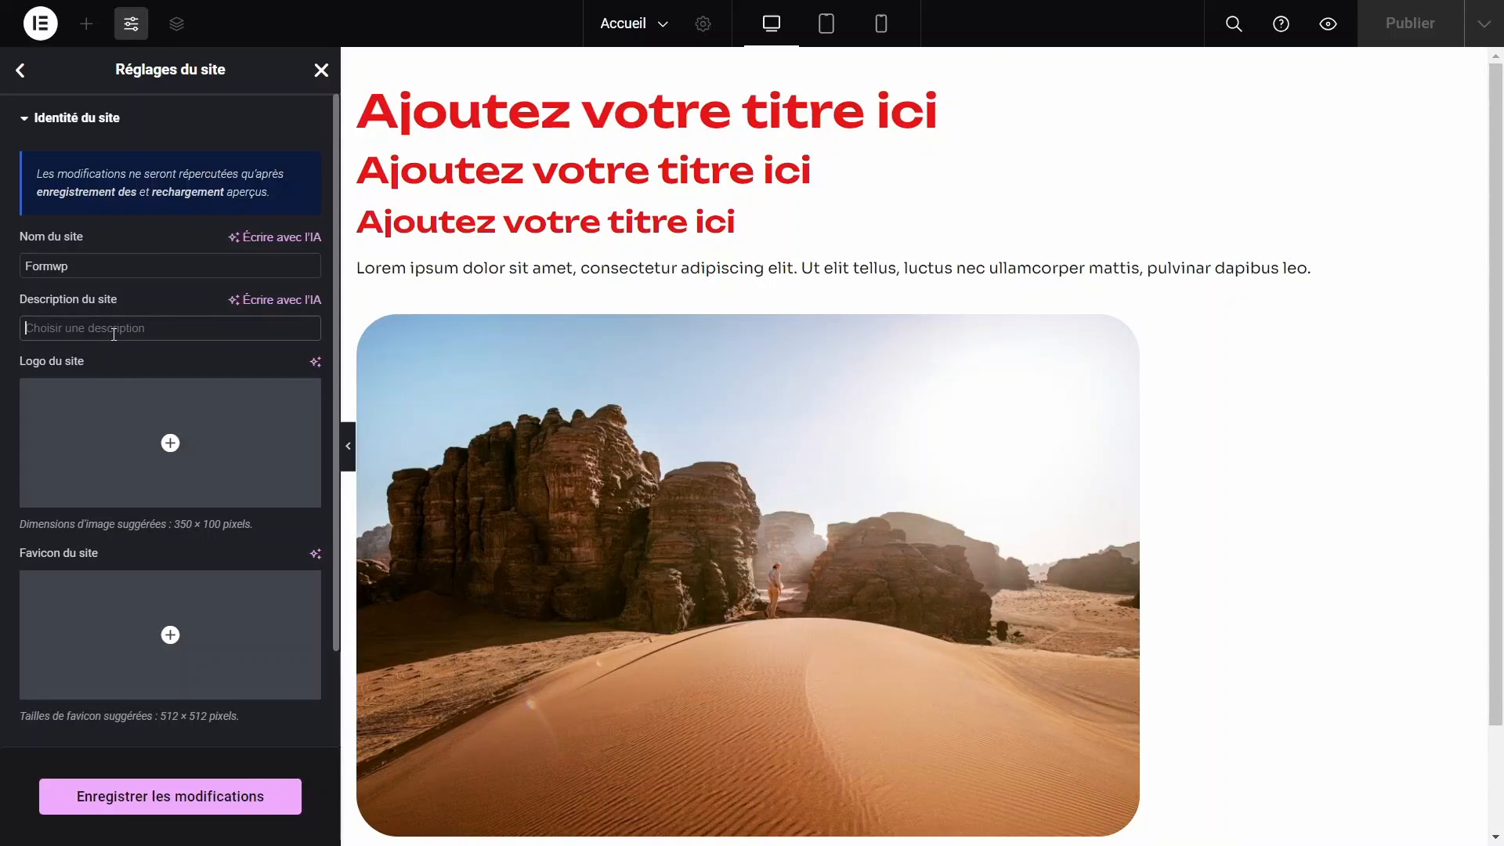
scroll(149, 485, down, 2)
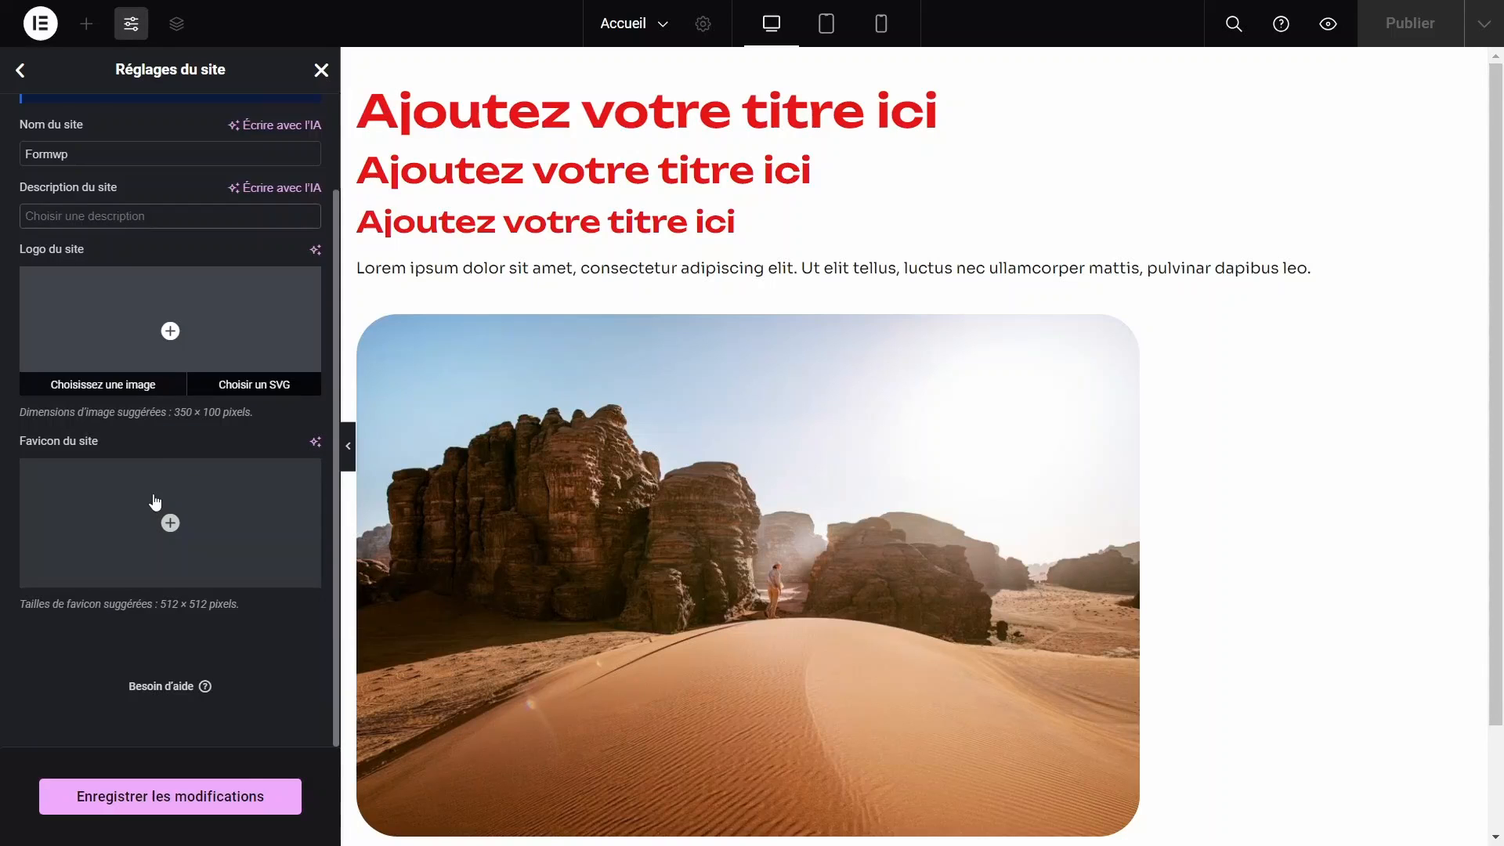
click(171, 331)
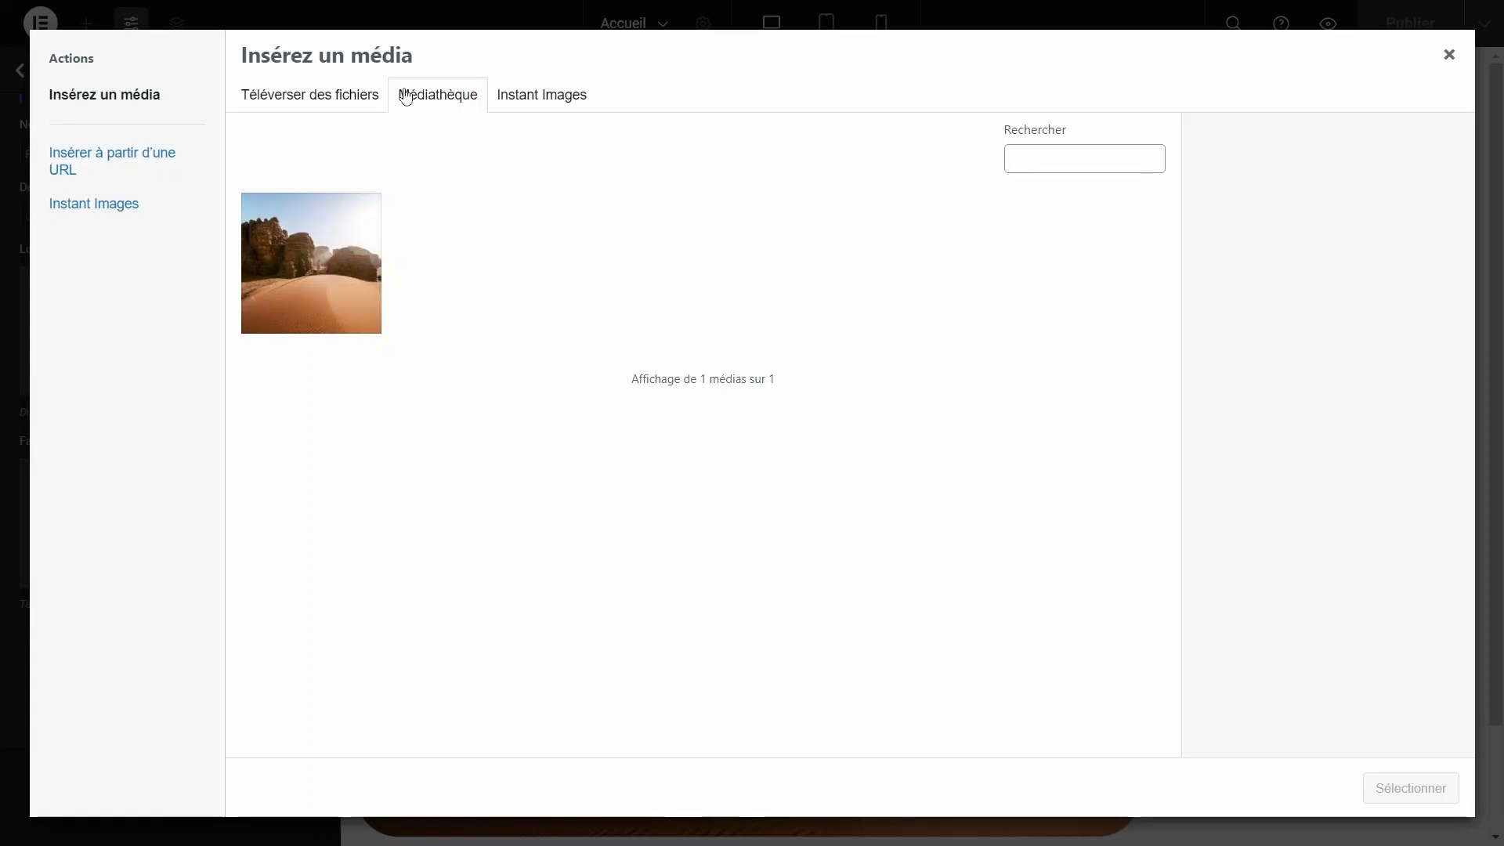
click(335, 98)
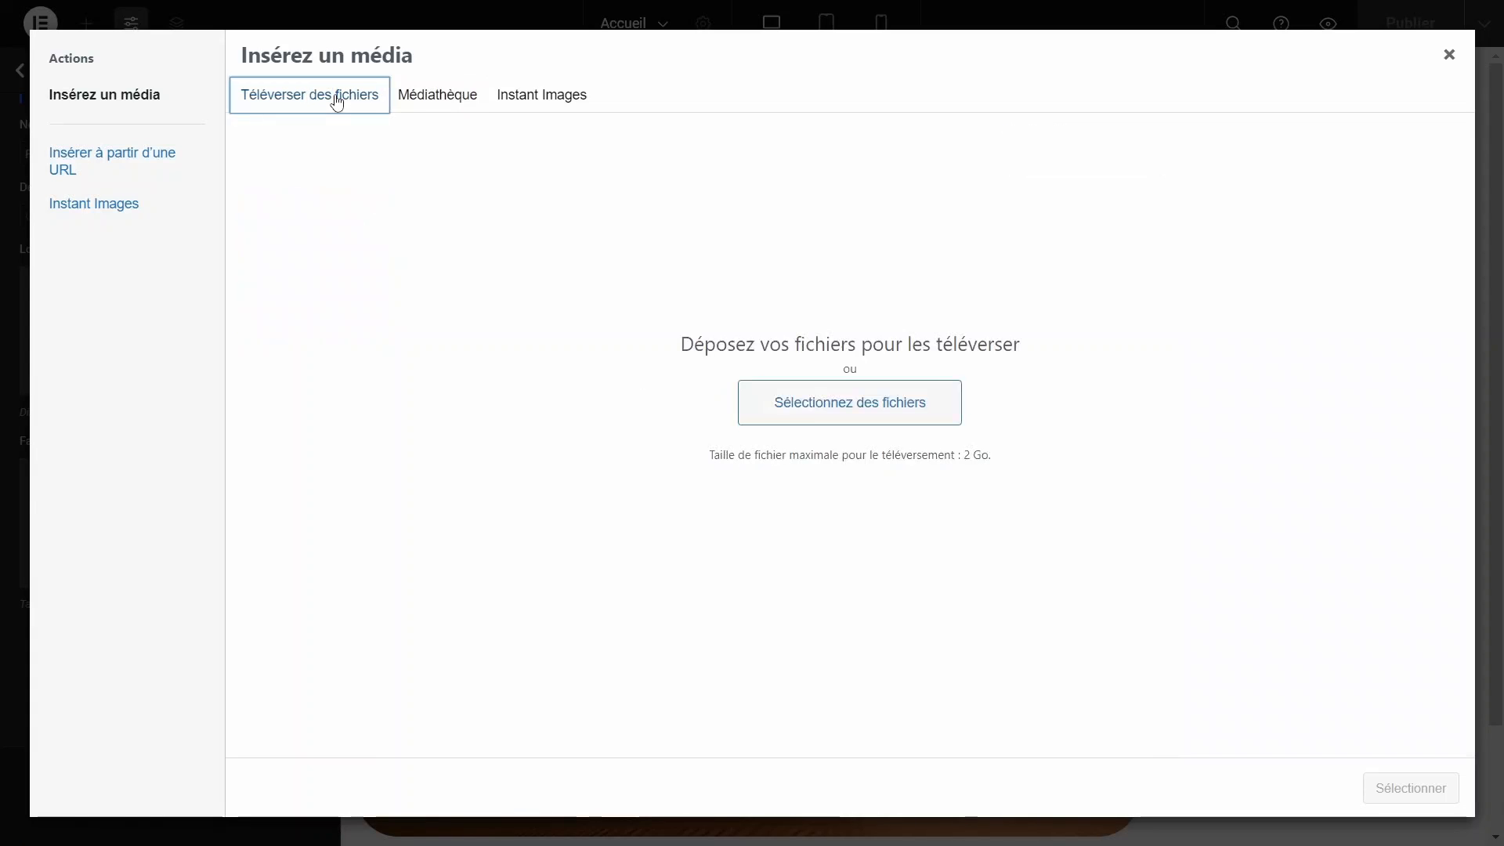
click(815, 403)
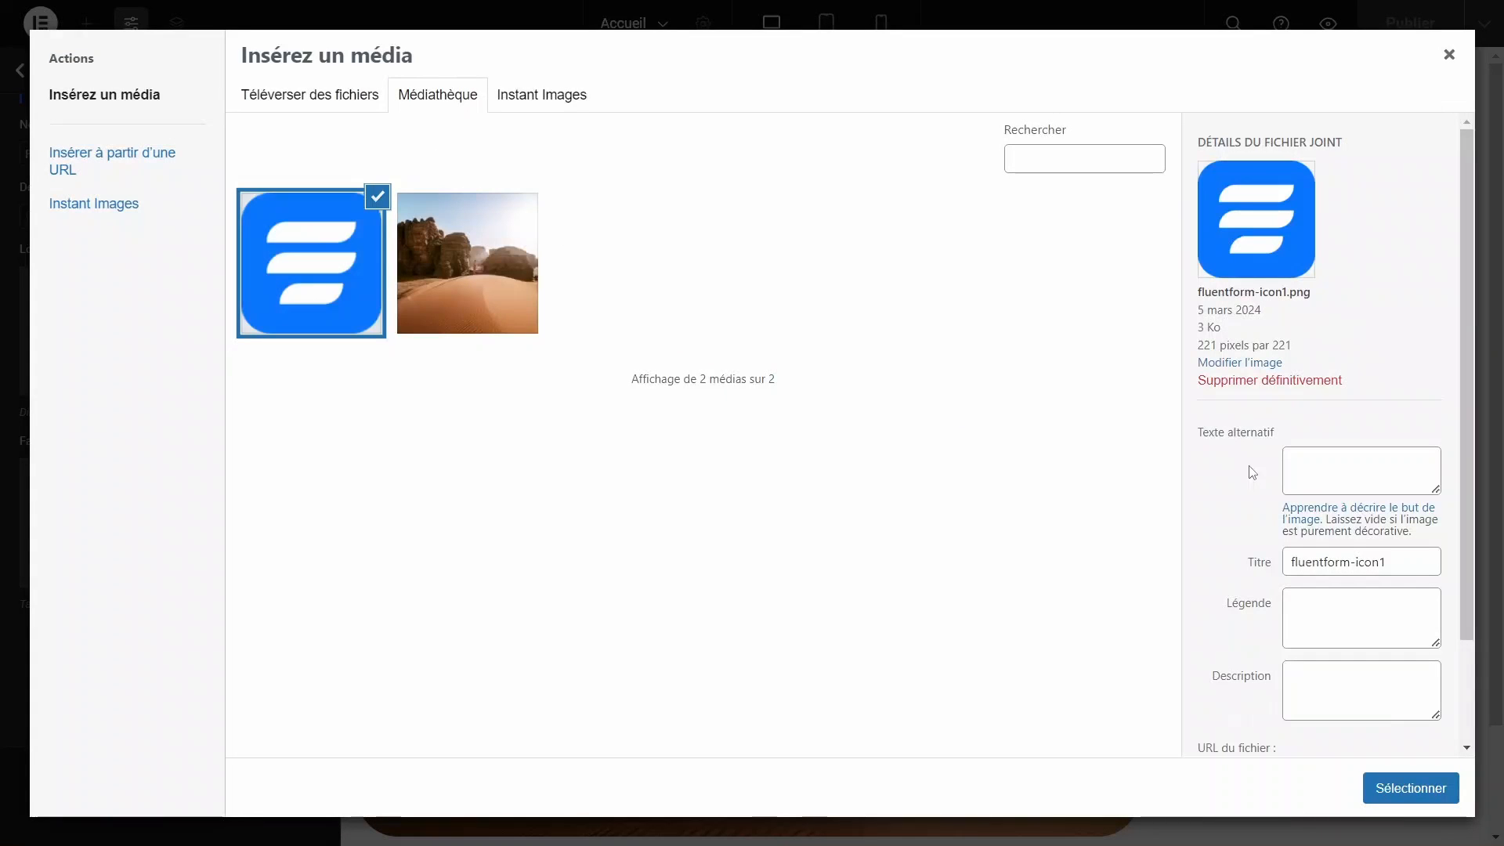
click(1408, 799)
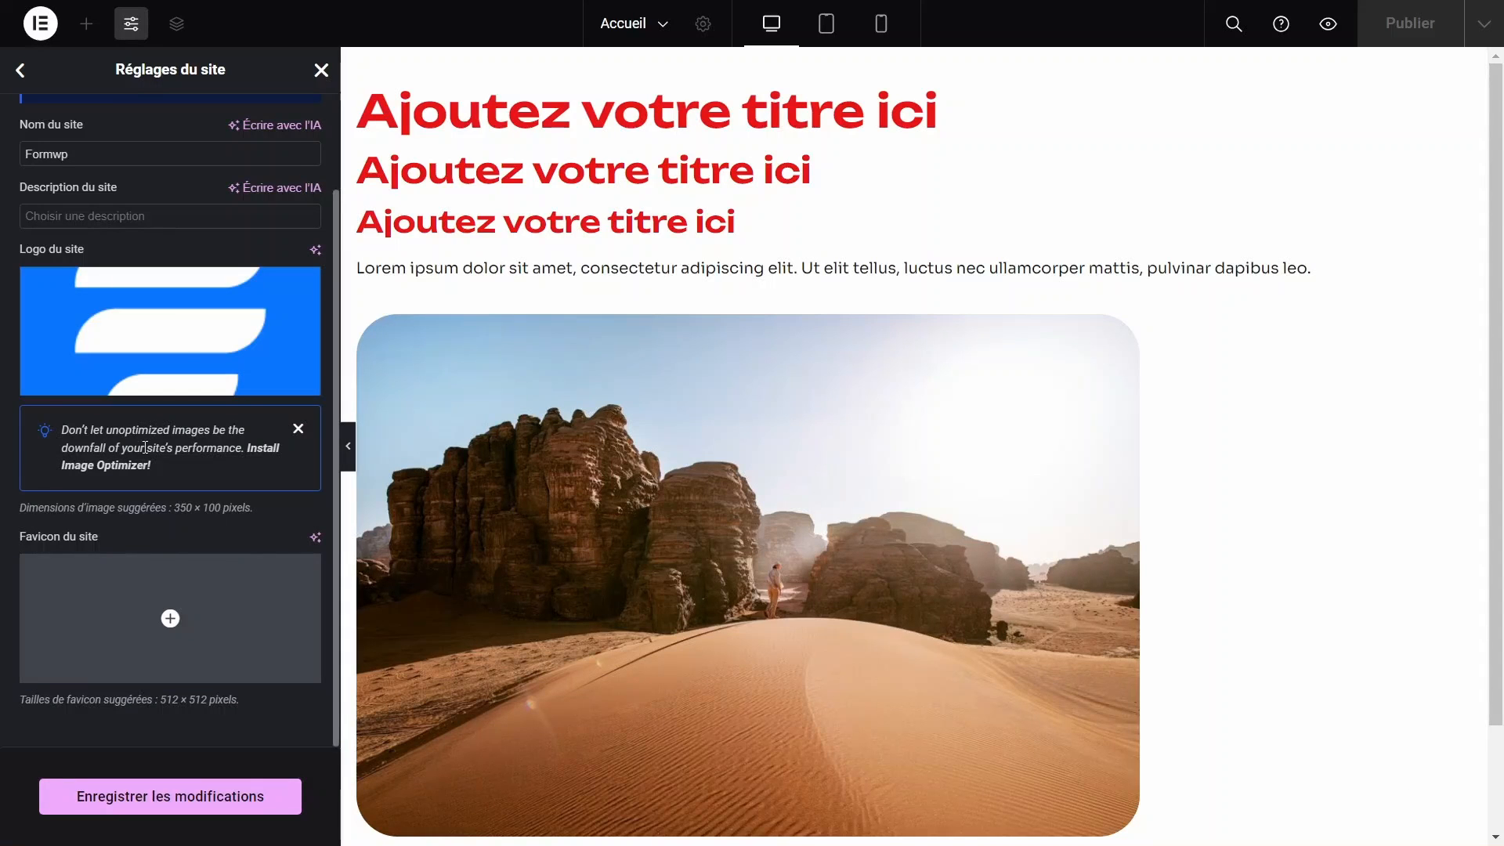
Use the fluentform-icon1.png image as the site favicon, save the changes and return to the site settings list.
scroll(217, 427, up, 2)
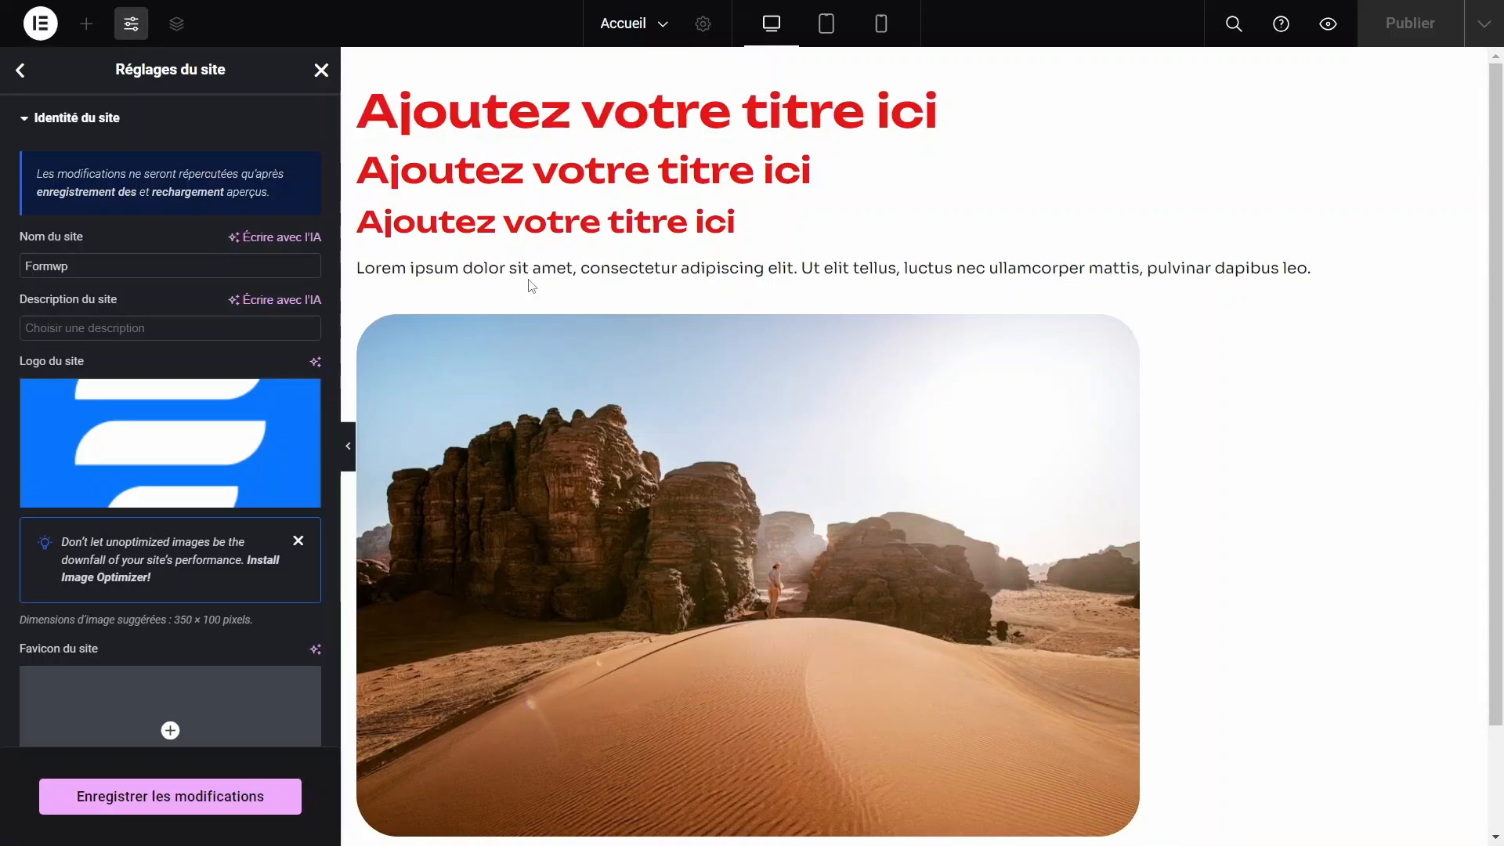
scroll(197, 463, down, 2)
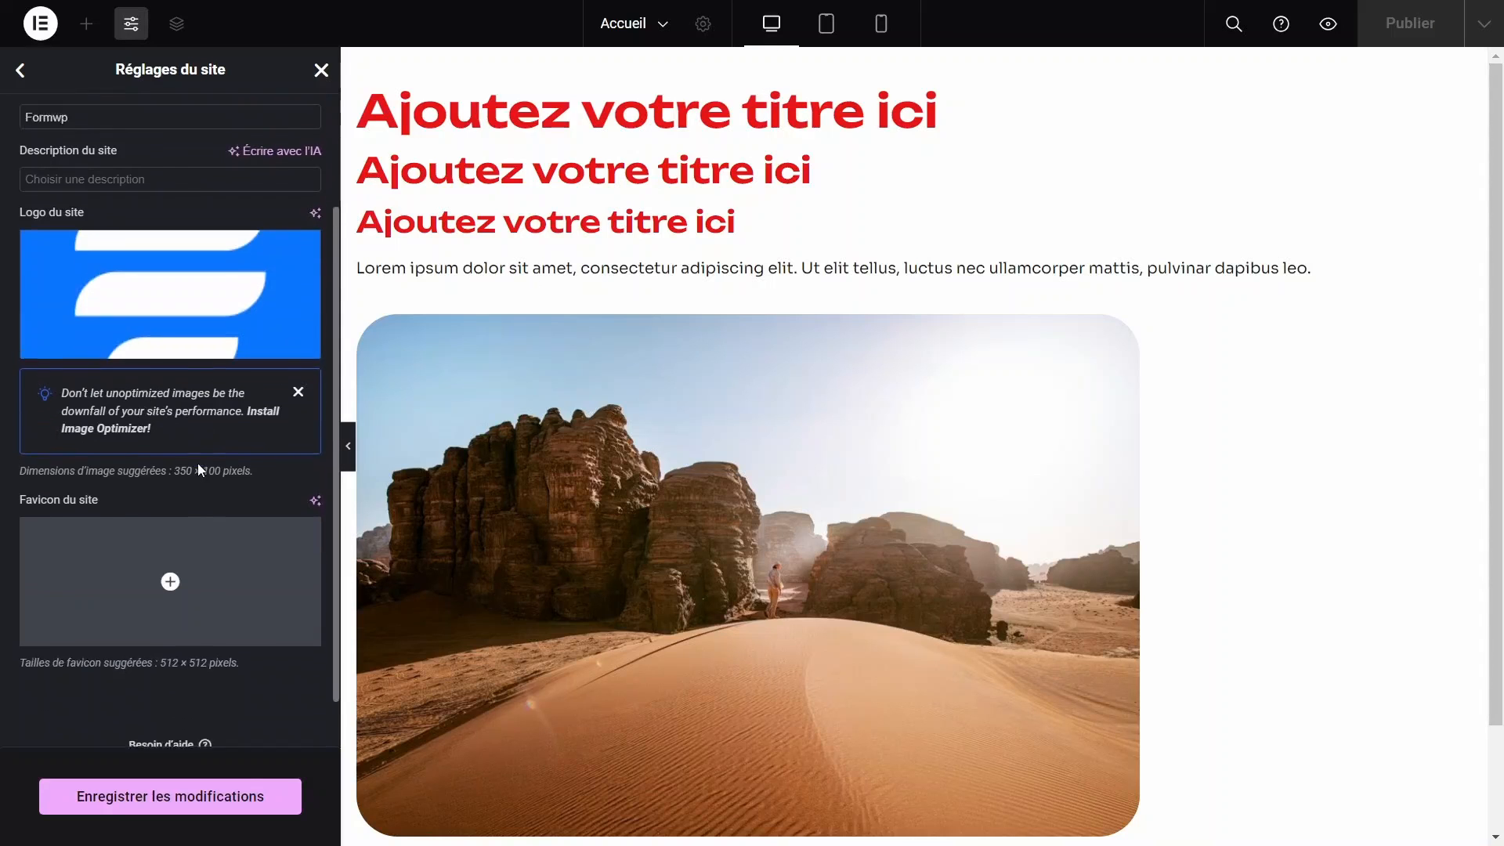
scroll(197, 462, up, 1)
scroll(223, 564, down, 2)
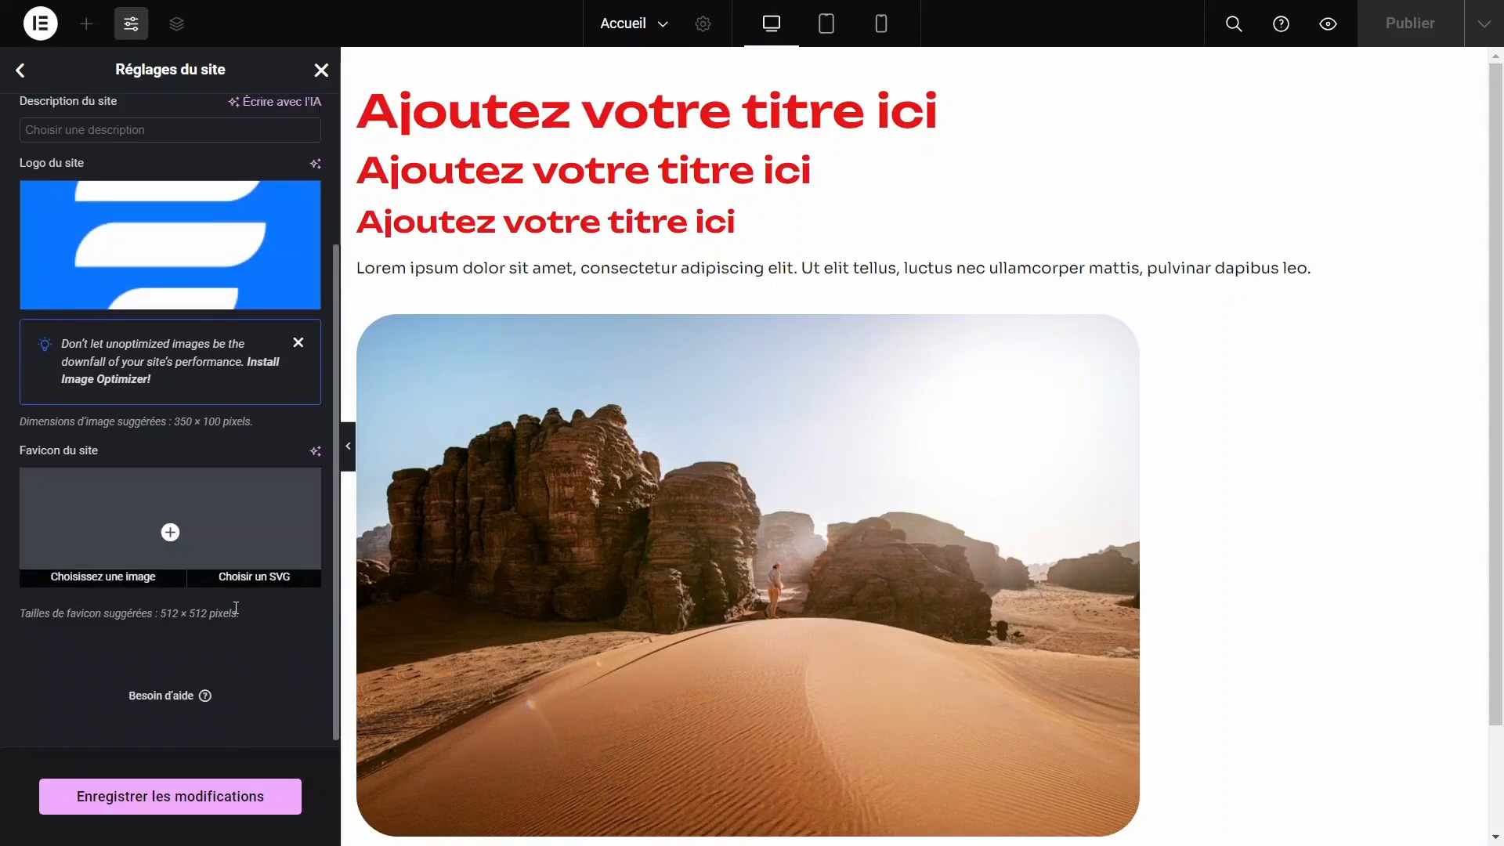
scroll(234, 608, up, 3)
scroll(102, 586, down, 3)
mouse_move(116, 589)
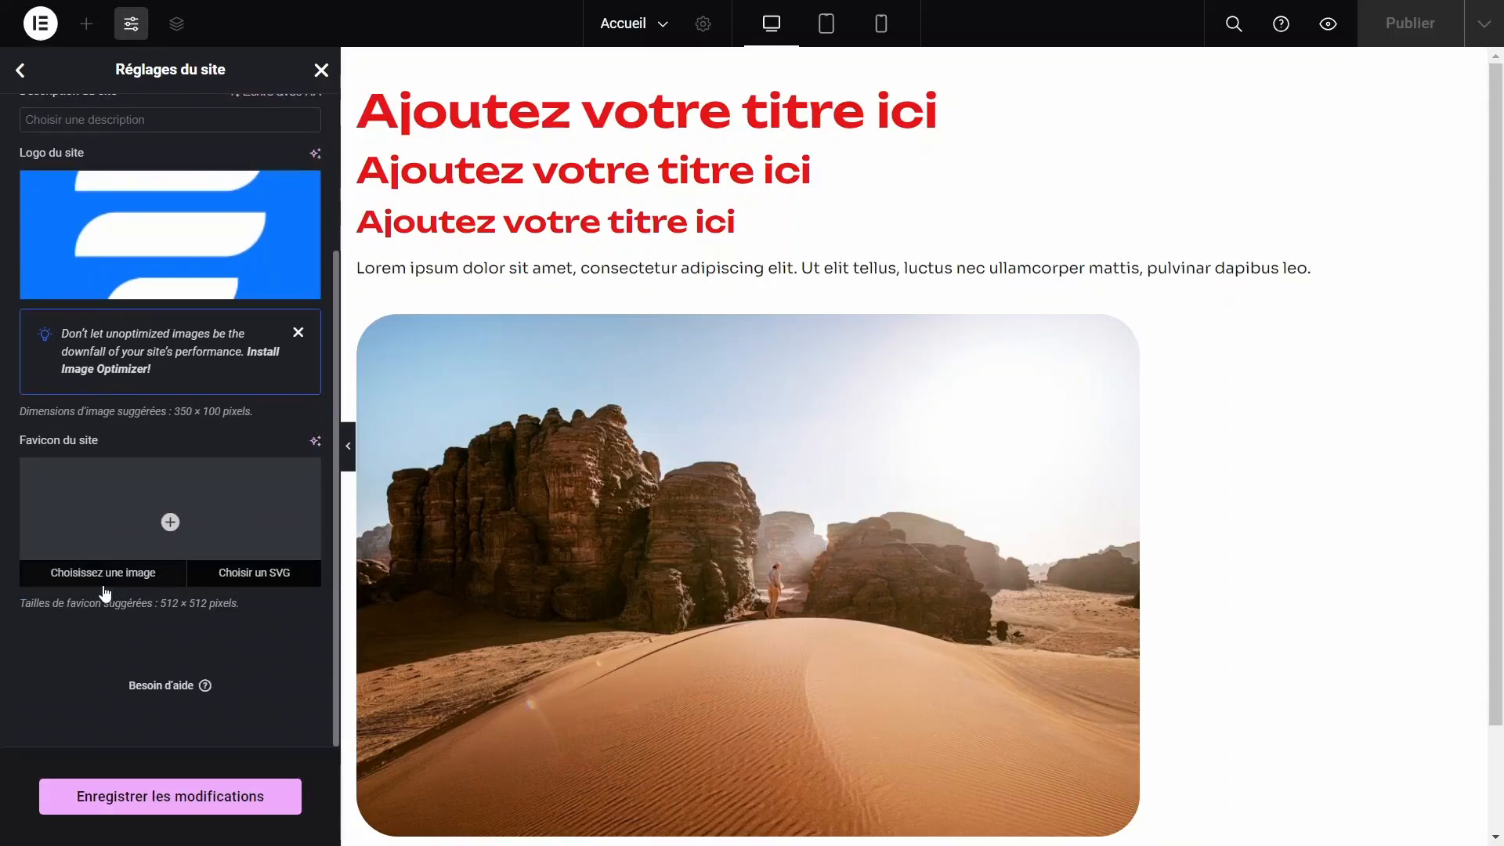
click(169, 521)
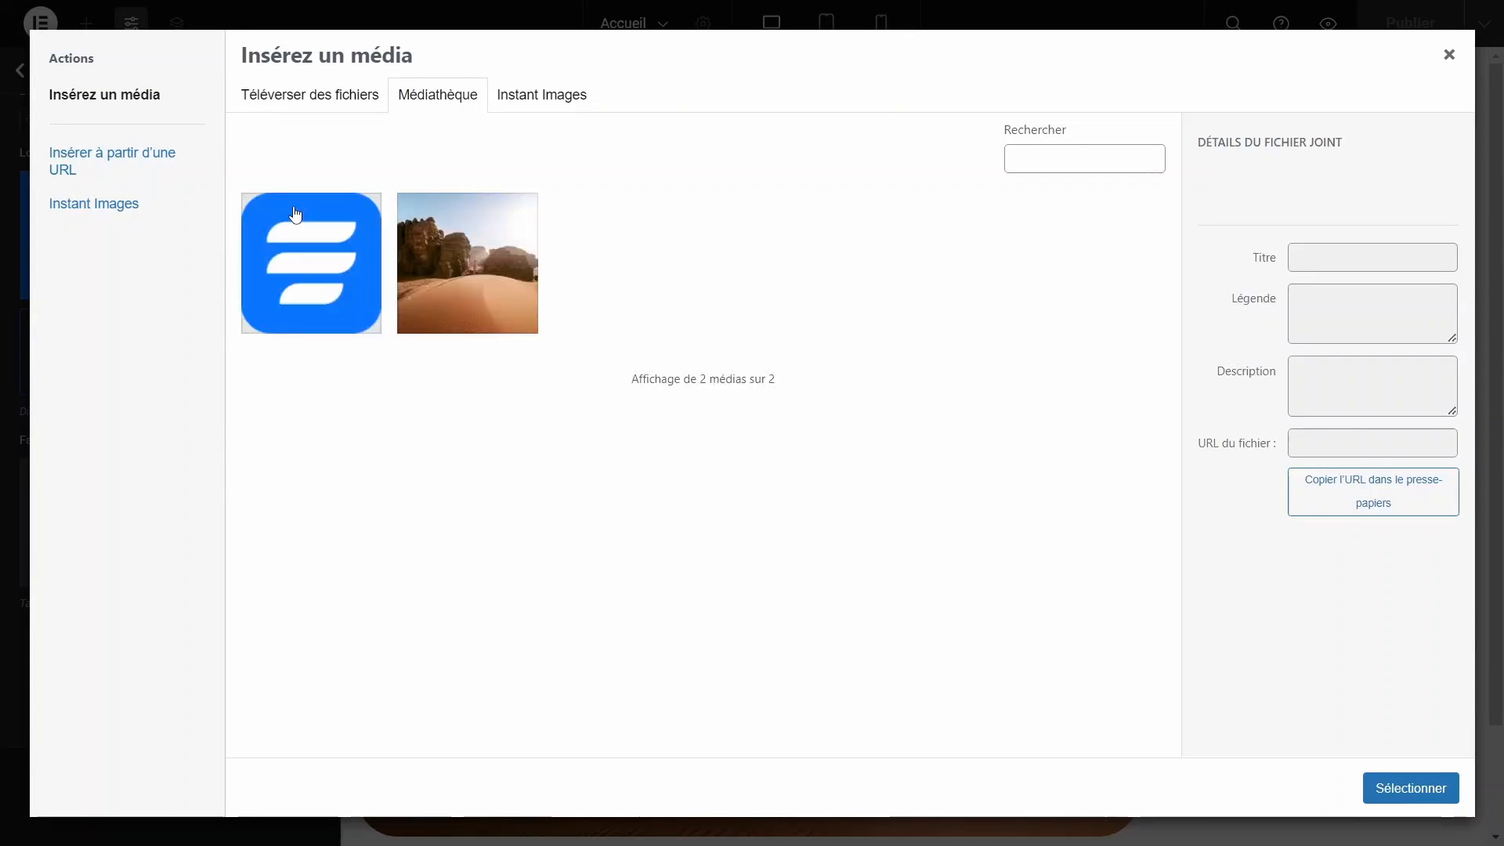
click(295, 214)
click(1404, 787)
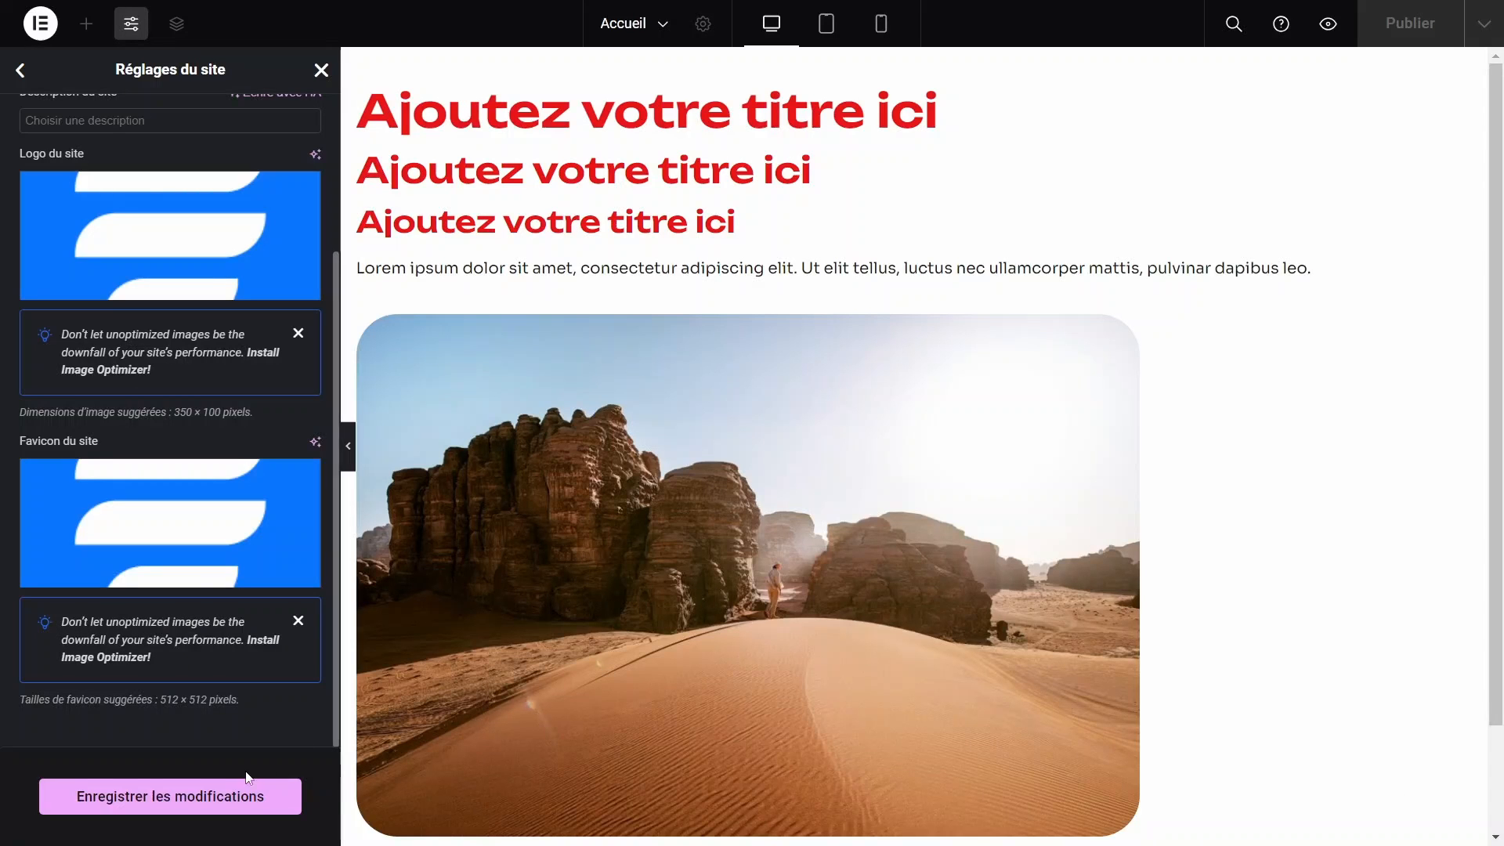
click(208, 796)
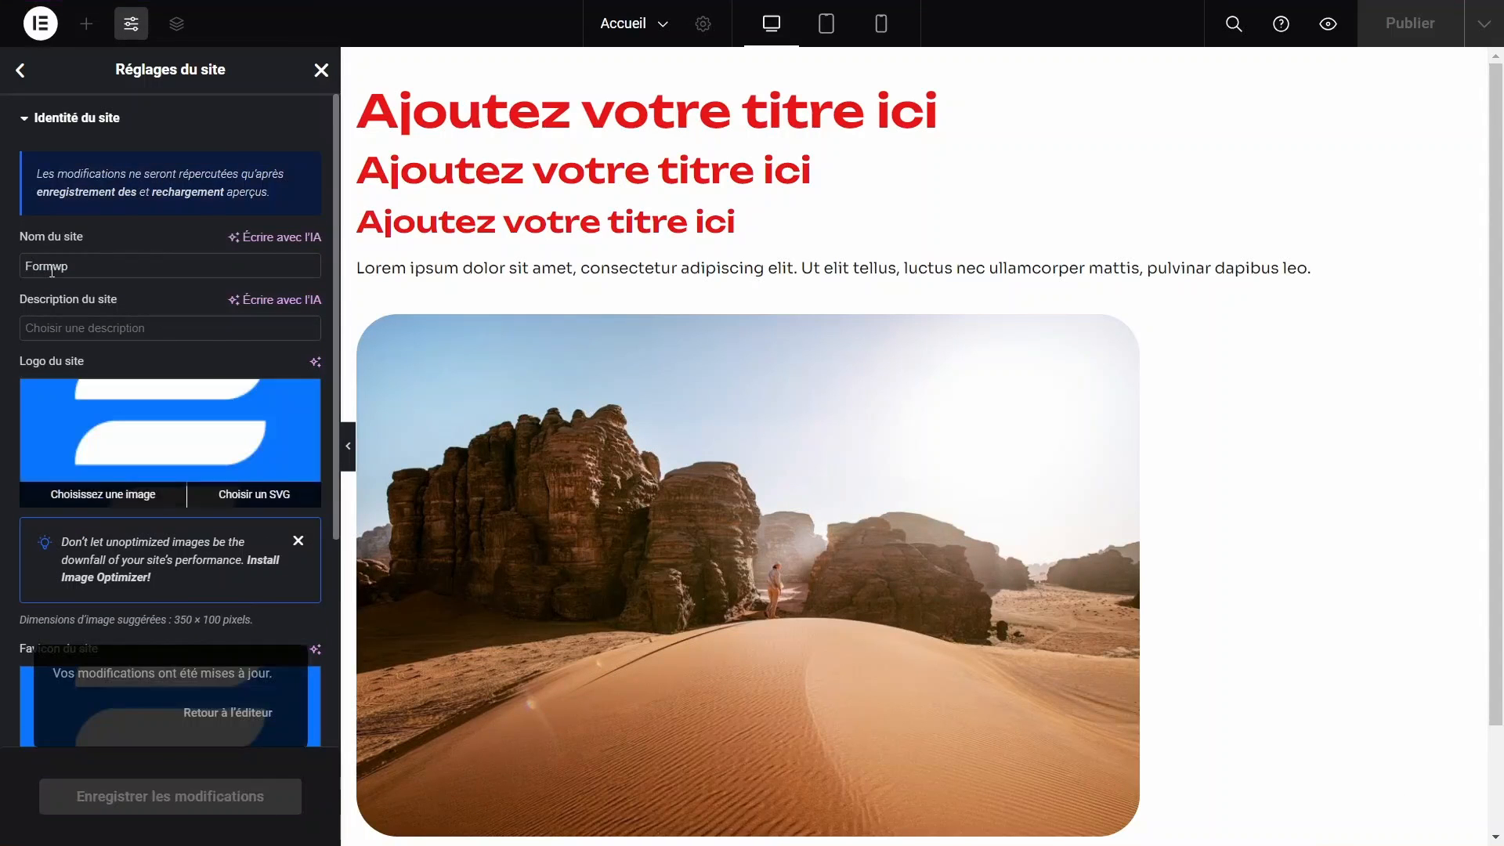
click(21, 85)
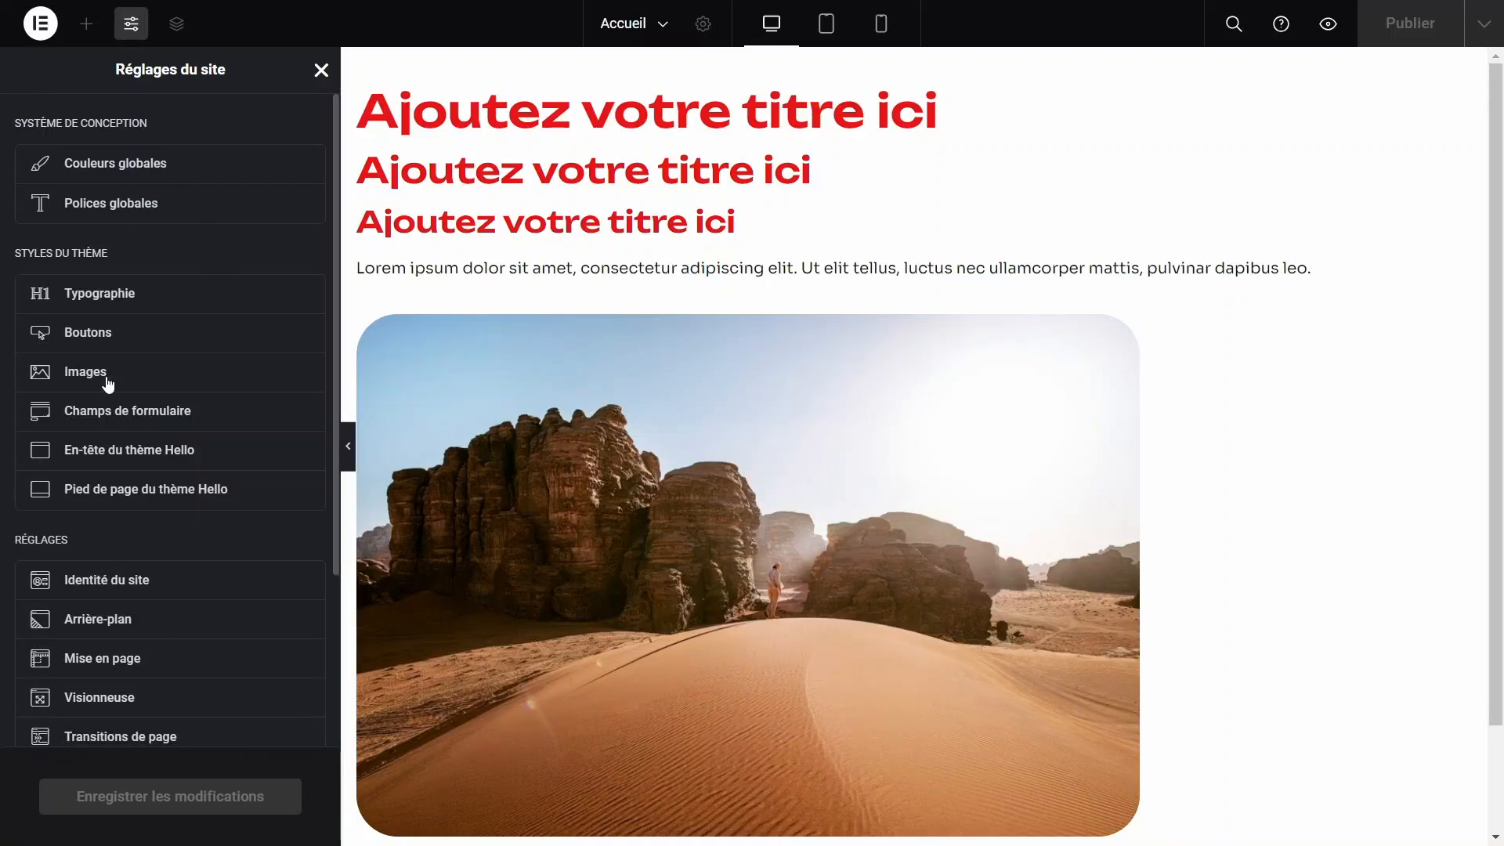
Give the site a classic background in very pale yellow, #FFFFEA.
scroll(141, 575, down, 2)
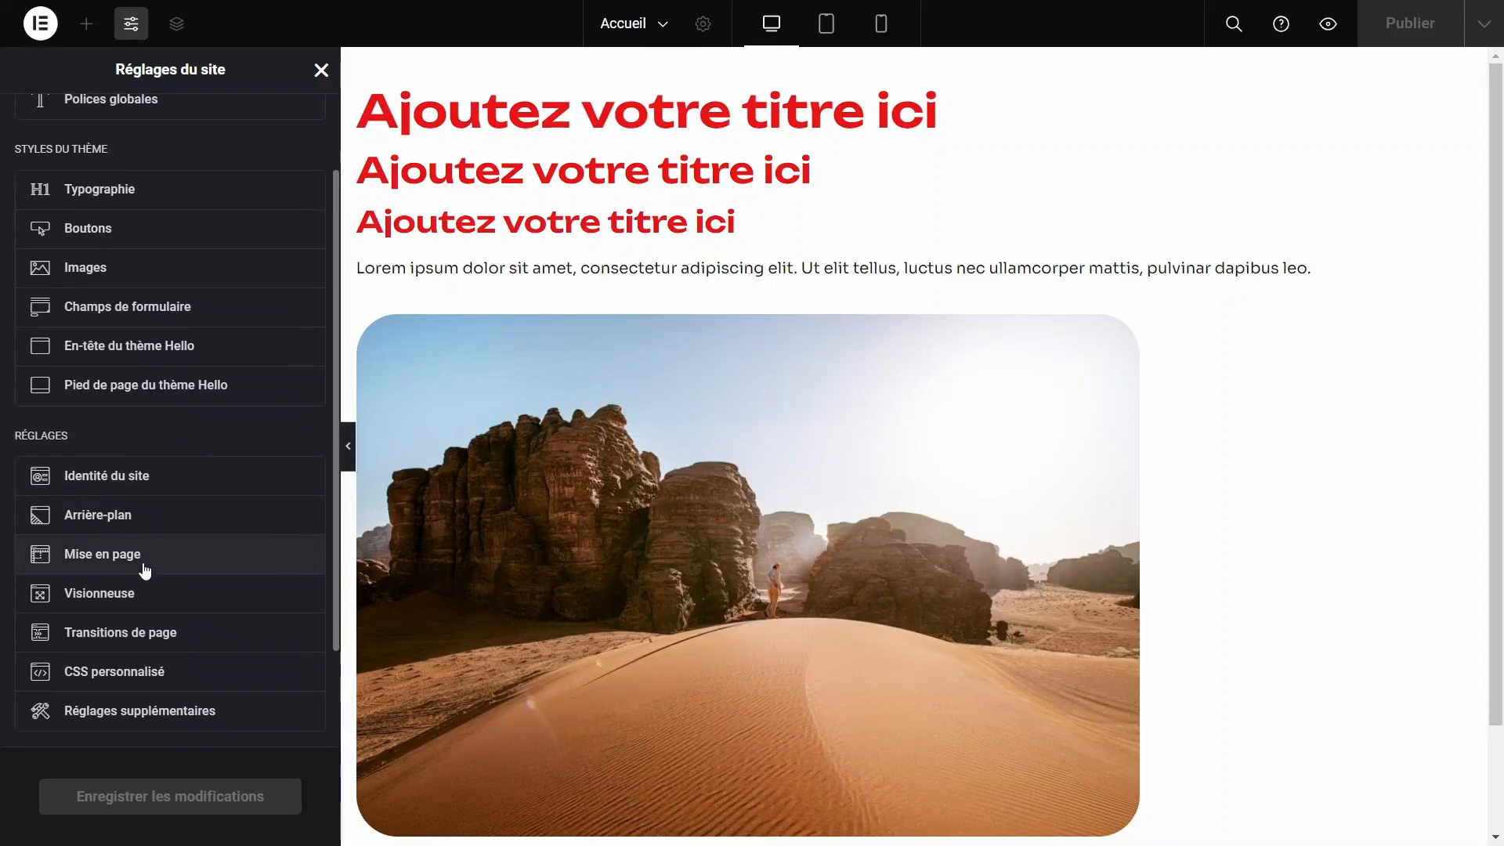
click(135, 514)
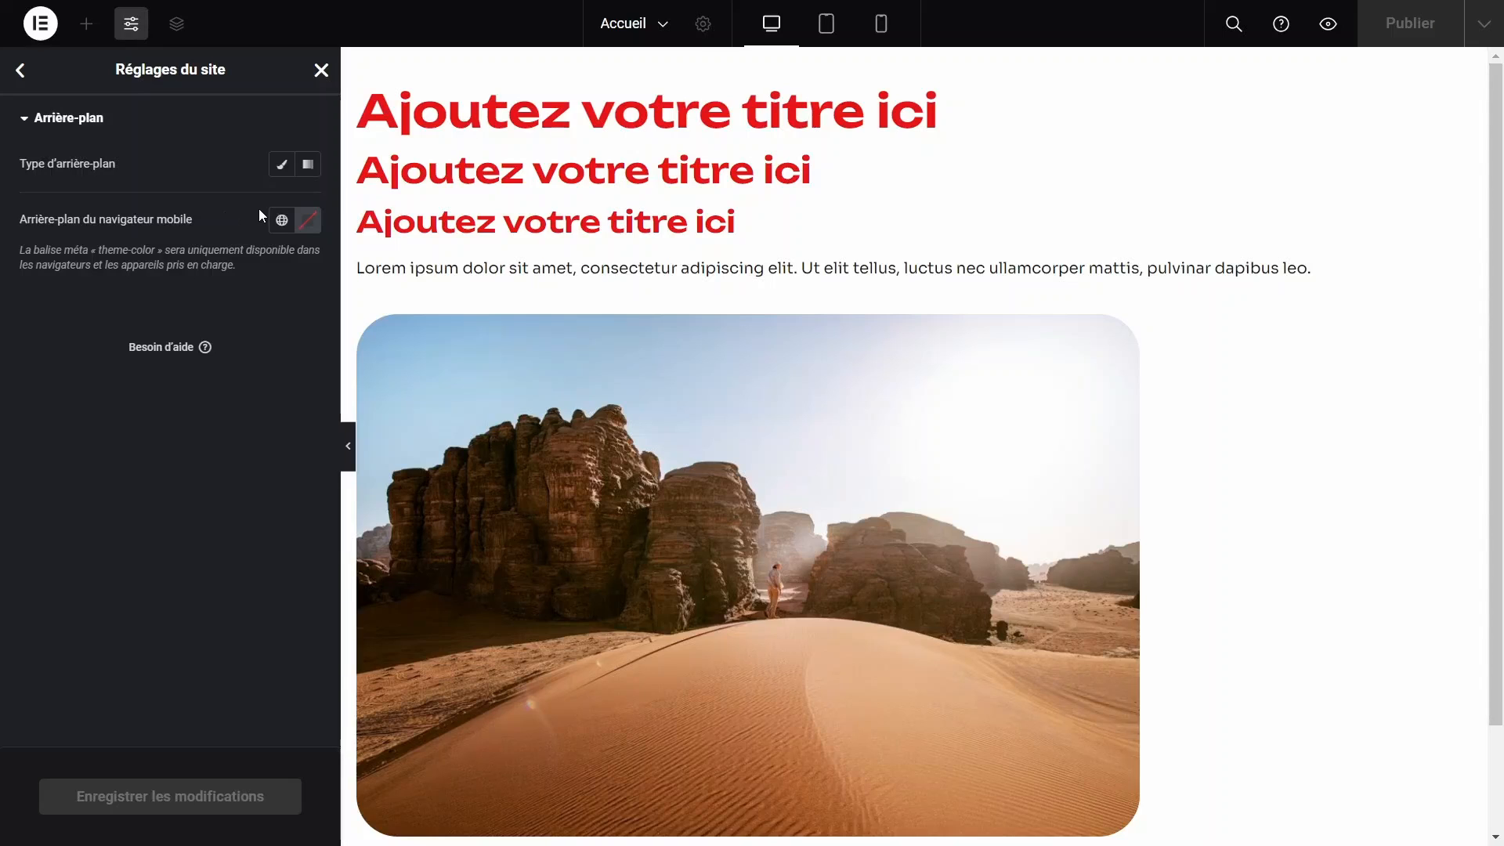
click(280, 166)
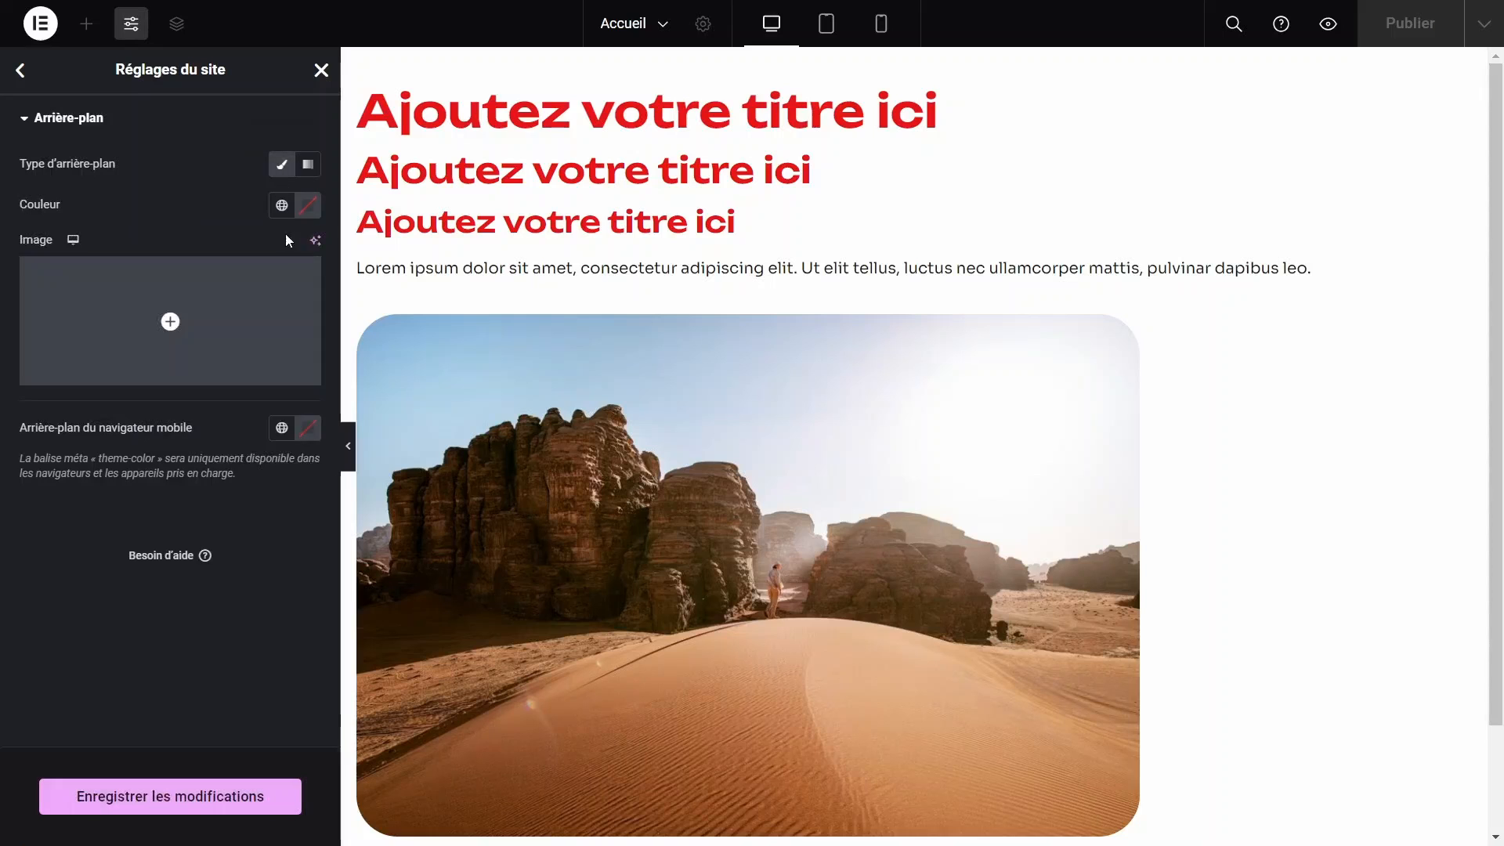
click(307, 210)
mouse_move(220, 288)
mouse_down()
mouse_move(195, 292)
mouse_move(208, 326)
mouse_move(355, 376)
mouse_up()
drag(413, 416, 442, 451)
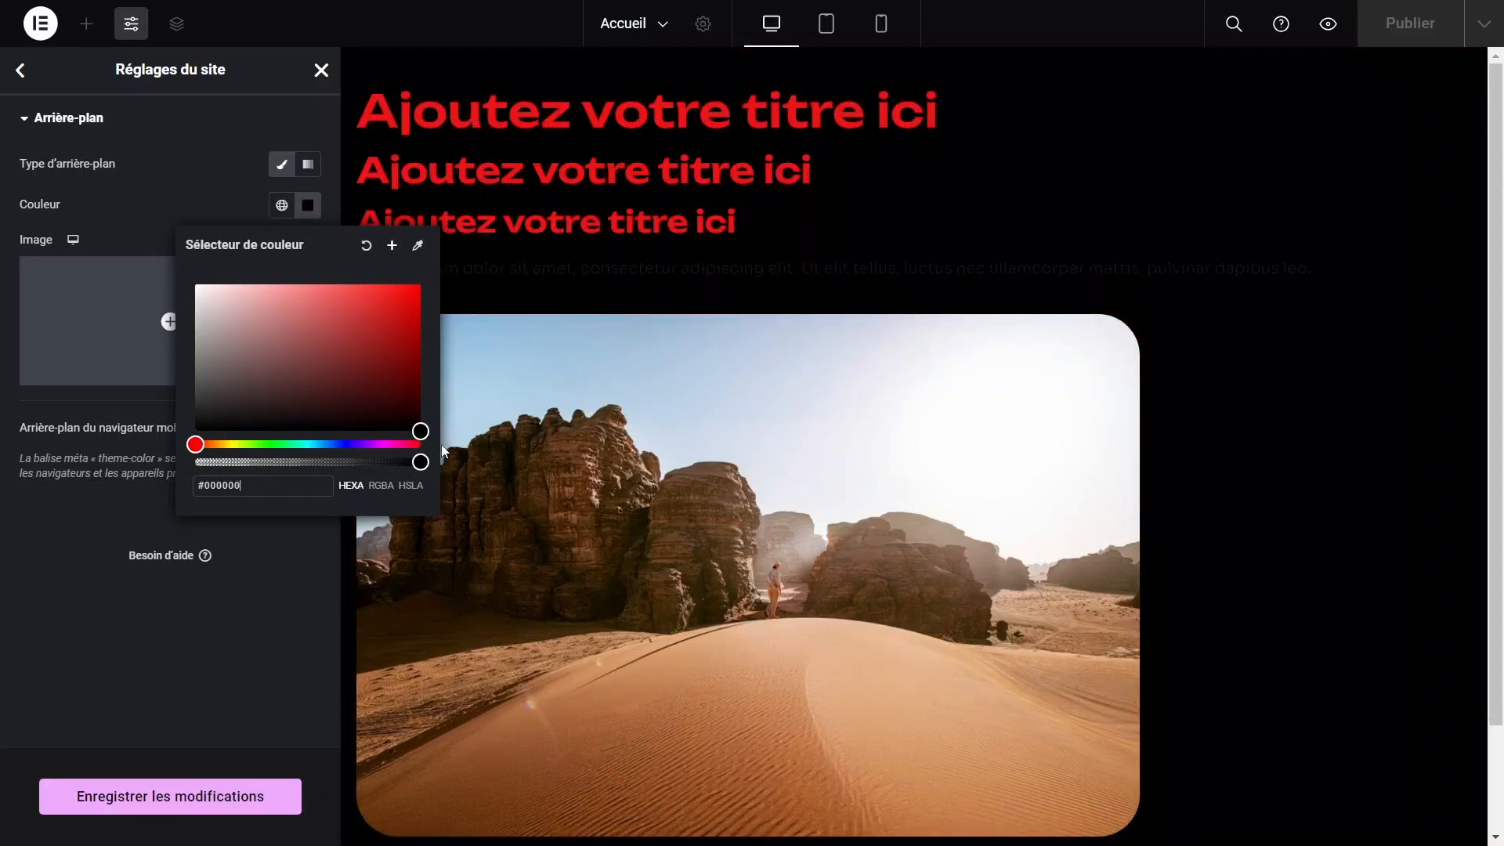
mouse_move(356, 427)
mouse_down()
mouse_move(194, 308)
mouse_move(225, 319)
mouse_move(194, 299)
mouse_move(233, 289)
mouse_up()
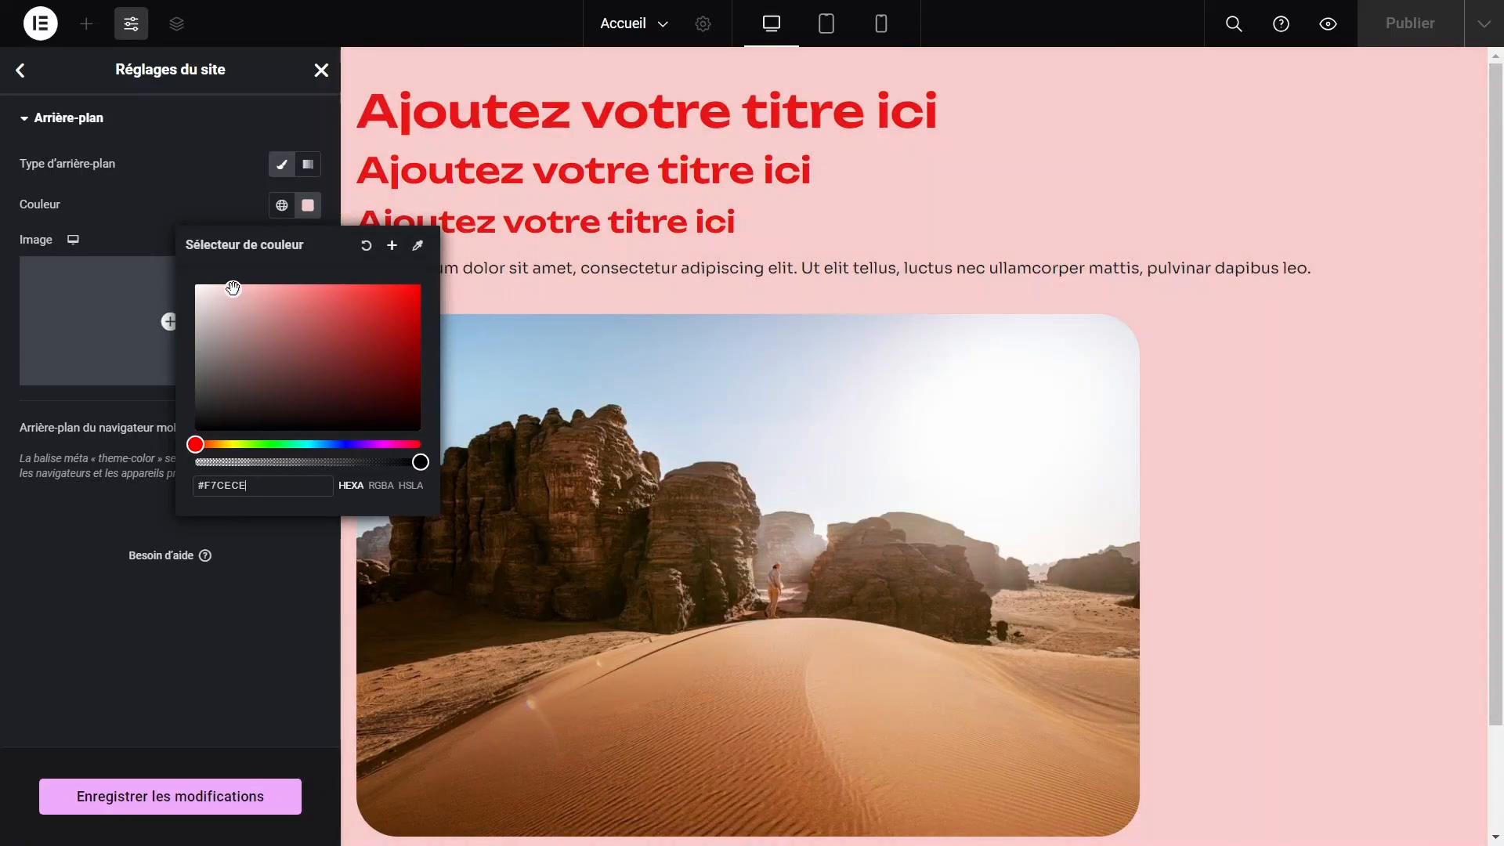
drag(238, 445, 233, 444)
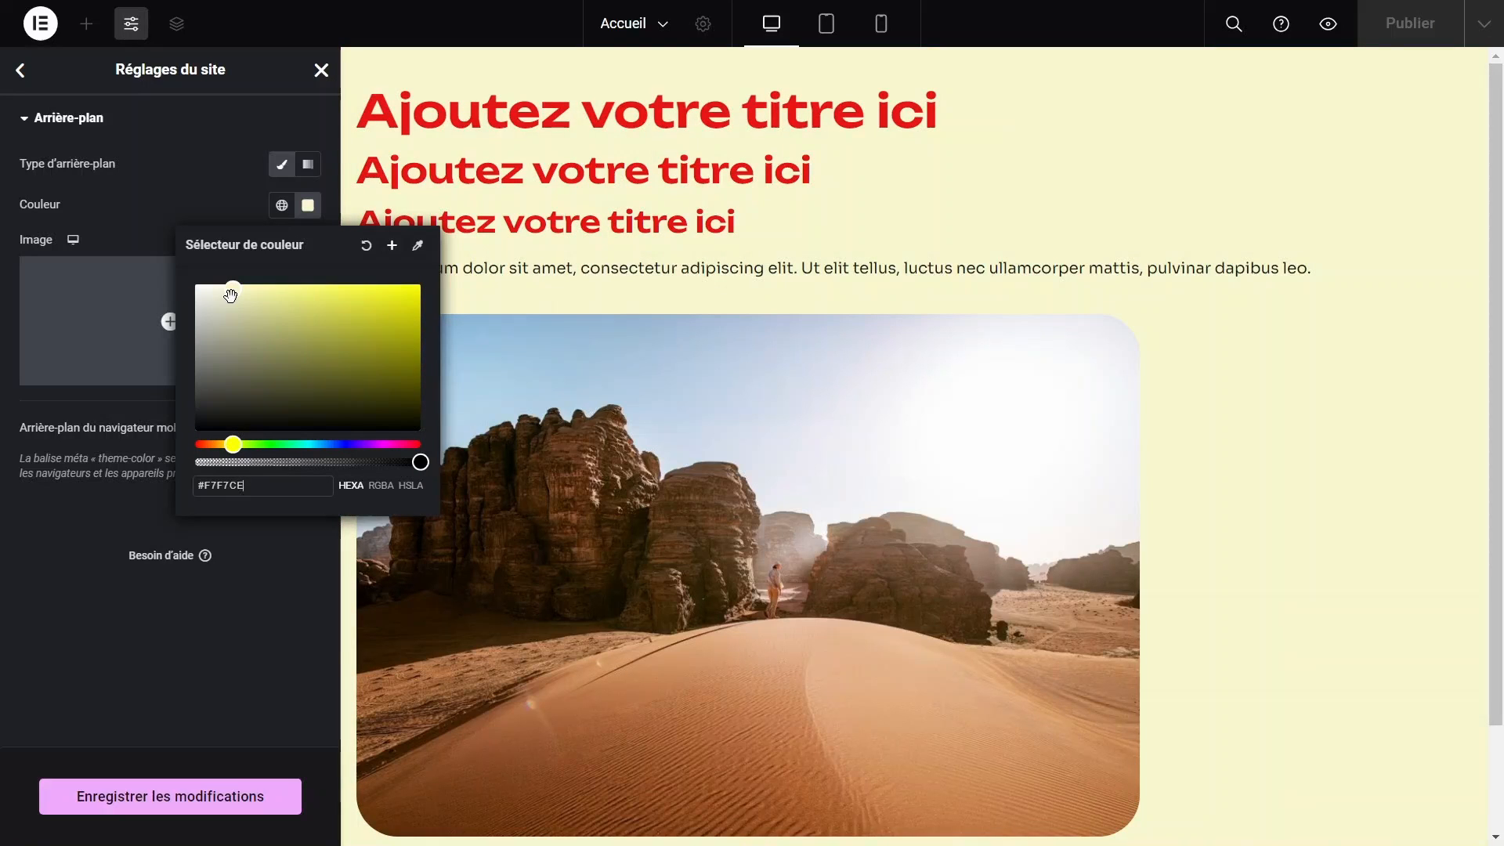
drag(228, 292, 210, 283)
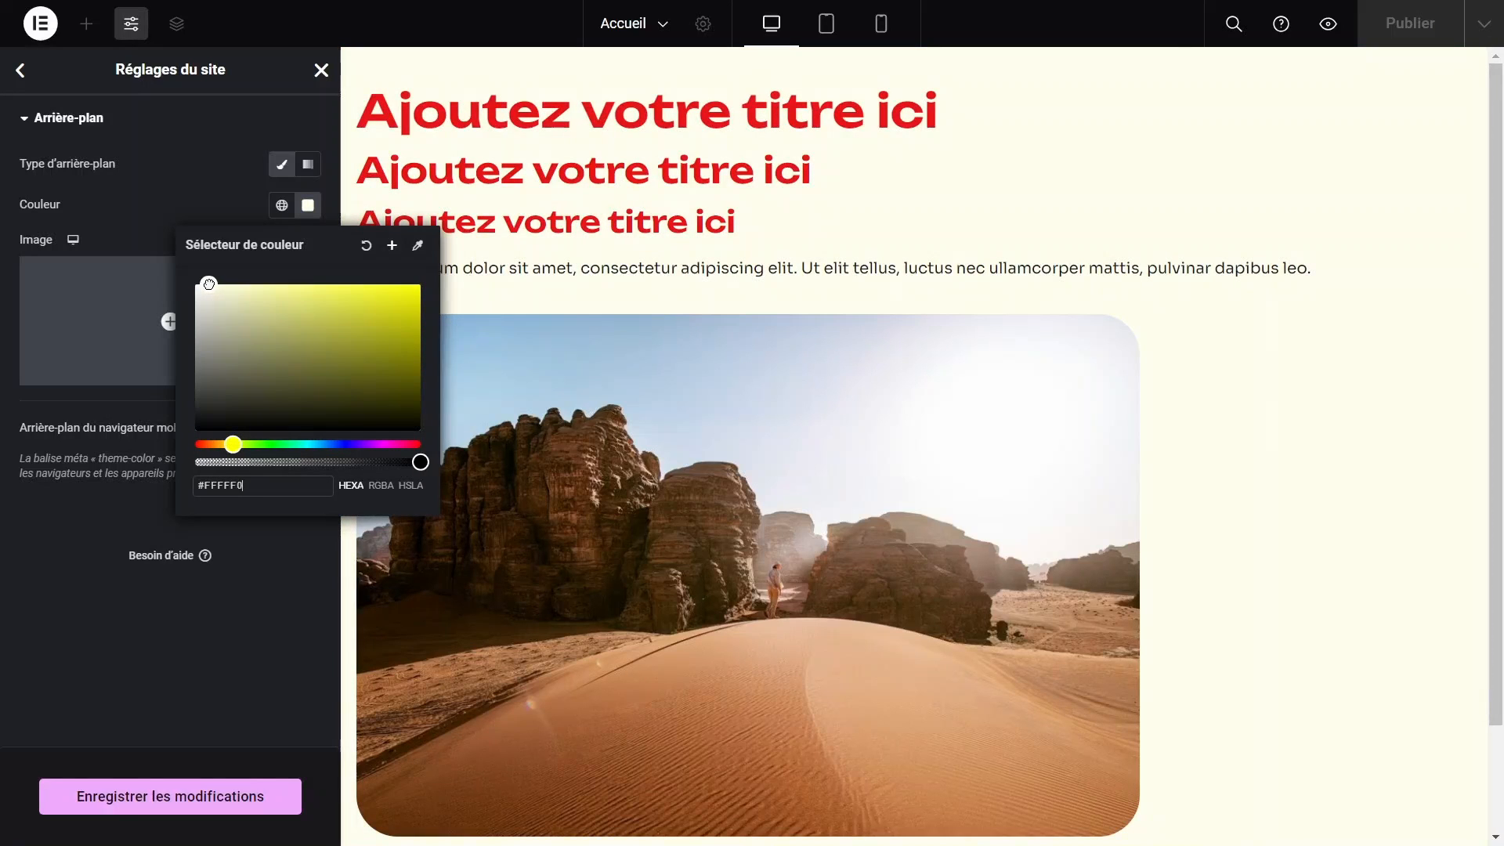
click(878, 479)
Check the new background along the page in desktop view and in the mobile preview.
scroll(878, 479, down, 2)
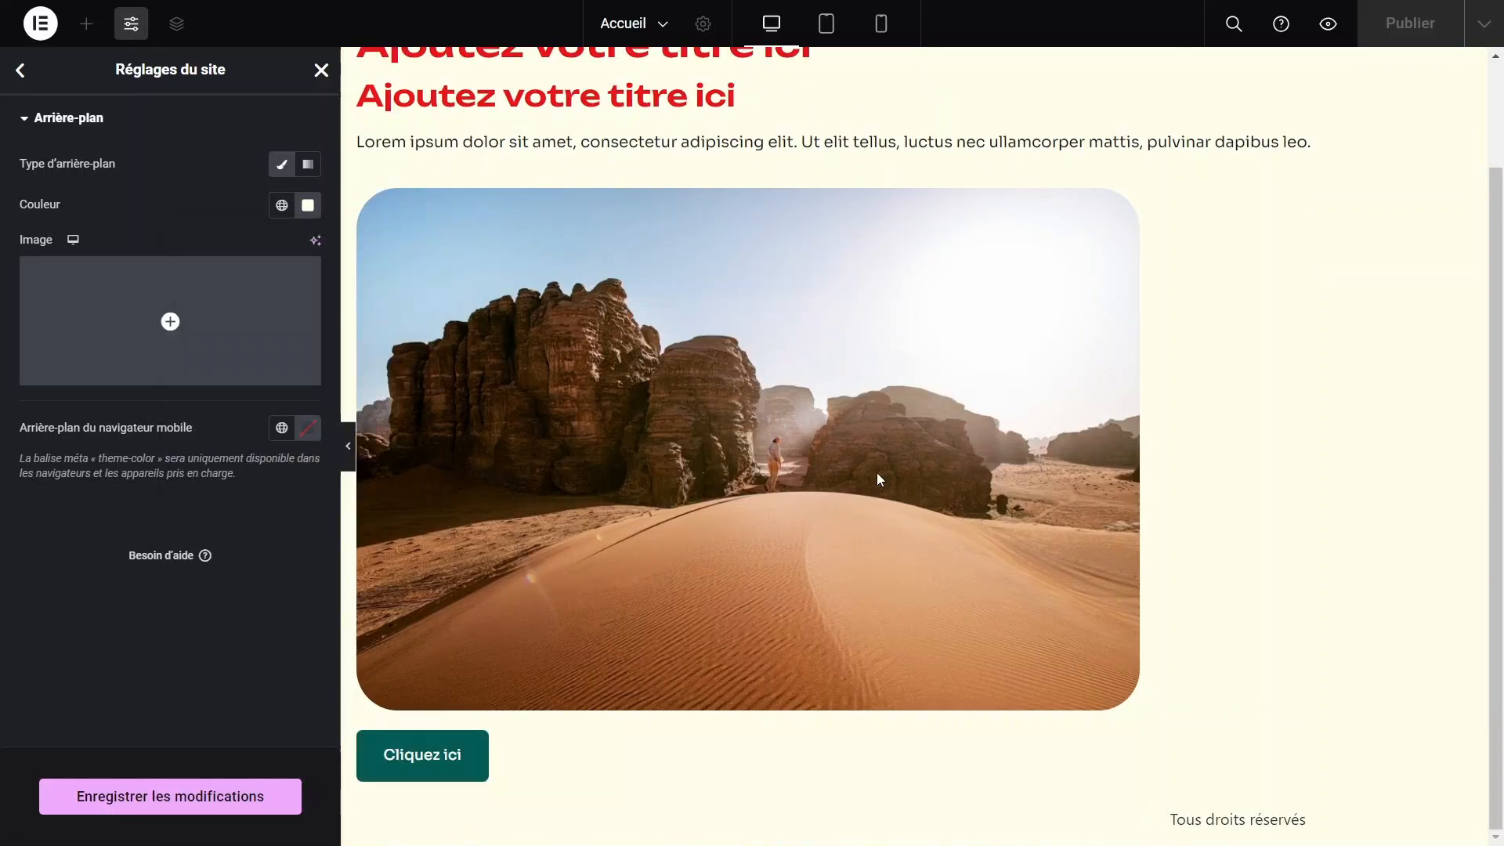
scroll(878, 479, up, 2)
scroll(878, 479, down, 2)
scroll(877, 473, up, 2)
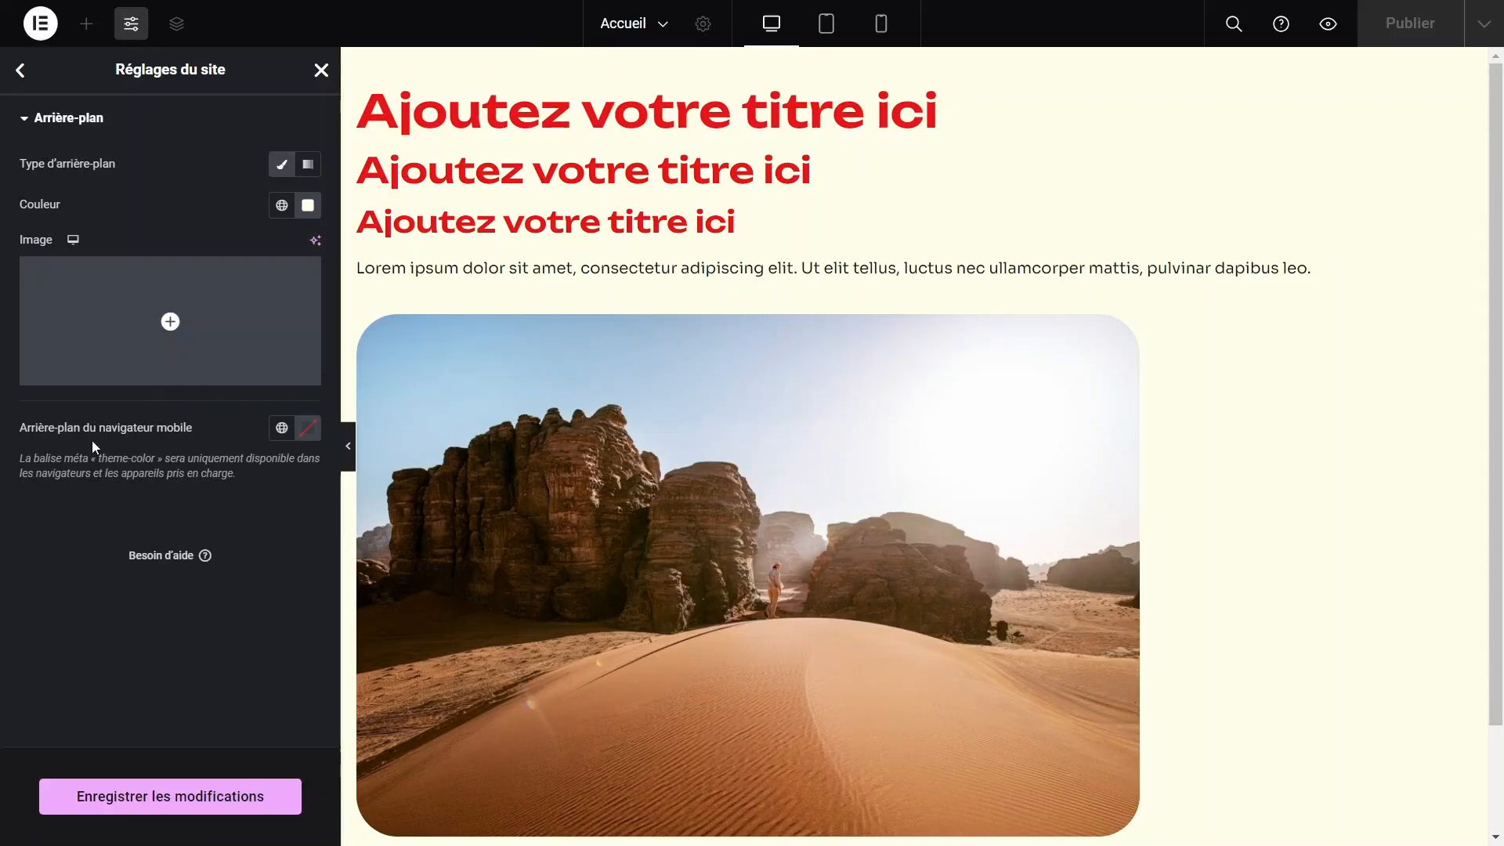
click(308, 206)
click(881, 23)
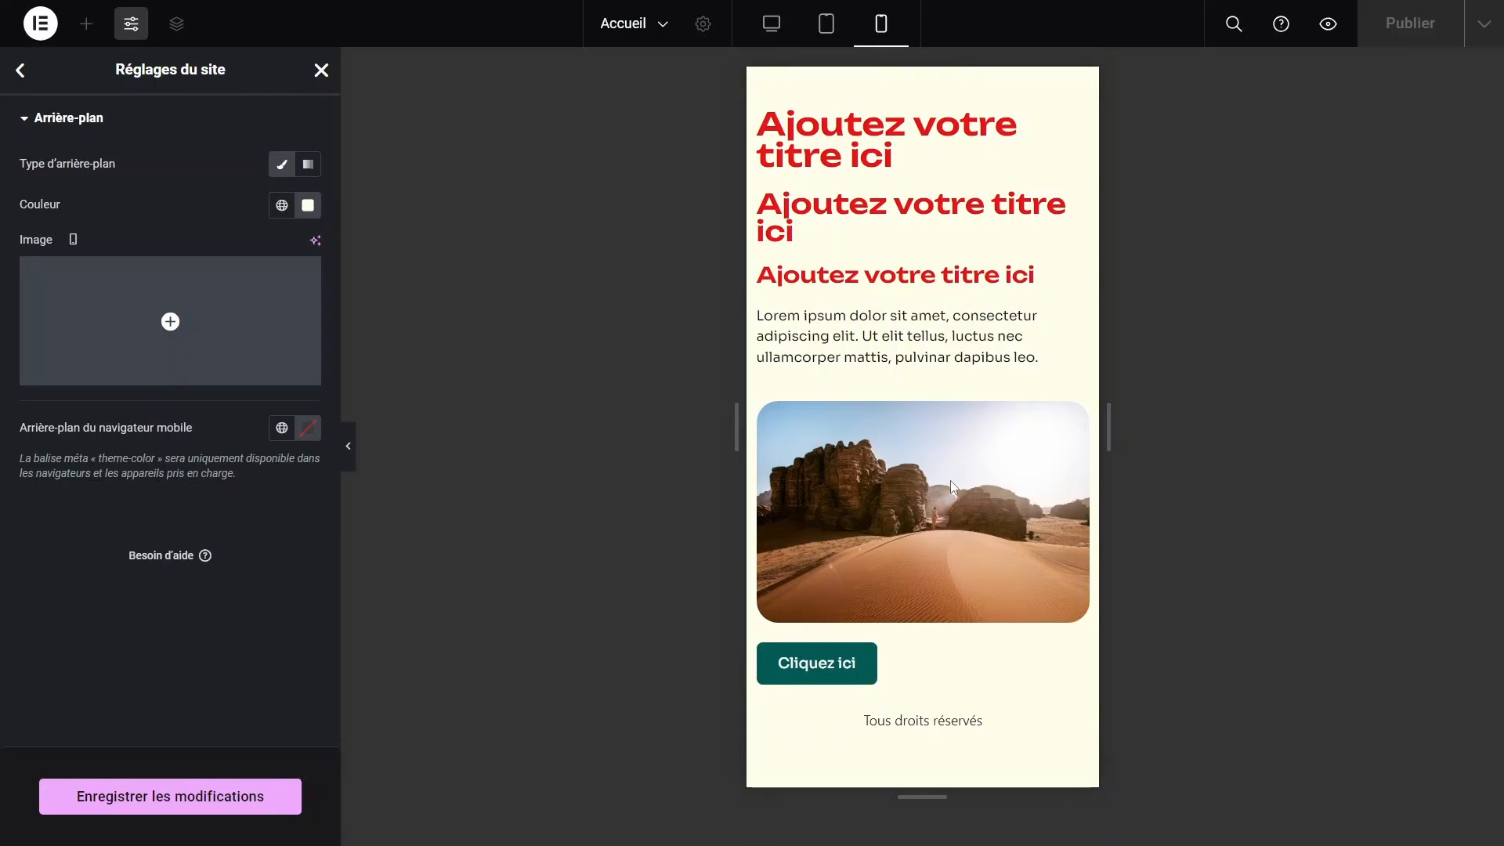
Copy the background color #FFFFEA to the mobile browser background, save the changes and return to the site settings list.
click(308, 205)
key(ctrl+c)
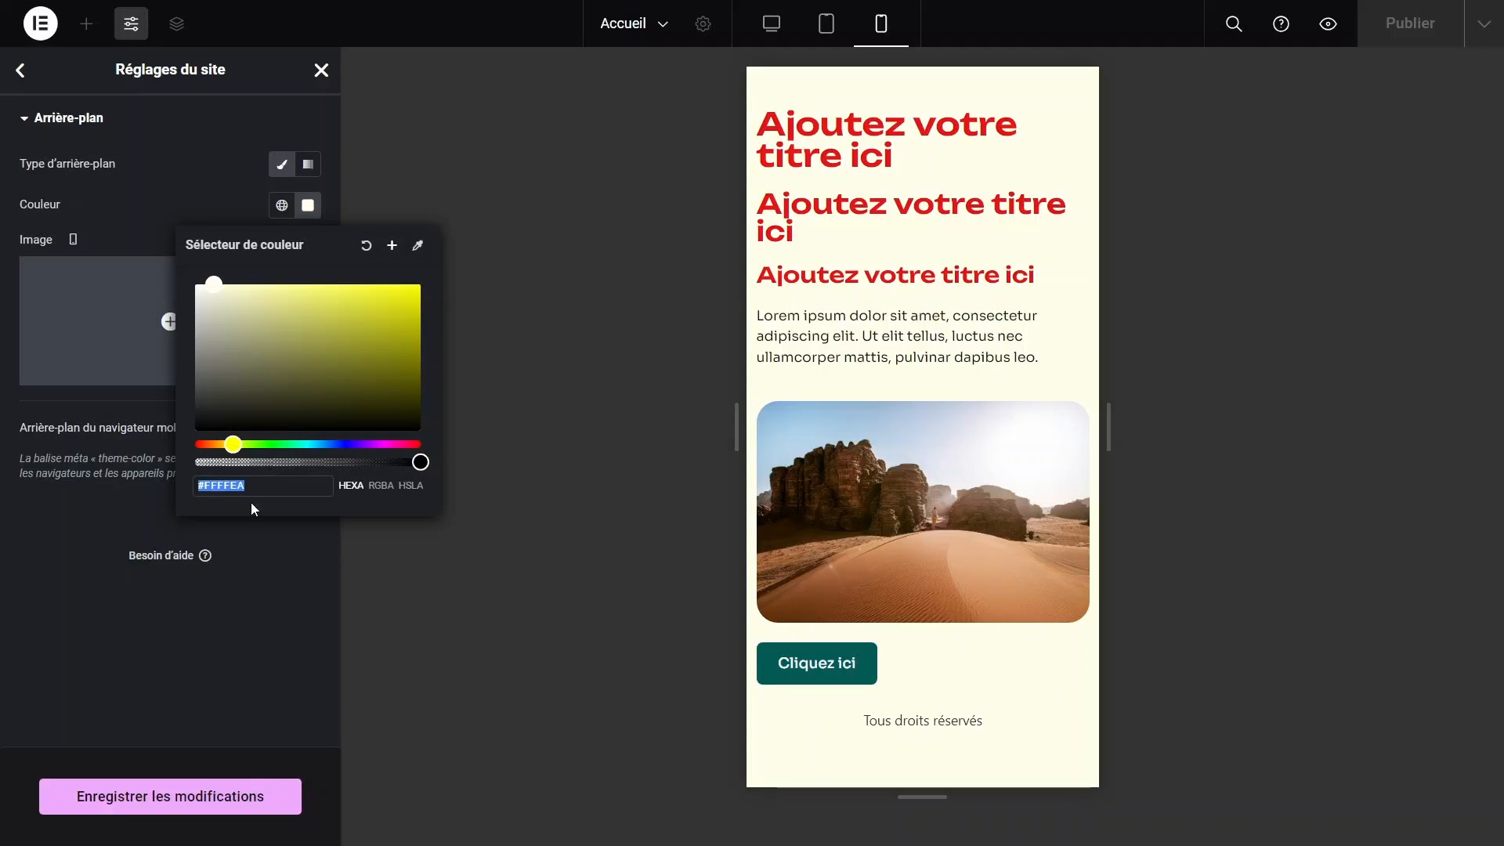
click(195, 581)
click(307, 429)
key(ctrl+v)
click(169, 669)
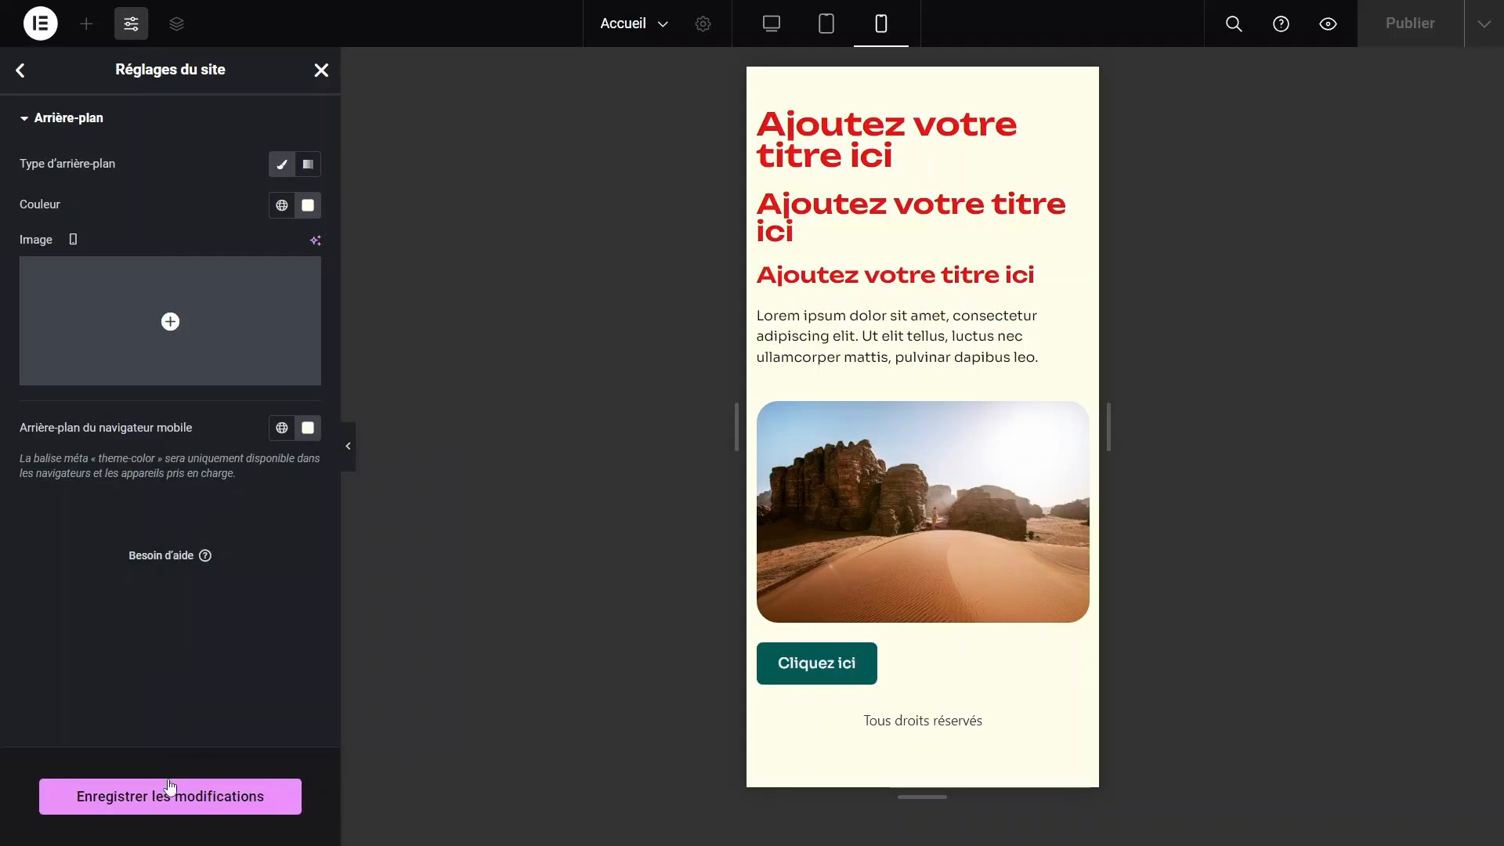
click(151, 796)
click(21, 70)
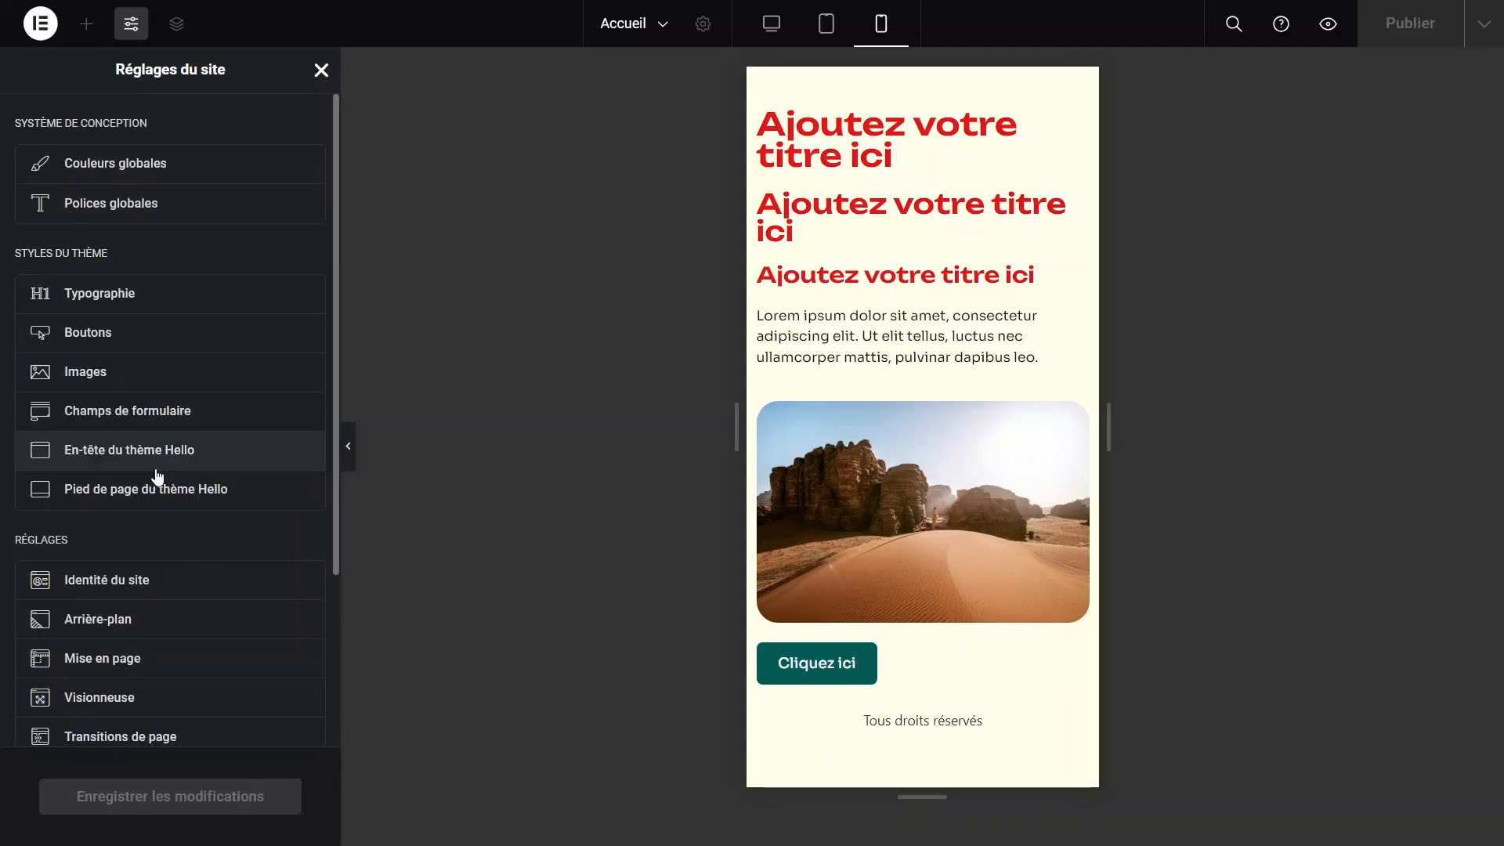
In the site's layout settings, set the desktop content width to 1280 px.
scroll(155, 478, down, 3)
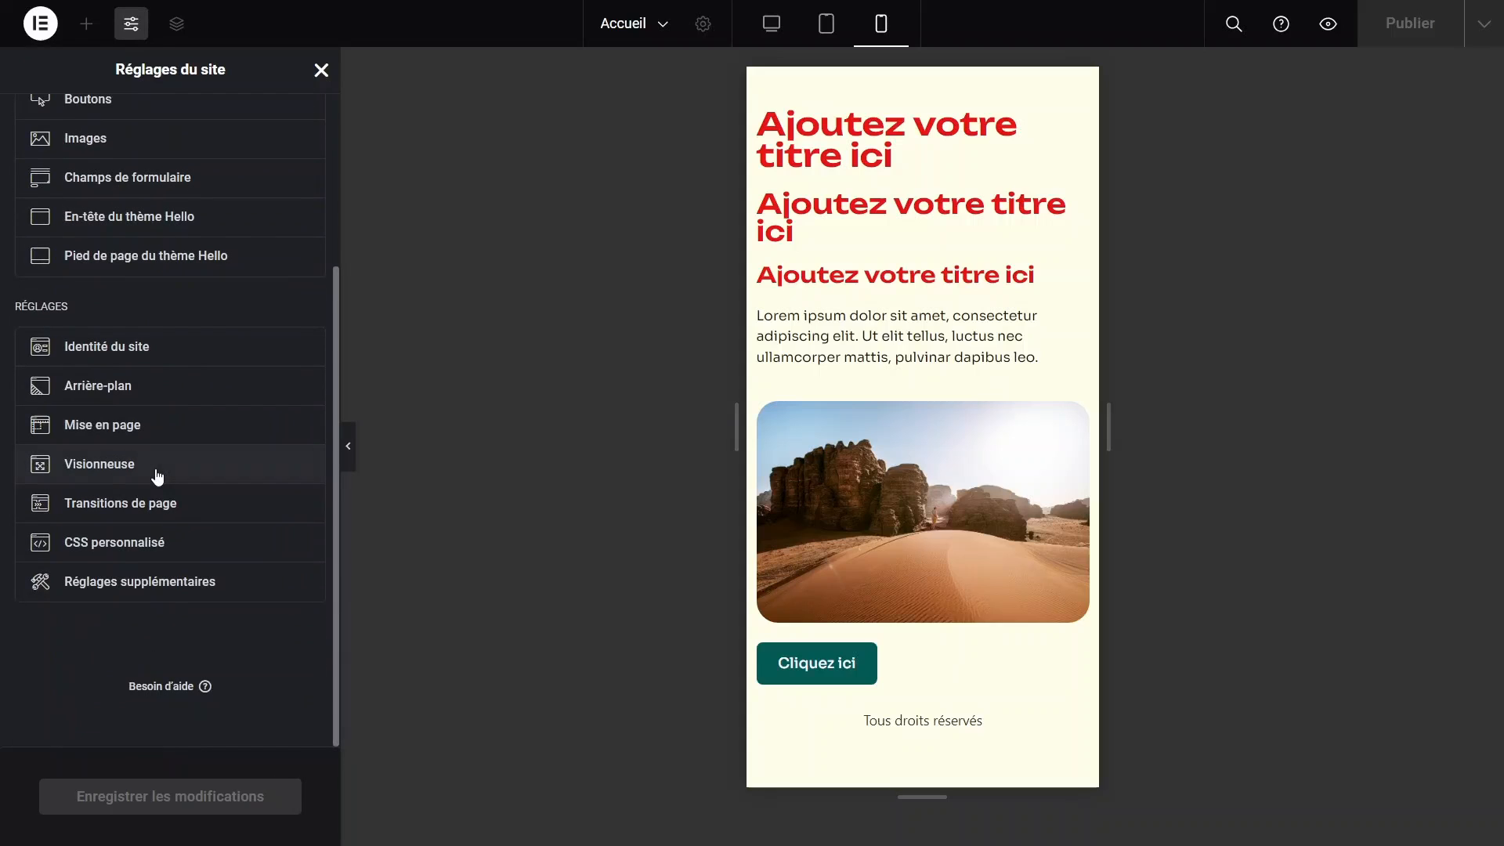
click(148, 427)
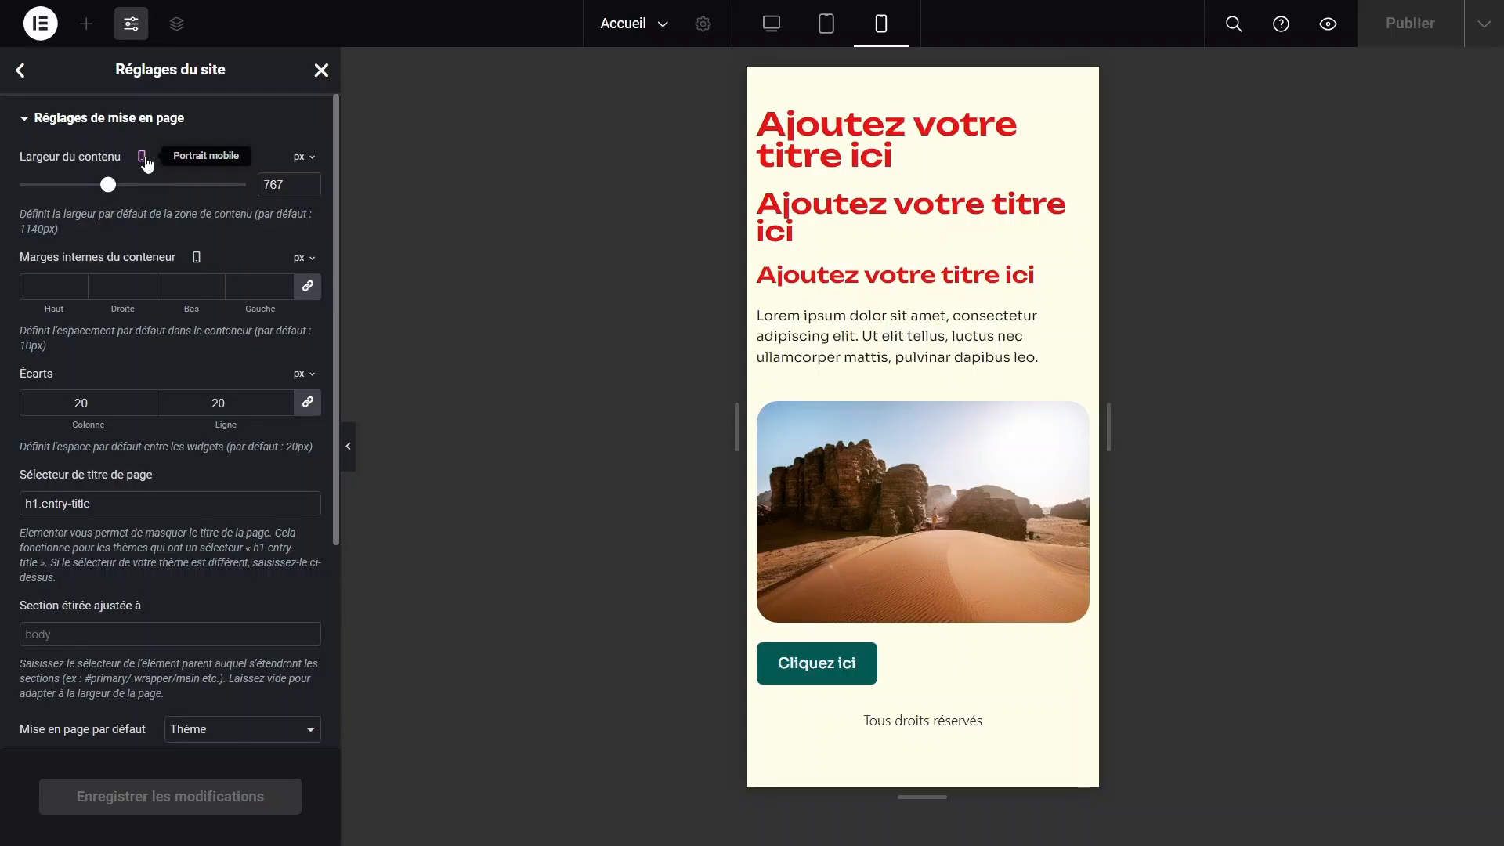
click(141, 195)
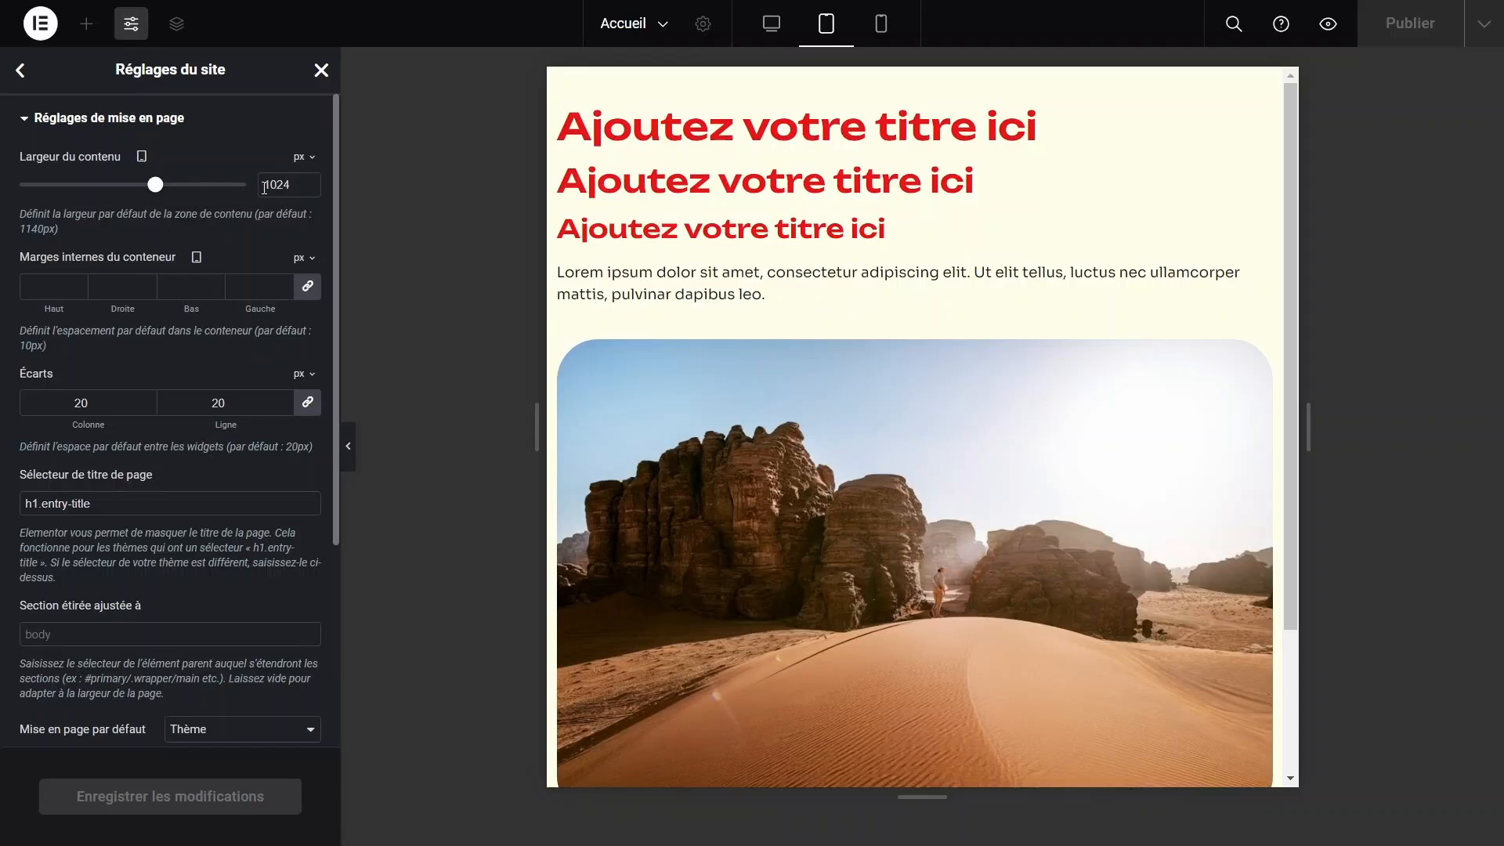
click(141, 156)
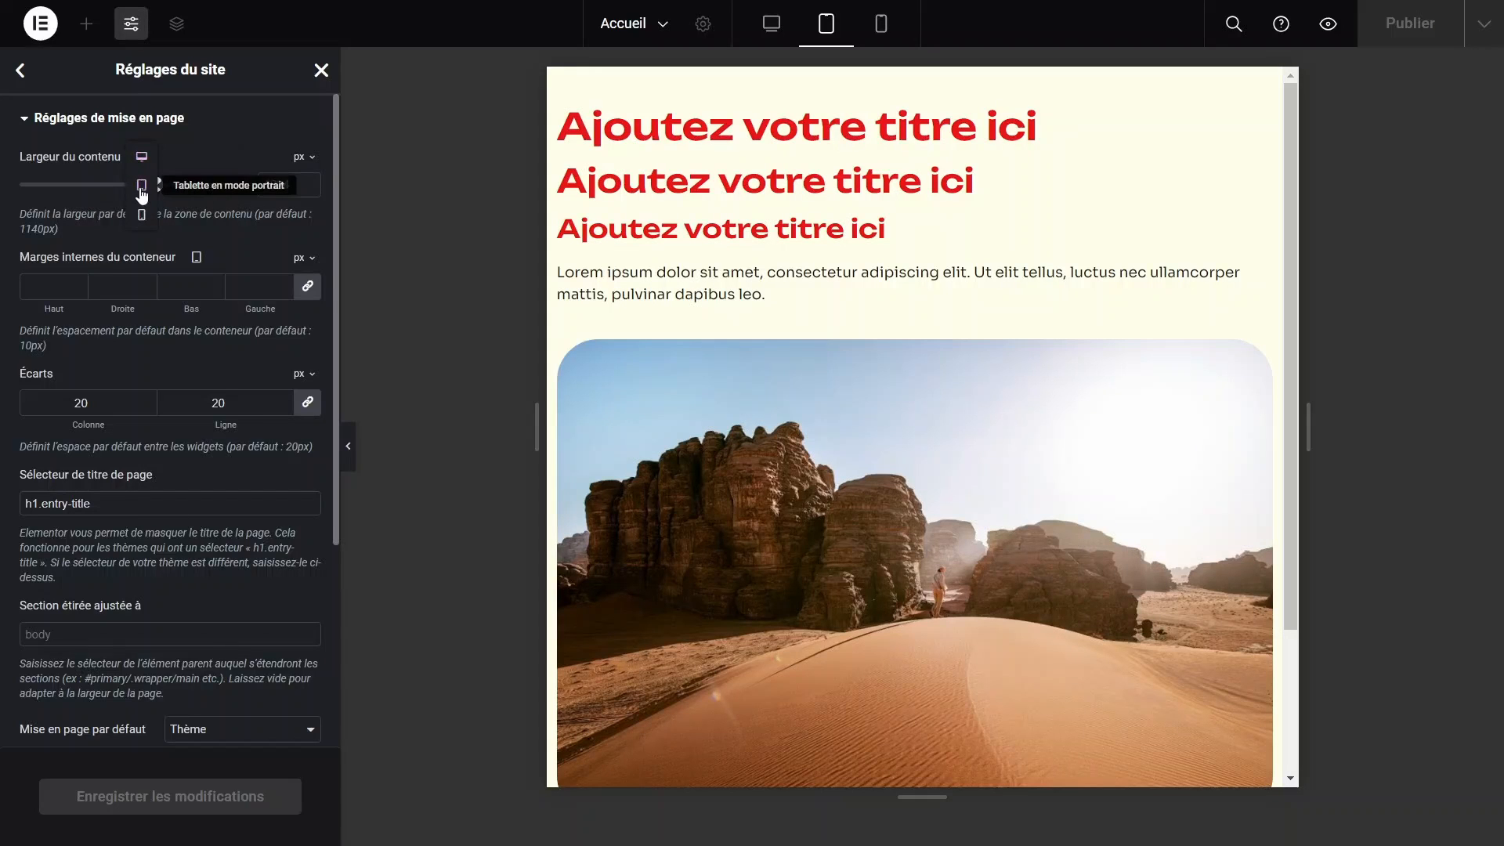
click(141, 156)
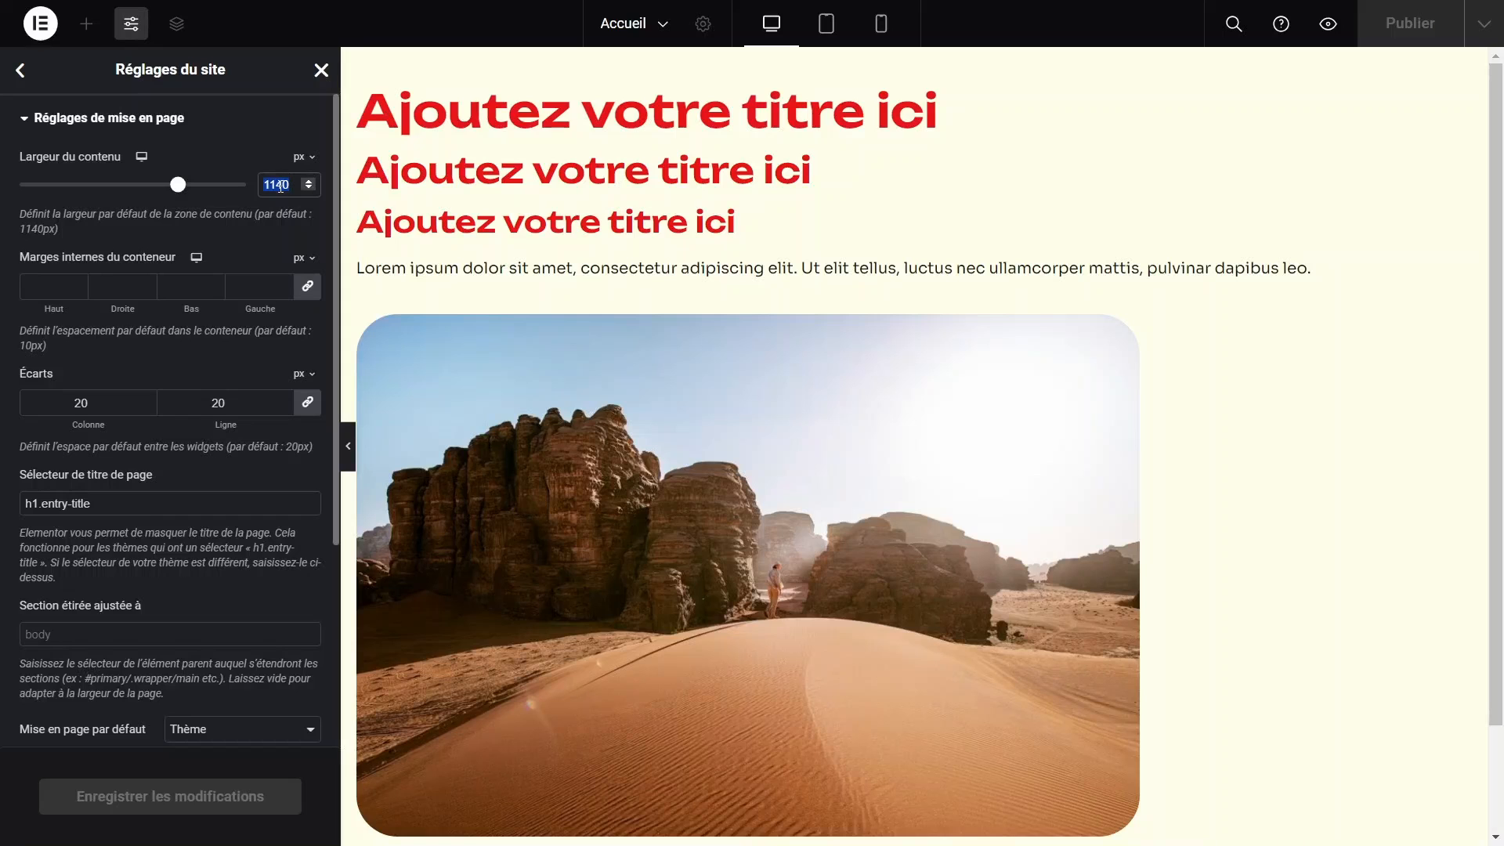
text(128)
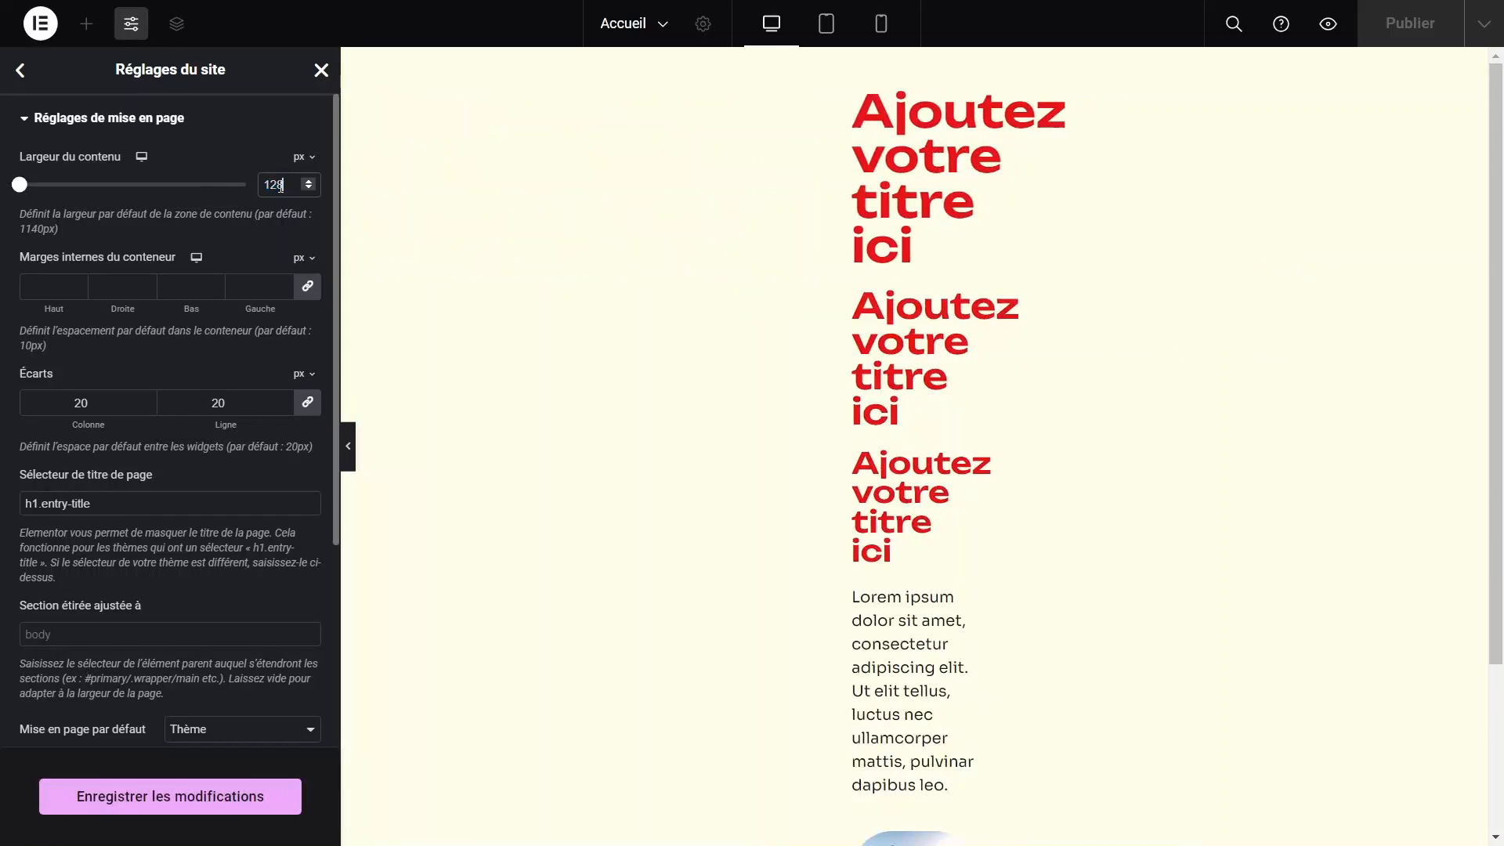
text(0)
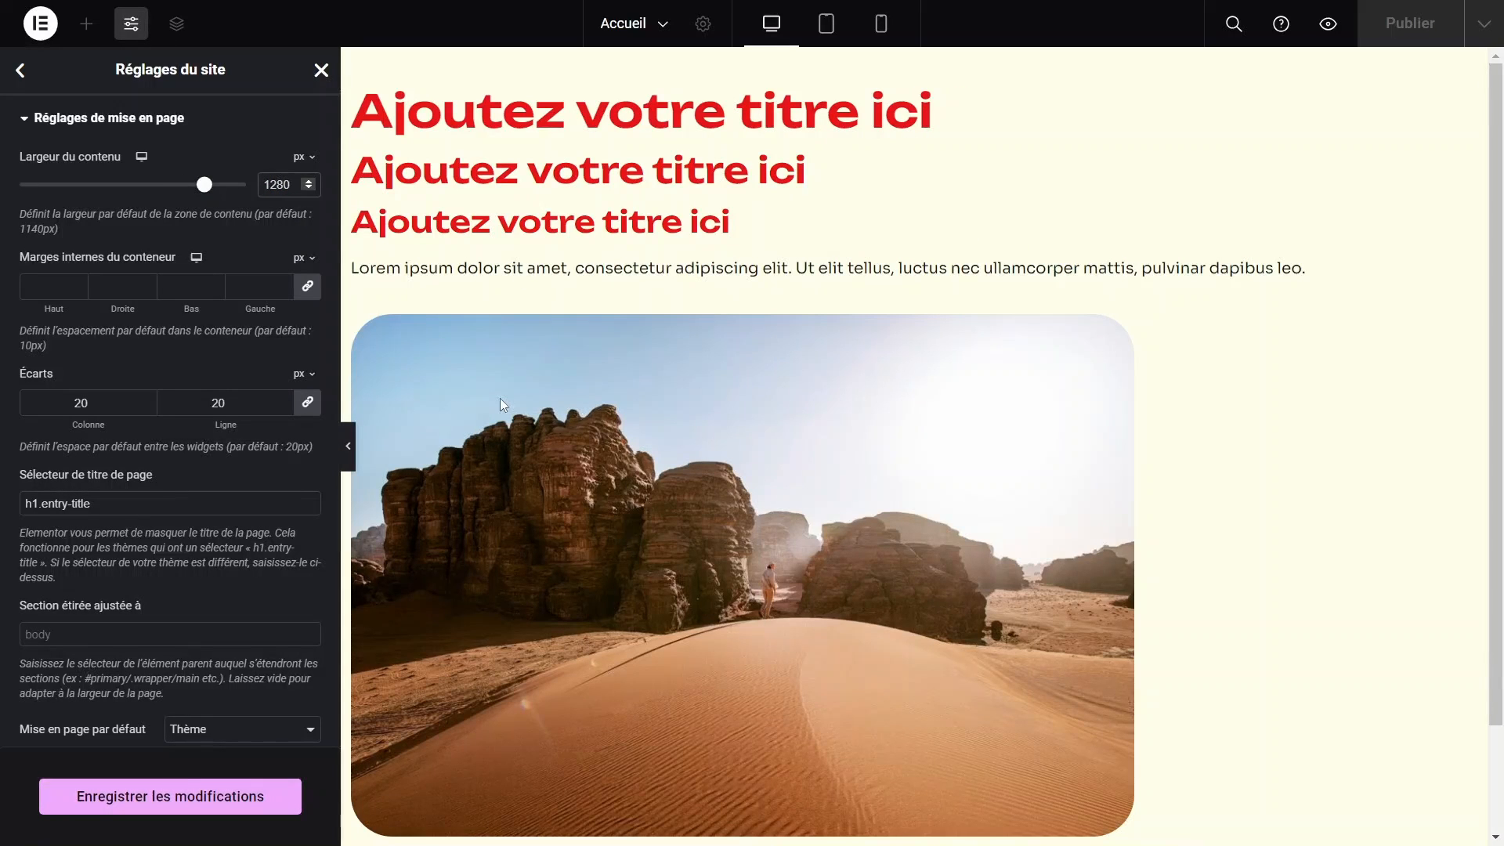
Preview the page without the settings panel to check the content width, then restore the panel.
click(346, 444)
scroll(348, 444, down, 2)
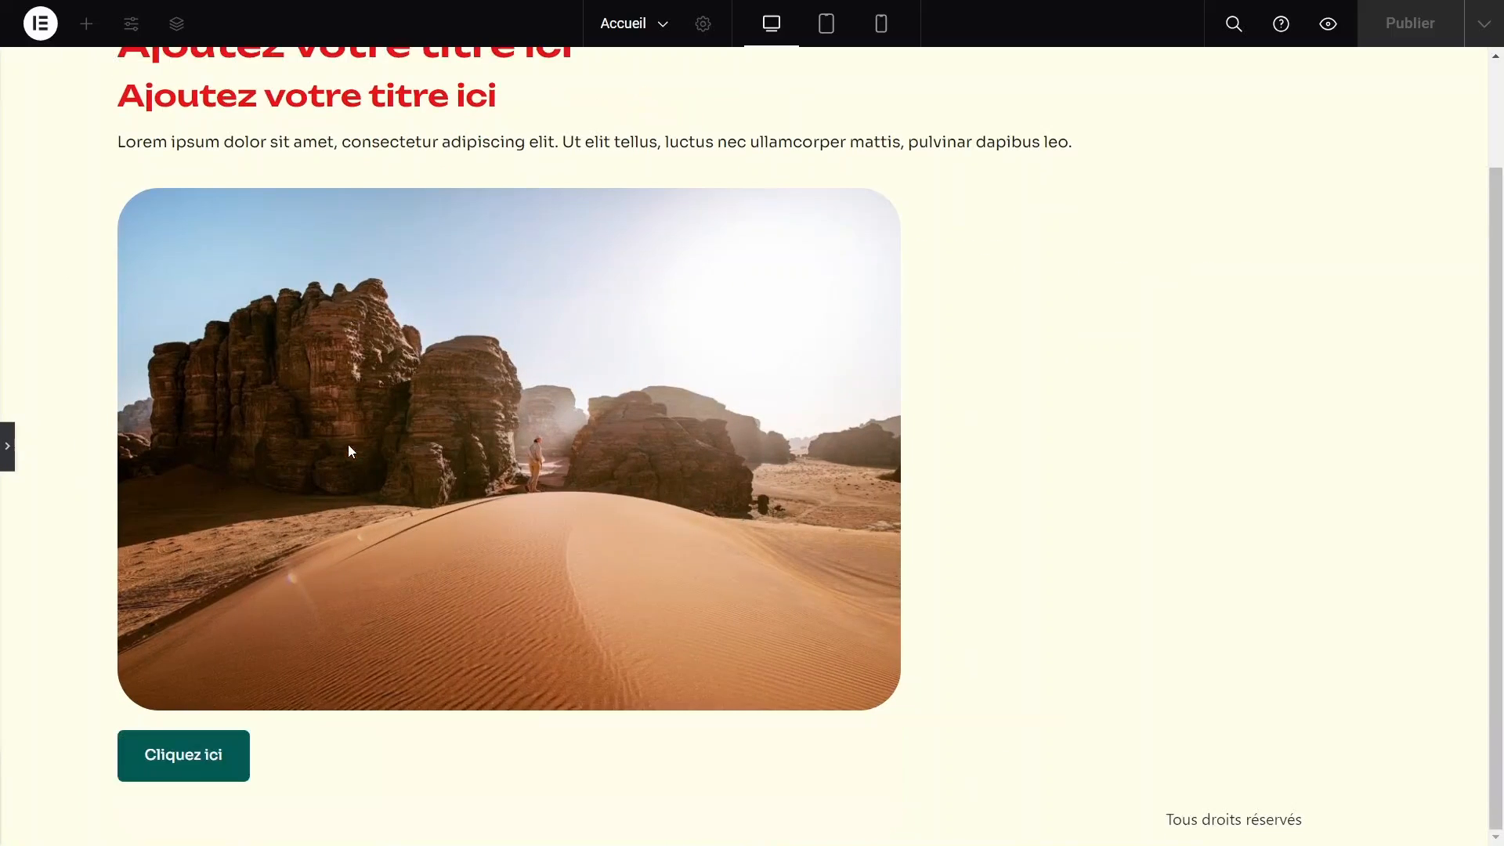
scroll(348, 445, up, 2)
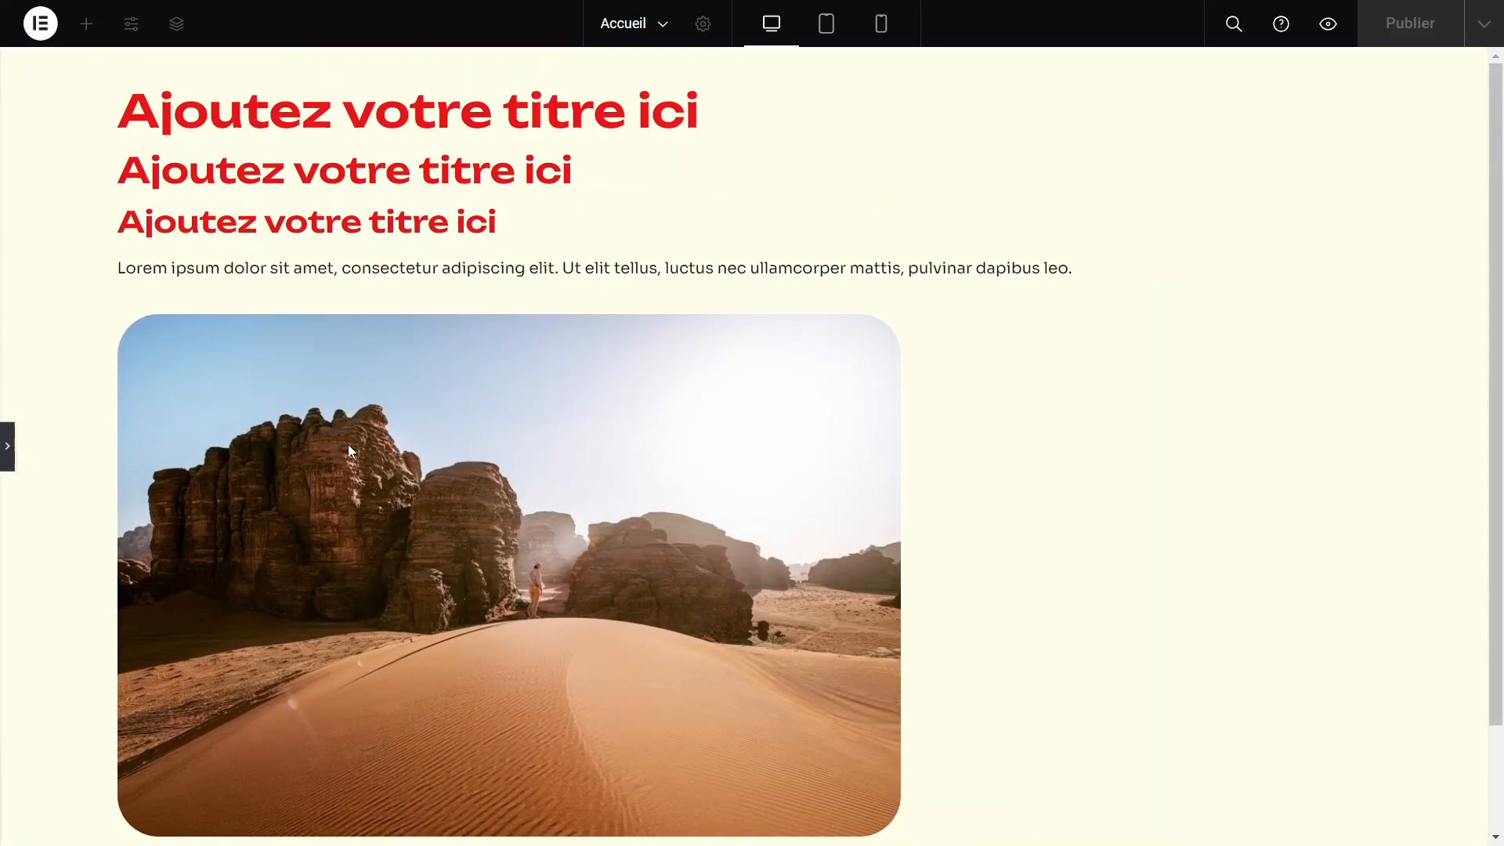
click(5, 445)
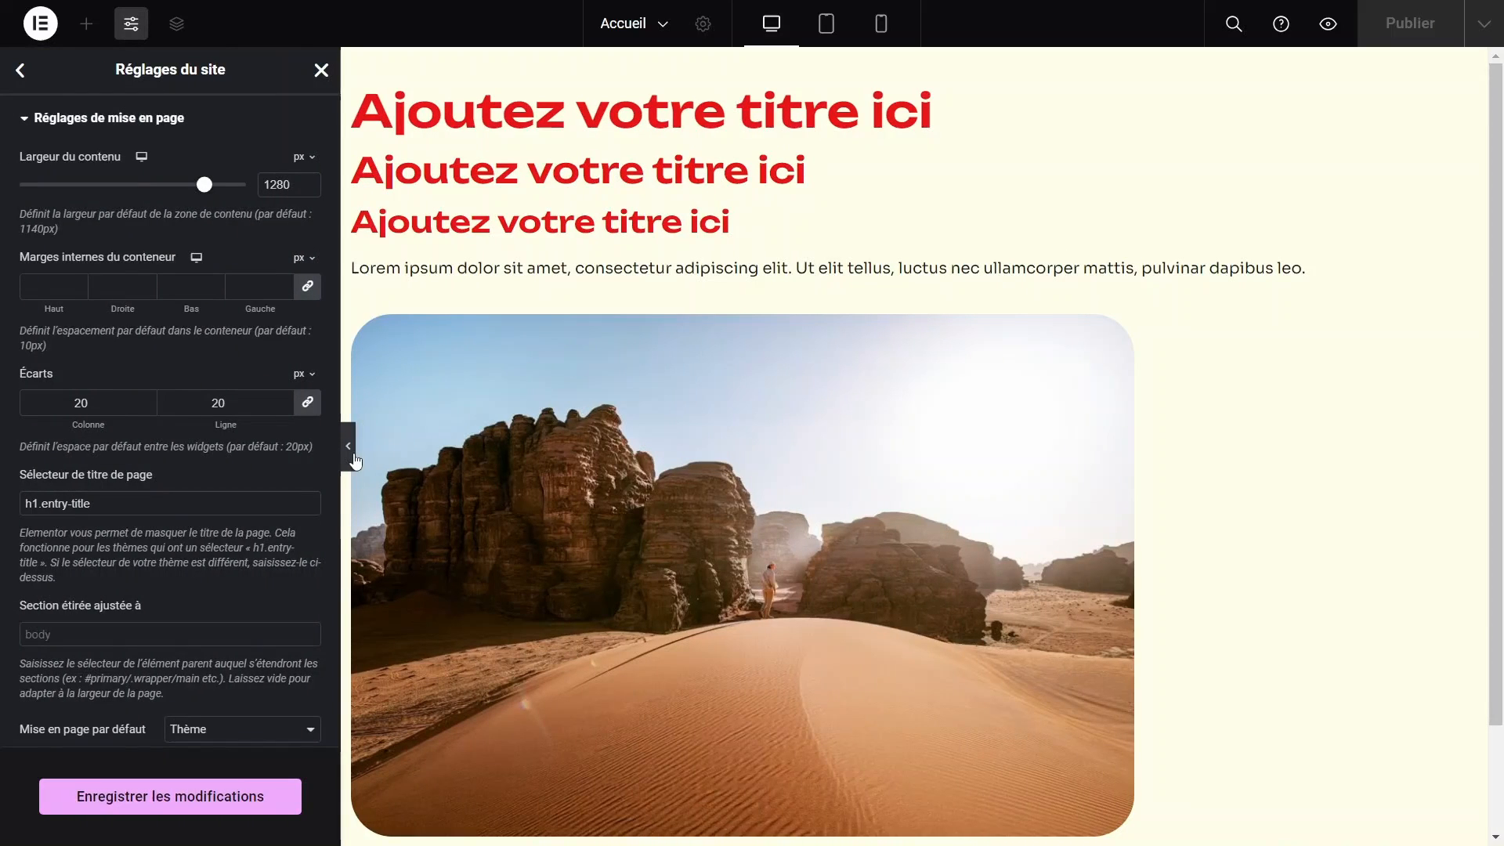
click(351, 453)
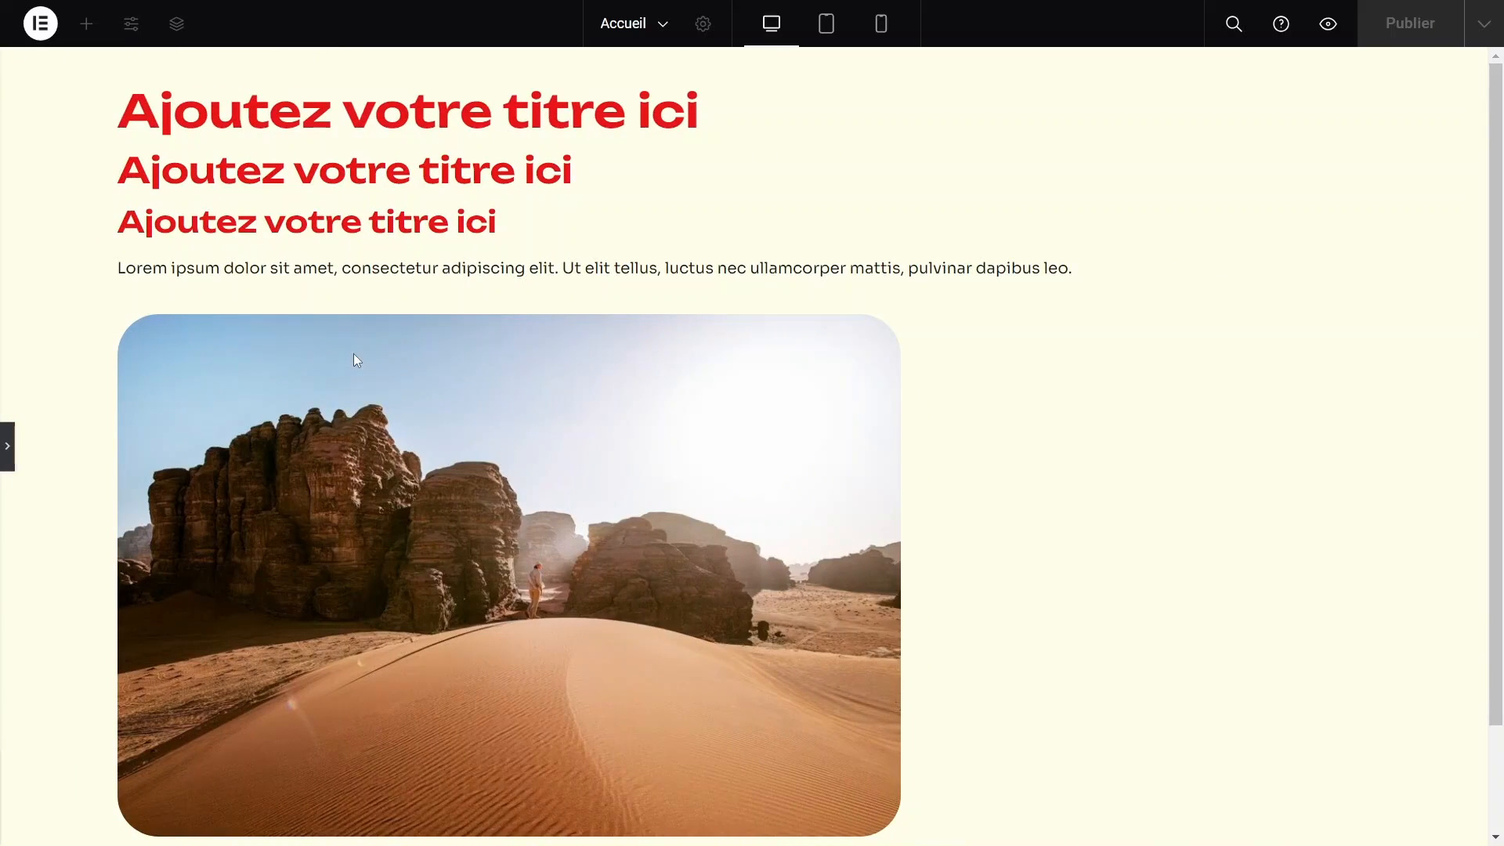
click(7, 448)
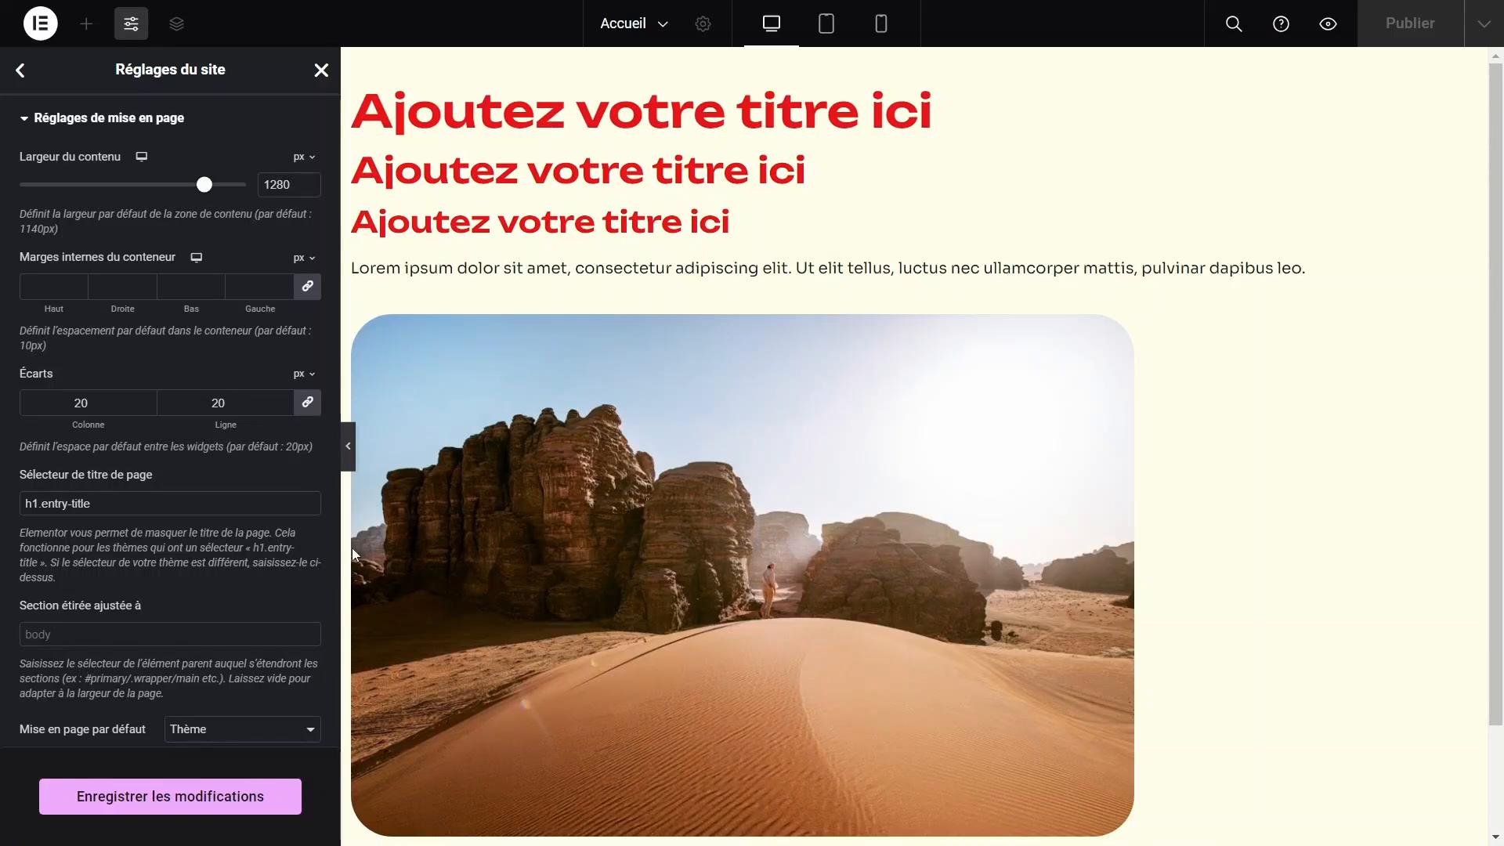
Set the default page layout to "Elementor pleine largeur" and save the changes.
double_click(68, 399)
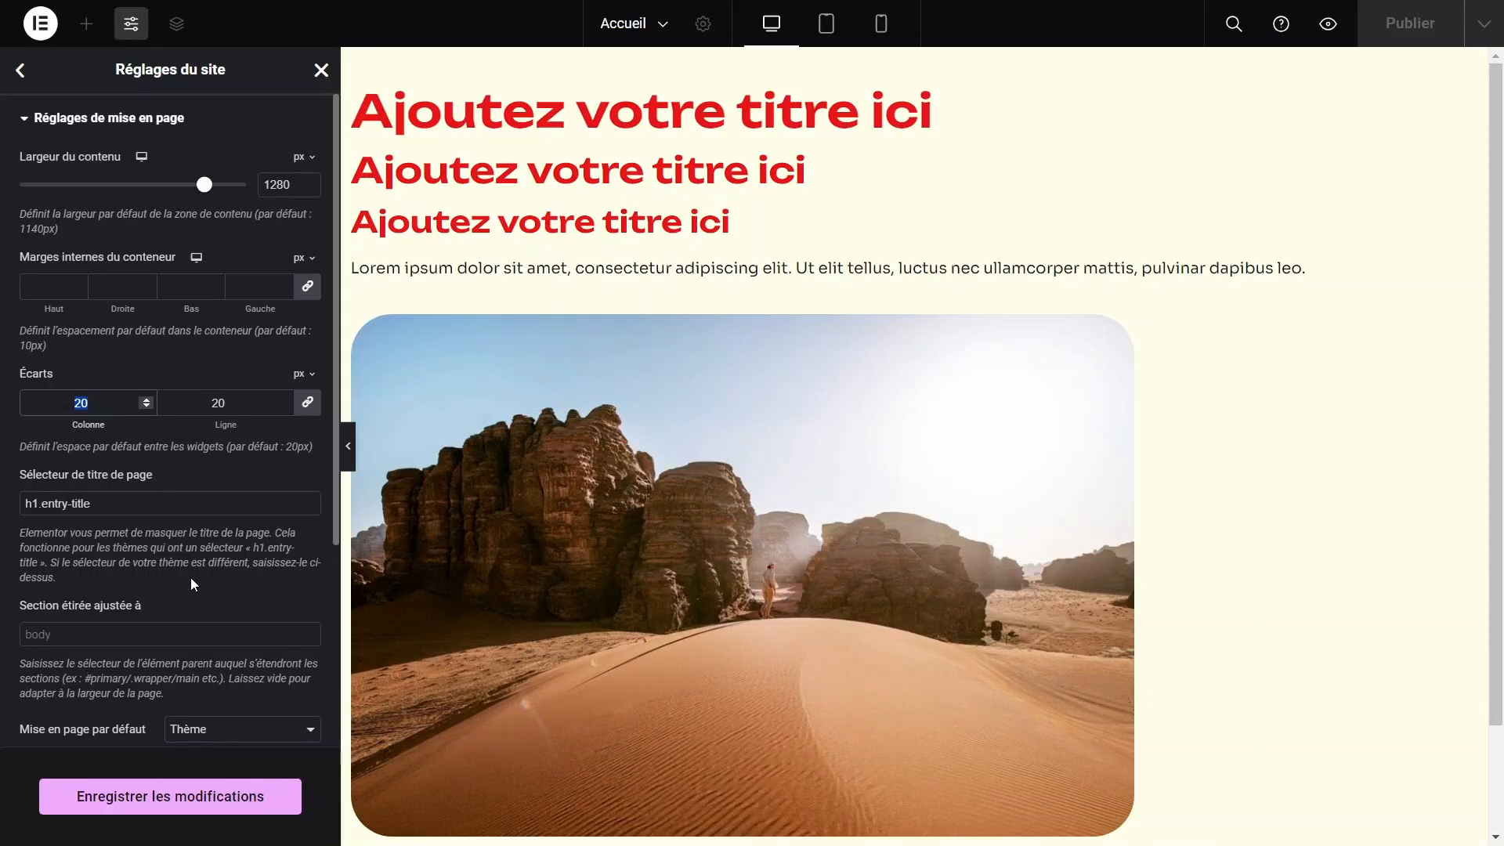
scroll(188, 575, down, 4)
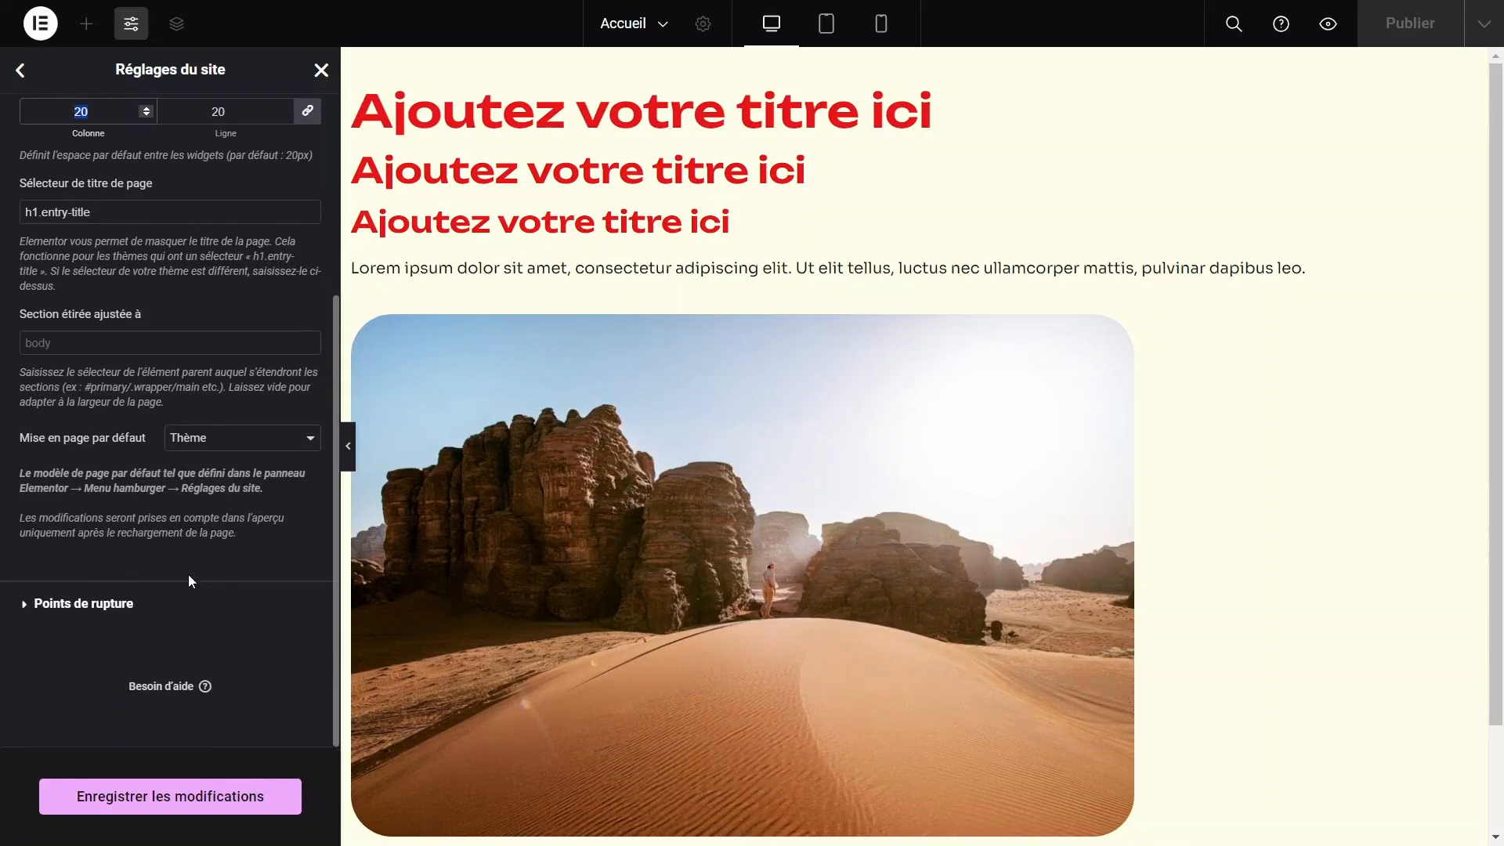
click(203, 443)
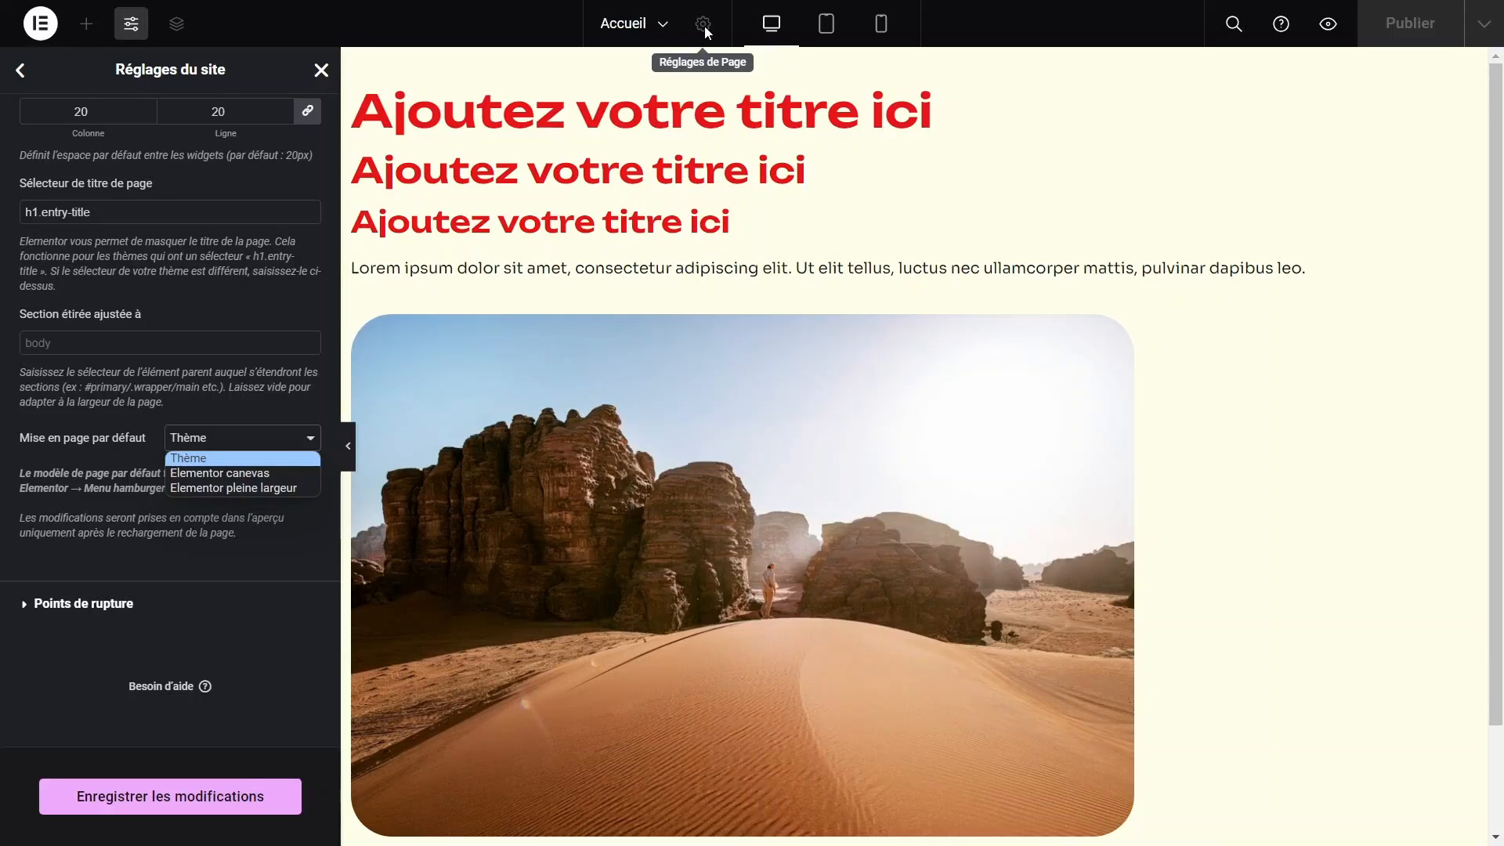
click(210, 489)
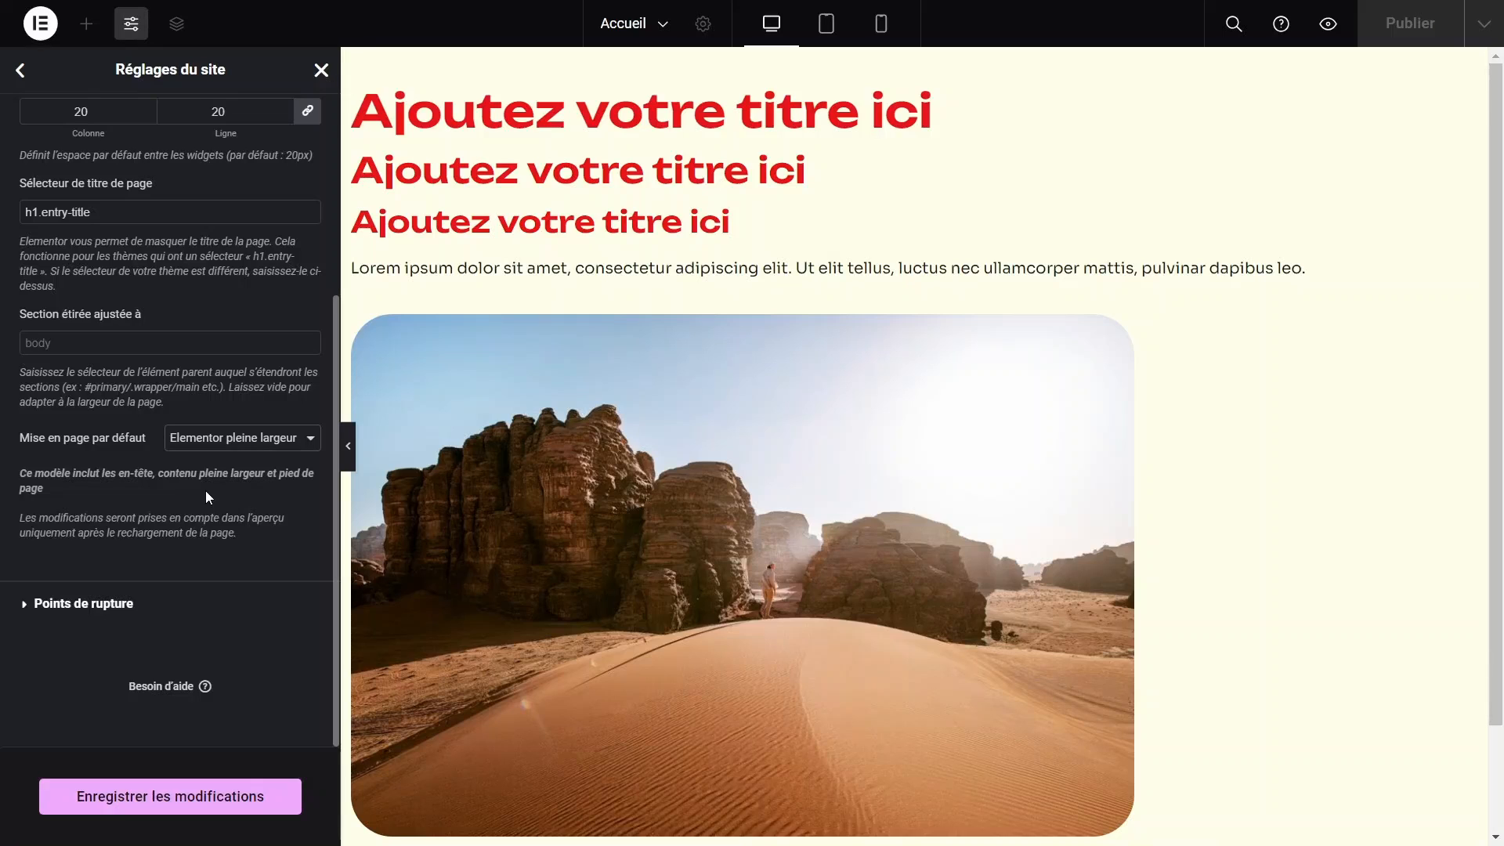
click(177, 798)
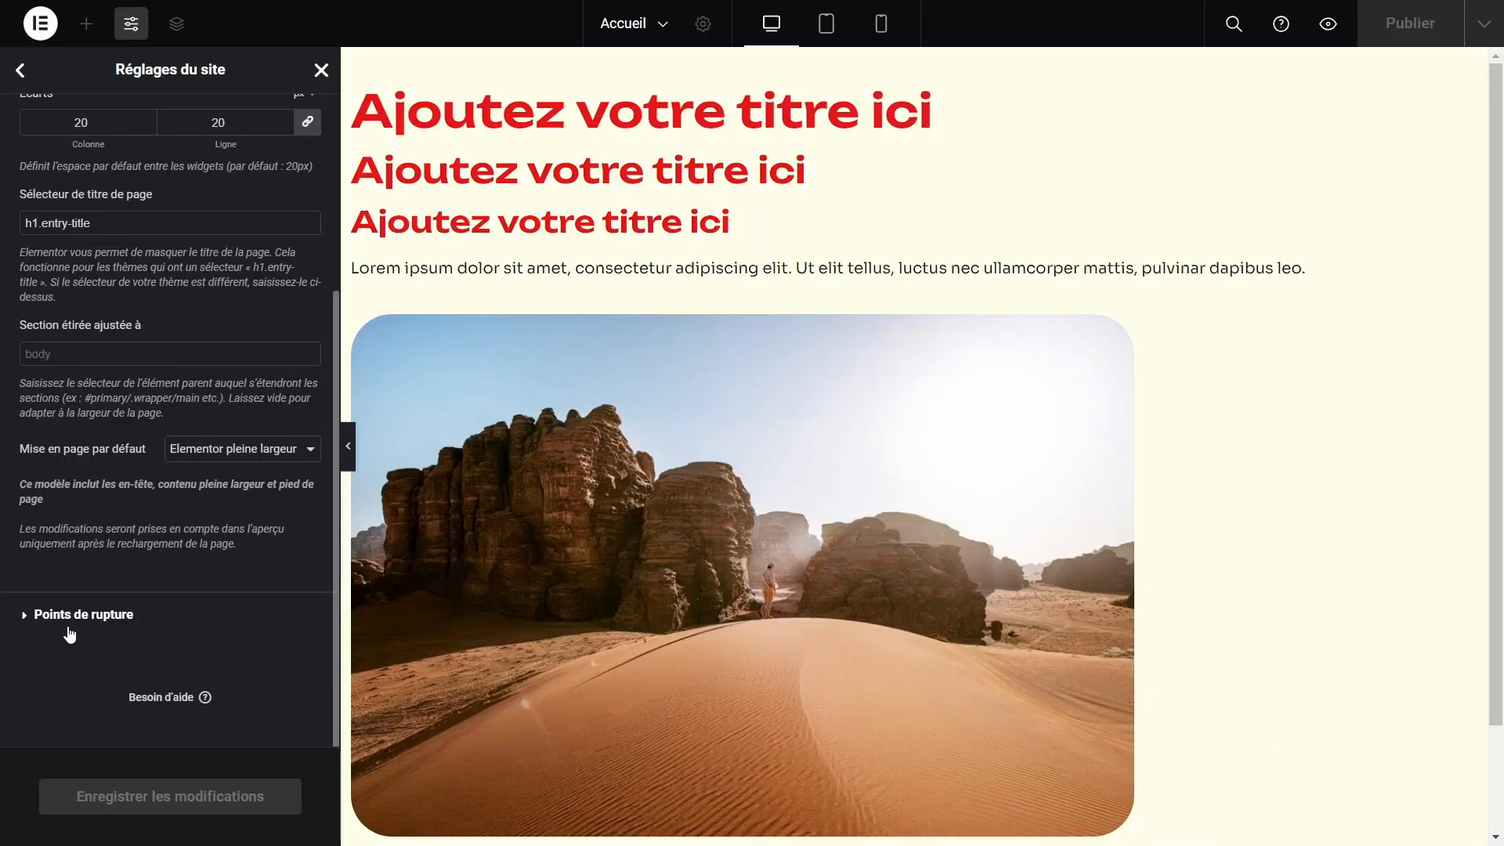
Add the Mobile Paysage, Tablette en mode paysage, Portable and Écran large breakpoints to the active ones.
click(107, 615)
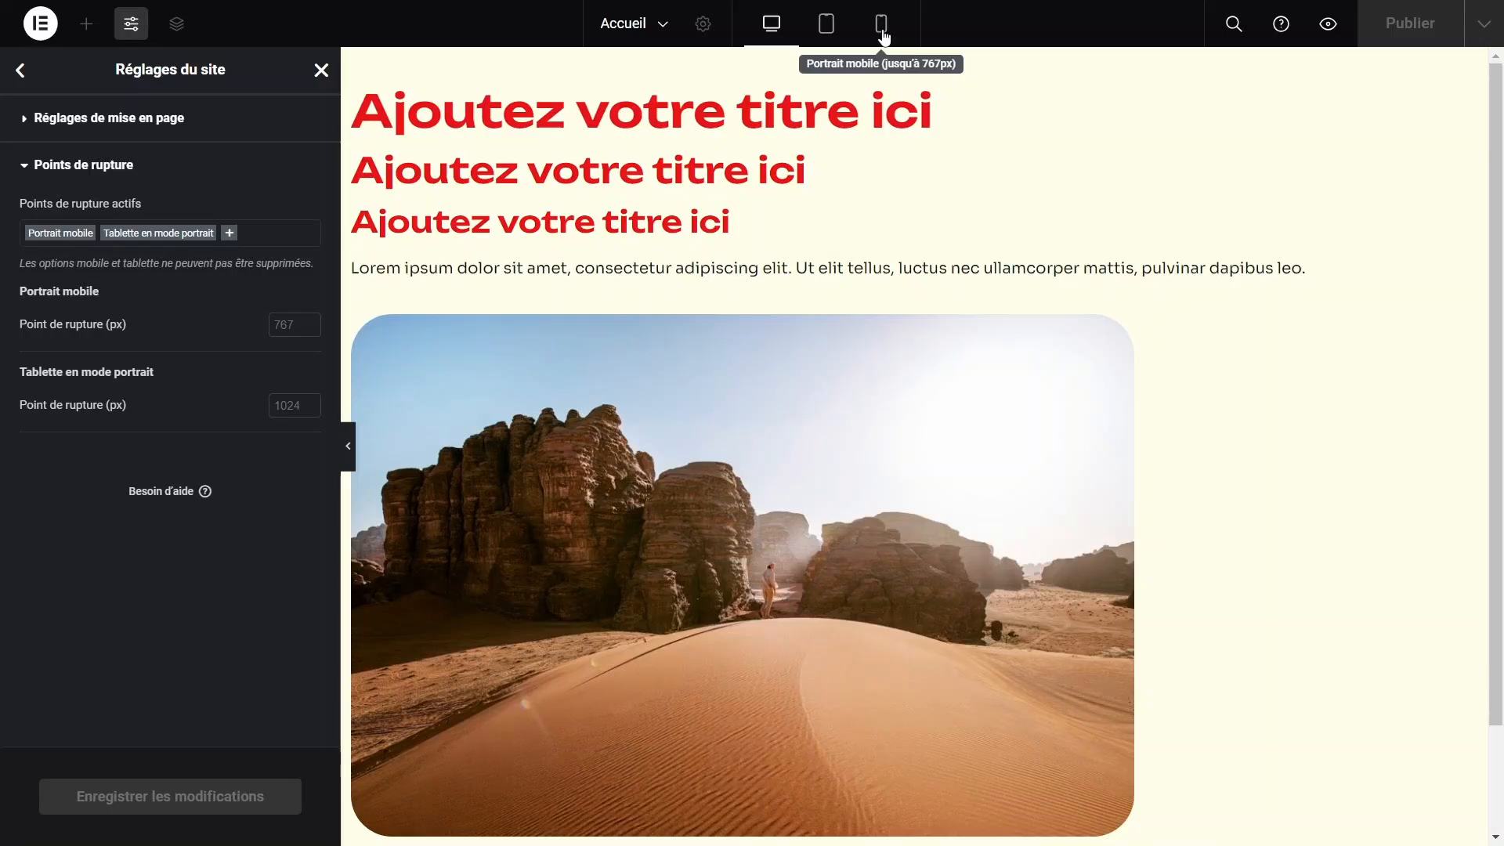
click(230, 240)
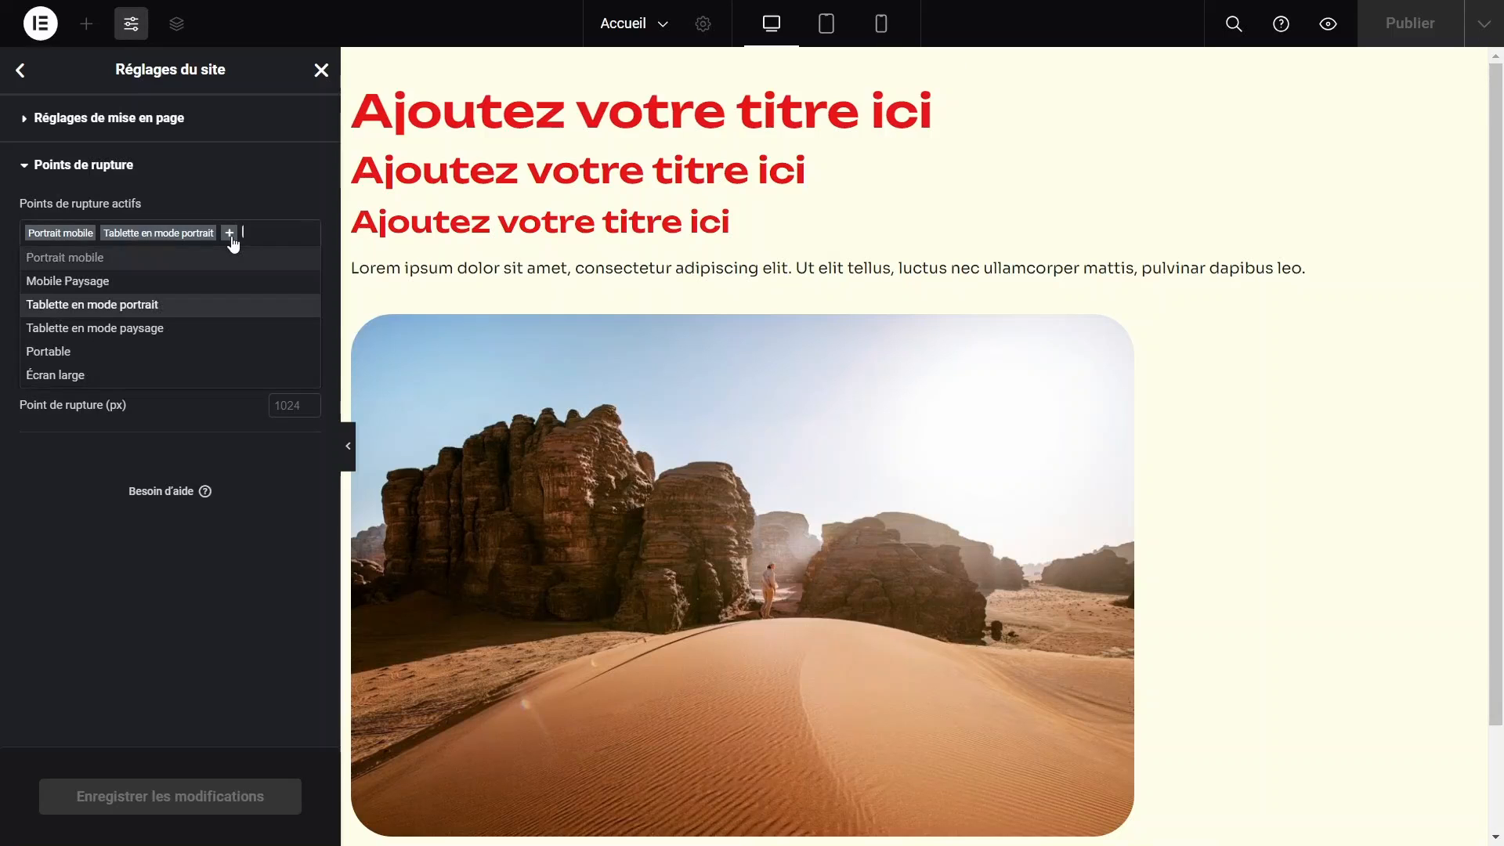
click(100, 294)
click(34, 253)
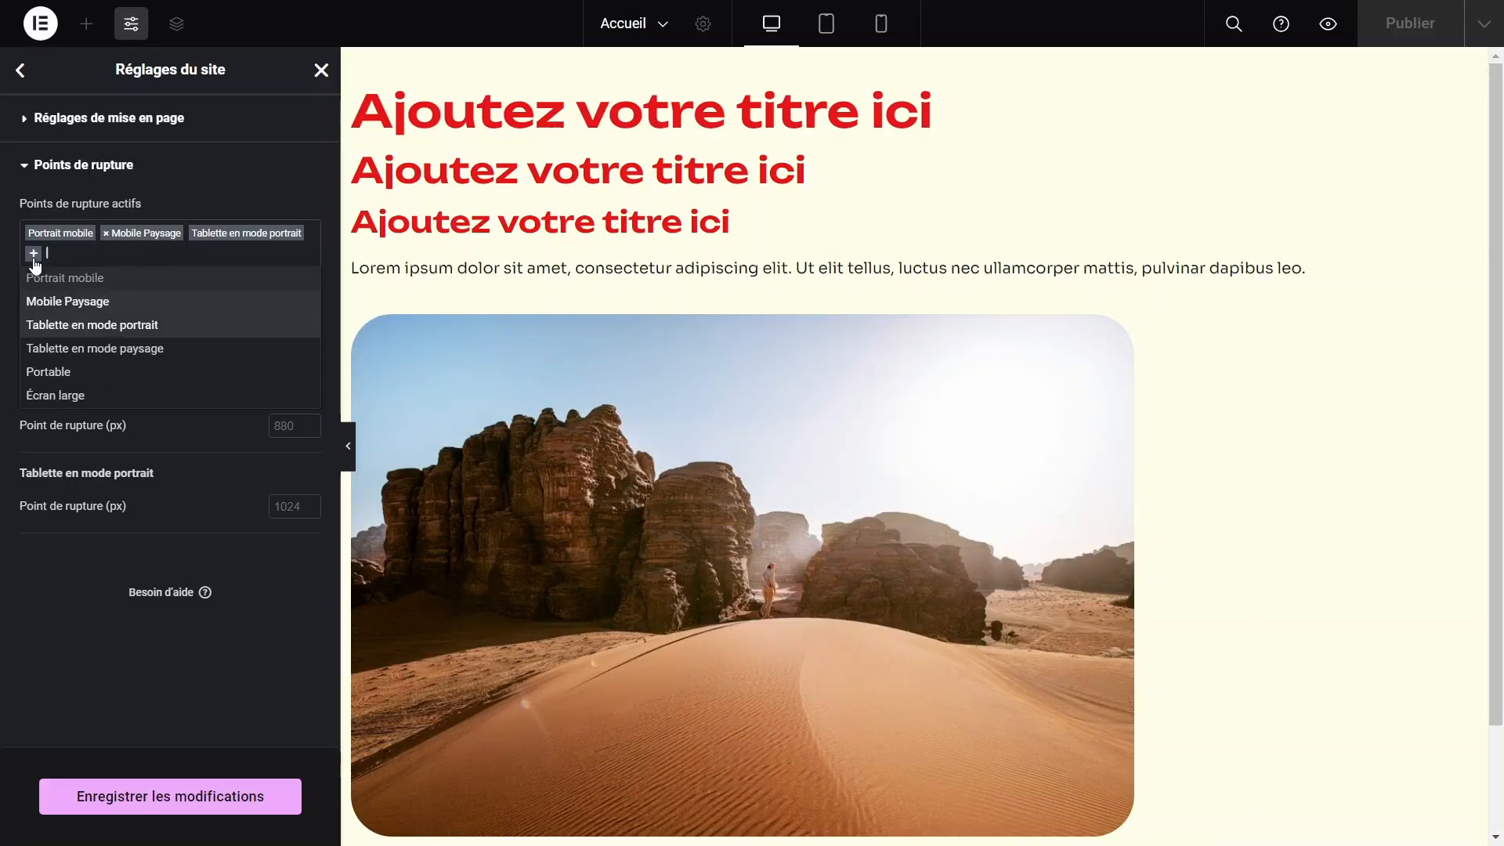
click(121, 349)
click(154, 373)
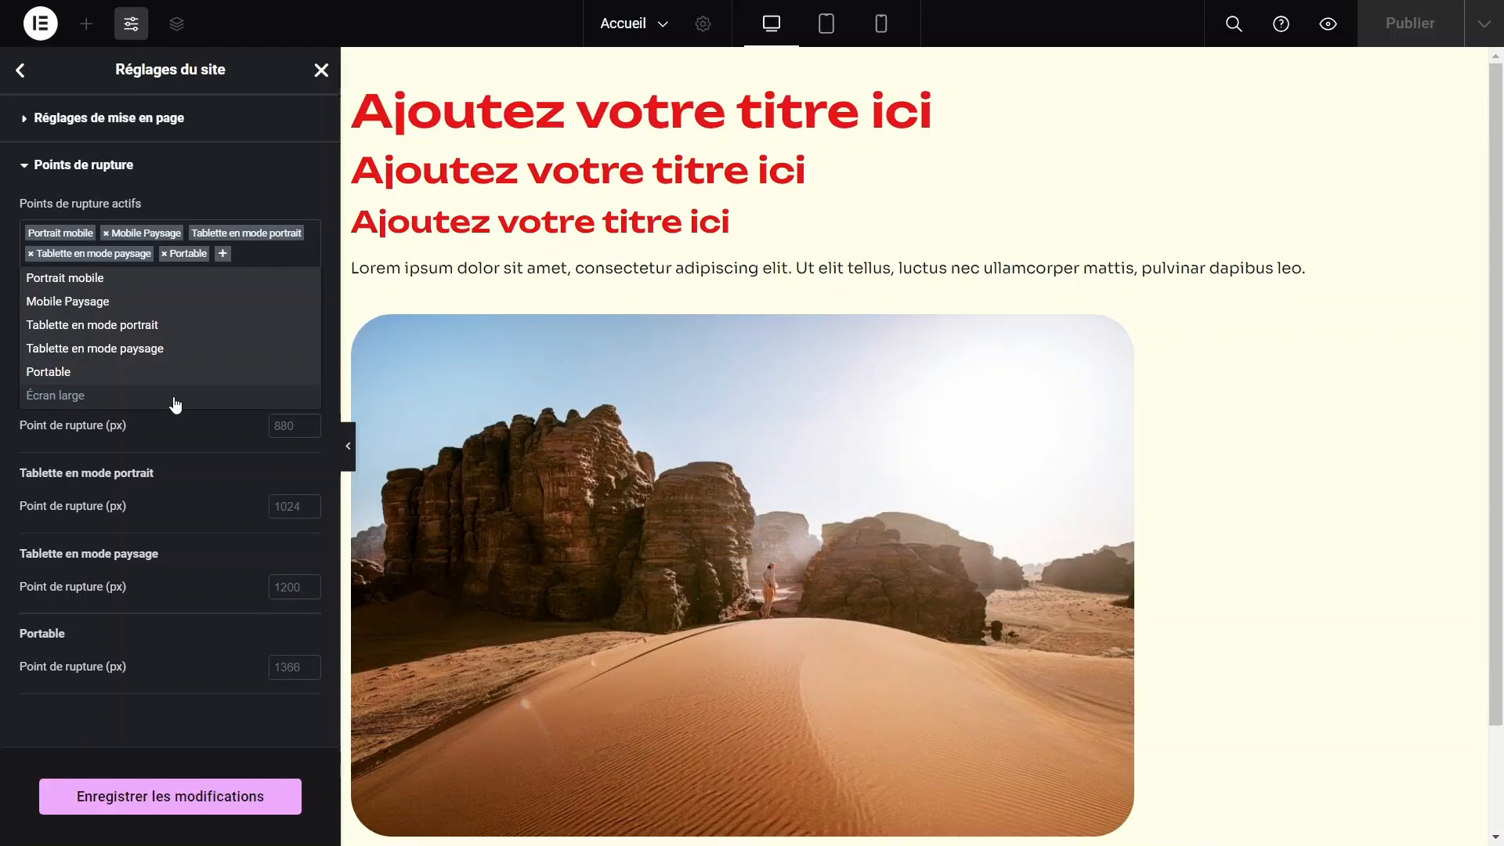
click(144, 401)
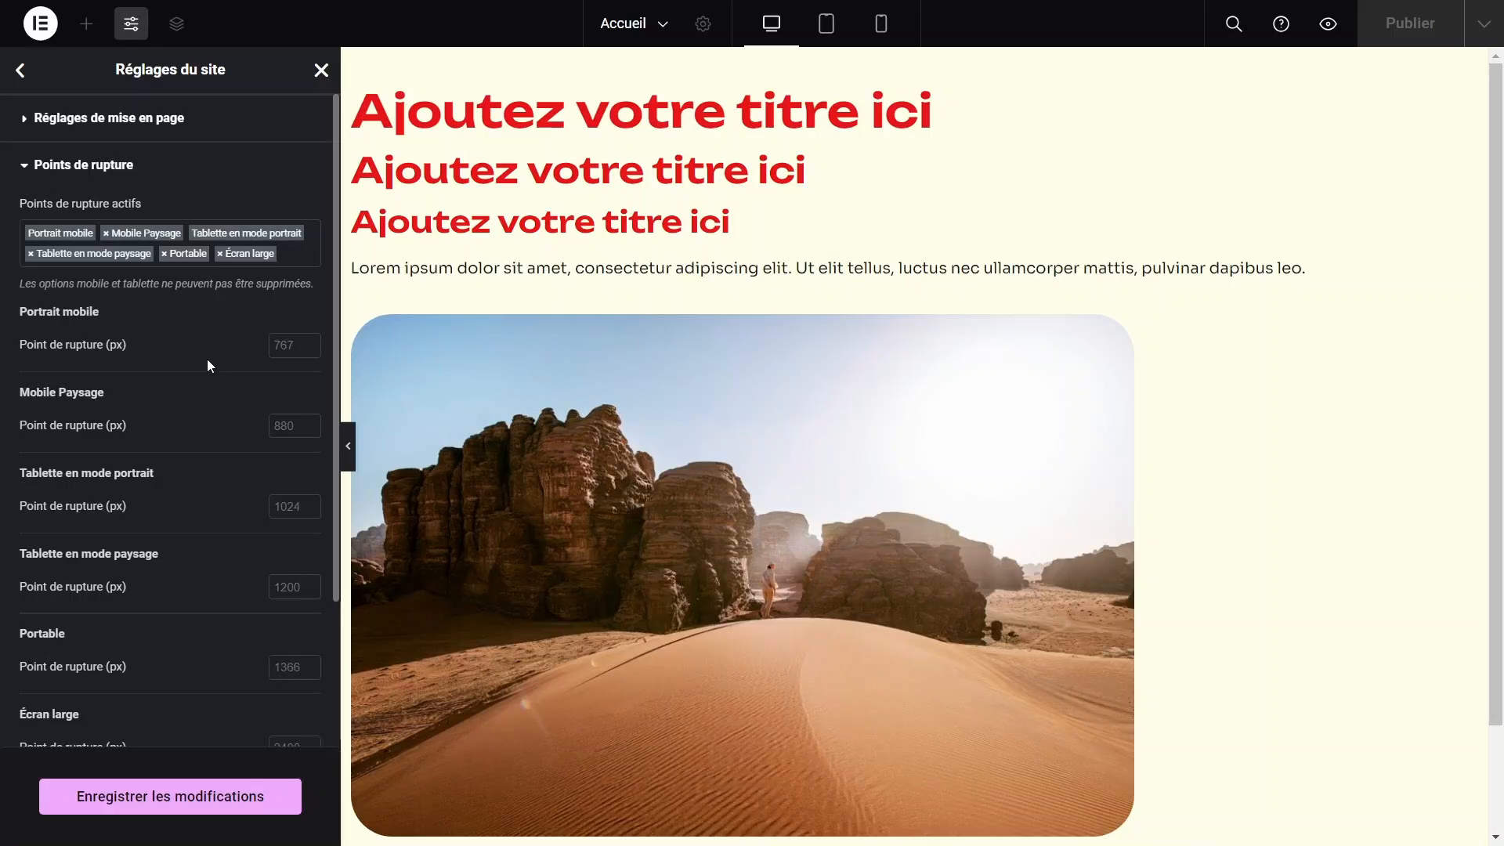
Review the breakpoint widths, then save the changes and reload the editor to apply them.
scroll(237, 485, down, 3)
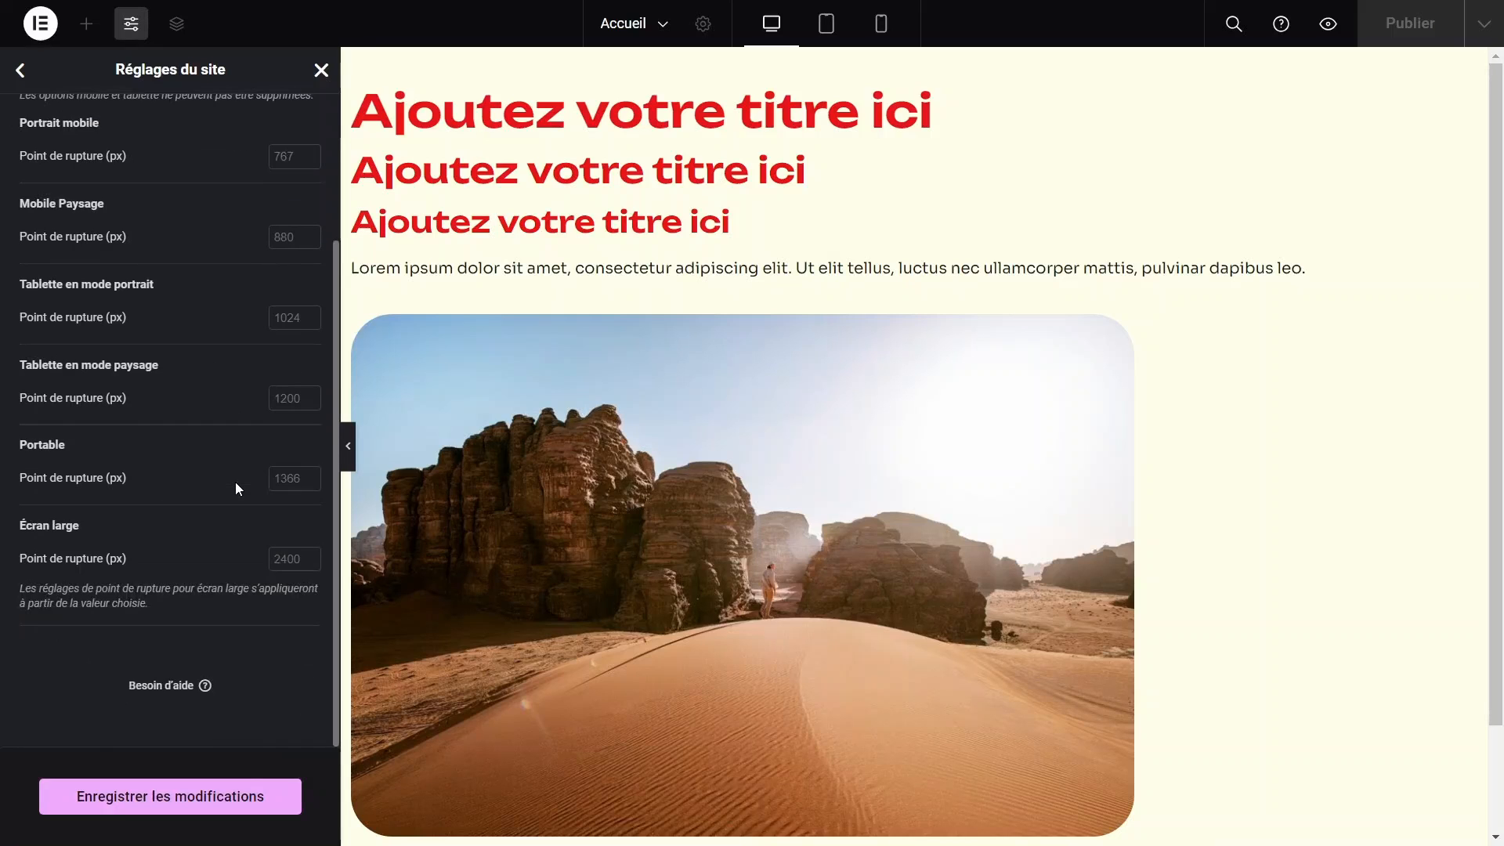
scroll(301, 564, up, 1)
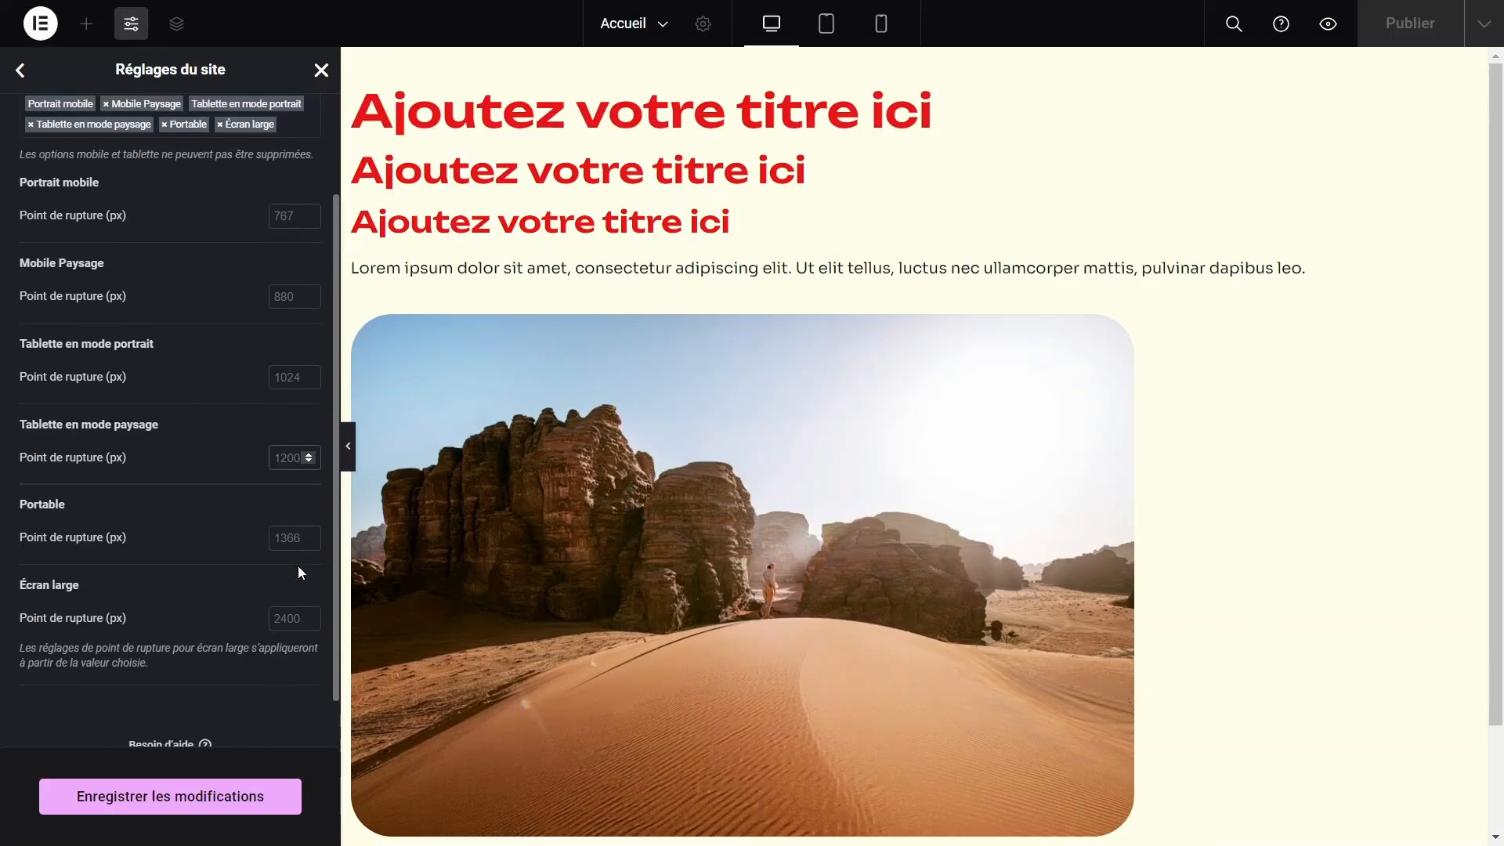
scroll(298, 572, down, 1)
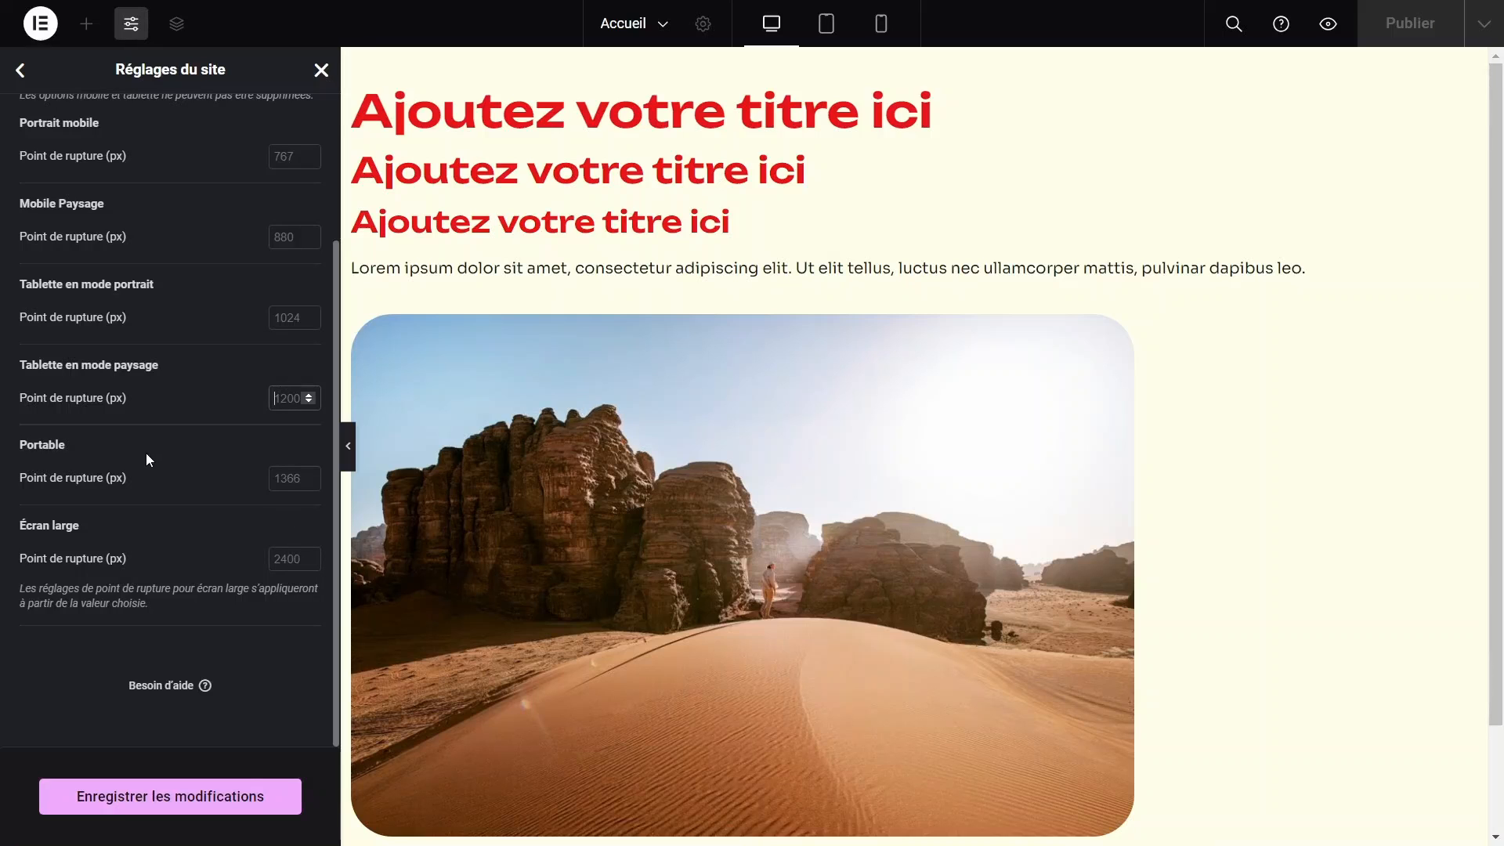
scroll(146, 460, up, 3)
scroll(145, 459, down, 3)
scroll(146, 455, up, 3)
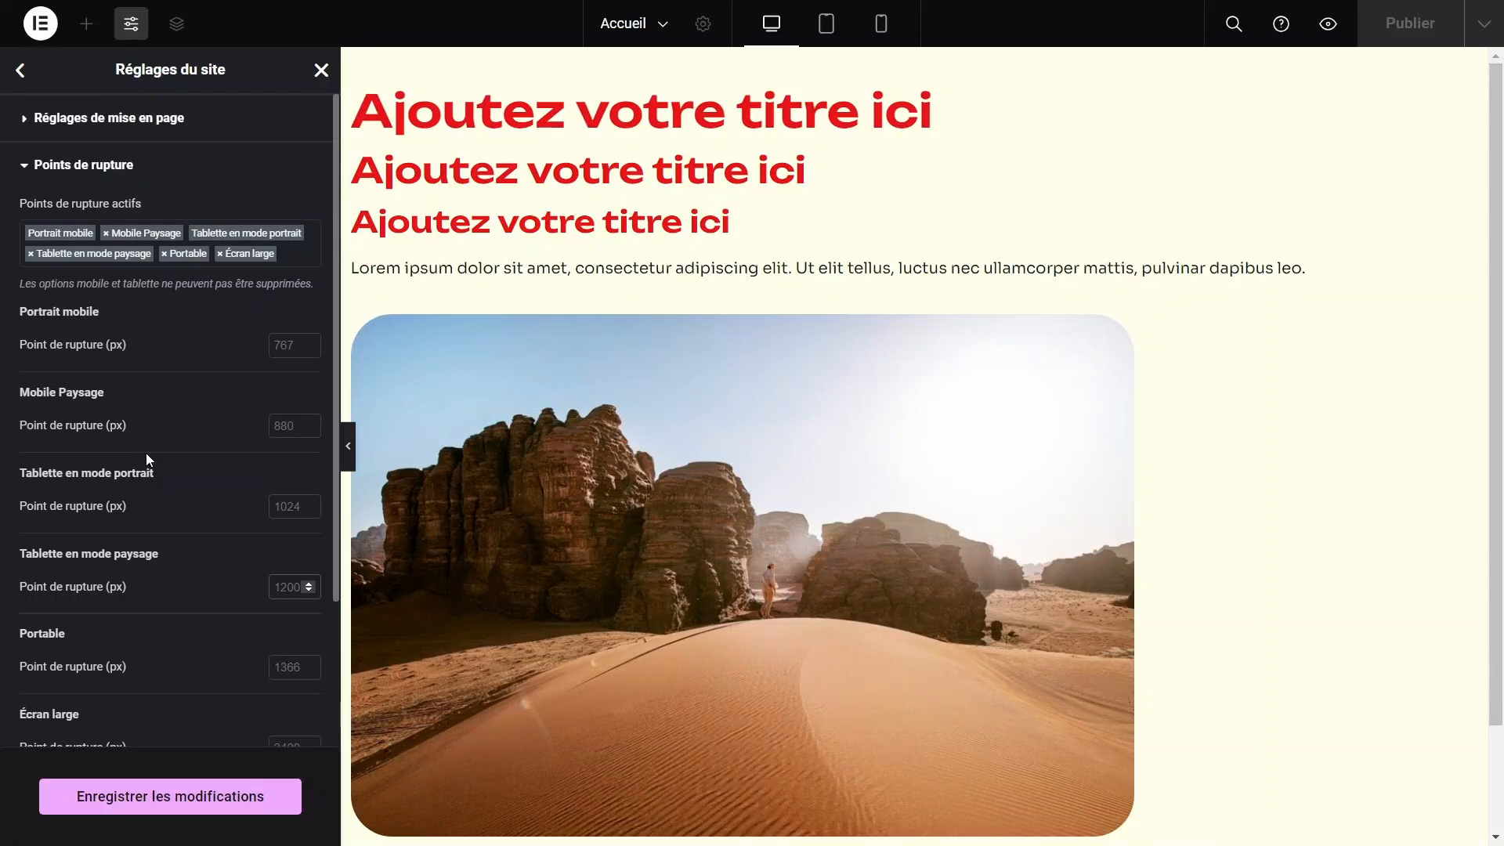
scroll(145, 453, down, 3)
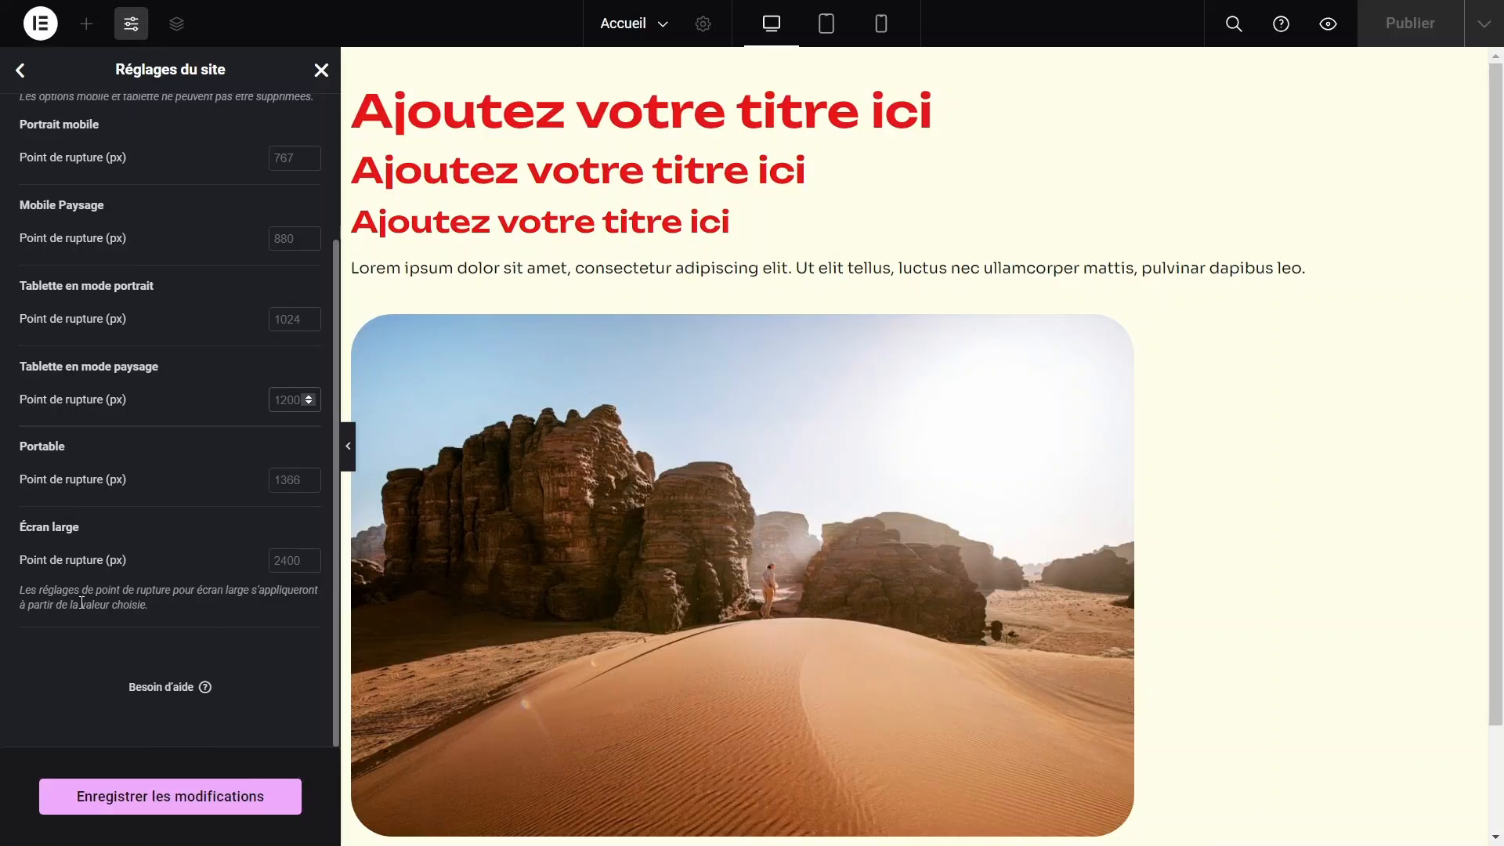
click(177, 797)
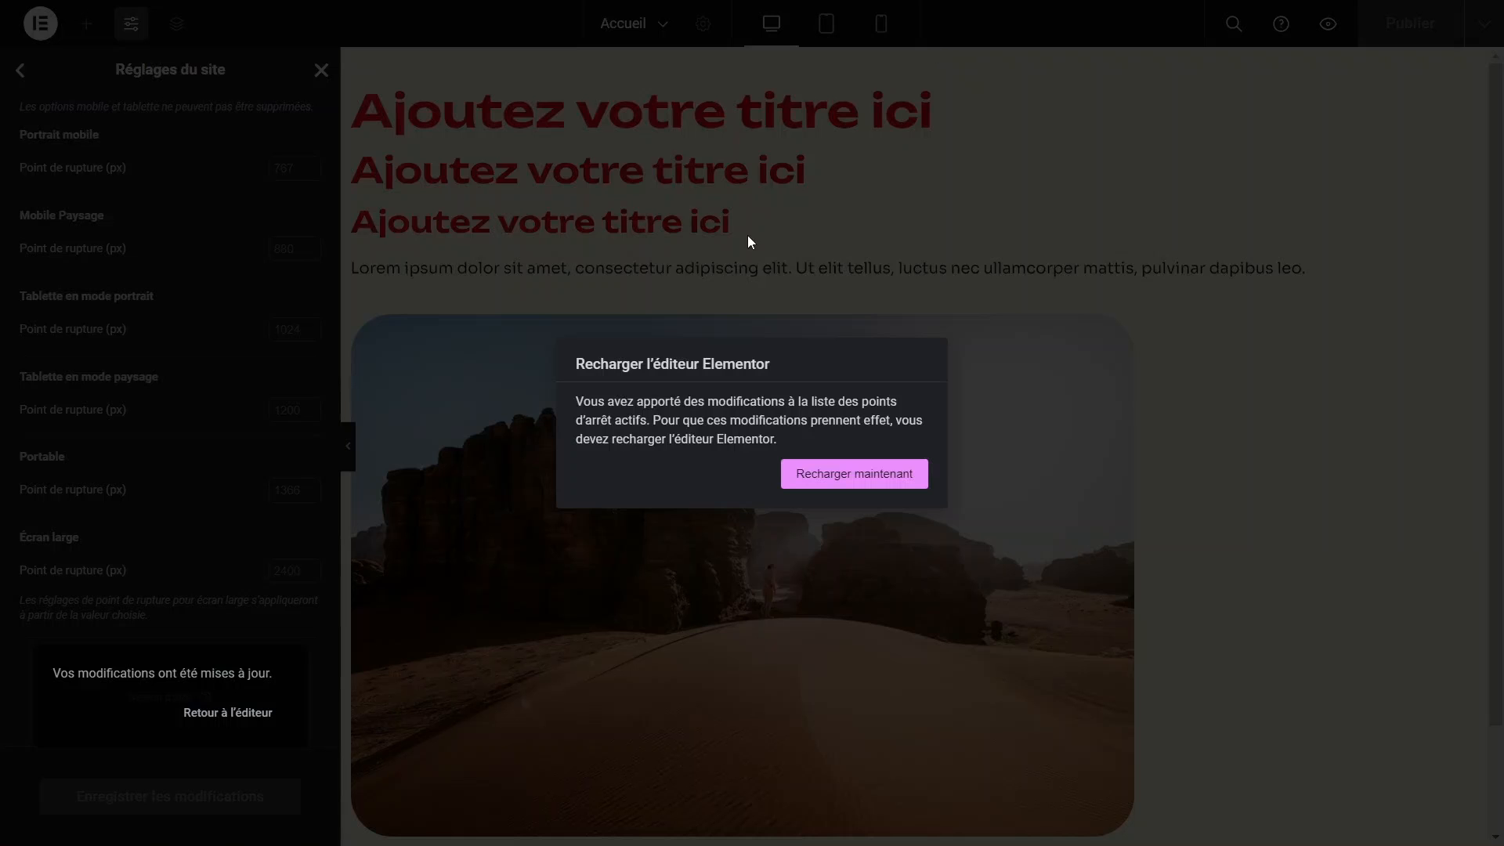
click(877, 473)
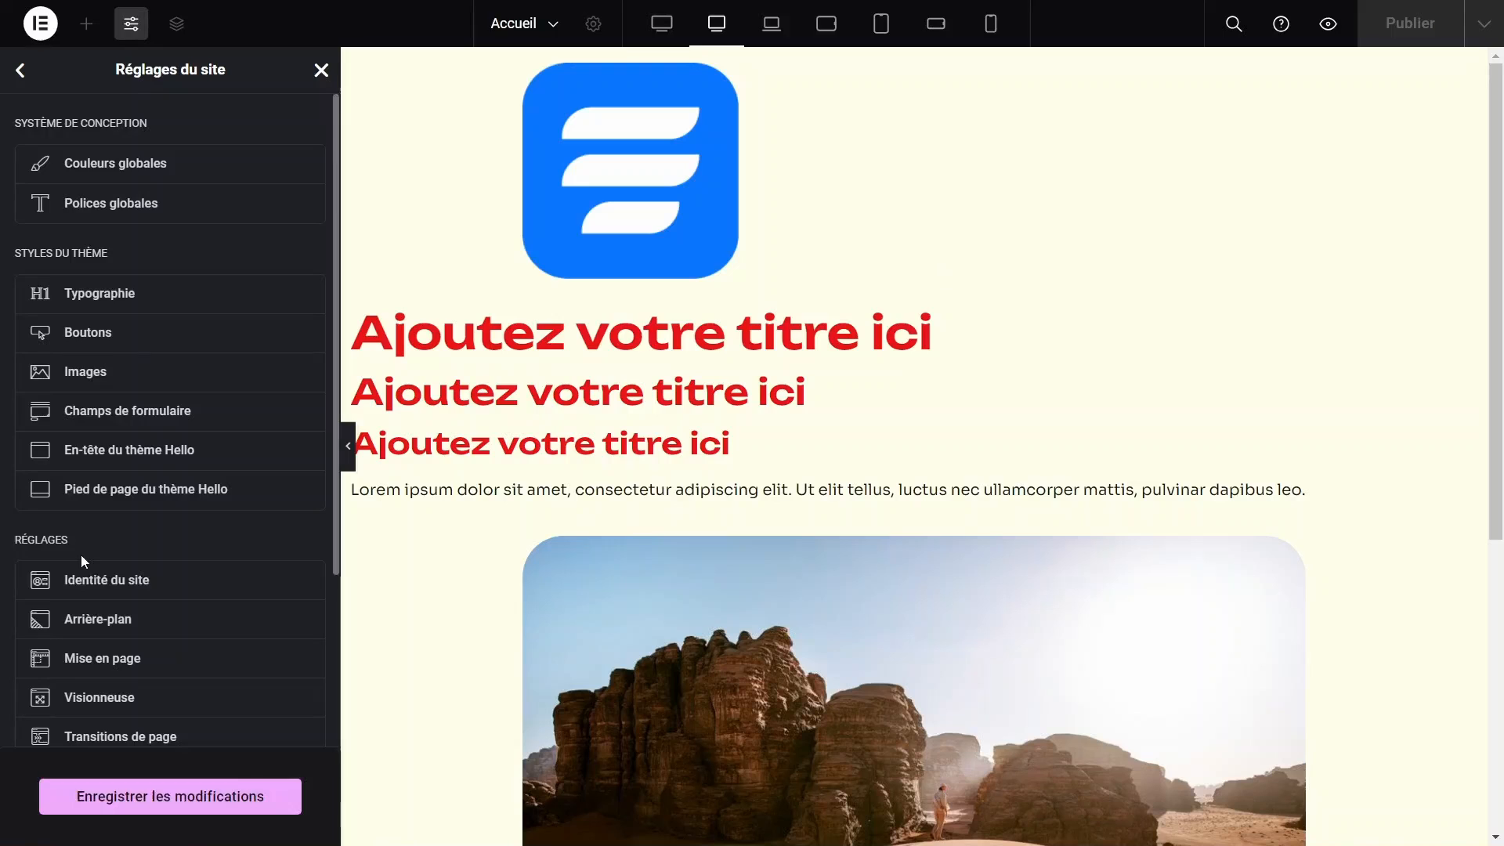
Examine the image lightbox (Visionneuse) options and return to the site settings list.
scroll(81, 554, down, 2)
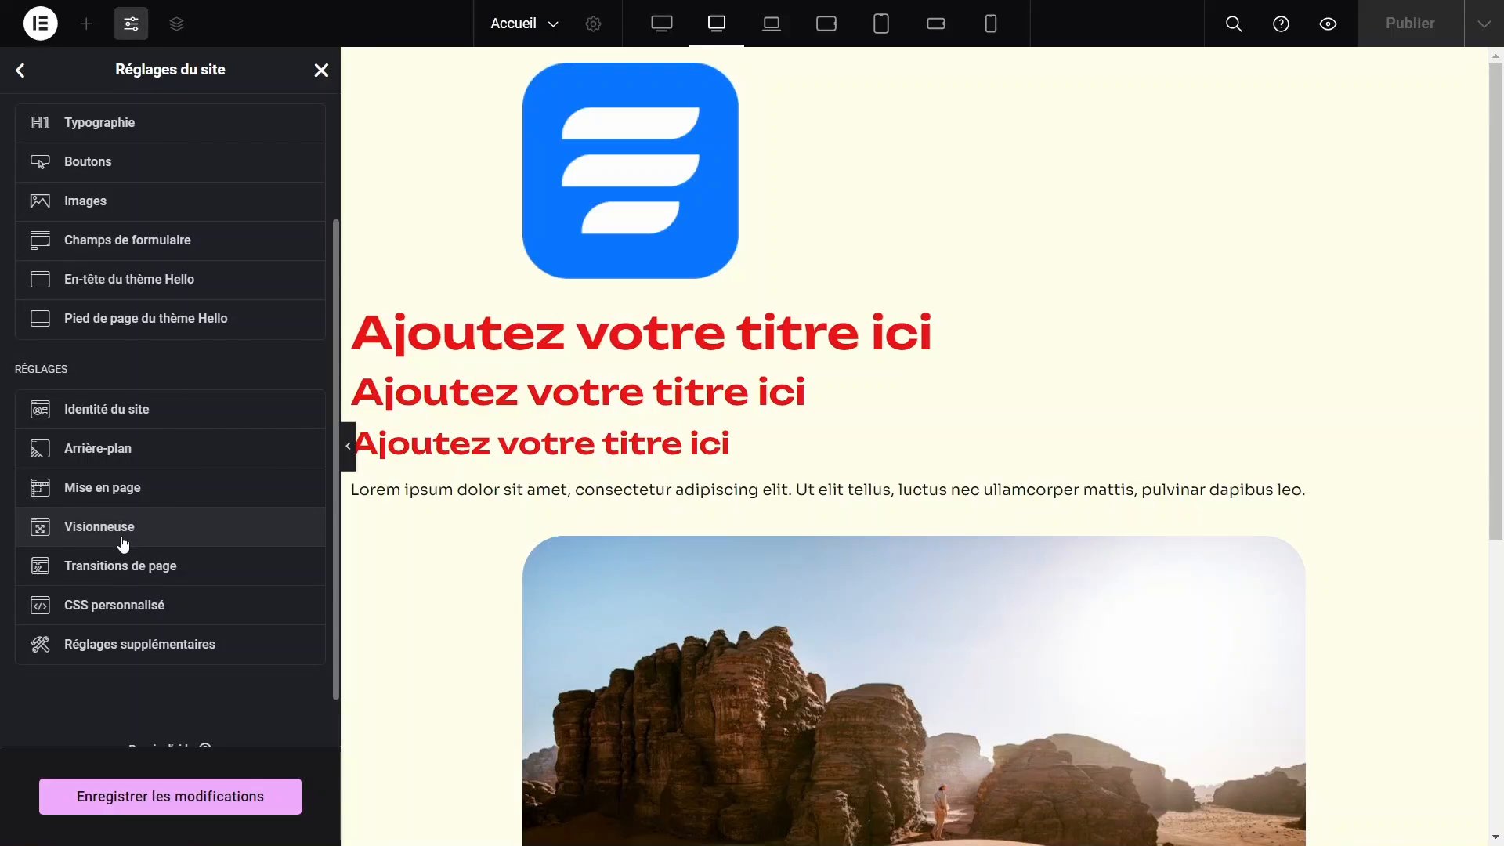
click(123, 541)
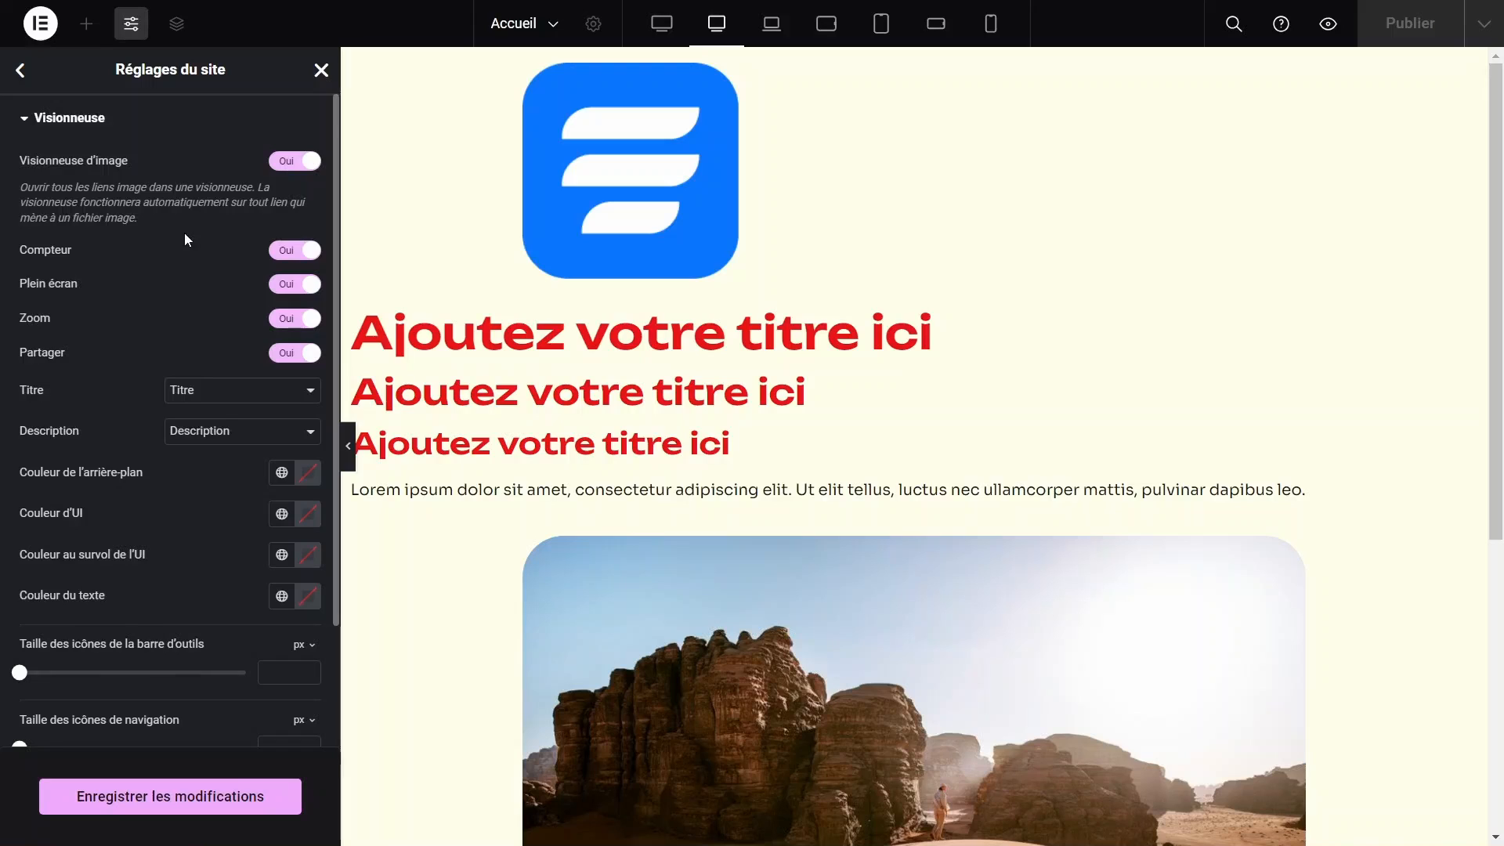
scroll(185, 232, down, 2)
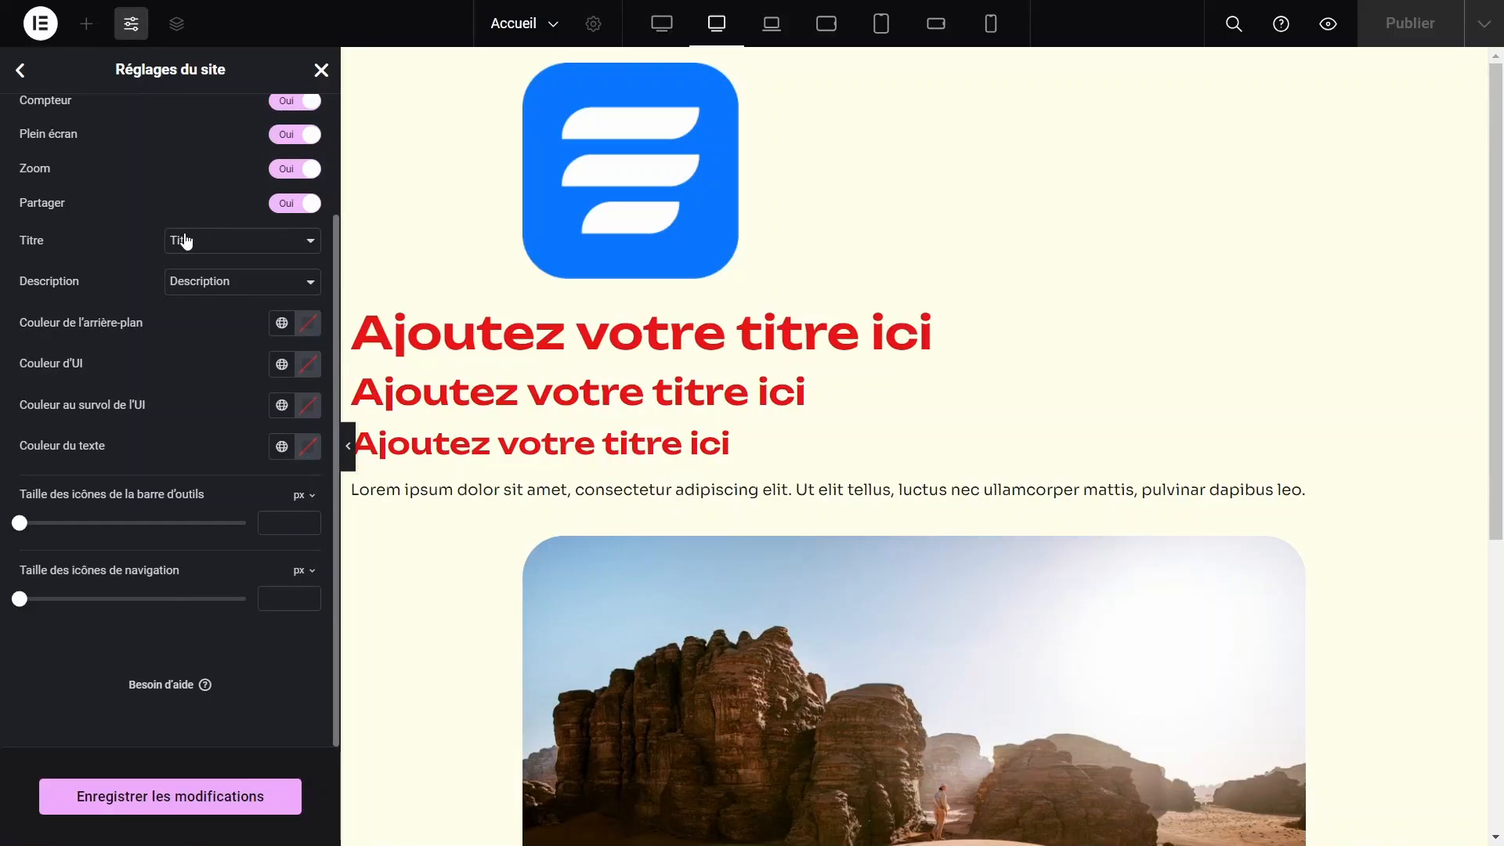
scroll(217, 314, up, 2)
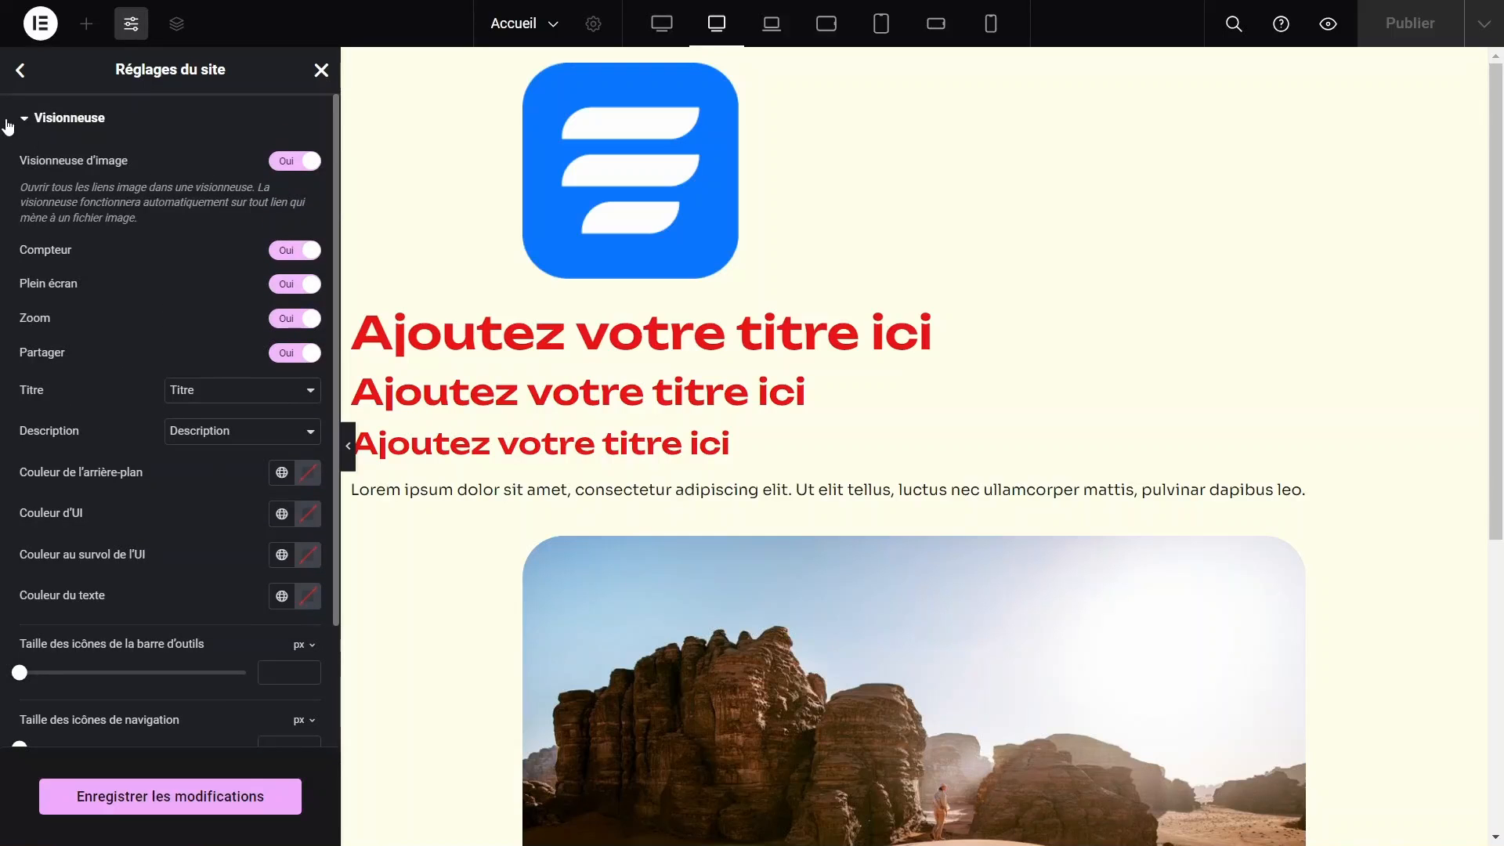
click(36, 71)
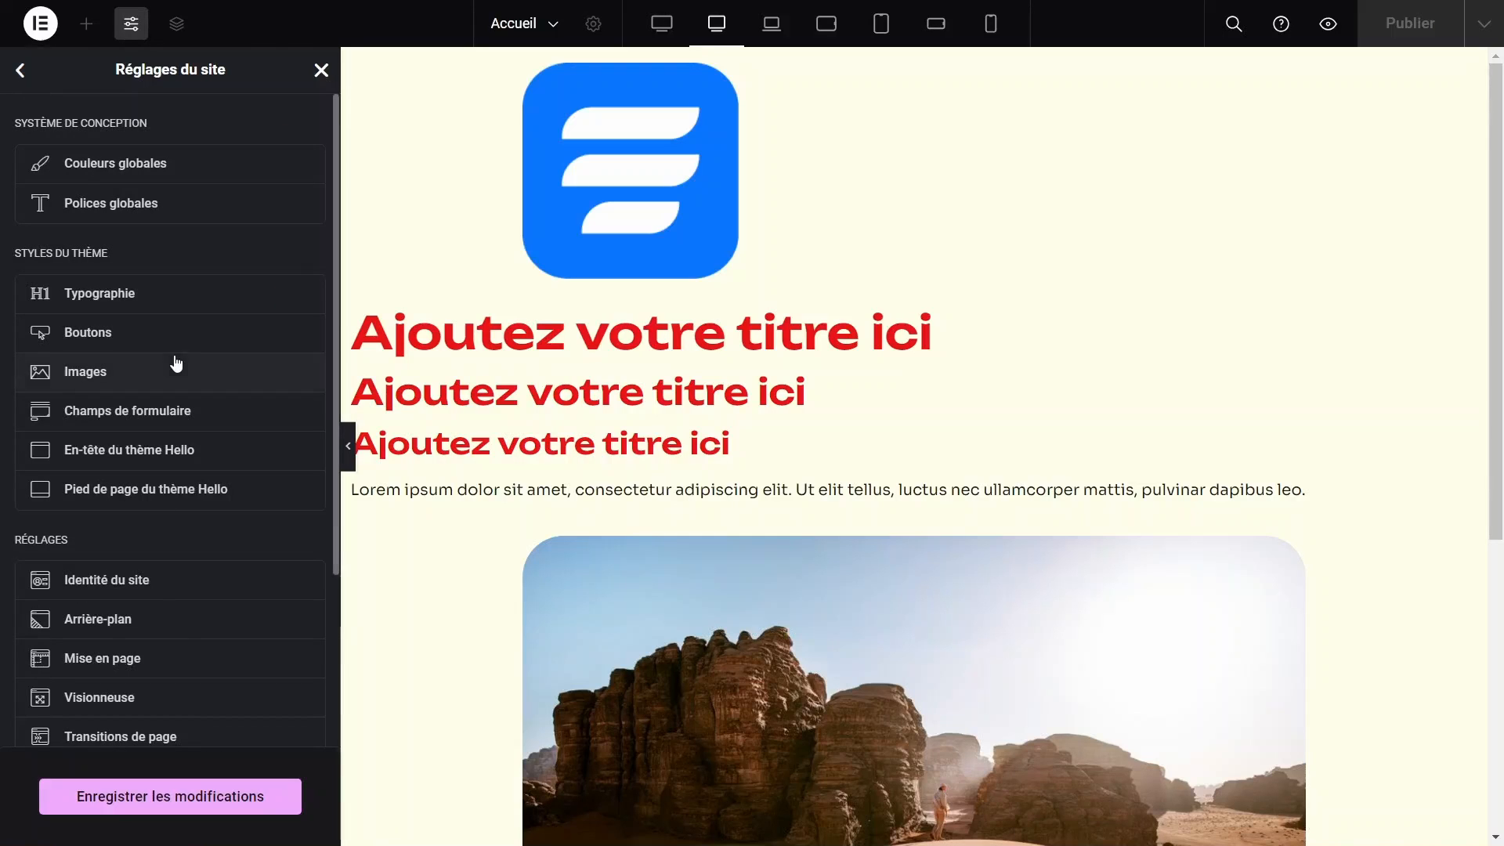
scroll(150, 617, down, 3)
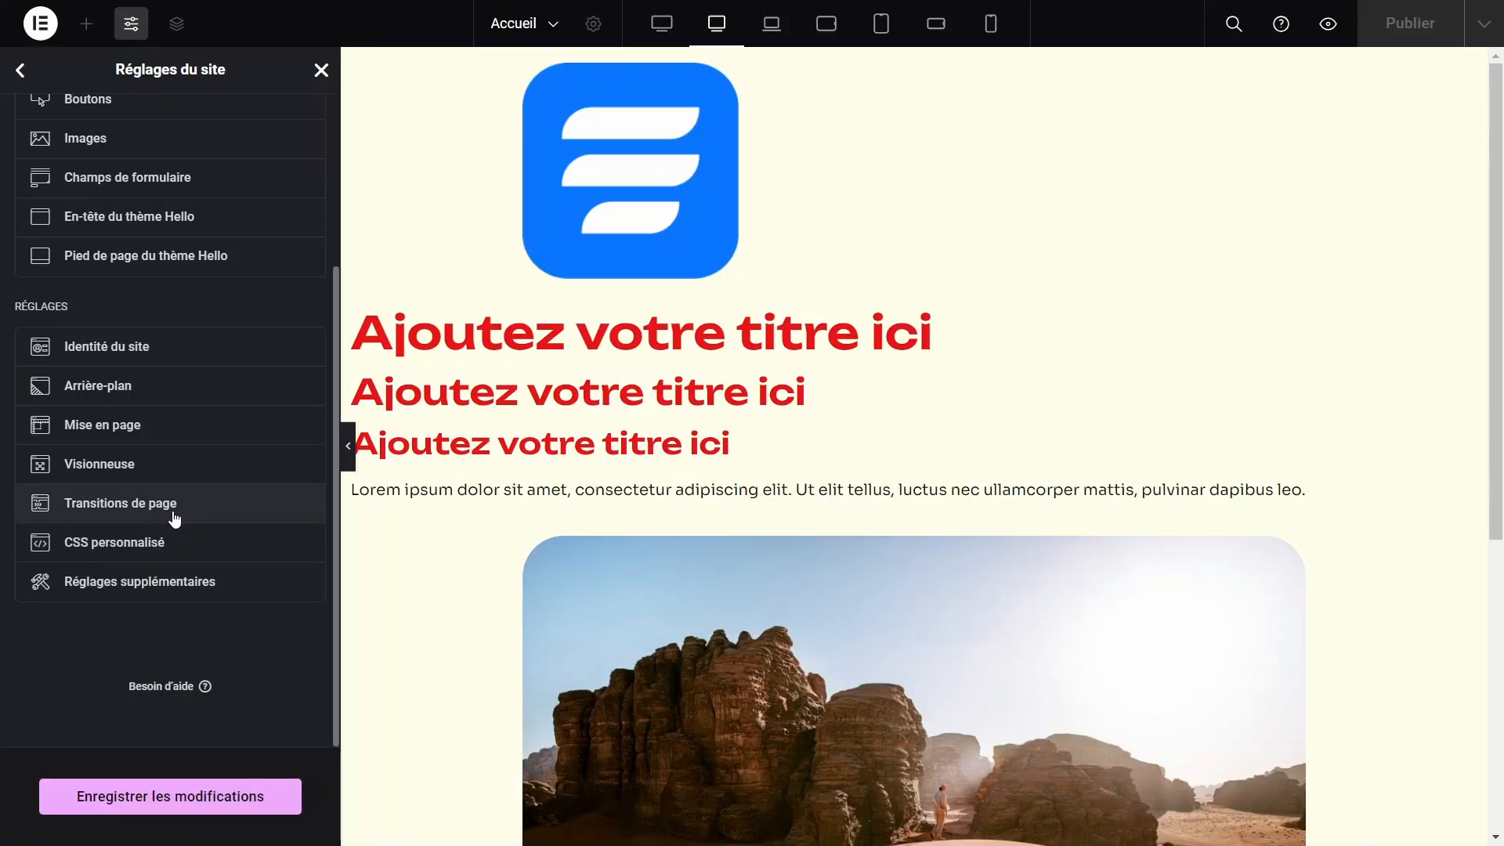
Check the custom CSS section (CSS personnalisé), then open the additional settings (Réglages supplémentaires) from the site settings list.
click(141, 546)
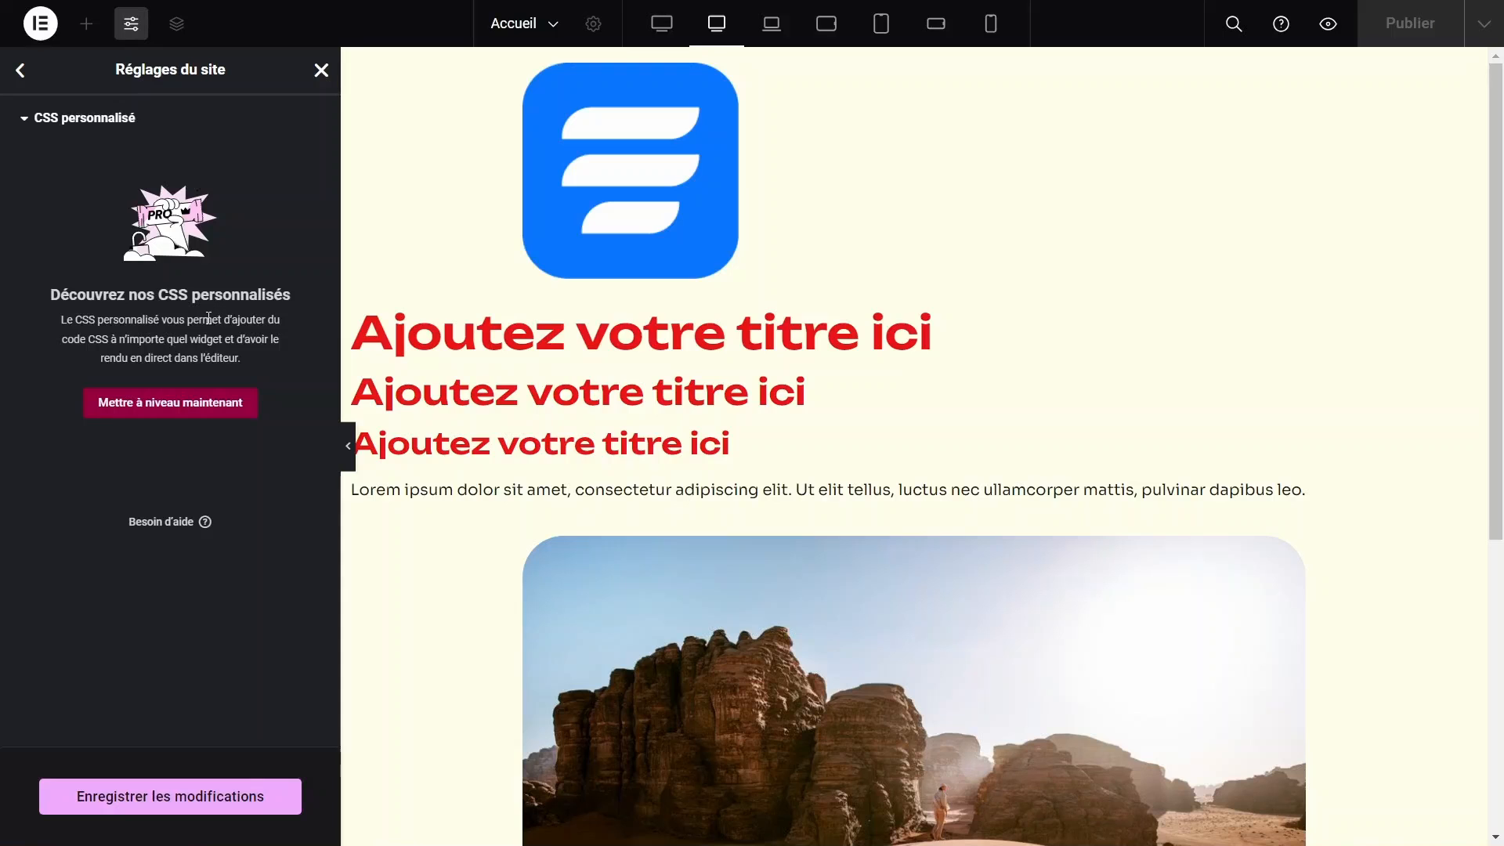
click(25, 92)
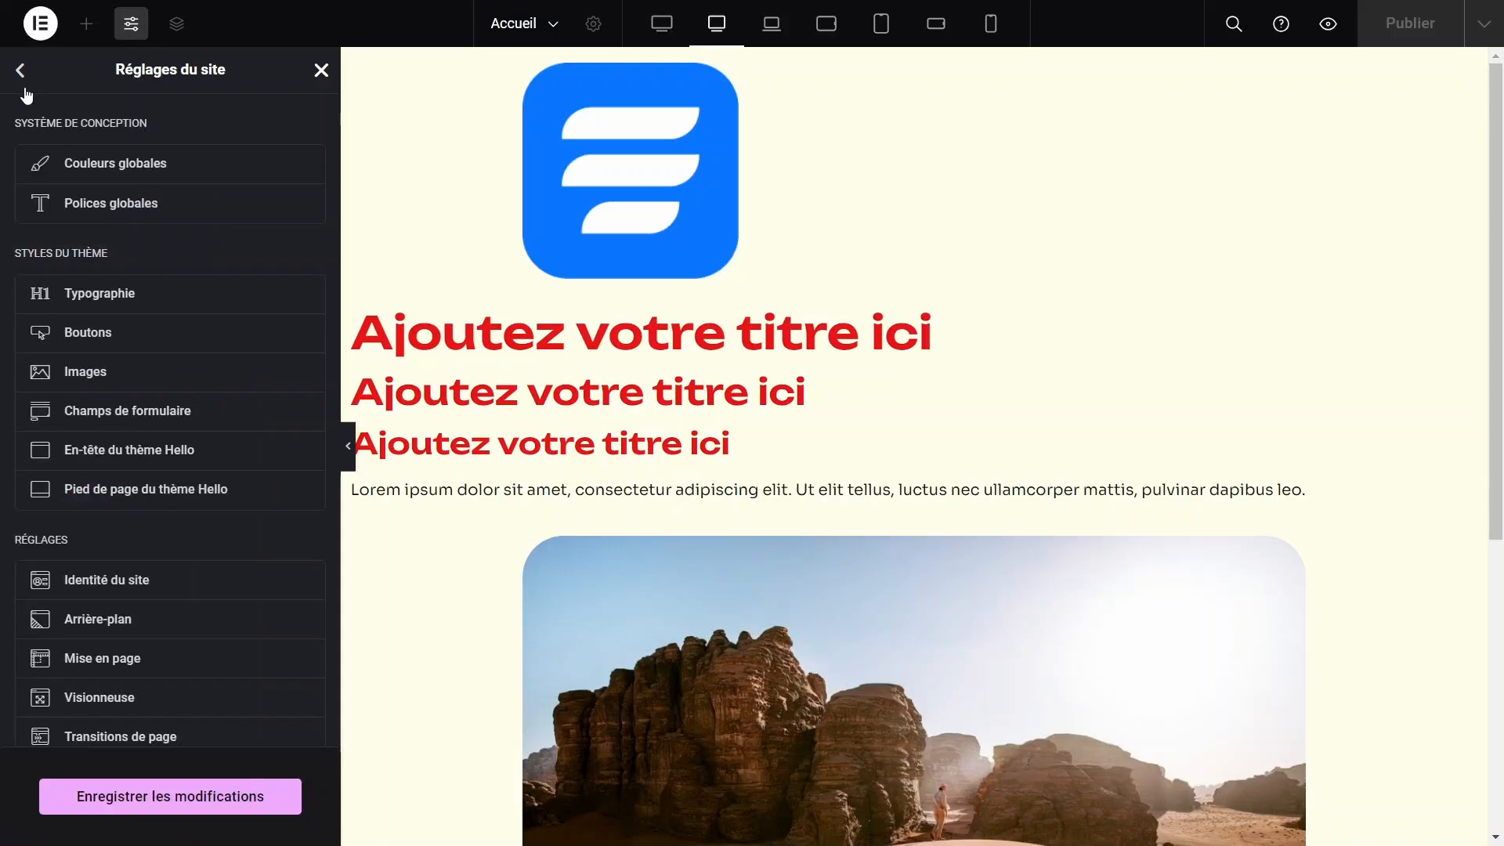
scroll(139, 637, down, 3)
click(146, 586)
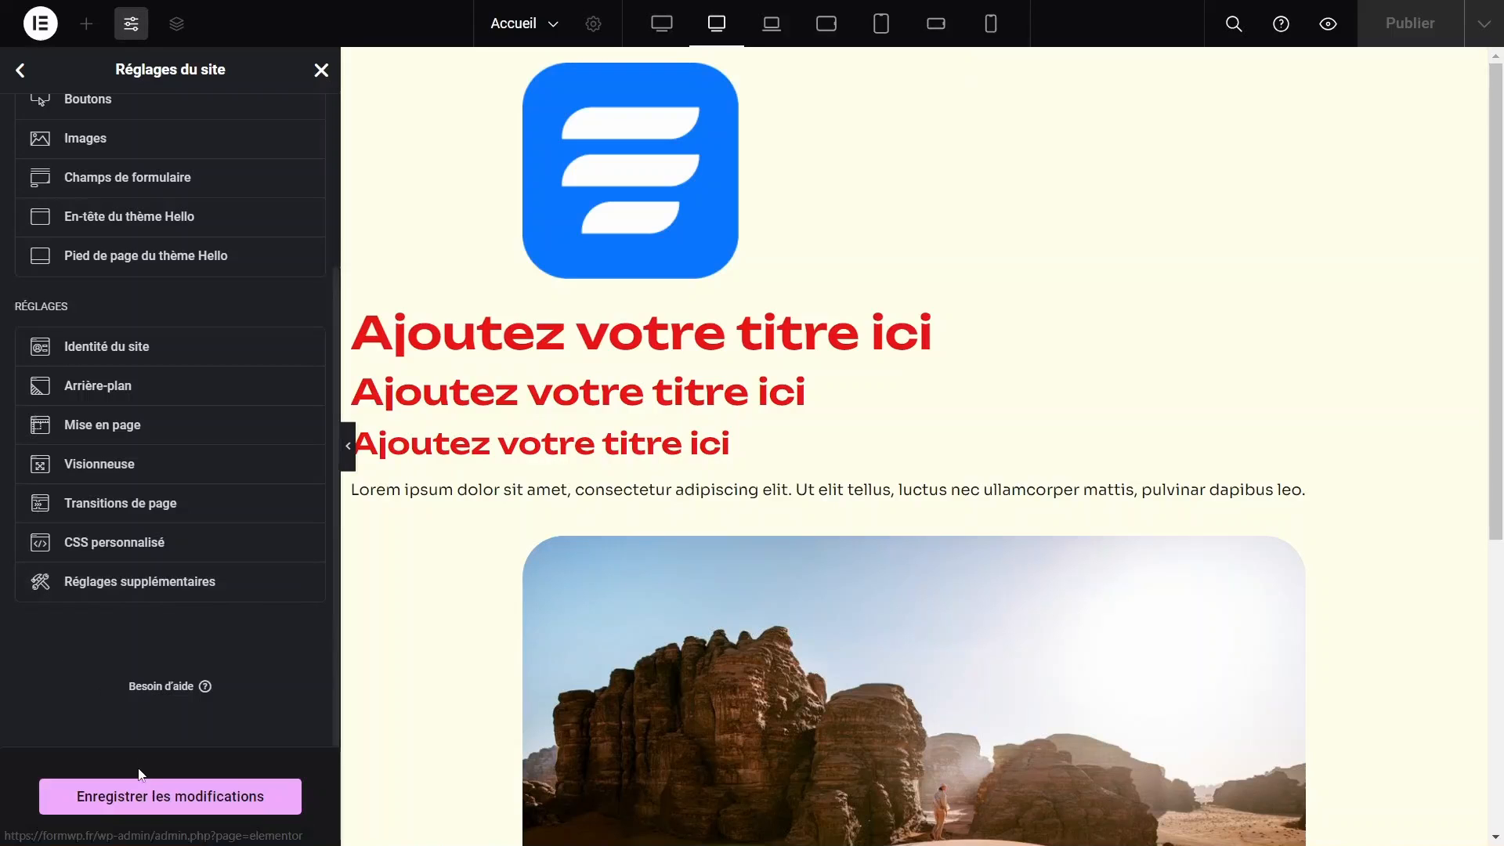
Save the site settings changes, then check the page transitions section (Transitions de page) and return to the list.
click(157, 799)
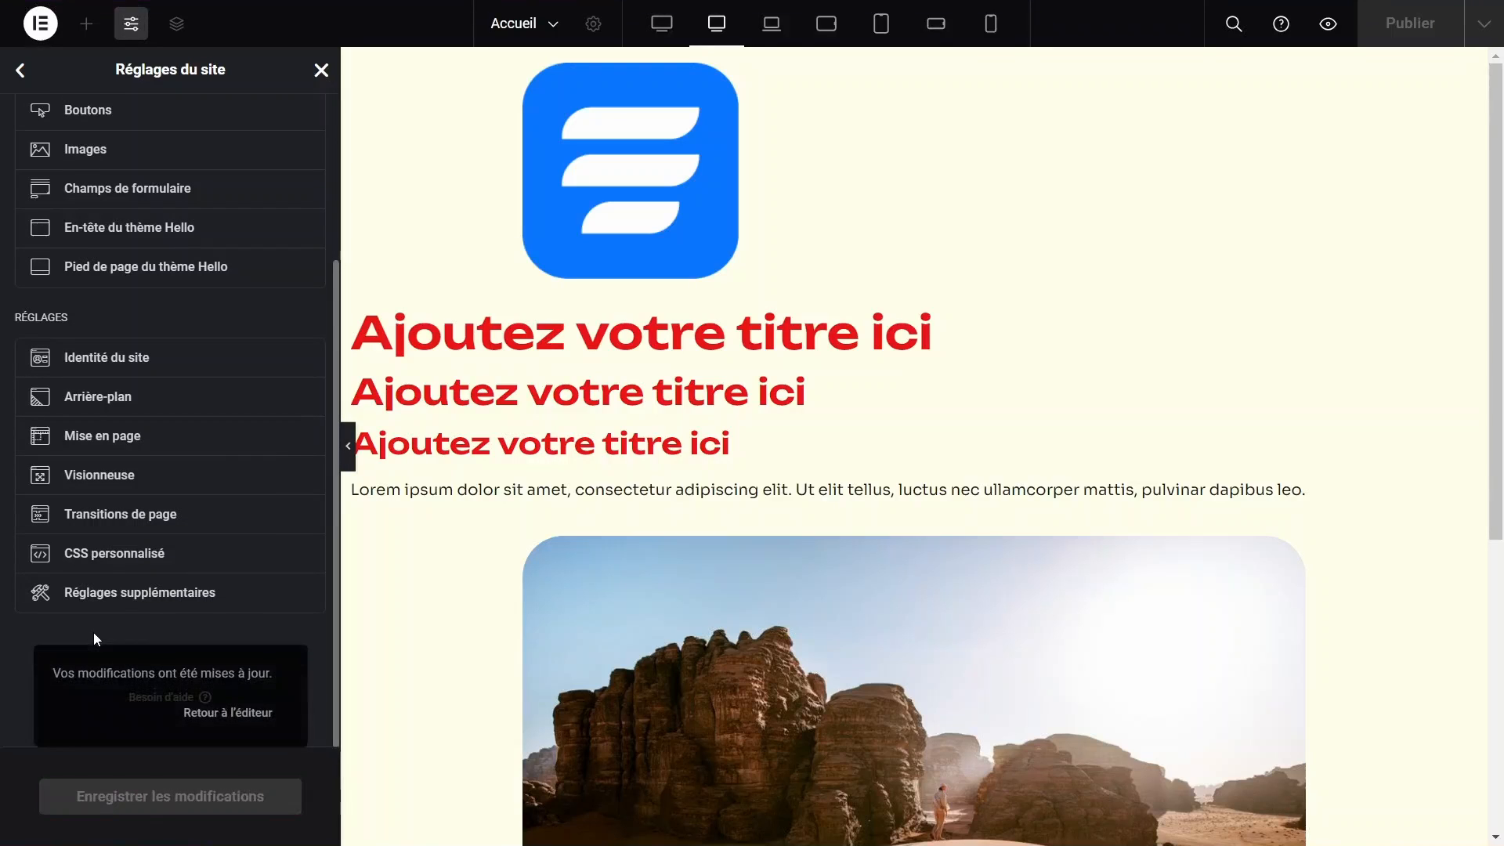
click(105, 517)
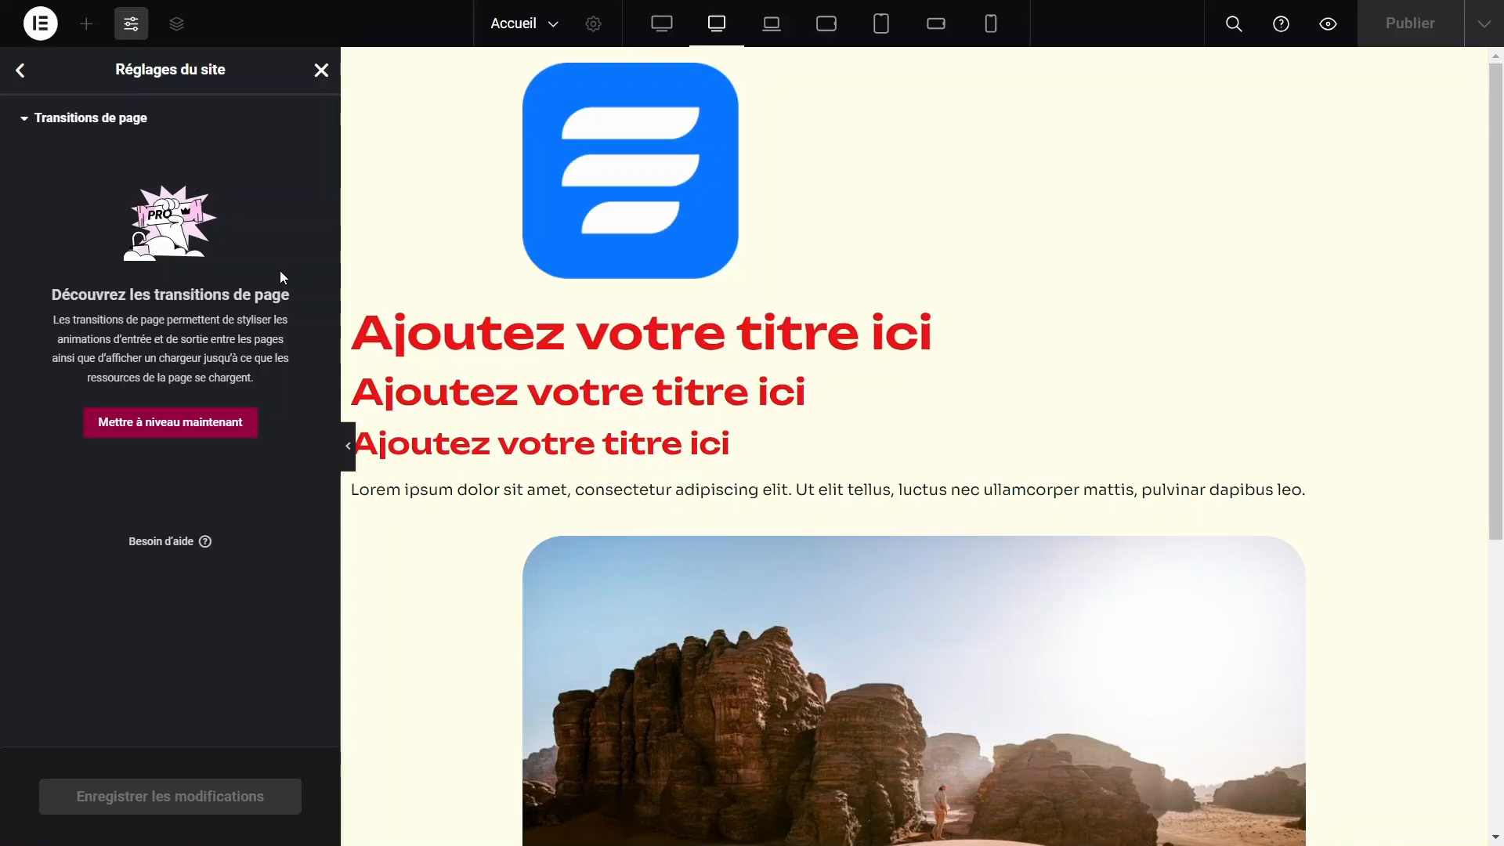
click(20, 71)
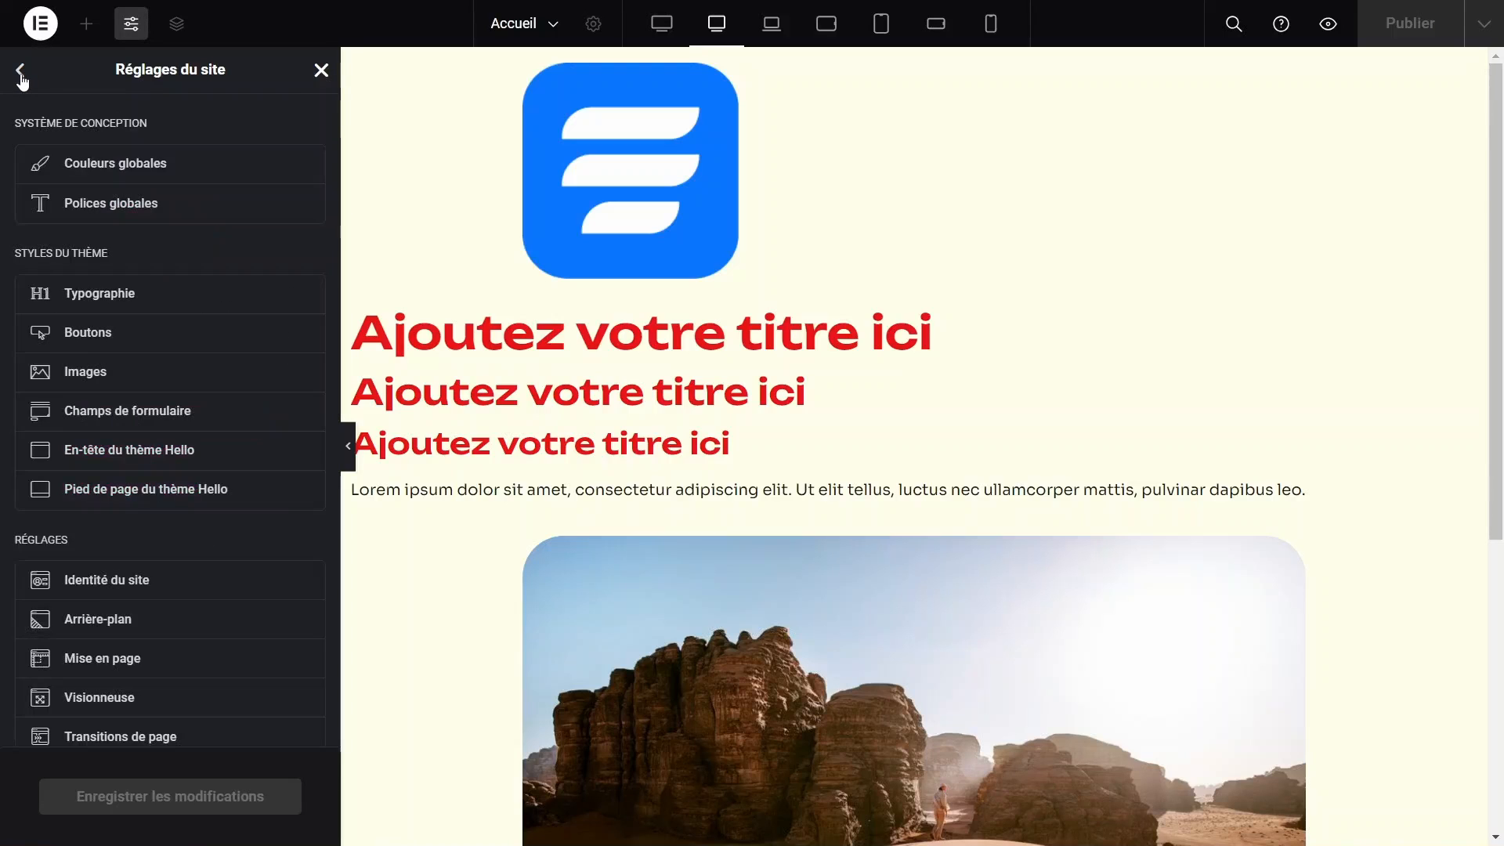
Close the site settings and look over the Accueil page from top to bottom with the global styles applied.
click(321, 69)
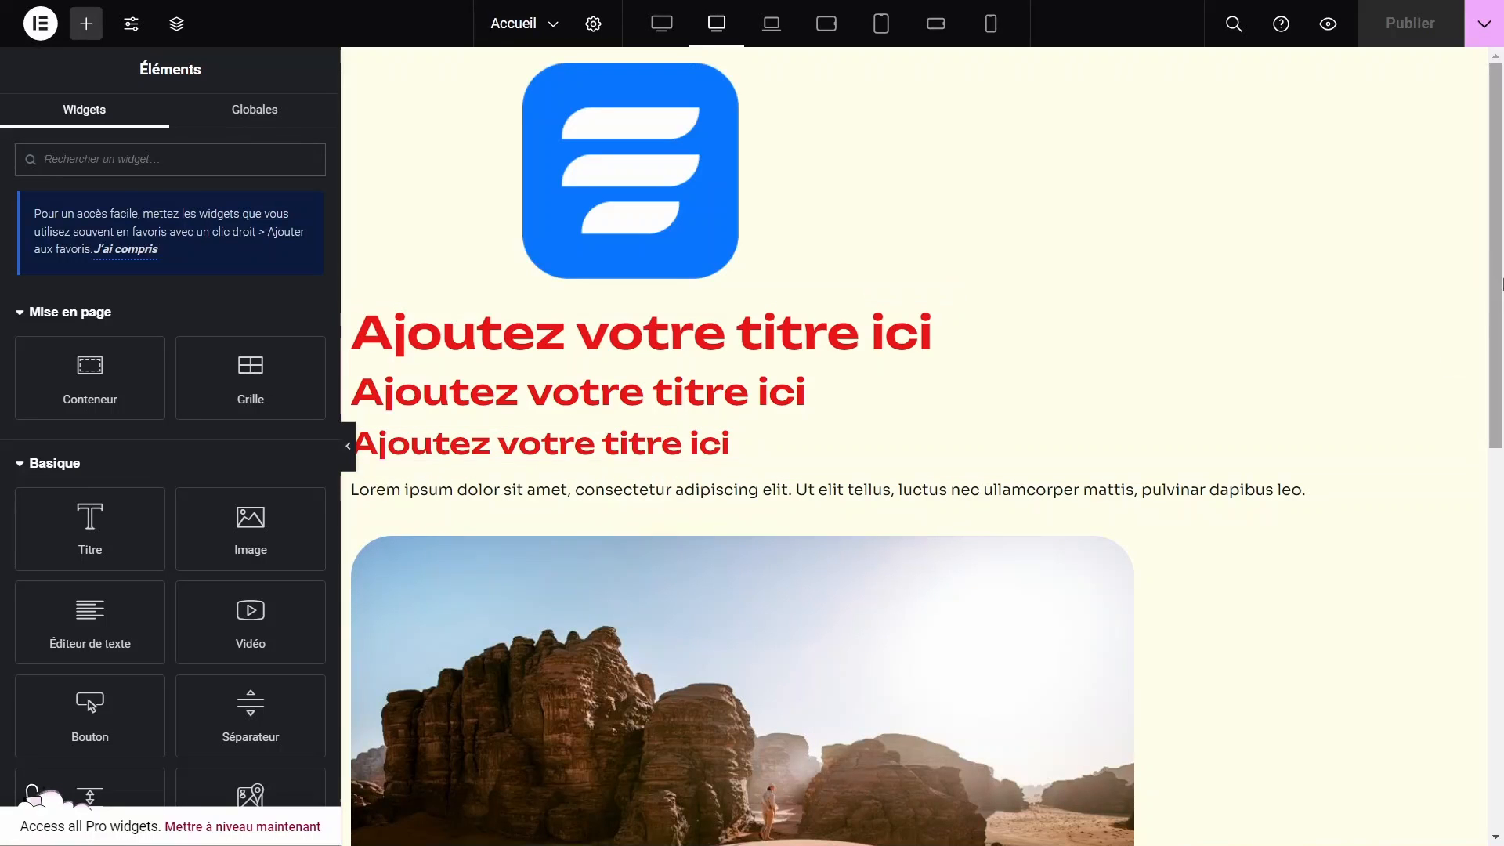
scroll(1502, 284, down, 9)
scroll(1500, 309, up, 8)
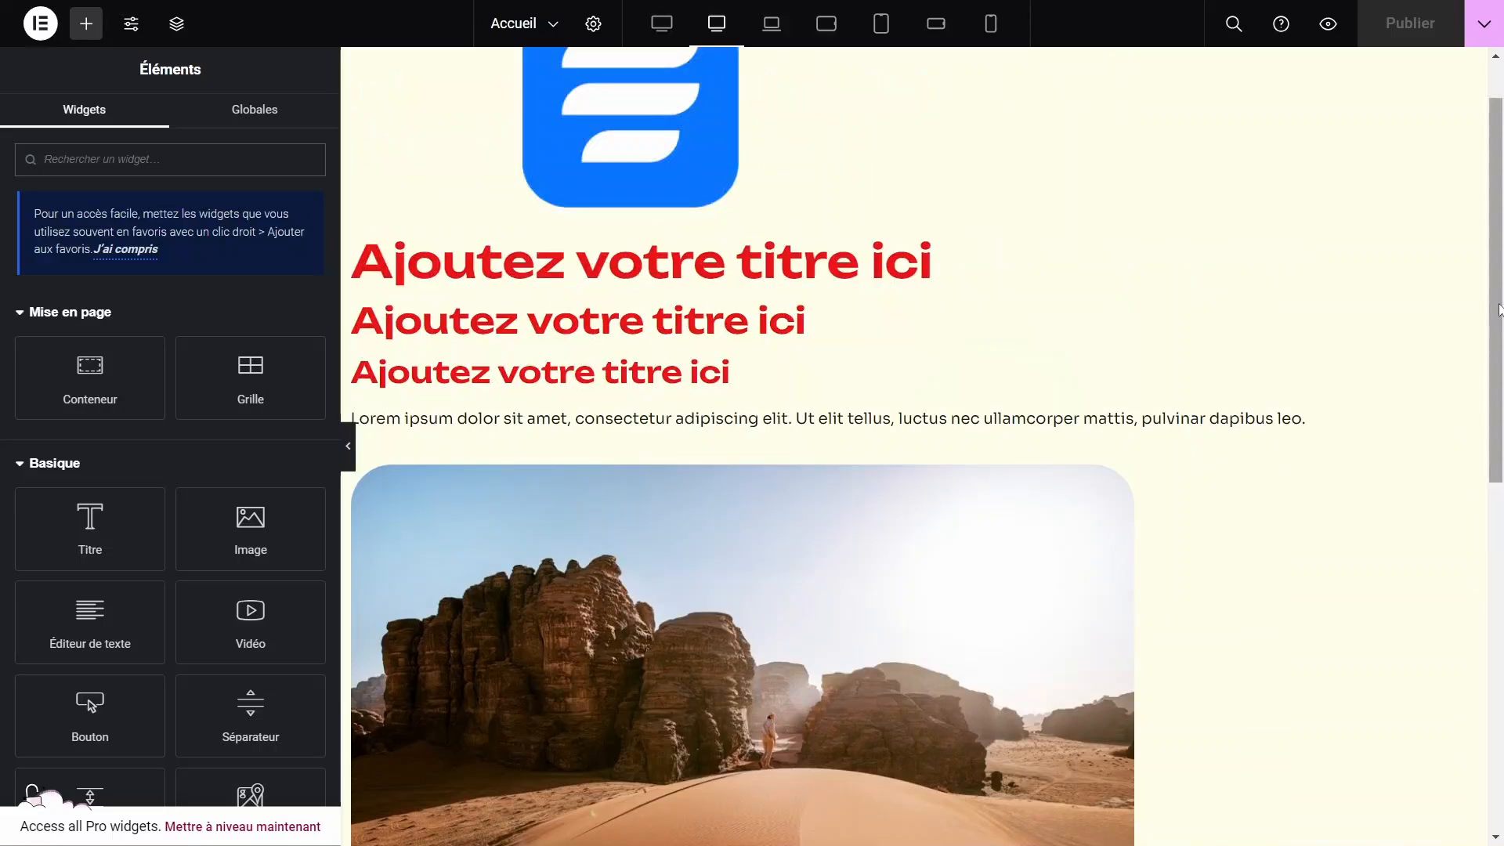
scroll(1501, 342, up, 1)
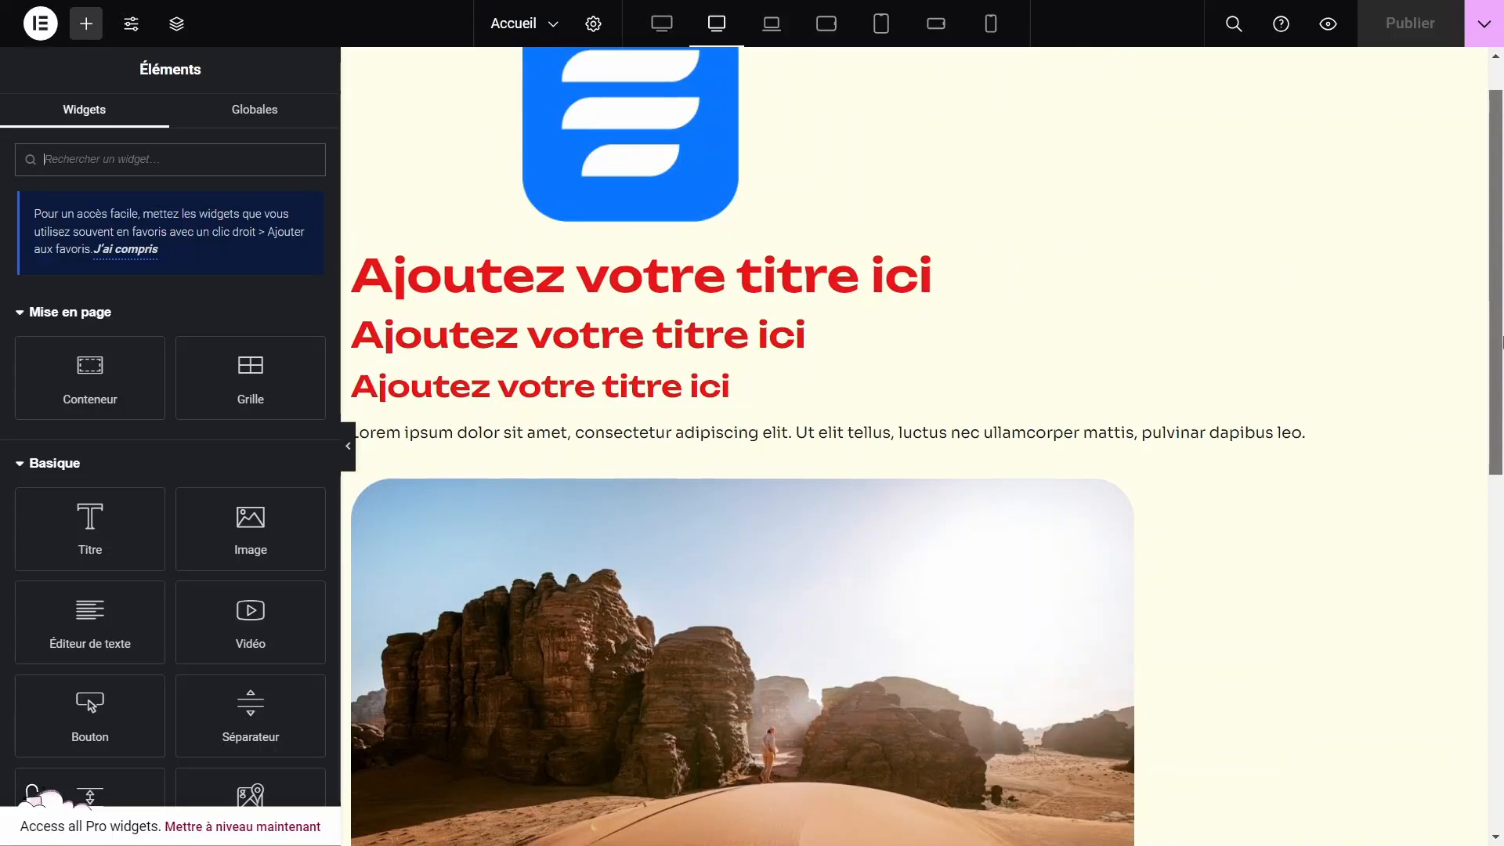
scroll(1502, 342, up, 2)
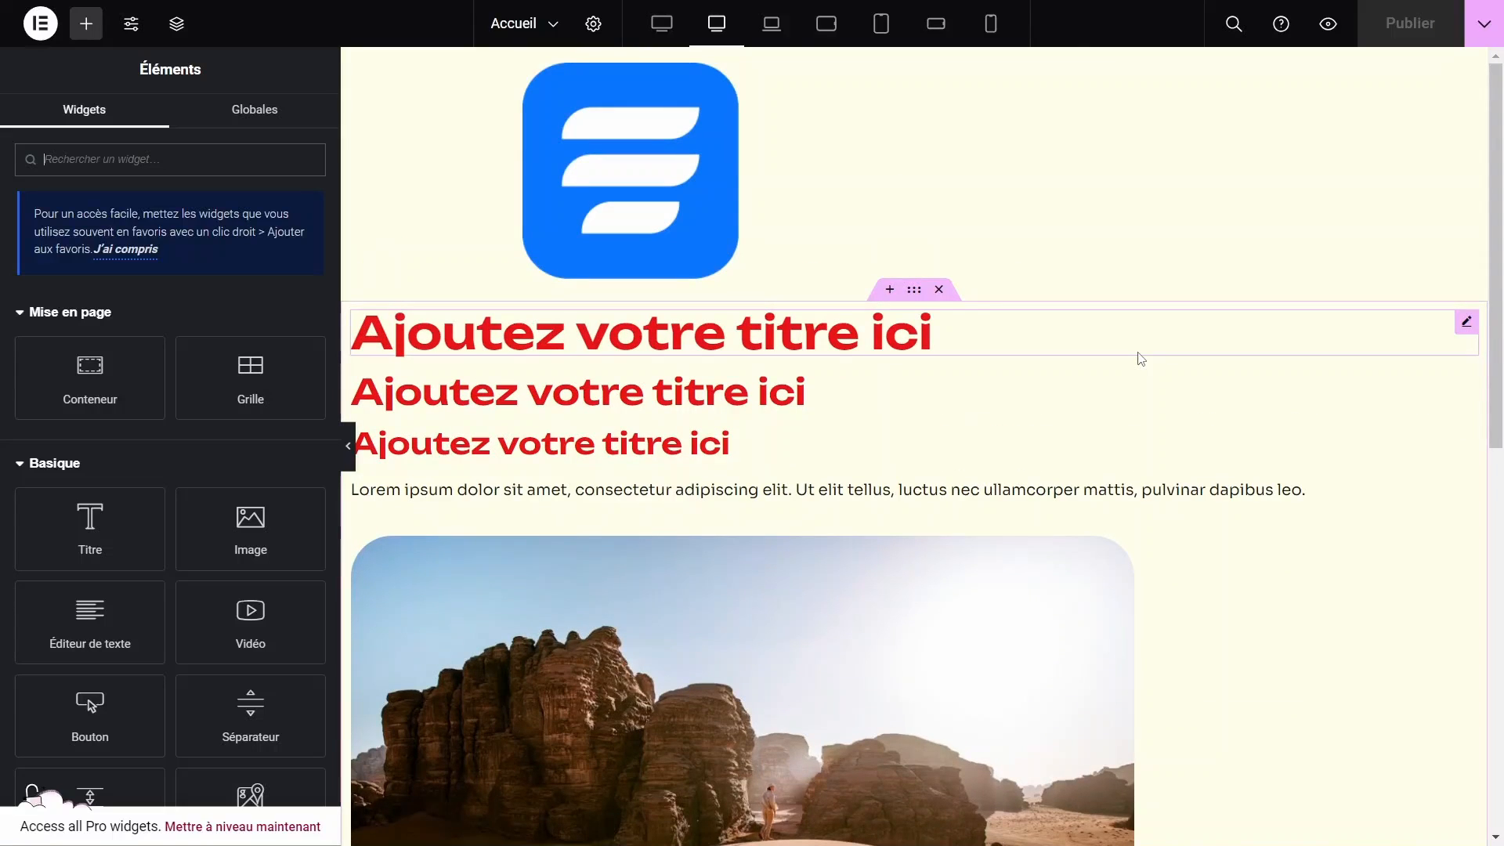